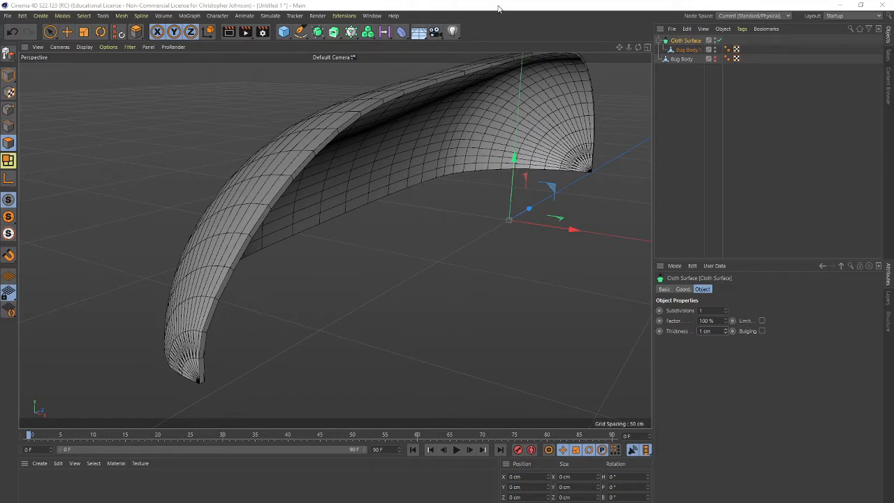
- Set the Cloth Surface's thickness to 0 cm and deselect it
{"action": "left_click", "coordinate": [498, 8]}
{"action": "type", "text": "0"}
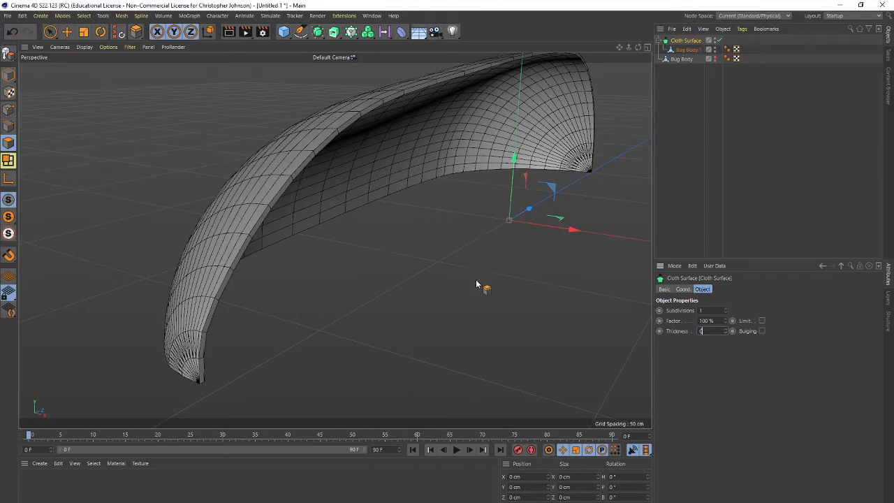
{"action": "type", "text": "c"}
{"action": "left_click", "coordinate": [785, 140]}
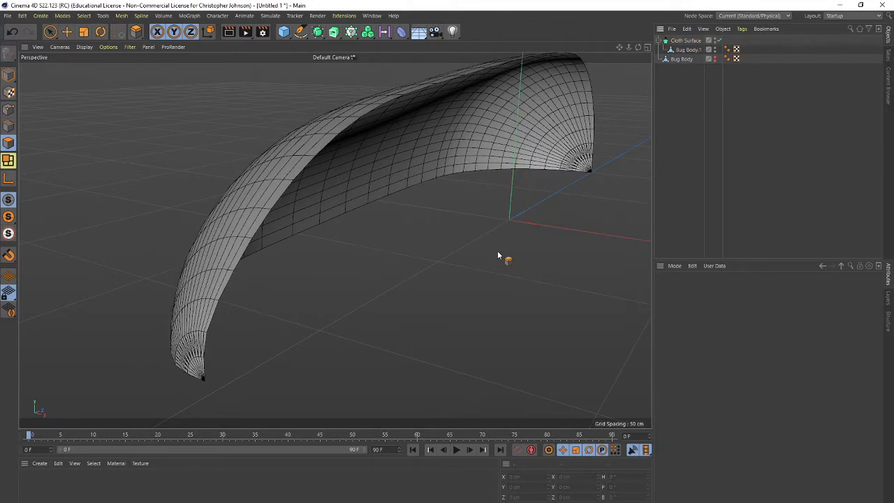
{"action": "key", "text": "shift+c"}
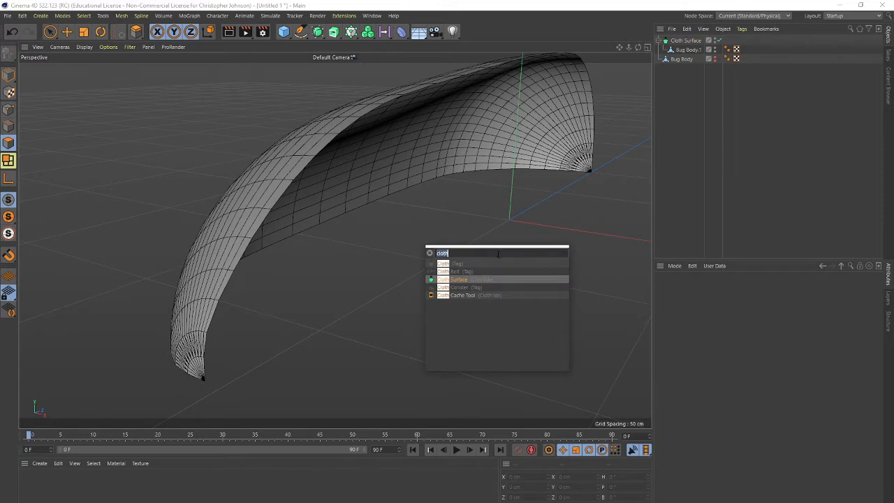
{"action": "left_click", "coordinate": [432, 281]}
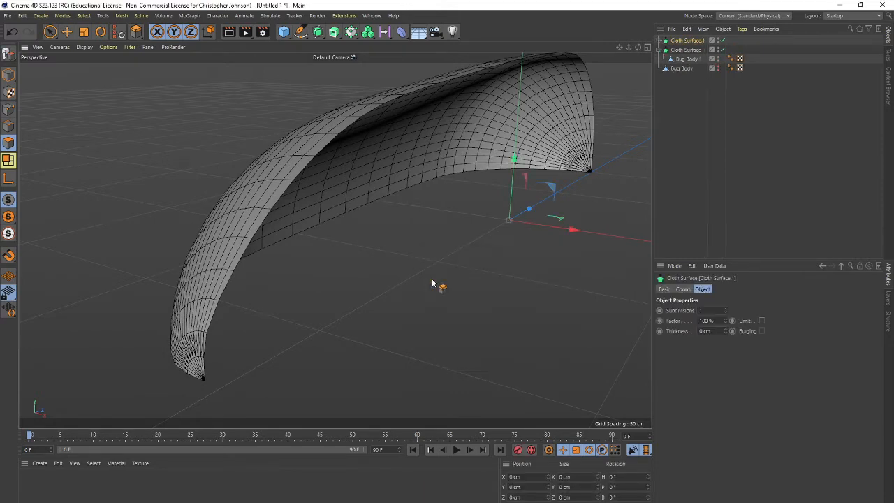
{"action": "key", "text": "Delete"}
- Rename the Bug Body.1 object under the Cloth Surface as Bug Wing
{"action": "left_click", "coordinate": [688, 50]}
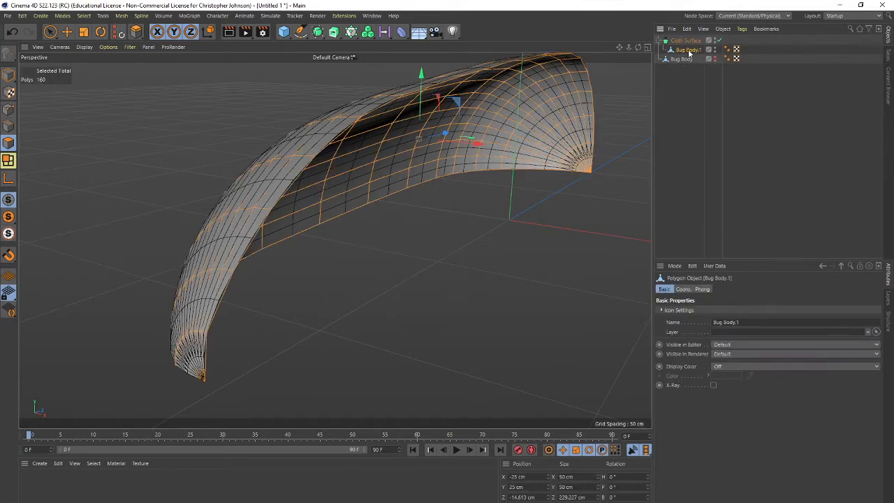
{"action": "double_click", "coordinate": [688, 50]}
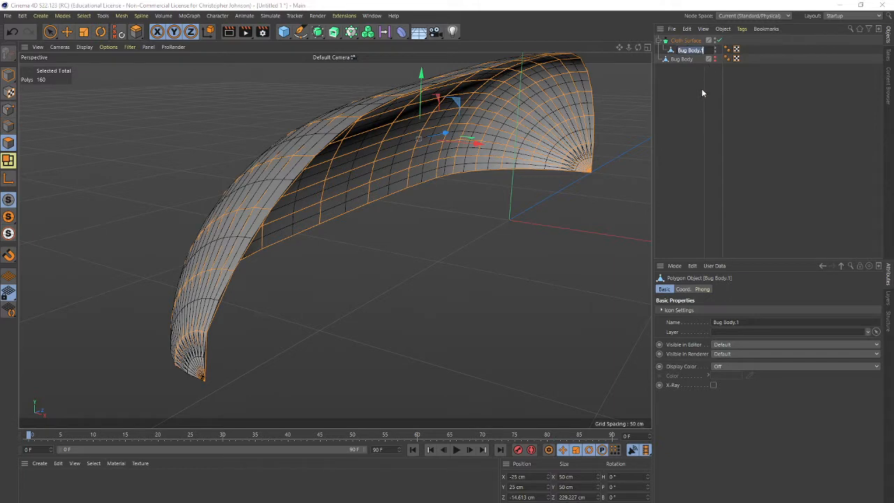
{"action": "key", "text": "BackSpace"}
{"action": "type", "text": "Bug Wing"}
{"action": "key", "text": "Return"}
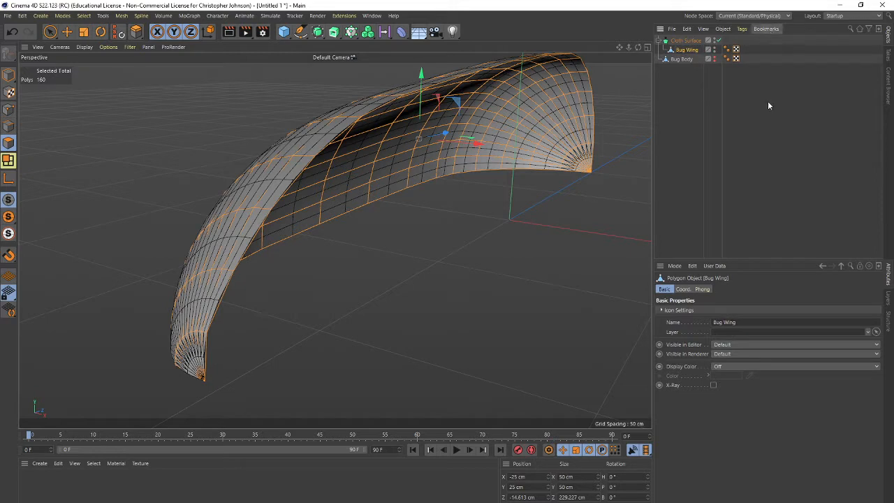
- Set the Cloth Surface's thickness to 0.5 cm
{"action": "left_click", "coordinate": [690, 40]}
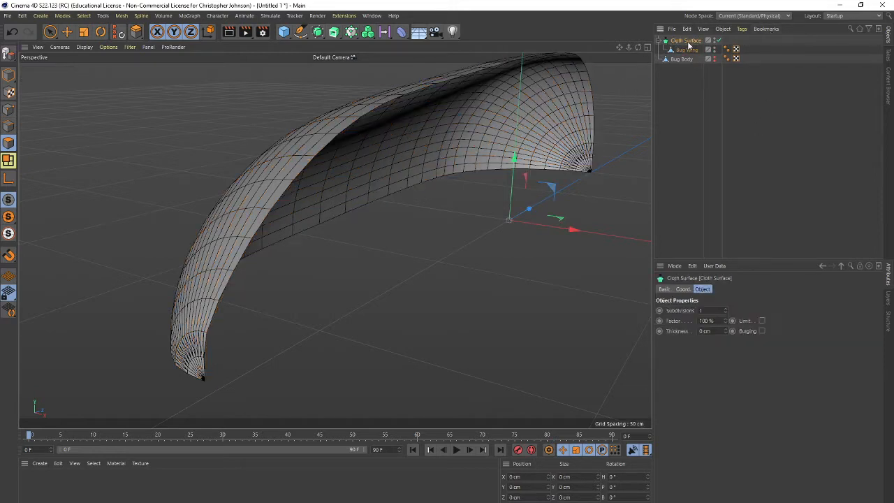
{"action": "left_click", "coordinate": [726, 331]}
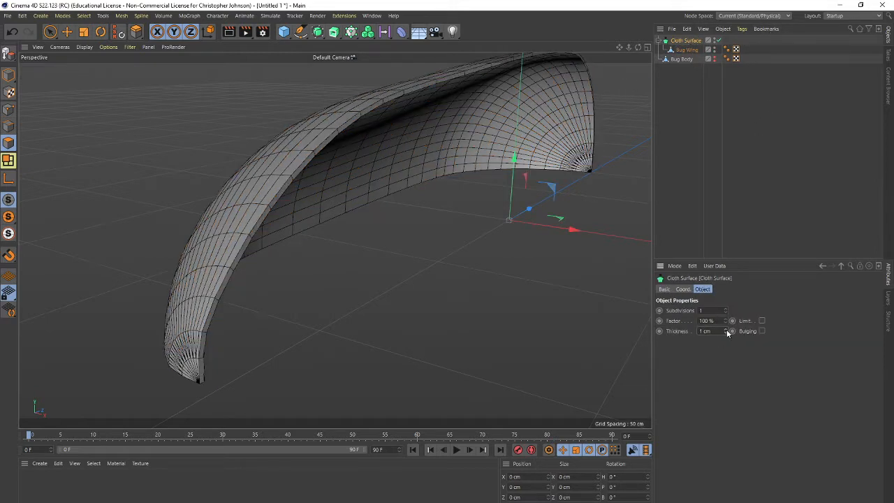
{"action": "left_click_drag", "start_coordinate": [713, 331], "coordinate": [698, 331]}
{"action": "key", "text": "BackSpace"}
{"action": "type", "text": ".5"}
{"action": "key", "text": "Return"}
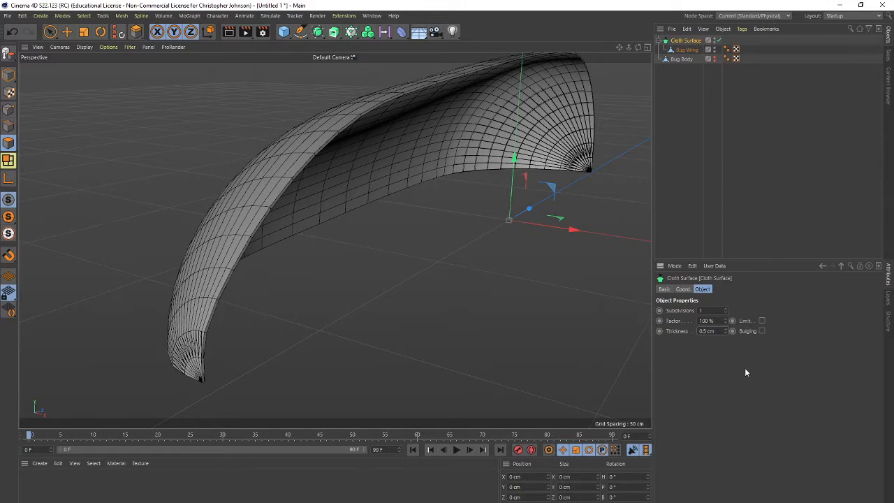
- Add a Symmetry object and make the Cloth Surface its child to mirror the wing
{"action": "left_click", "coordinate": [318, 32]}
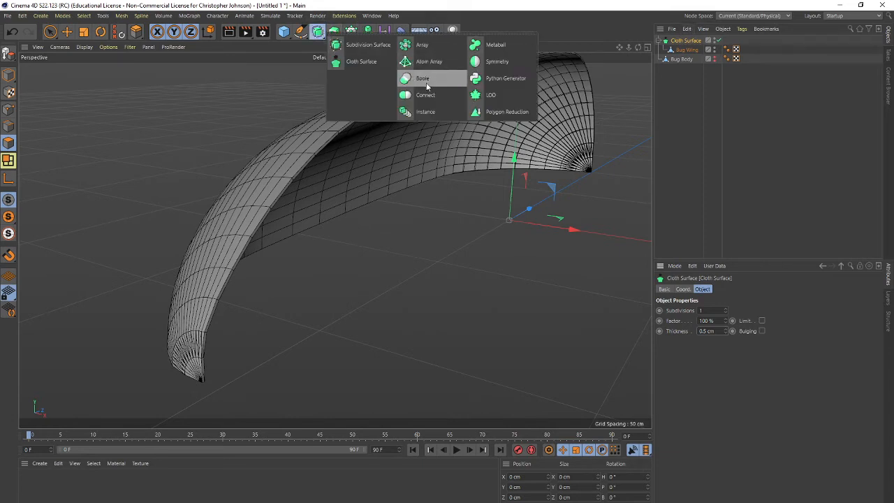
{"action": "left_click", "coordinate": [494, 62]}
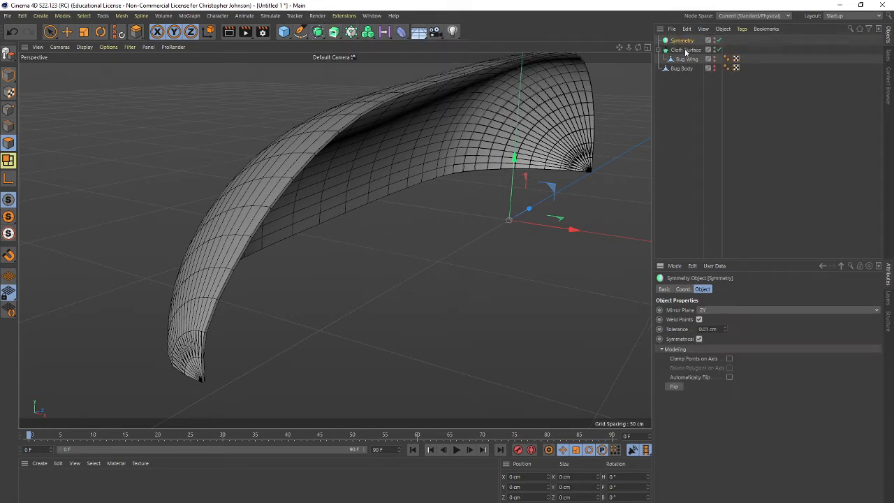
{"action": "left_click_drag", "start_coordinate": [685, 52], "coordinate": [683, 40]}
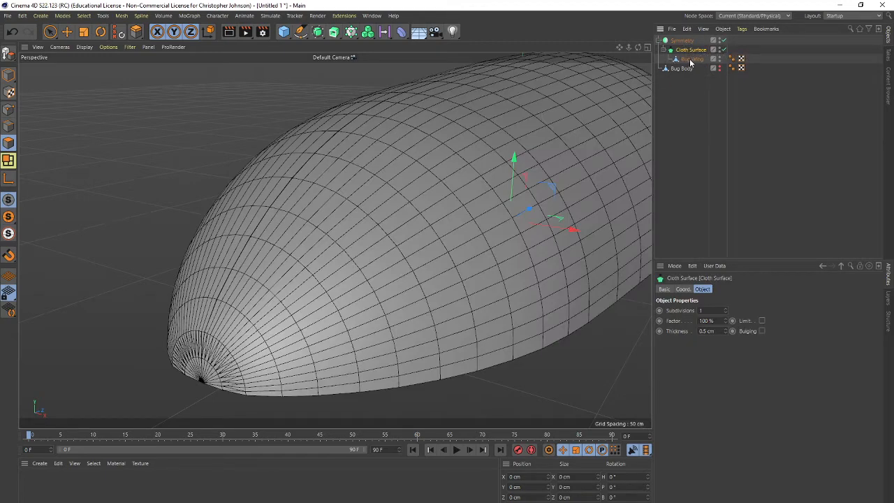
- Insert a Null between Symmetry and the Cloth Surface, with the wing nested inside it, and show the Null's coordinates
{"action": "left_click_drag", "start_coordinate": [419, 228], "coordinate": [406, 293], "text": "alt"}
{"action": "left_click_drag", "start_coordinate": [284, 31], "coordinate": [317, 46]}
{"action": "left_click_drag", "start_coordinate": [679, 41], "coordinate": [683, 53]}
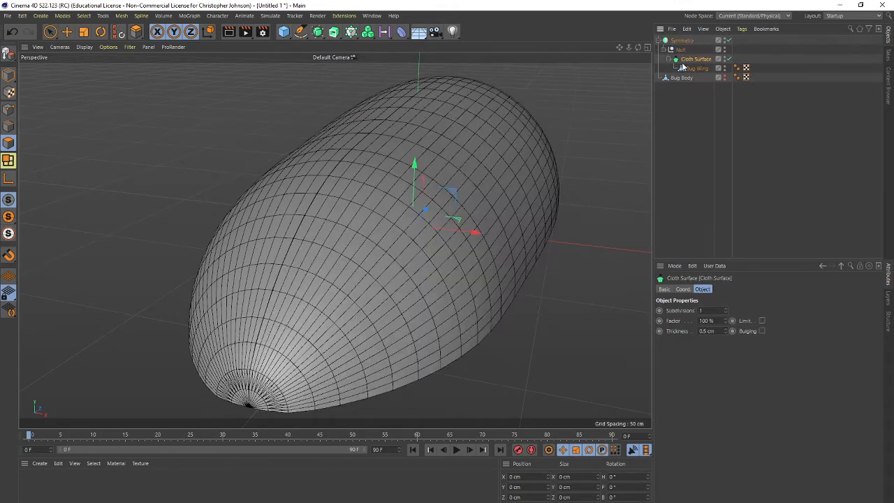
{"action": "left_click", "coordinate": [681, 50]}
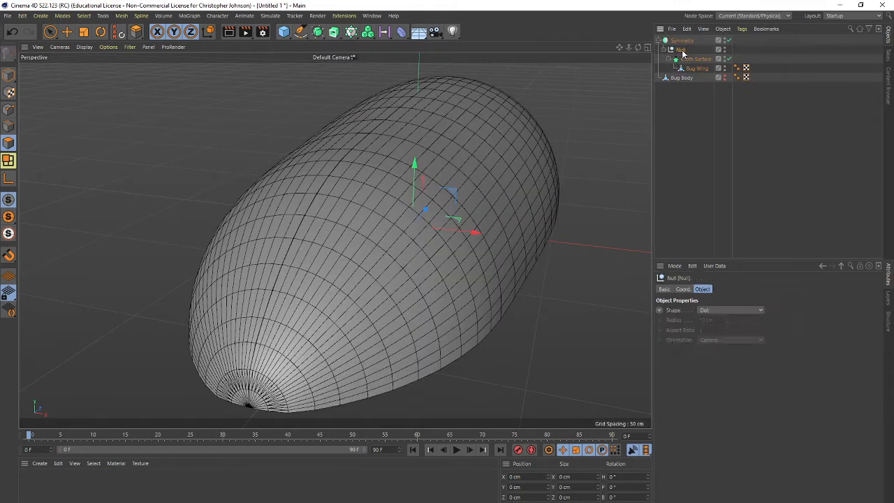
{"action": "left_click", "coordinate": [683, 289]}
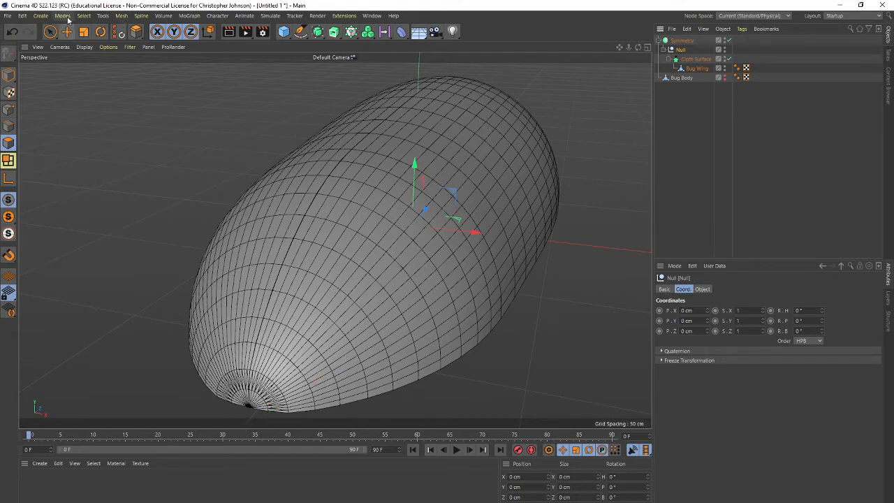
- Try to shift the Null's axis to the end of the wing using Axis Center with Z at -100%
{"action": "left_click", "coordinate": [122, 16]}
{"action": "mouse_move", "coordinate": [139, 218]}
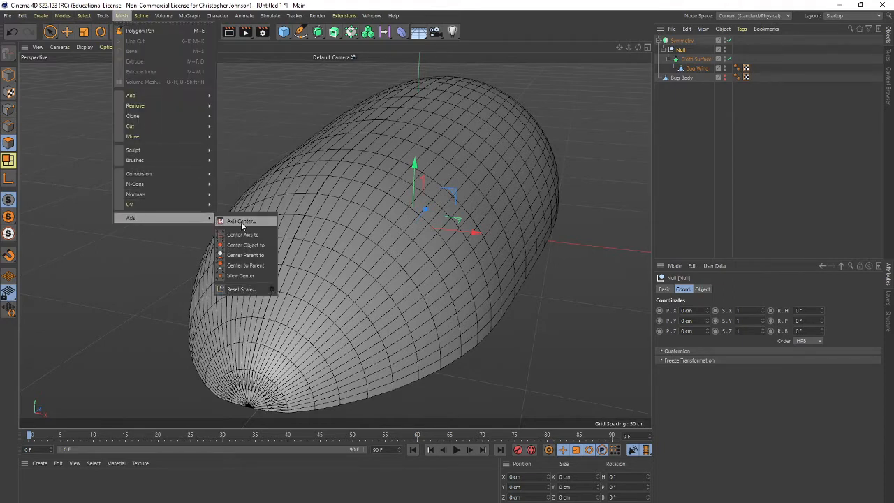
{"action": "left_click", "coordinate": [242, 221]}
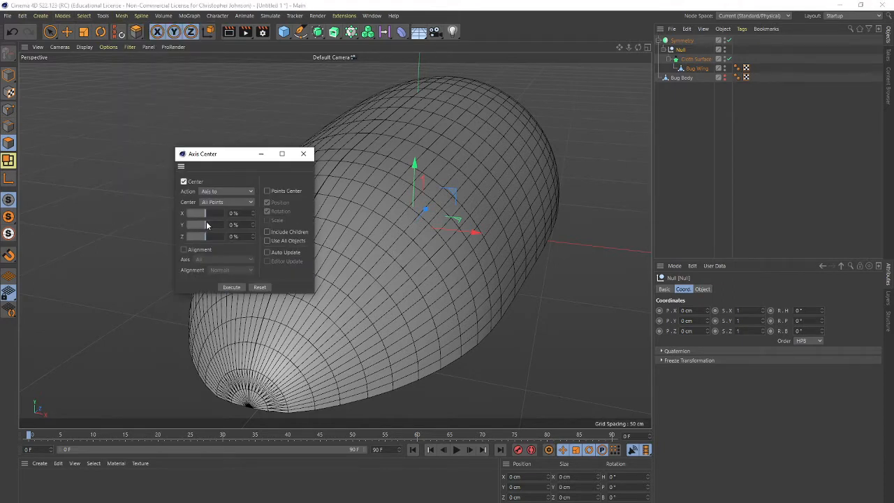
{"action": "left_click_drag", "start_coordinate": [208, 238], "coordinate": [203, 237]}
{"action": "left_click", "coordinate": [683, 49]}
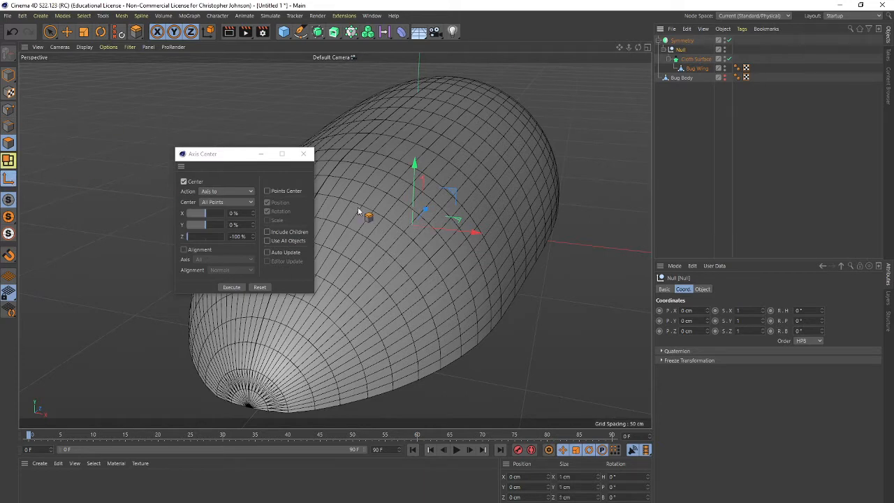
{"action": "left_click", "coordinate": [226, 288]}
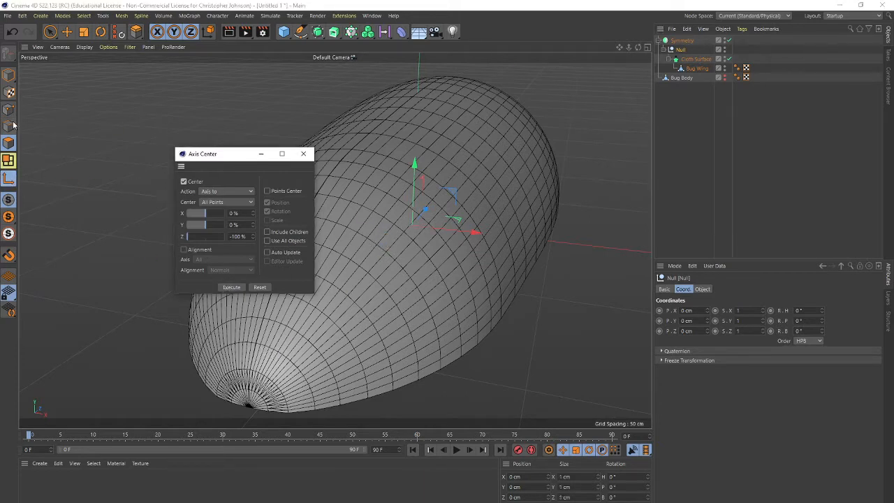
{"action": "left_click", "coordinate": [227, 287]}
{"action": "left_click", "coordinate": [238, 288]}
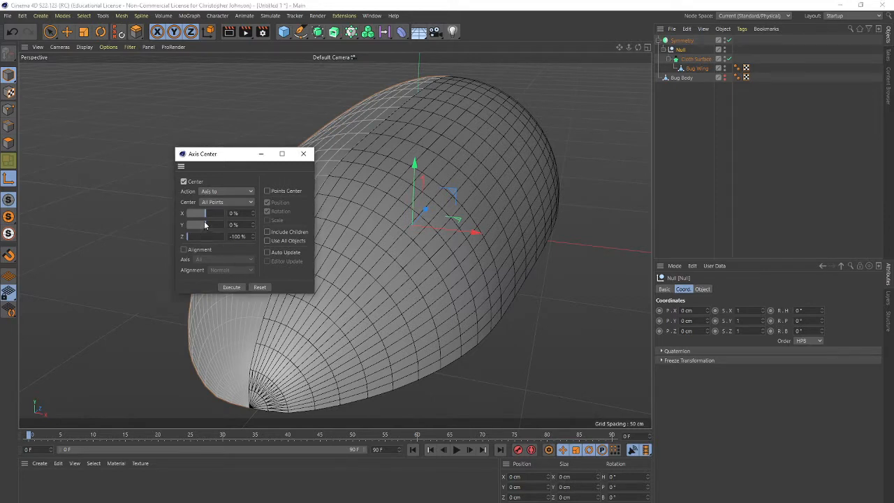
- Try Axis Center on the Null again with Z at its positive extreme, and close the dialog
{"action": "left_click_drag", "start_coordinate": [188, 237], "coordinate": [255, 240]}
{"action": "left_click", "coordinate": [233, 288]}
{"action": "left_click", "coordinate": [303, 153]}
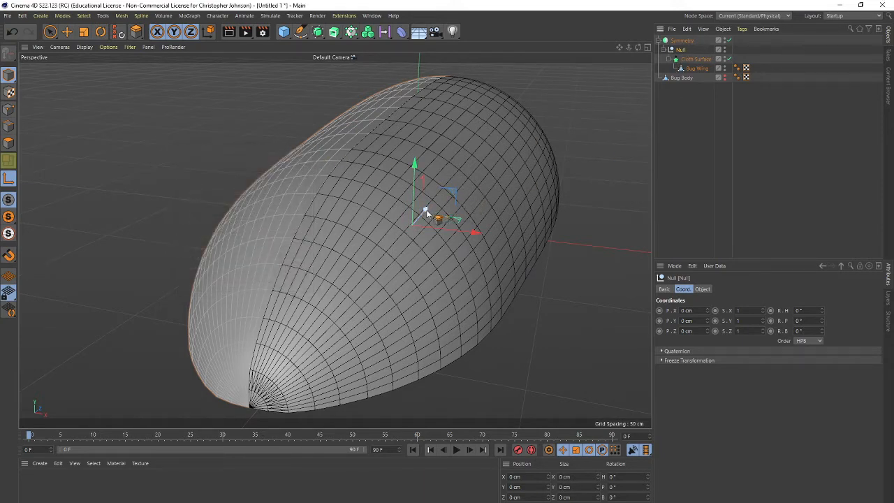
- Move only the Null's axis to the wing's narrow tip, at about Y 2.56 cm and Z -129.84 cm
{"action": "left_click_drag", "start_coordinate": [426, 212], "coordinate": [272, 378]}
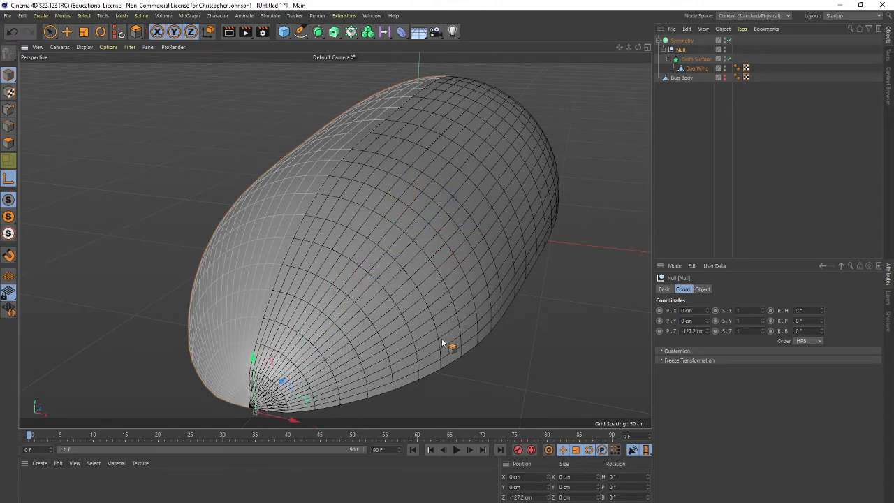
{"action": "key", "text": "F2"}
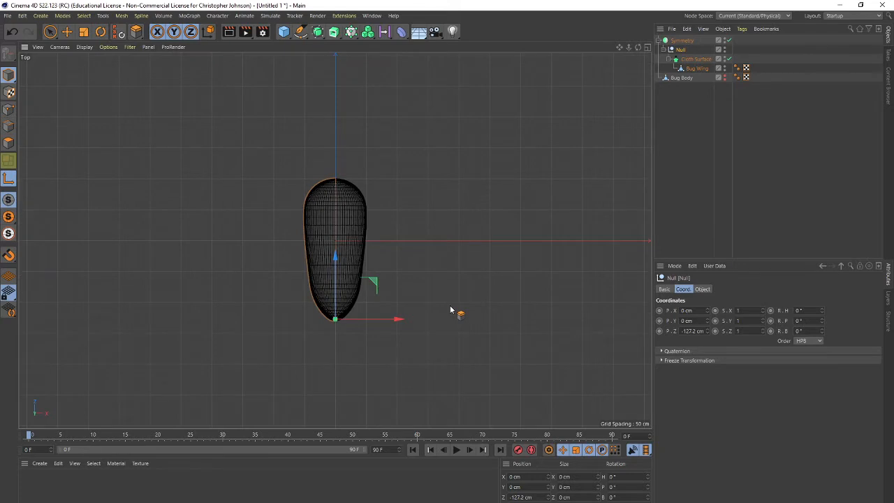
{"action": "key", "text": "F5"}
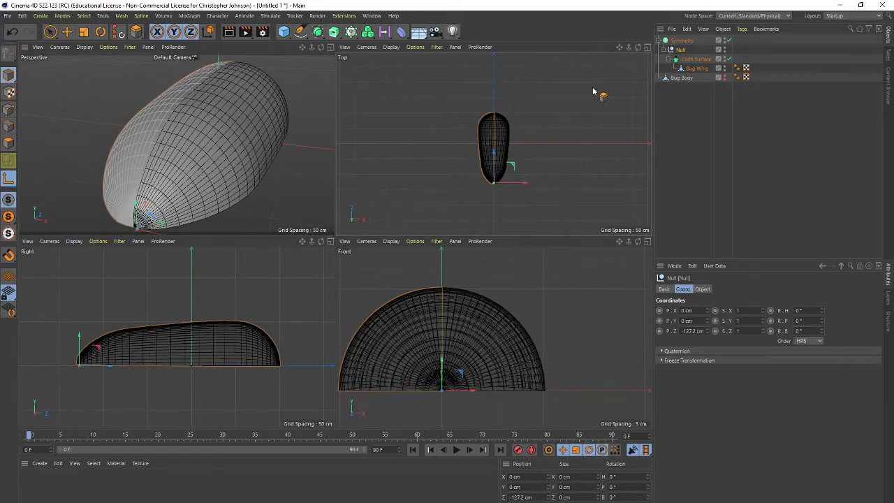
{"action": "key", "text": "F2"}
{"action": "key", "text": "F1"}
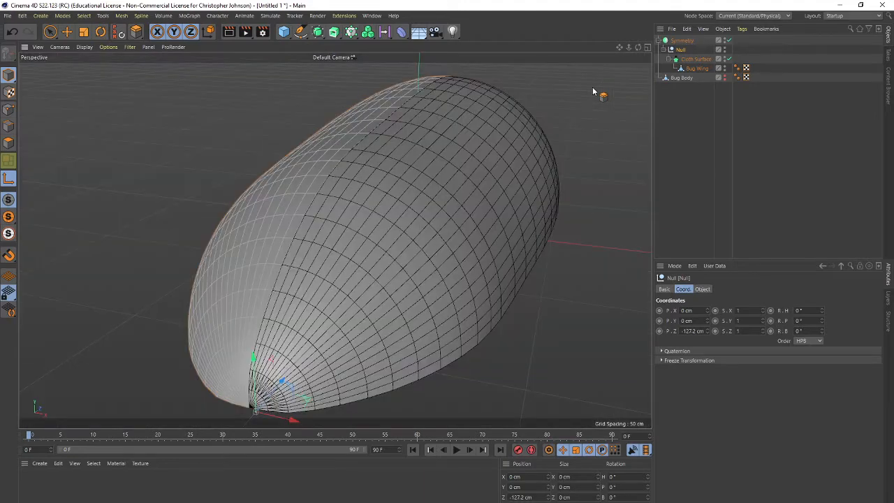
{"action": "key", "text": "F2"}
{"action": "key", "text": "F3"}
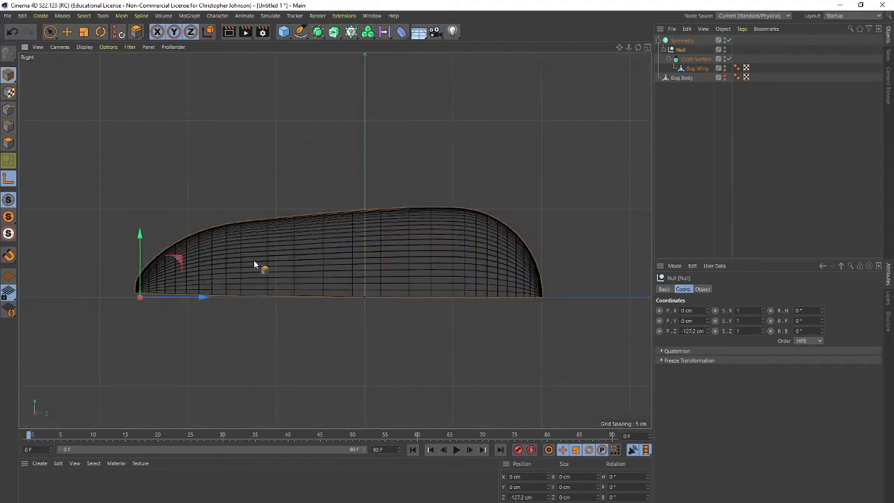
{"action": "scroll", "coordinate": [187, 294], "scroll_direction": "up", "scroll_amount": 5}
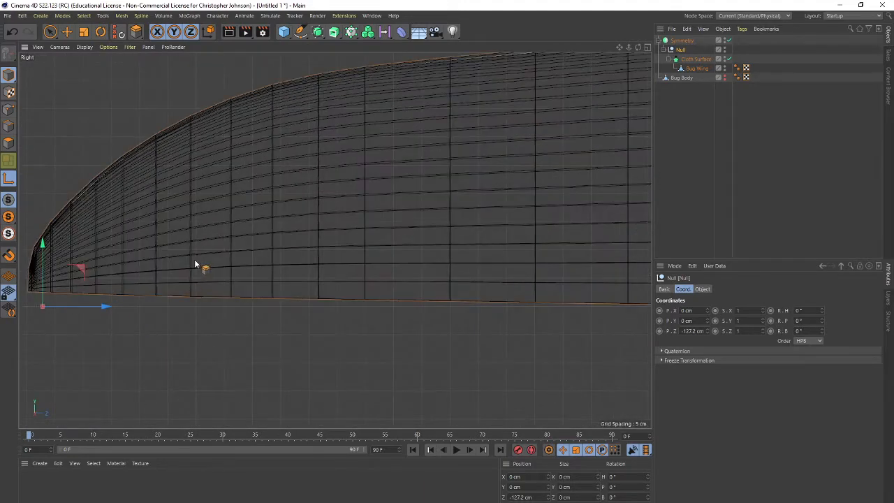
{"action": "middle_click_drag", "start_coordinate": [195, 265], "coordinate": [433, 263]}
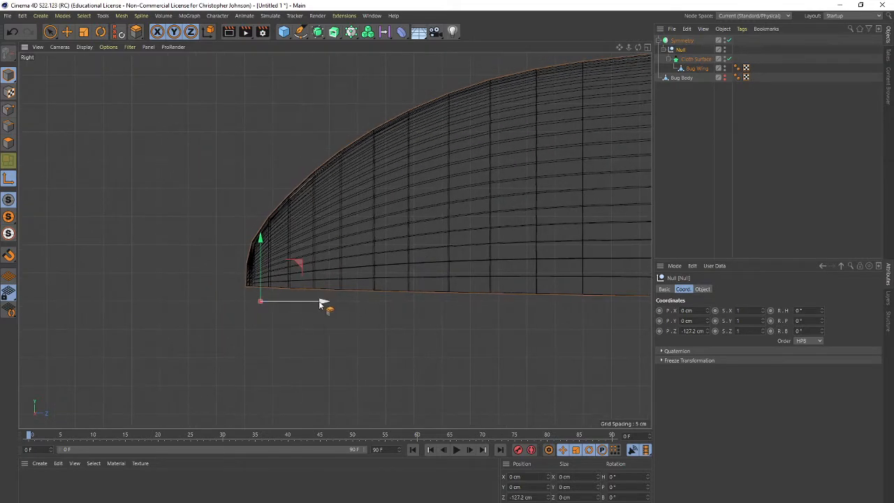
{"action": "left_click_drag", "start_coordinate": [320, 304], "coordinate": [310, 303]}
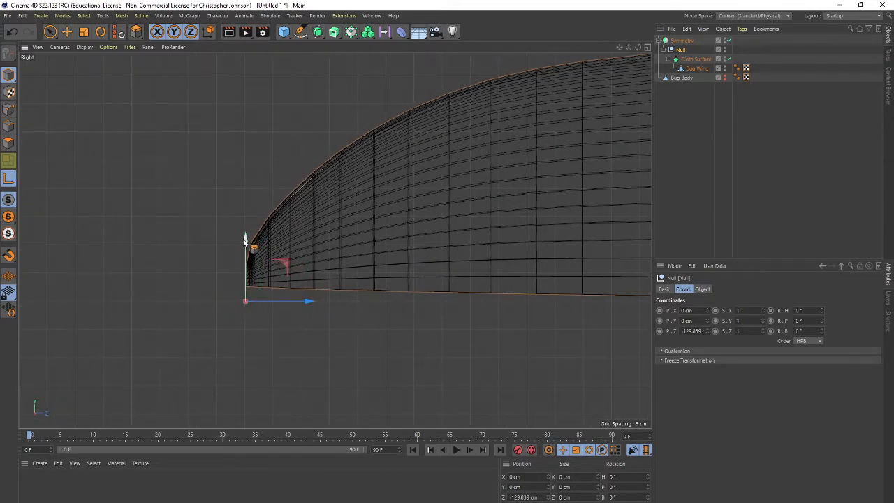
{"action": "left_click_drag", "start_coordinate": [245, 241], "coordinate": [245, 226]}
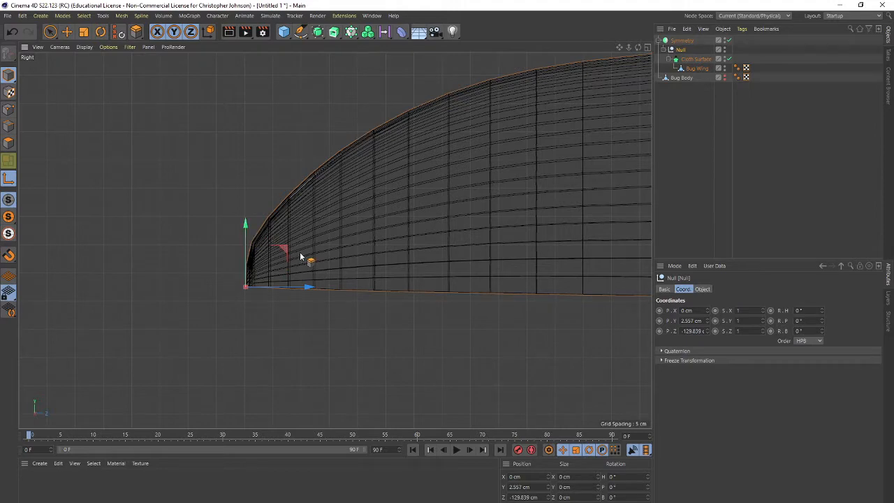
- Check the Null's axis placement at the wings' narrow tip in the perspective and top views
{"action": "key", "text": "F1"}
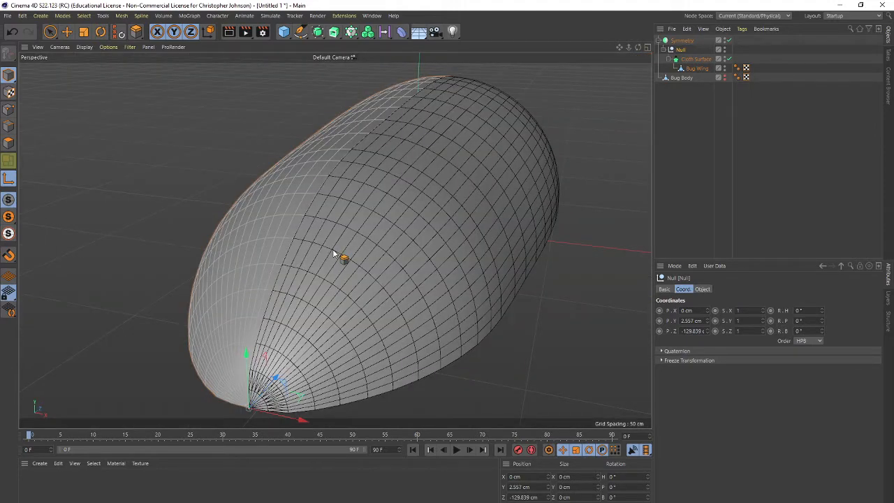
{"action": "key", "text": "F2"}
{"action": "scroll", "coordinate": [334, 256], "scroll_direction": "up", "scroll_amount": 4}
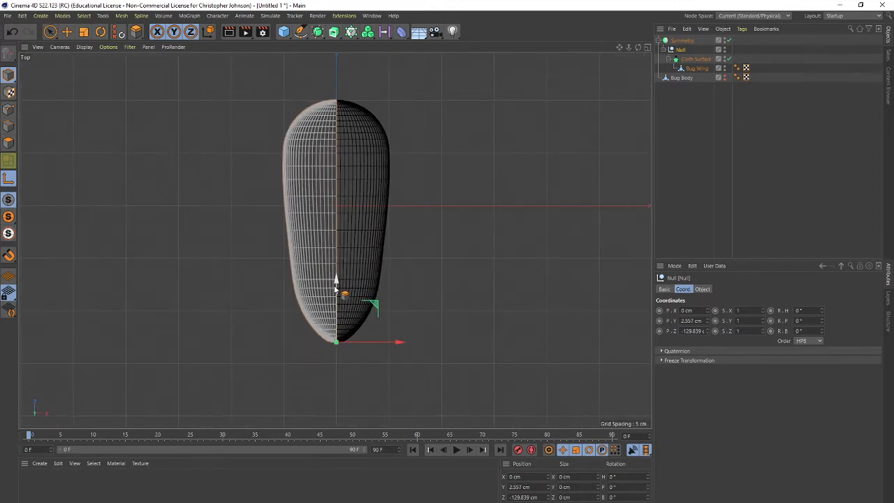
{"action": "scroll", "coordinate": [335, 287], "scroll_direction": "up", "scroll_amount": 3}
{"action": "scroll", "coordinate": [336, 288], "scroll_direction": "up", "scroll_amount": 3}
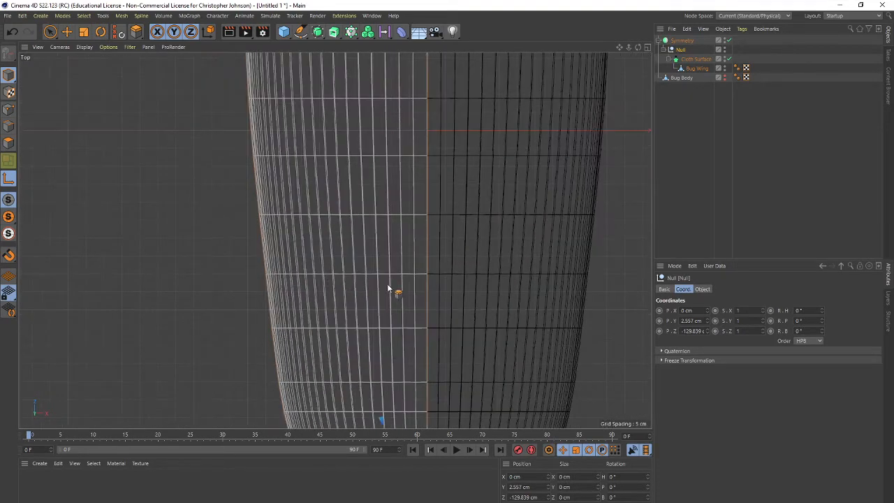
{"action": "middle_click_drag", "start_coordinate": [403, 279], "coordinate": [356, 42], "text": "alt"}
{"action": "scroll", "coordinate": [392, 388], "scroll_direction": "up", "scroll_amount": 5}
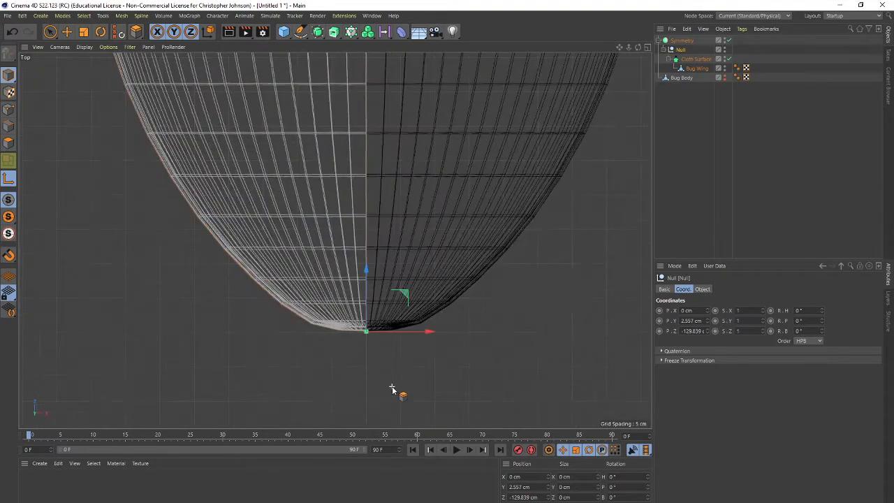
- Check the Null's axis from the side, and rotate the Null to H 2°, P -2° and B 1° to open the wings
{"action": "key", "text": "F1"}
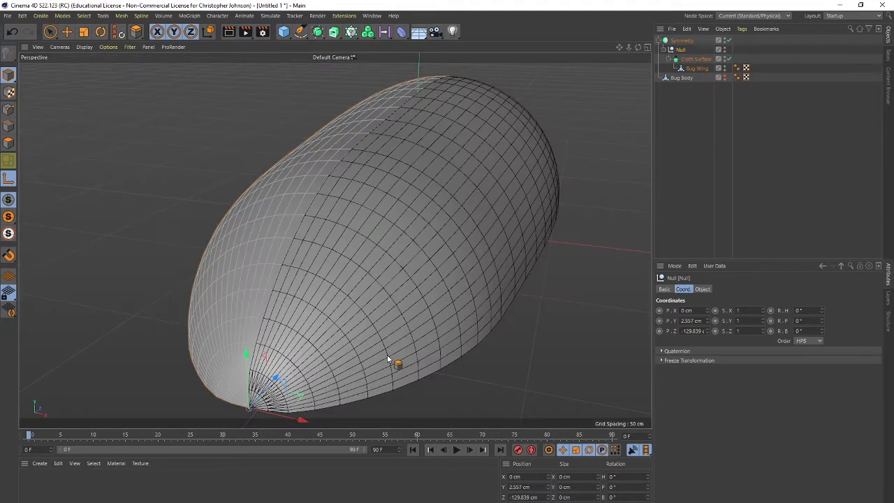
{"action": "key", "text": "F2"}
{"action": "key", "text": "F3"}
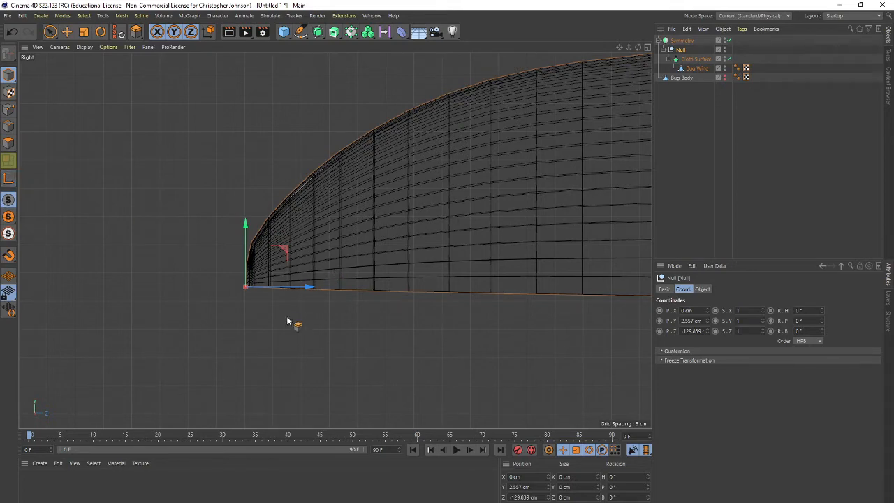
{"action": "scroll", "coordinate": [350, 329], "scroll_direction": "down", "scroll_amount": 2}
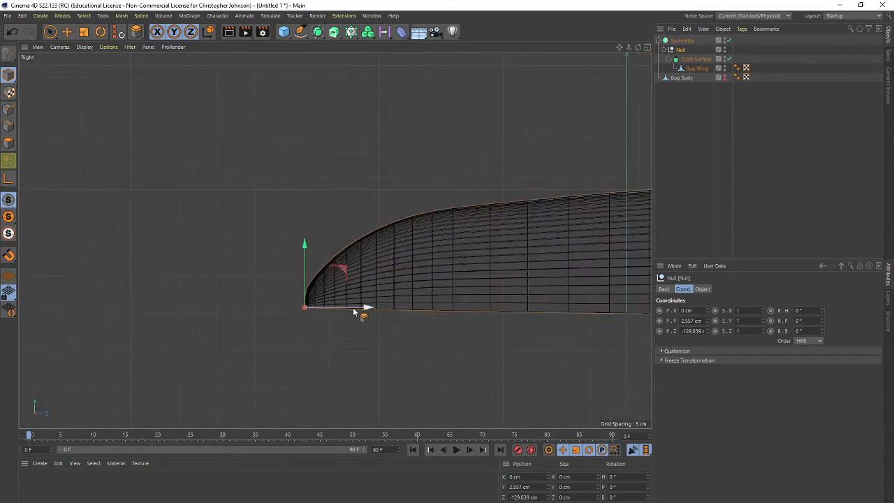
{"action": "key", "text": "F1"}
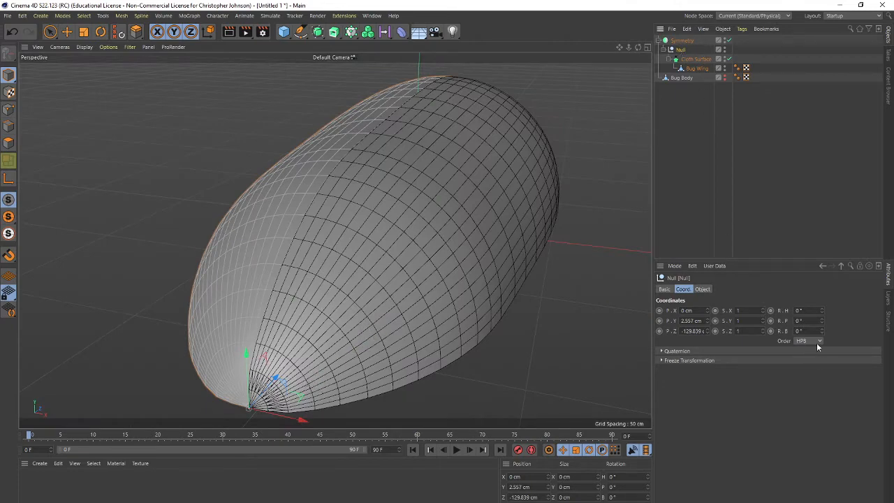
{"action": "left_click_drag", "start_coordinate": [822, 314], "coordinate": [822, 330]}
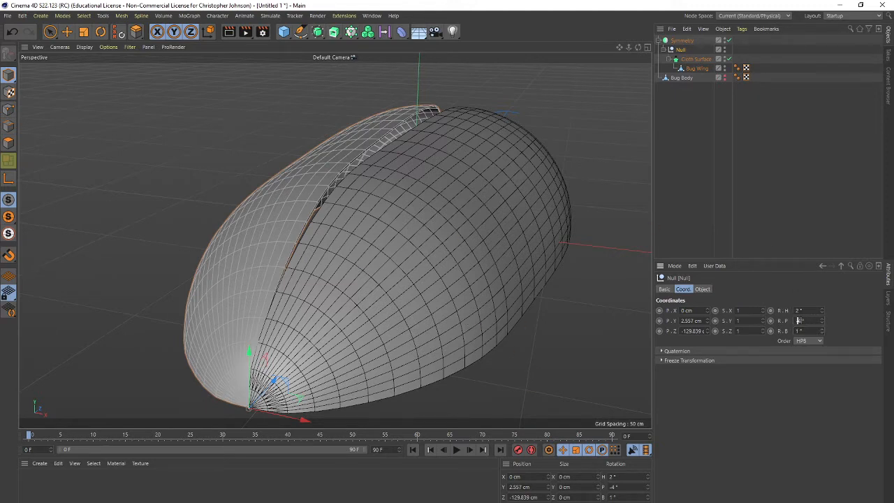
{"action": "type", "text": "-2"}
{"action": "key", "text": "Return"}
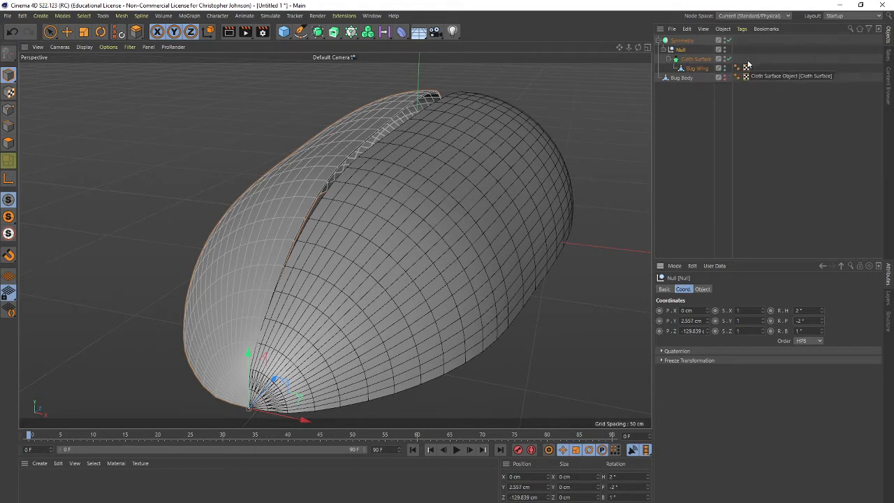
- Show the Bug Body again and tilt the wings' Symmetry object to a pitch of about 1.4°
{"action": "left_click", "coordinate": [725, 76]}
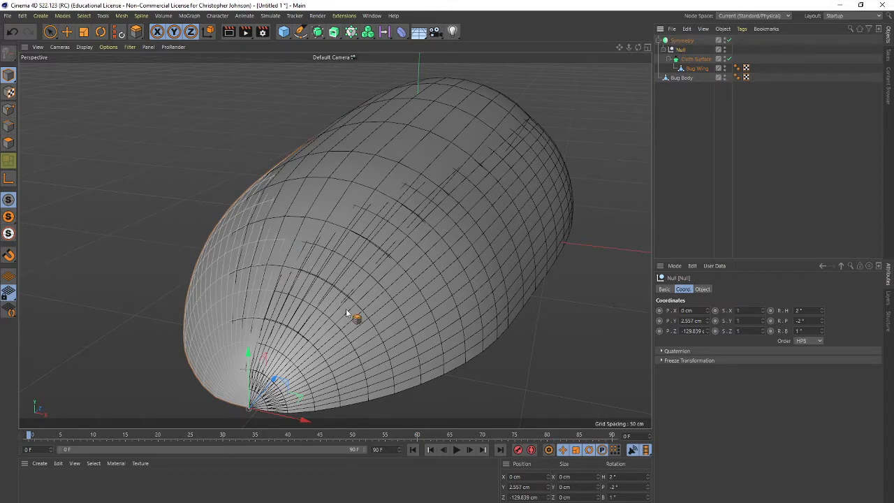
{"action": "left_click", "coordinate": [680, 41]}
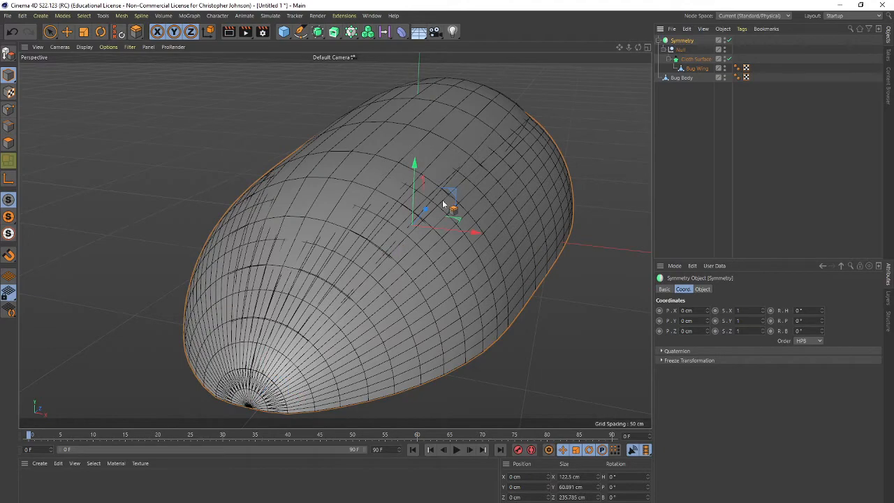
{"action": "mouse_move", "coordinate": [414, 165]}
{"action": "left_mouse_down"}
{"action": "mouse_move", "coordinate": [405, 133]}
{"action": "mouse_move", "coordinate": [447, 274]}
{"action": "mouse_move", "coordinate": [451, 224]}
{"action": "mouse_move", "coordinate": [440, 160]}
{"action": "mouse_move", "coordinate": [432, 165]}
{"action": "left_mouse_up"}
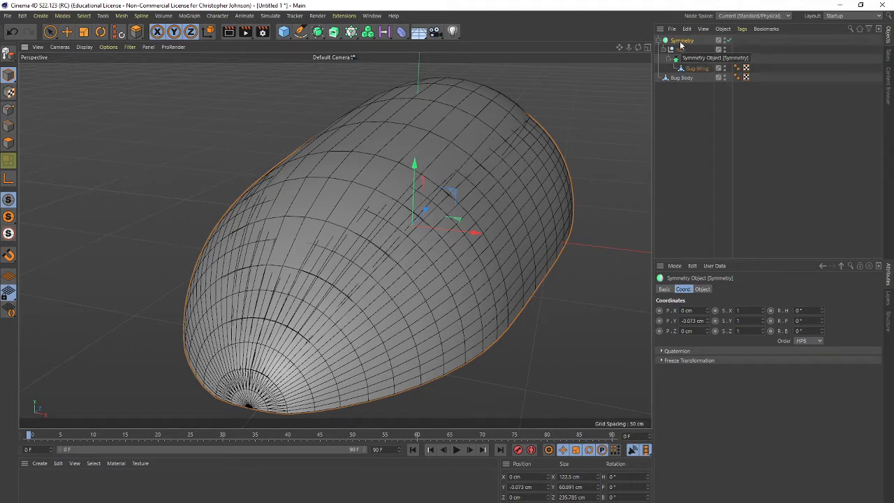
{"action": "key", "text": "r"}
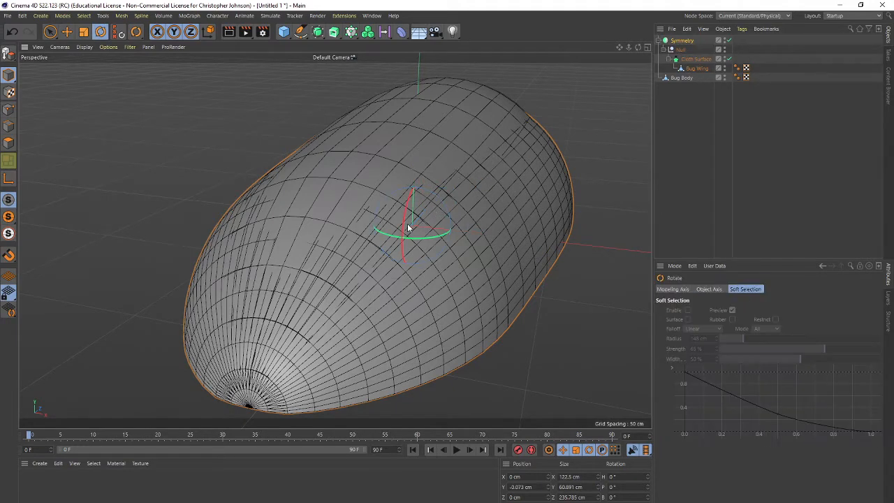
{"action": "mouse_move", "coordinate": [409, 228]}
{"action": "left_mouse_down"}
{"action": "mouse_move", "coordinate": [401, 233]}
{"action": "mouse_move", "coordinate": [419, 218]}
{"action": "left_mouse_up"}
{"action": "key", "text": "e"}
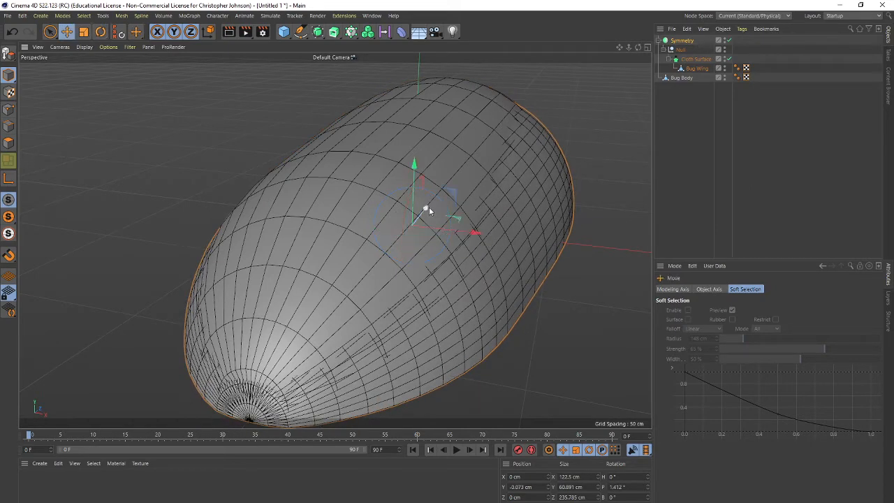
- Raise the Symmetry object to about Y 15.1 cm and tilt it to a pitch of about 6.65° so the wings clear the body
{"action": "mouse_move", "coordinate": [414, 159]}
{"action": "left_mouse_down"}
{"action": "mouse_move", "coordinate": [414, 150]}
{"action": "mouse_move", "coordinate": [417, 159]}
{"action": "left_mouse_up"}
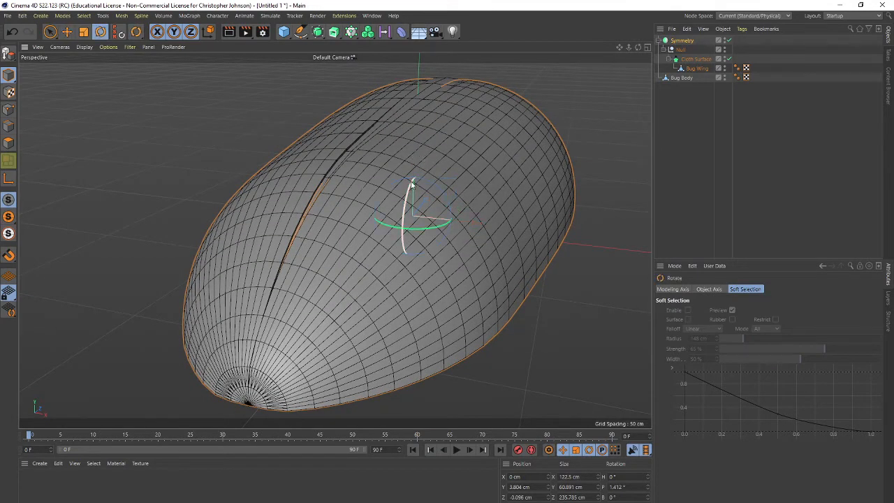
{"action": "left_click_drag", "start_coordinate": [413, 181], "coordinate": [400, 124]}
{"action": "key", "text": "e"}
{"action": "middle_click", "coordinate": [631, 233]}
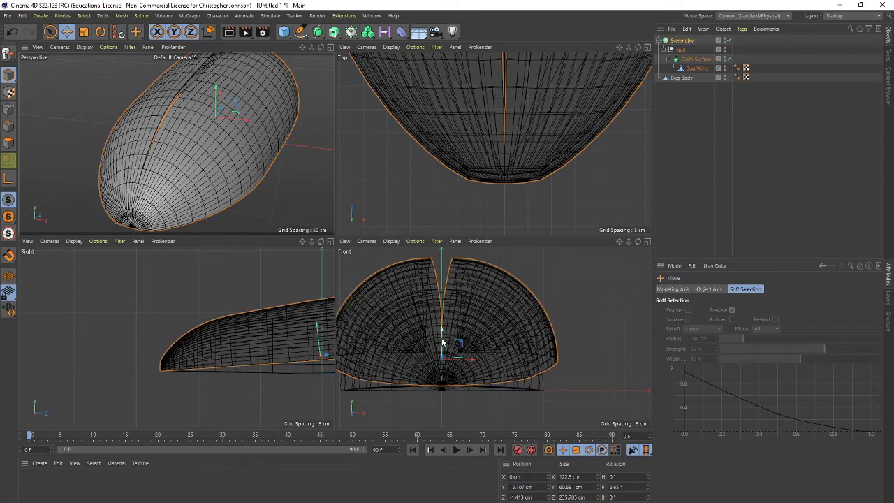
- Rotate the Null around the wing tip in the side view to a pitch of about -5.66°
{"action": "left_click", "coordinate": [680, 50]}
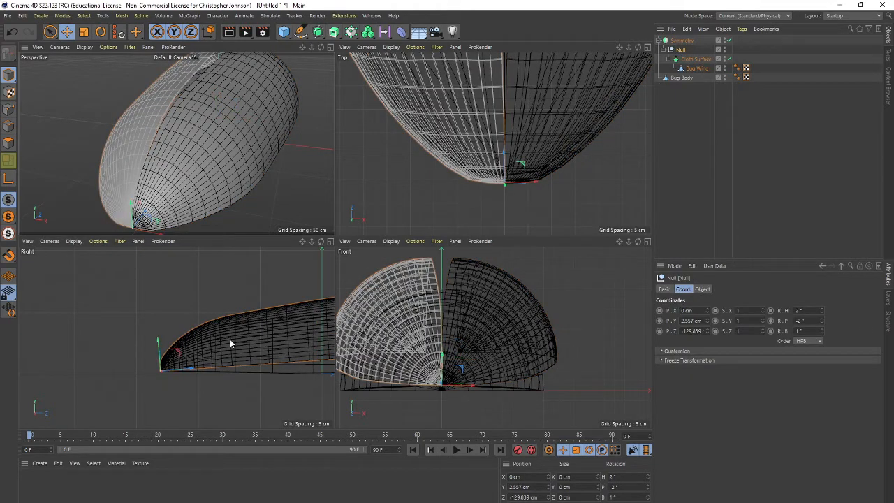
{"action": "key", "text": "r"}
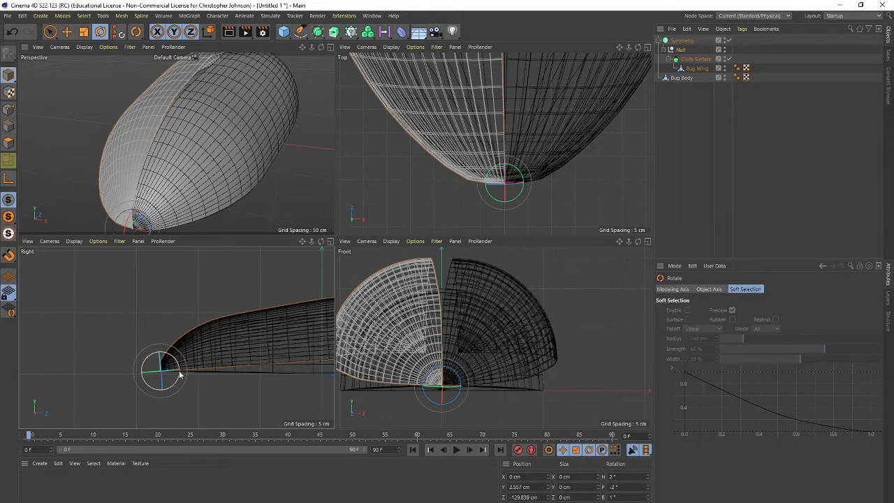
{"action": "left_click_drag", "start_coordinate": [178, 375], "coordinate": [179, 380]}
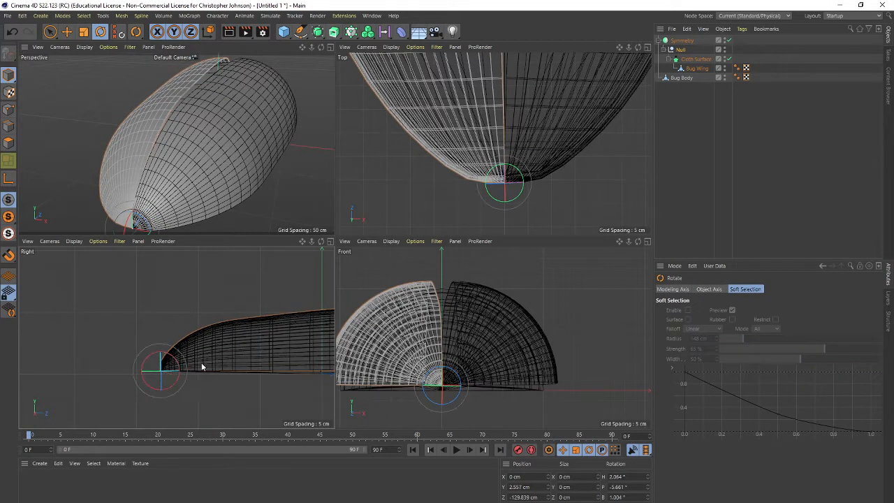
{"action": "middle_click", "coordinate": [253, 130]}
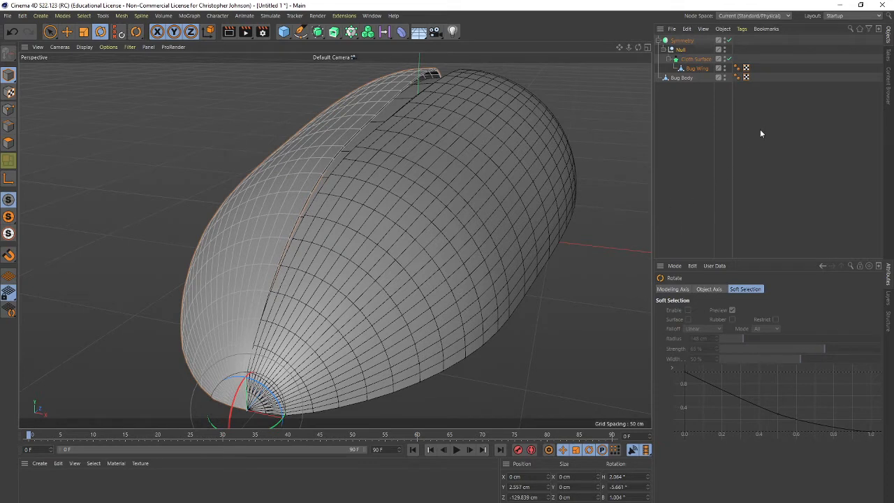
- Add a Sphere and scale it uniformly to about 116.4 cm across
{"action": "left_click", "coordinate": [284, 32]}
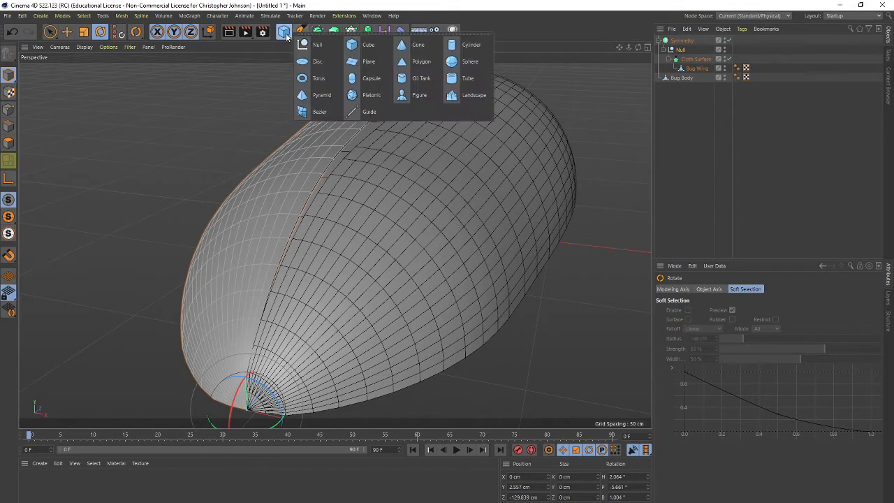
{"action": "left_click", "coordinate": [470, 65]}
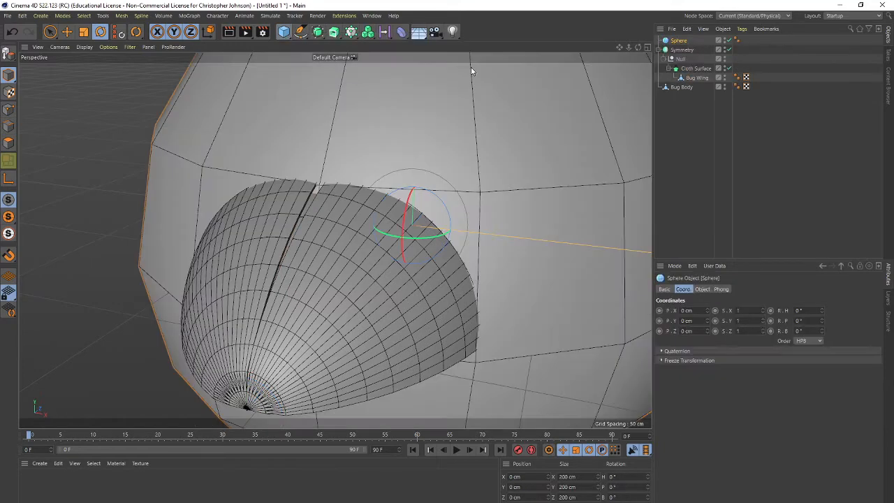
{"action": "scroll", "coordinate": [394, 253], "scroll_direction": "down", "scroll_amount": 10}
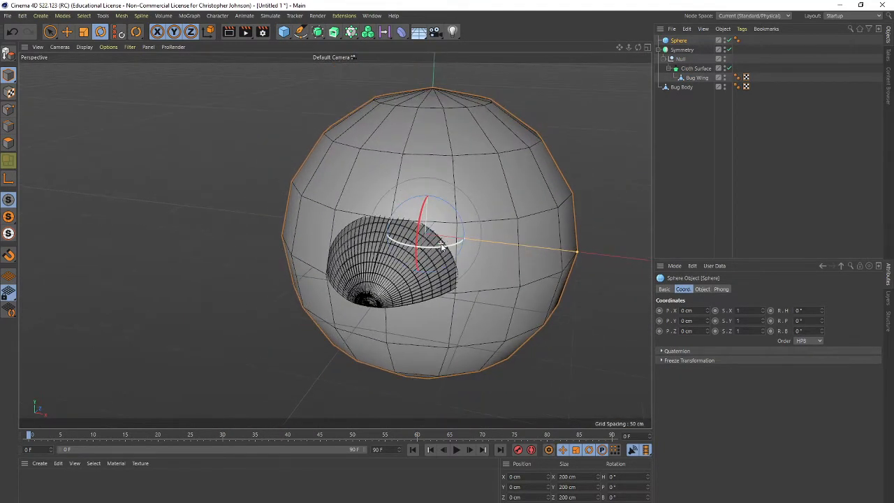
{"action": "key", "text": "t"}
{"action": "left_click_drag", "start_coordinate": [595, 254], "coordinate": [439, 292]}
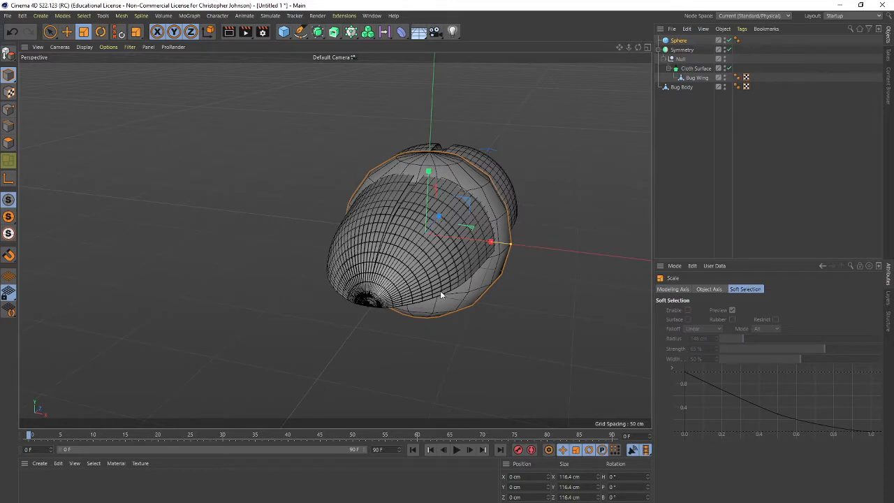
- Move the sphere to the body's narrow end at about Z -121.6 cm and set its type to Hemisphere
{"action": "key", "text": "e"}
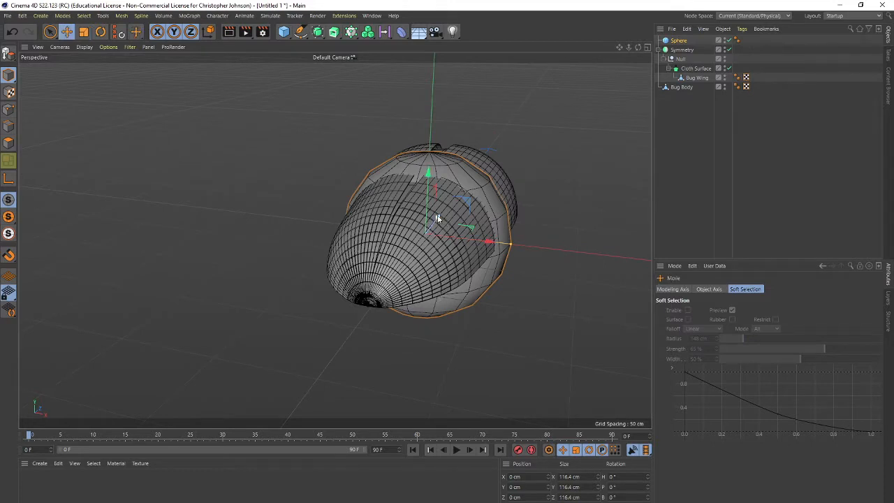
{"action": "left_click_drag", "start_coordinate": [438, 217], "coordinate": [421, 278]}
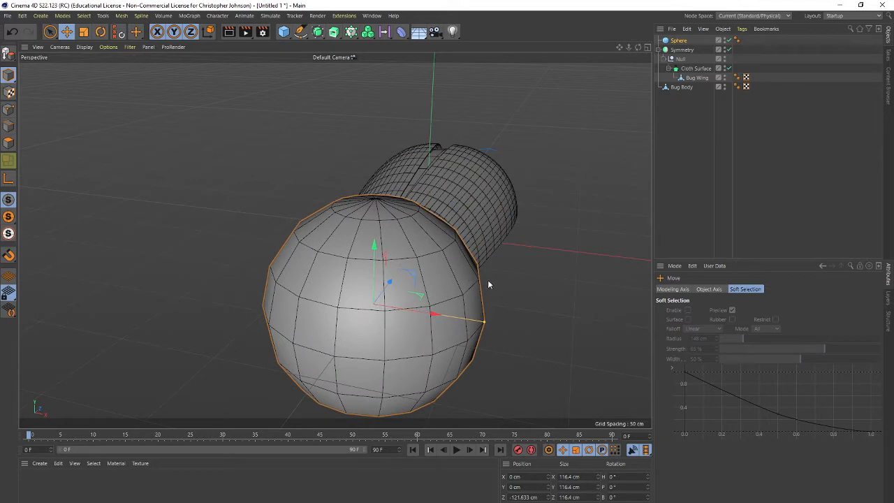
{"action": "left_click", "coordinate": [676, 41]}
{"action": "left_click", "coordinate": [702, 289]}
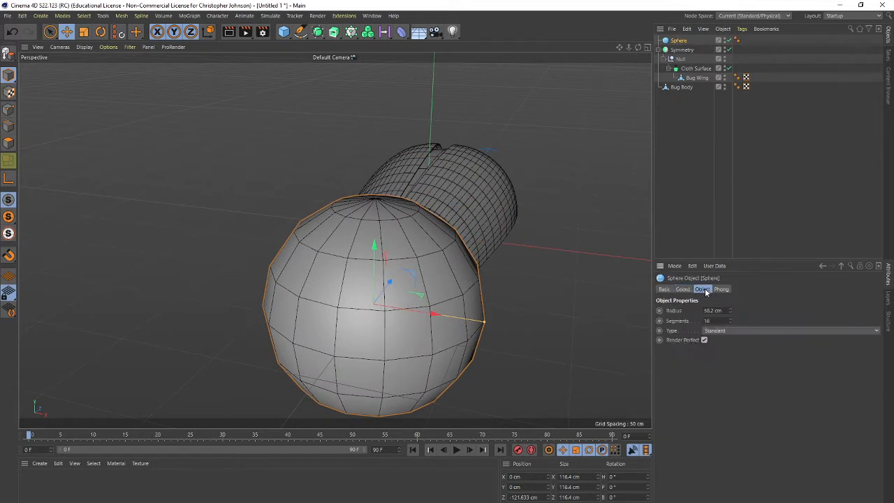
{"action": "left_click", "coordinate": [726, 331]}
{"action": "left_click", "coordinate": [729, 390]}
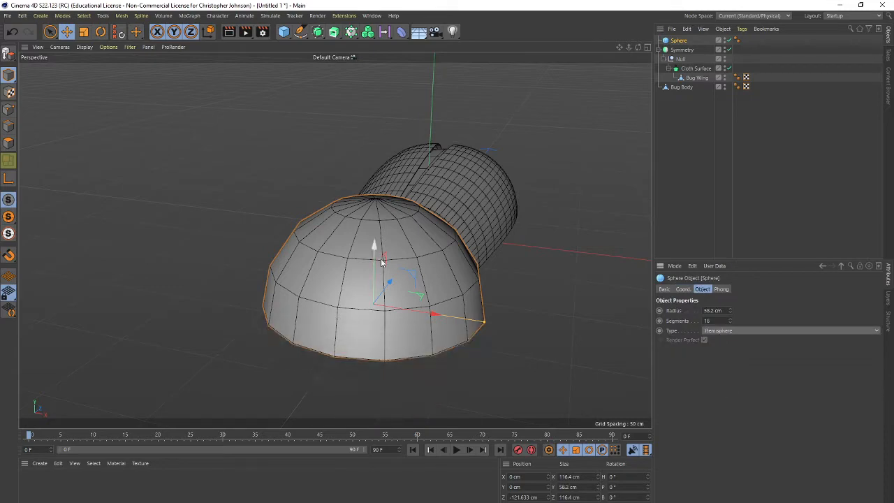
- Scale the hemisphere uniformly down to about 71.7 cm wide, checking its fit from below
{"action": "scroll", "coordinate": [433, 281], "scroll_direction": "down", "scroll_amount": 3}
{"action": "scroll", "coordinate": [433, 280], "scroll_direction": "up", "scroll_amount": 2}
{"action": "left_click_drag", "start_coordinate": [433, 279], "coordinate": [537, 220], "text": "alt"}
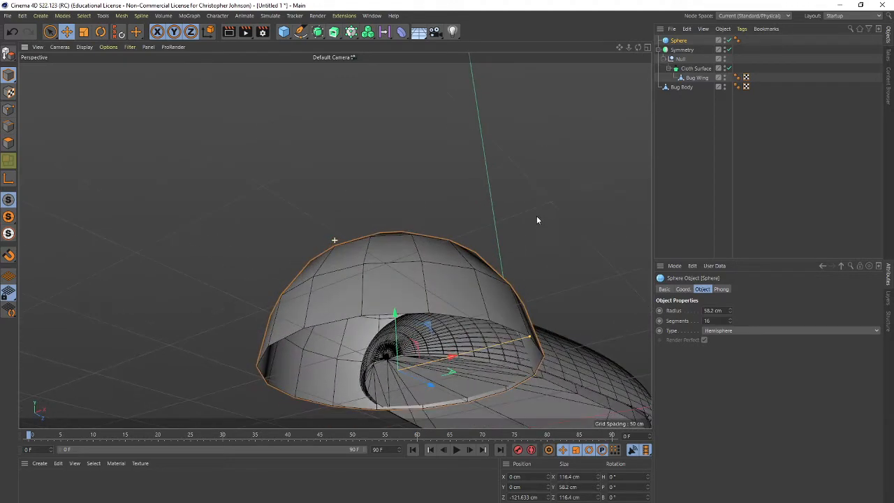
{"action": "key", "text": "t"}
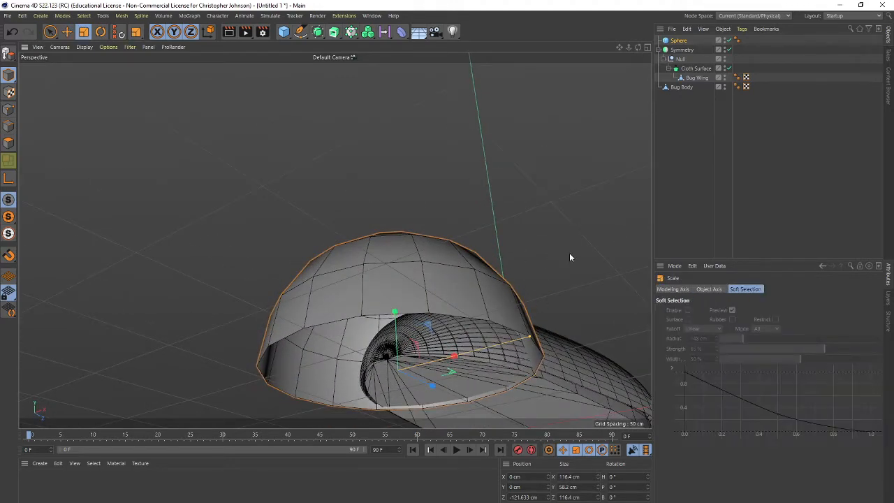
{"action": "left_click_drag", "start_coordinate": [569, 256], "coordinate": [424, 288]}
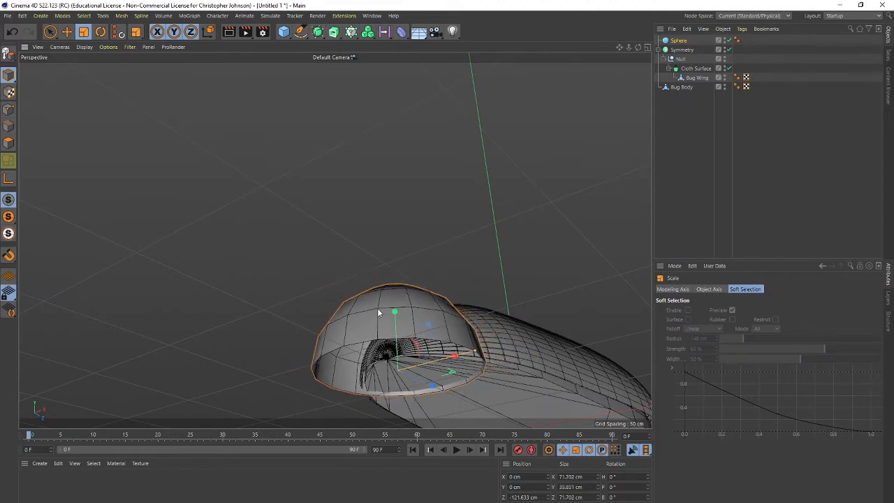
{"action": "left_click_drag", "start_coordinate": [381, 313], "coordinate": [402, 401], "text": "alt"}
- Move the hemisphere forward past the wing tips in the top view, to about Z -149.5 cm
{"action": "middle_click", "coordinate": [494, 338]}
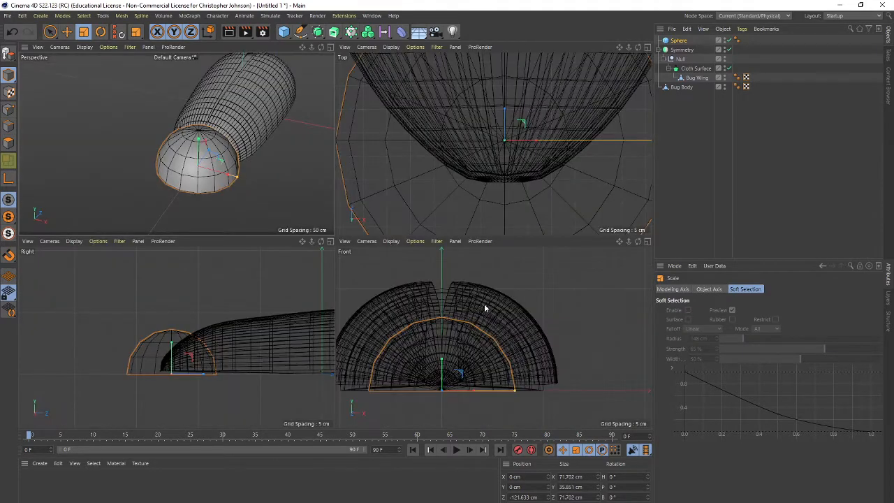
{"action": "scroll", "coordinate": [482, 265], "scroll_direction": "down", "scroll_amount": 3}
{"action": "scroll", "coordinate": [506, 184], "scroll_direction": "down", "scroll_amount": 3}
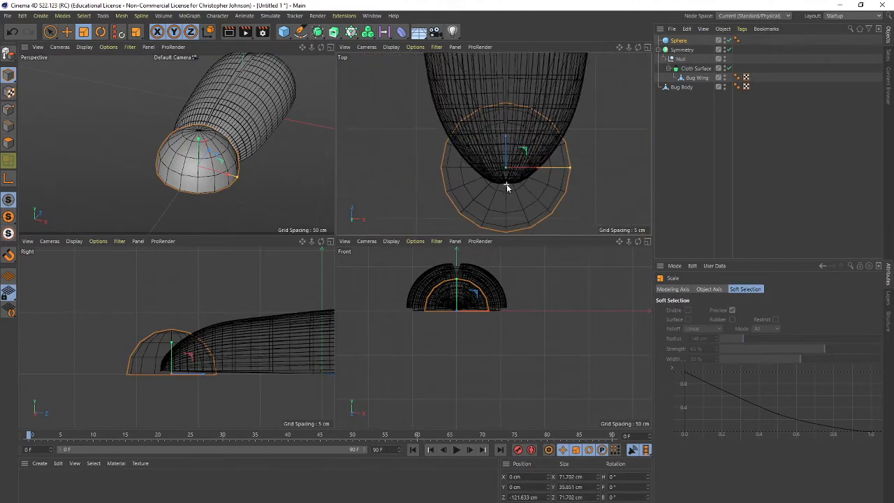
{"action": "key", "text": "e"}
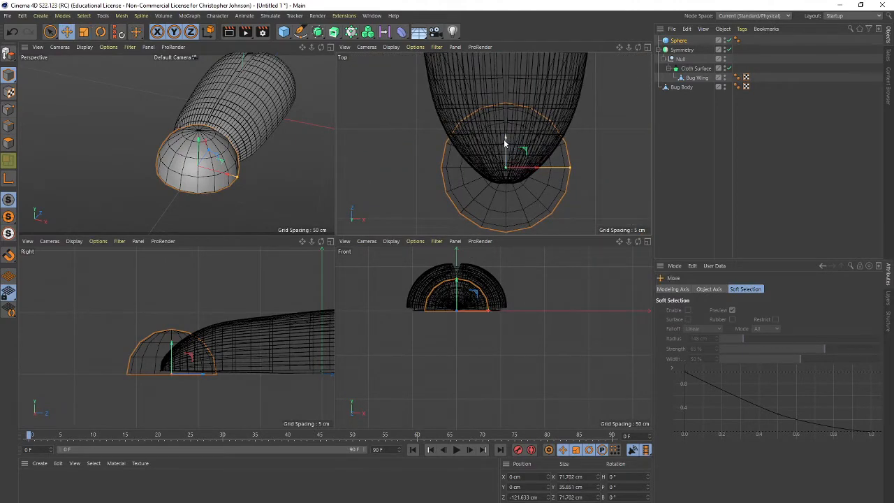
{"action": "left_click_drag", "start_coordinate": [505, 138], "coordinate": [506, 194]}
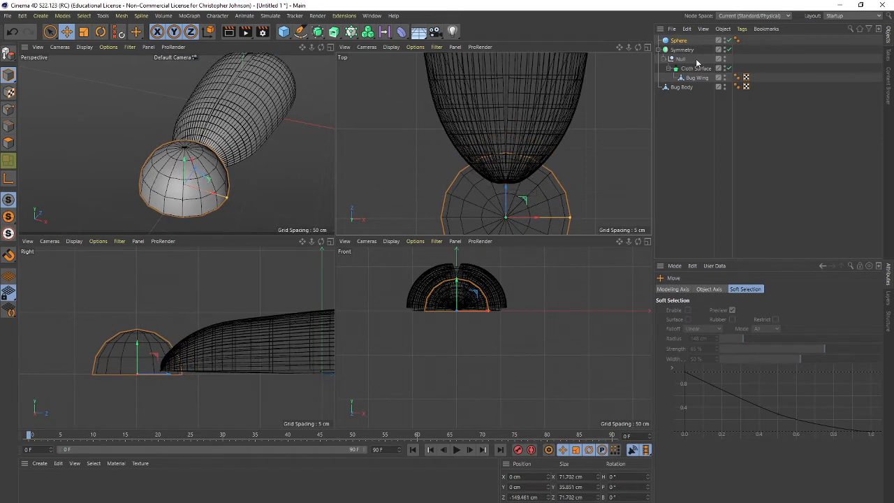
- Make the hemisphere editable and flatten it vertically to about 27.7 cm high
{"action": "left_click", "coordinate": [681, 41]}
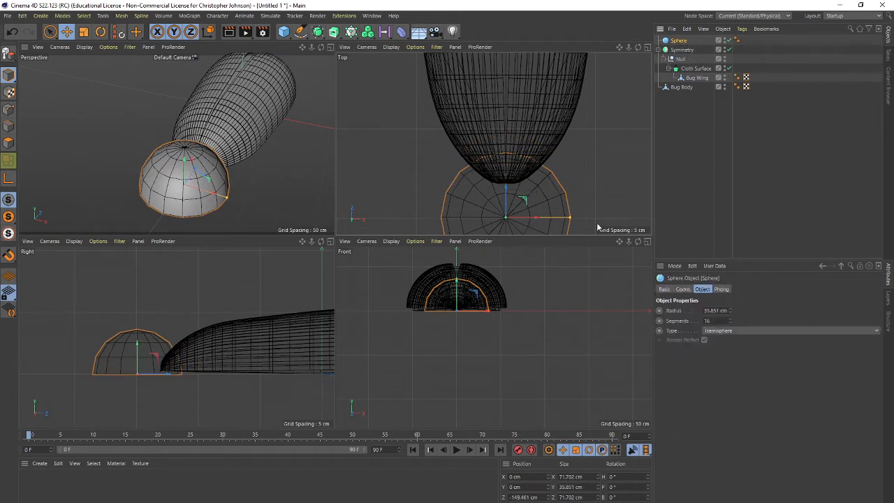
{"action": "key", "text": "c"}
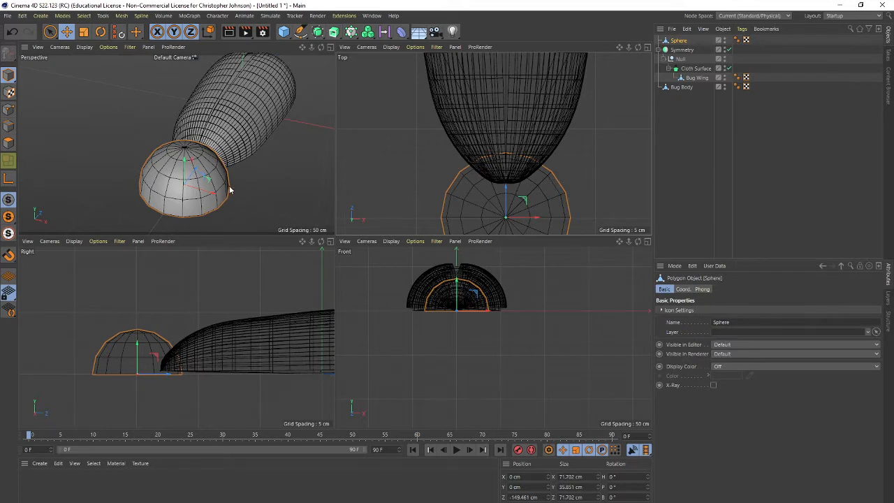
{"action": "key", "text": "t"}
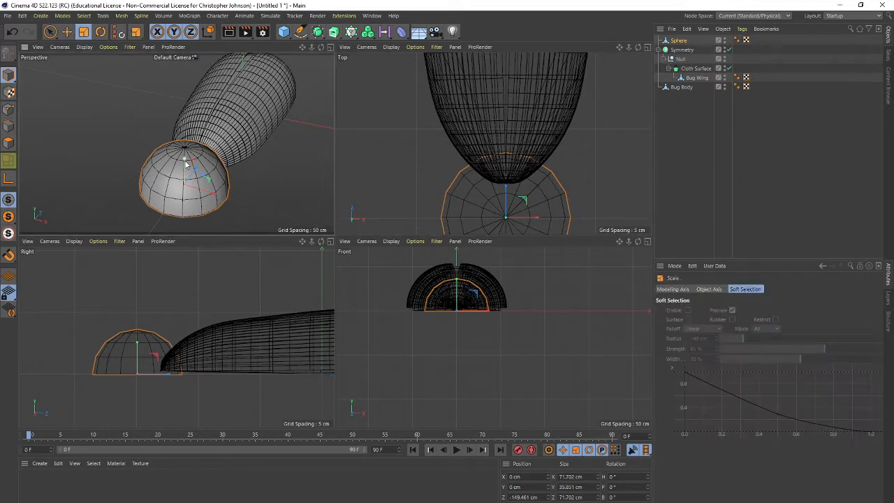
{"action": "left_click_drag", "start_coordinate": [185, 157], "coordinate": [186, 168]}
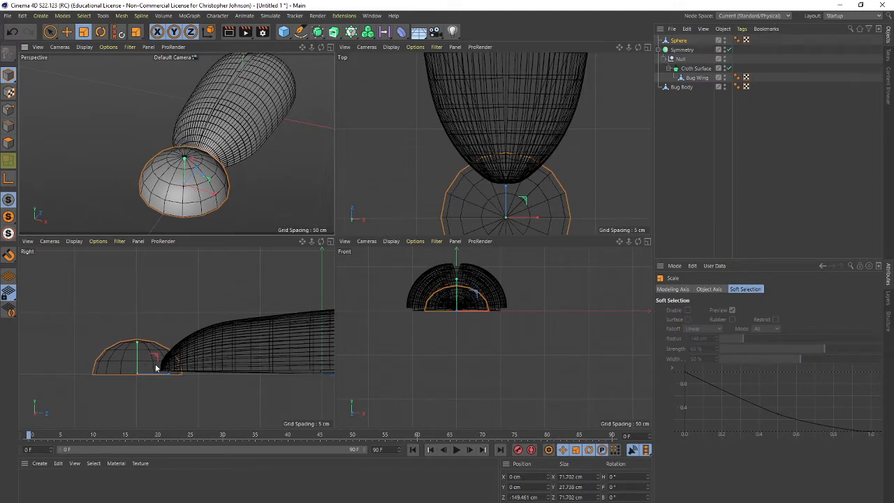
- Nudge the hemisphere toward the body to about Z -146.8 cm and shrink its depth to about 56.4 cm
{"action": "key", "text": "e"}
{"action": "left_click_drag", "start_coordinate": [168, 376], "coordinate": [170, 375]}
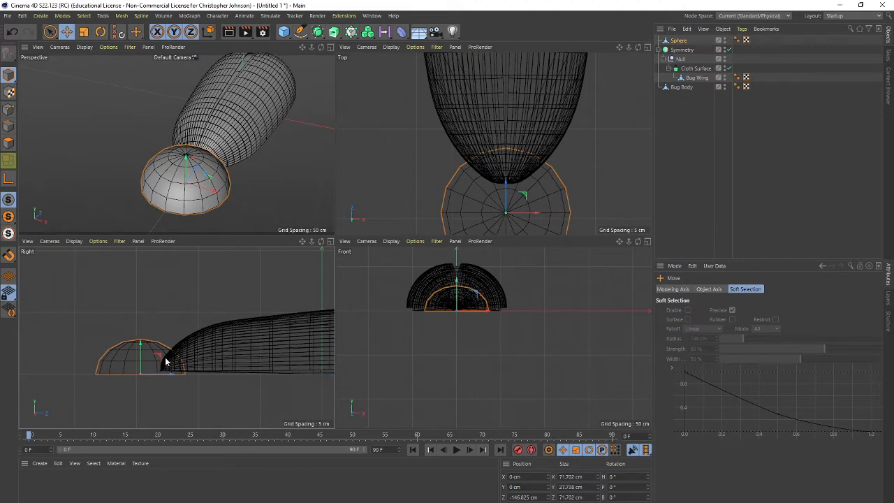
{"action": "key", "text": "t"}
{"action": "left_click_drag", "start_coordinate": [507, 179], "coordinate": [507, 189]}
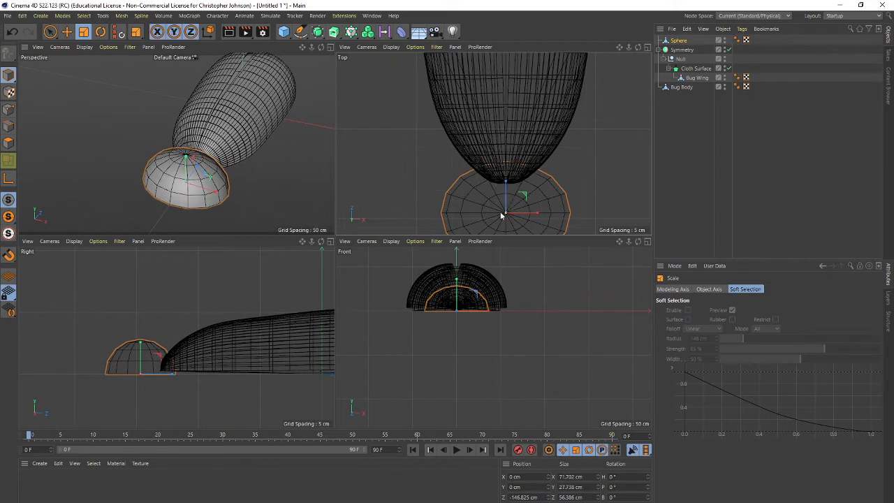
- Flatten the hemisphere to about 22.4 cm high and move it against the wing tips at about Z -132.9 cm
{"action": "left_click_drag", "start_coordinate": [456, 283], "coordinate": [456, 288]}
{"action": "key", "text": "e"}
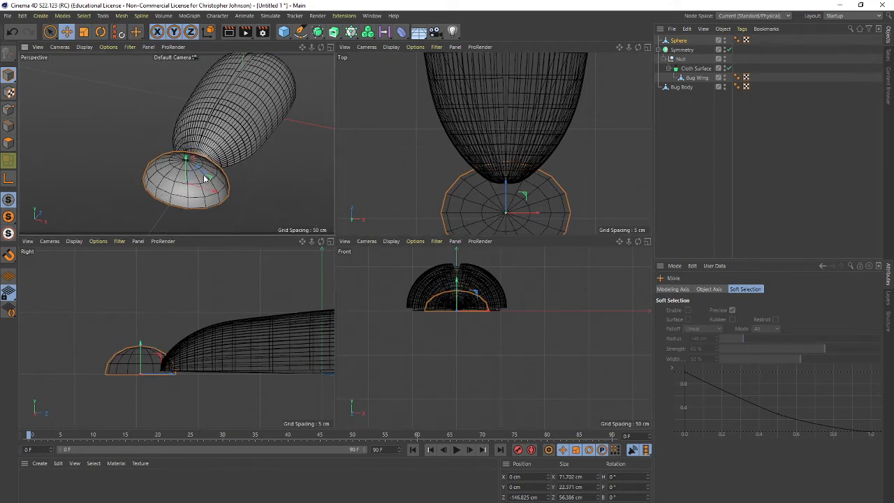
{"action": "left_click_drag", "start_coordinate": [200, 174], "coordinate": [199, 165]}
- Close the hemisphere's open underside with an N-gon using Close Polygon Hole in polygon mode
{"action": "middle_click", "coordinate": [256, 164]}
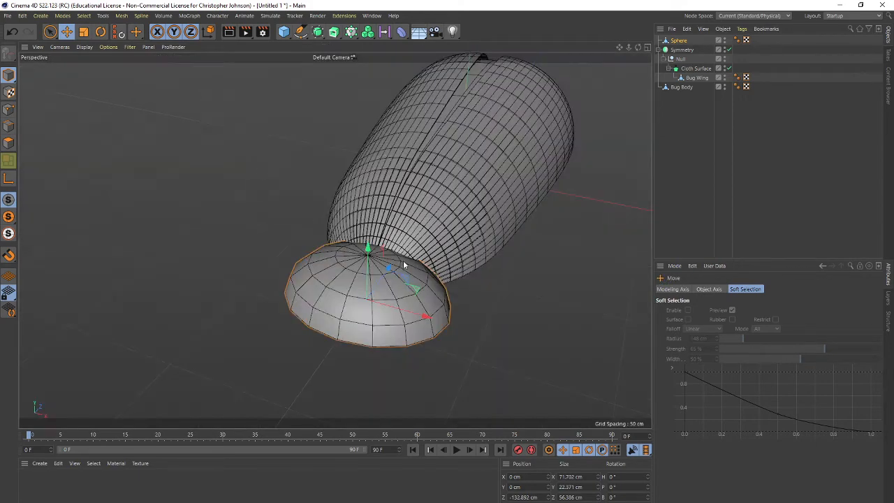
{"action": "left_click_drag", "start_coordinate": [424, 318], "coordinate": [364, 309], "text": "alt"}
{"action": "middle_click_drag", "start_coordinate": [363, 309], "coordinate": [371, 172], "text": "alt"}
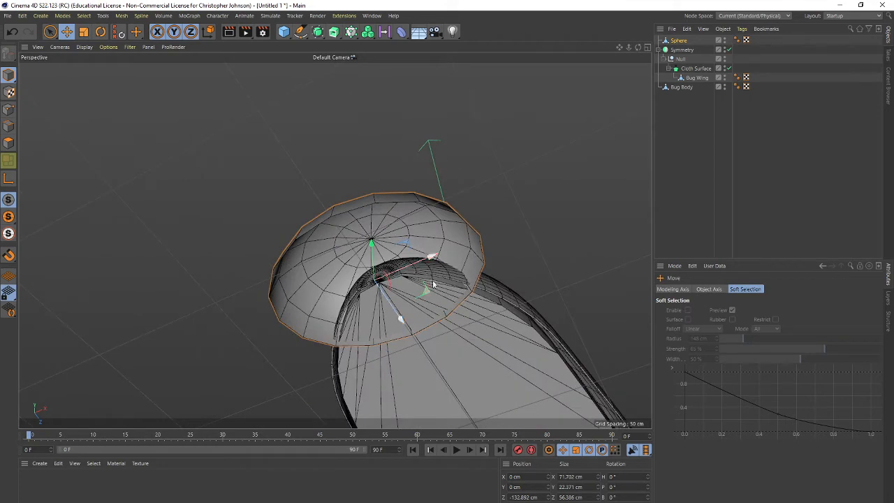
{"action": "left_click", "coordinate": [679, 41]}
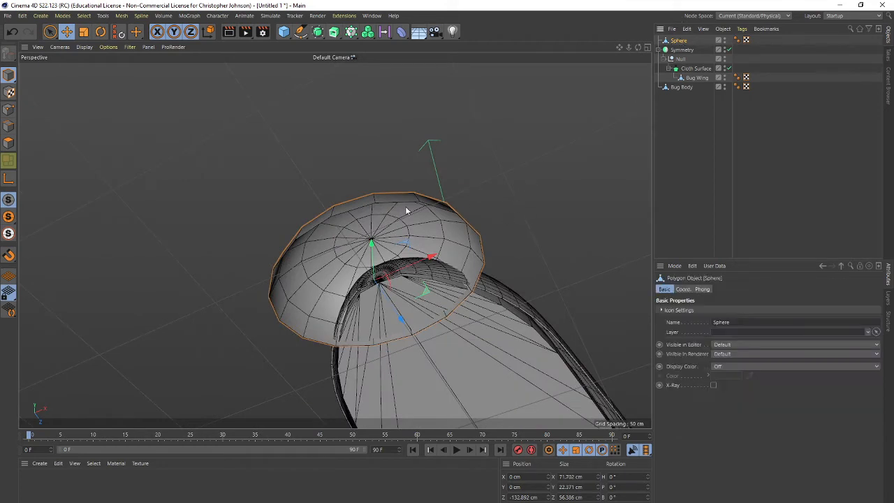
{"action": "right_click", "coordinate": [521, 160]}
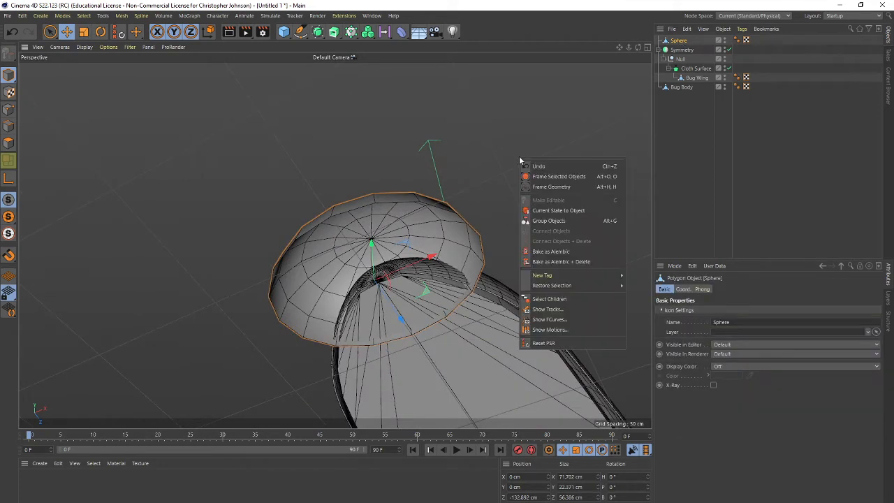
{"action": "left_click", "coordinate": [244, 109]}
{"action": "left_click", "coordinate": [9, 159]}
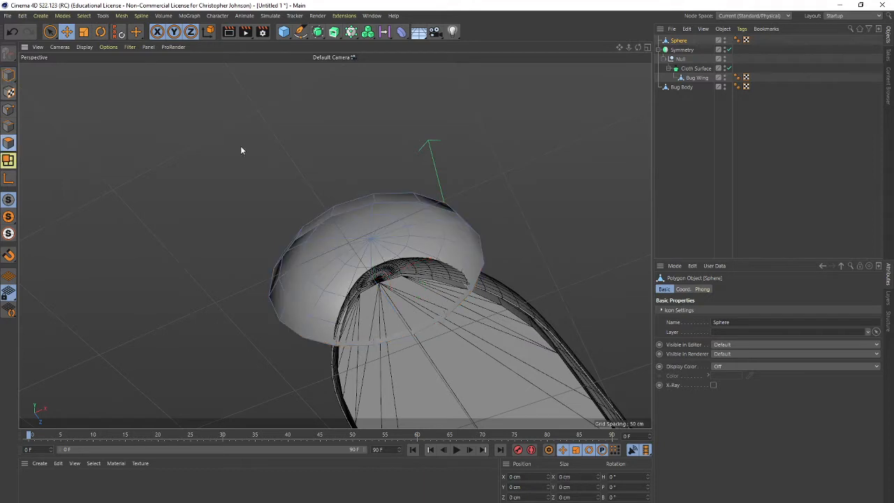
{"action": "right_click", "coordinate": [327, 139]}
{"action": "left_click", "coordinate": [357, 135]}
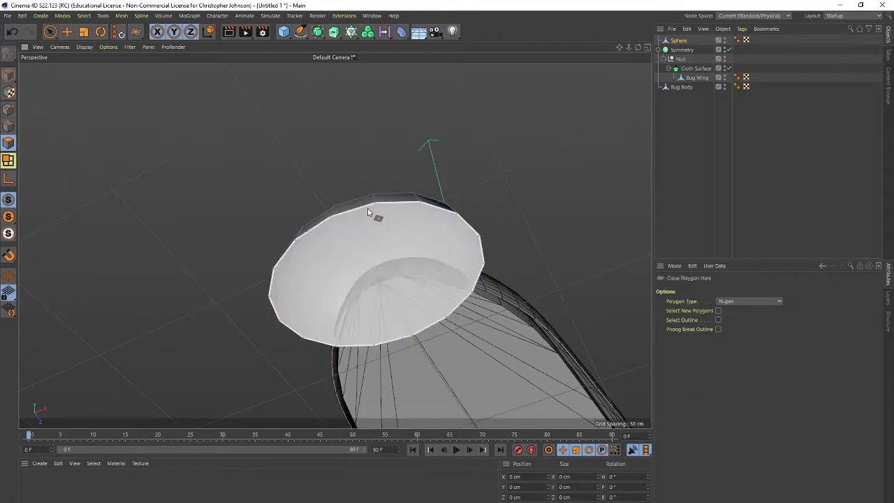
{"action": "left_click", "coordinate": [370, 210]}
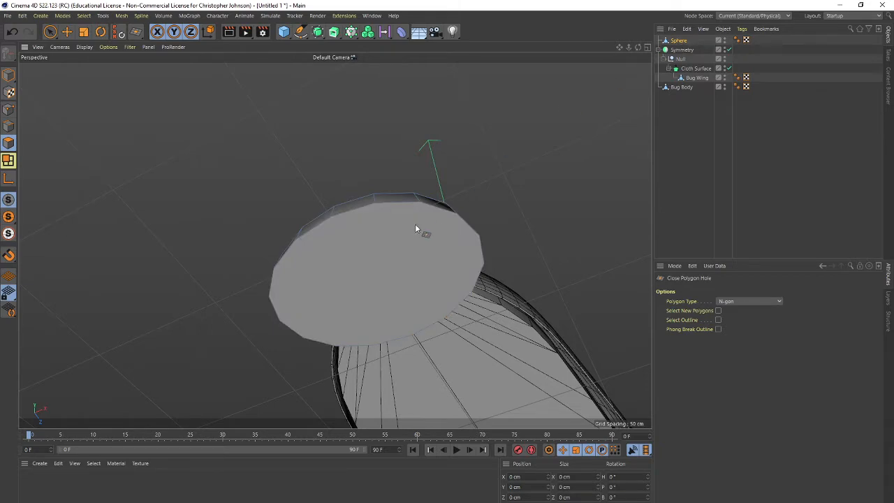
- Return to model mode and rename the Sphere object as Thorax
{"action": "left_click_drag", "start_coordinate": [498, 182], "coordinate": [515, 233], "text": "alt"}
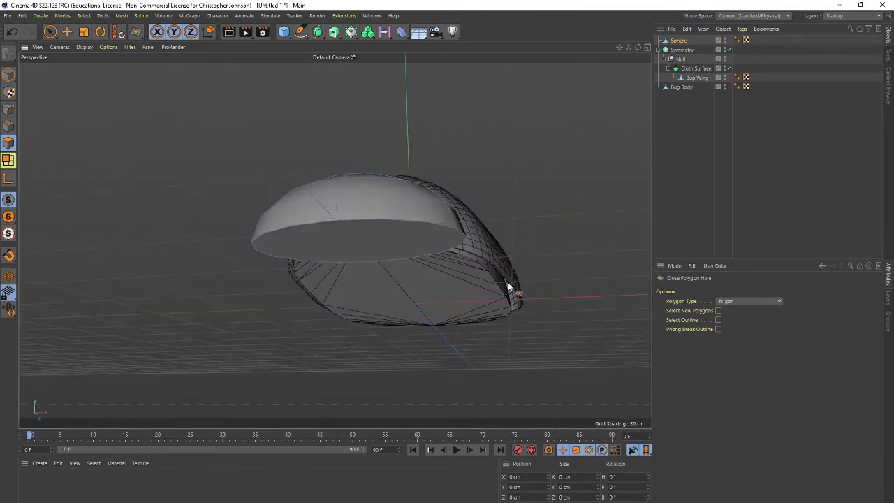
{"action": "left_click_drag", "start_coordinate": [508, 286], "coordinate": [430, 314], "text": "alt"}
{"action": "left_click", "coordinate": [678, 40]}
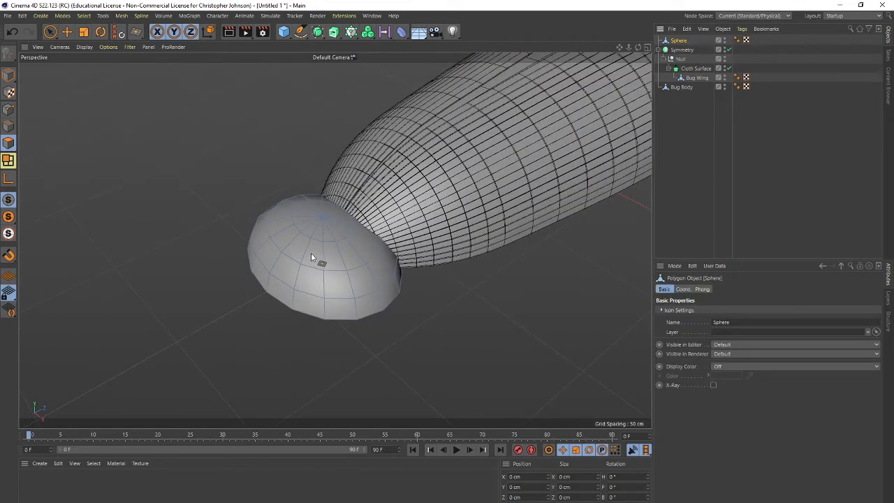
{"action": "left_click", "coordinate": [49, 31]}
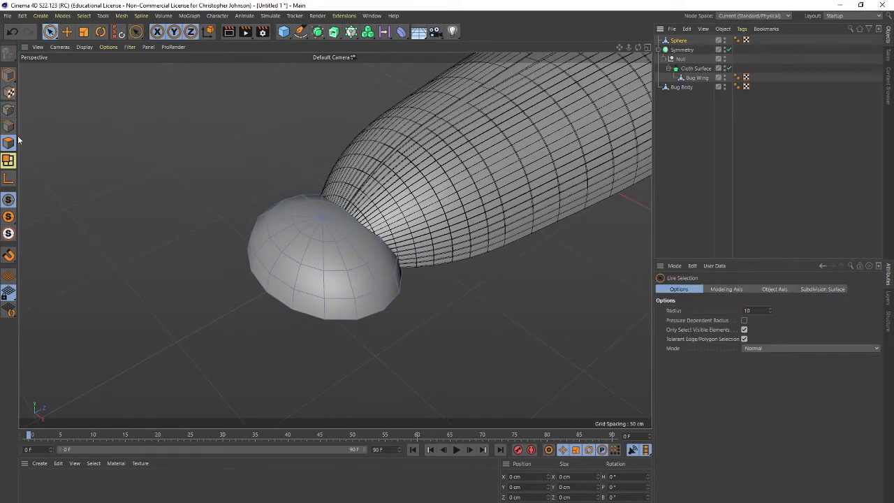
{"action": "left_click", "coordinate": [9, 75]}
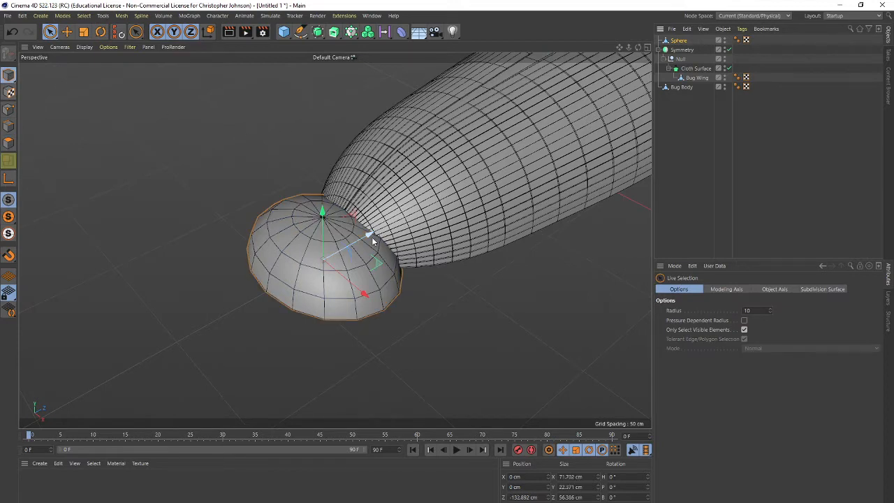
{"action": "double_click", "coordinate": [680, 40]}
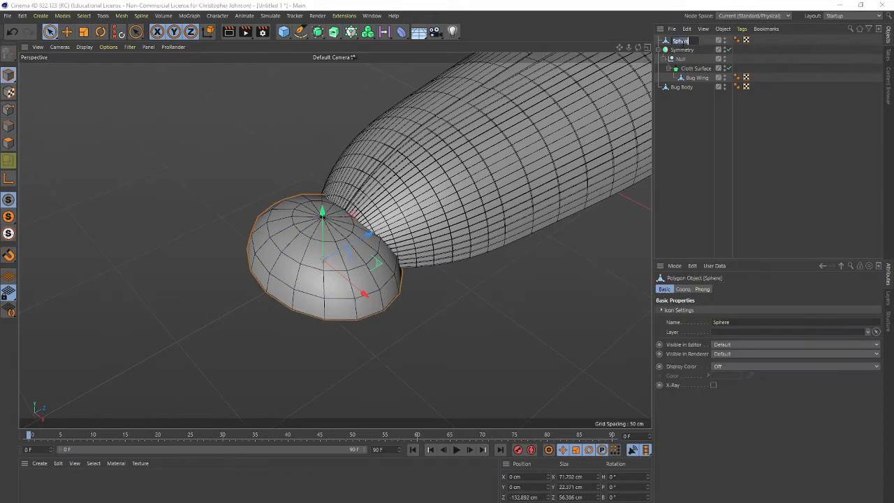
{"action": "type", "text": "Thorax"}
{"action": "key", "text": "Return"}
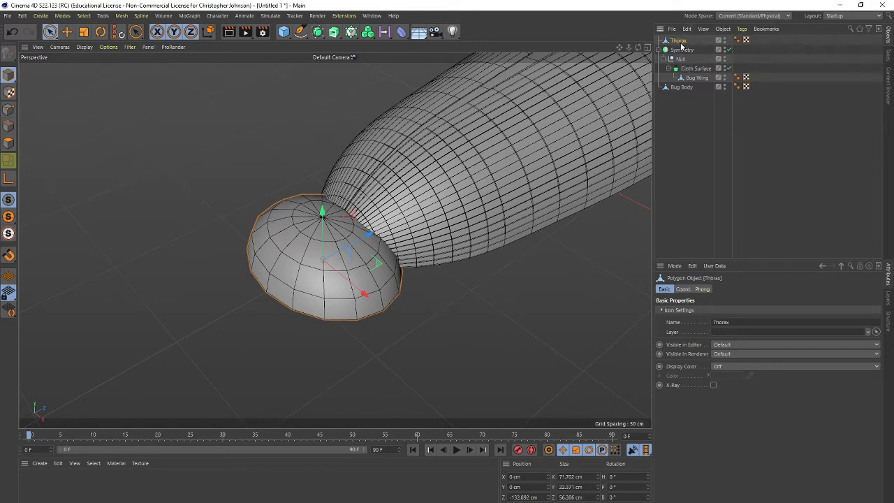
- Duplicate the Thorax object and rename the copy as Head
{"action": "left_click_drag", "start_coordinate": [681, 41], "coordinate": [681, 44], "text": "ctrl"}
{"action": "double_click", "coordinate": [681, 49]}
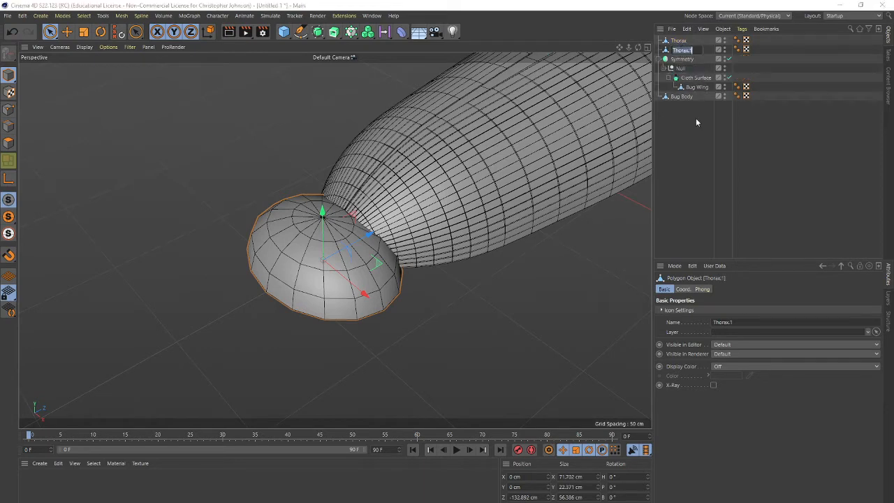
{"action": "type", "text": "Head"}
{"action": "key", "text": "Return"}
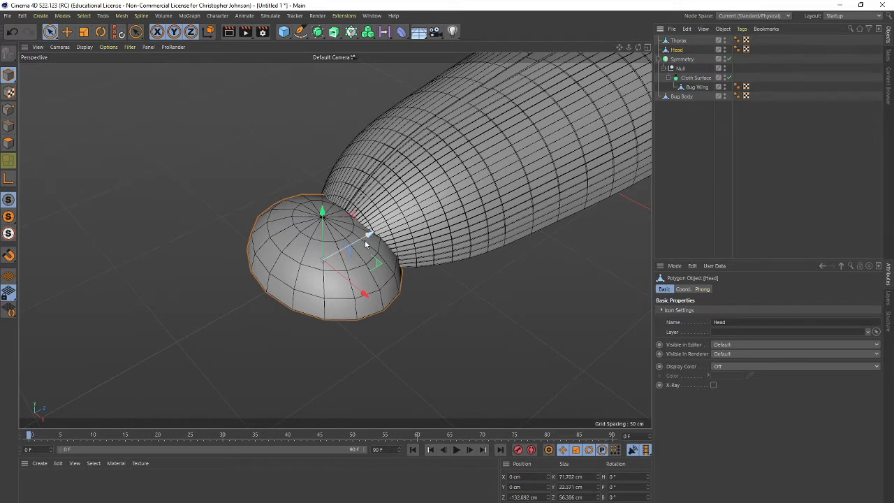
- Move the Head forward to about Z -154.2 cm and scale it uniformly down to about 47.3 cm wide
{"action": "left_click_drag", "start_coordinate": [368, 239], "coordinate": [328, 255]}
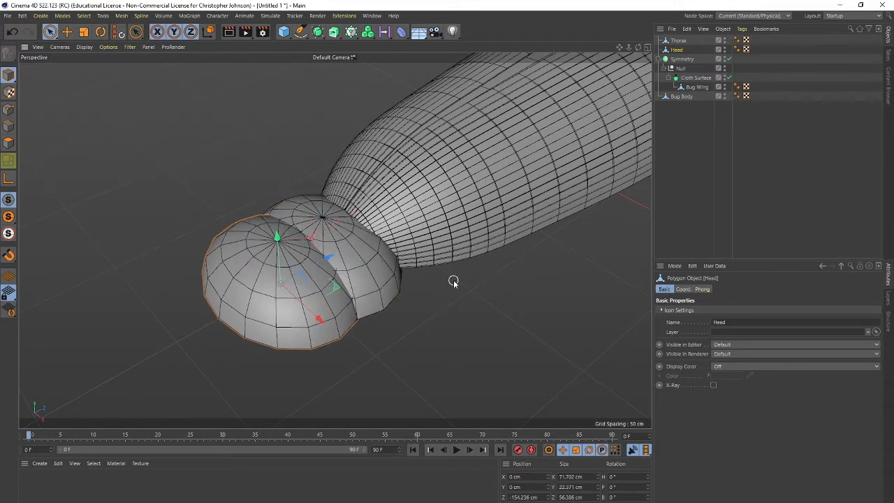
{"action": "key", "text": "t"}
{"action": "left_click_drag", "start_coordinate": [451, 281], "coordinate": [343, 314]}
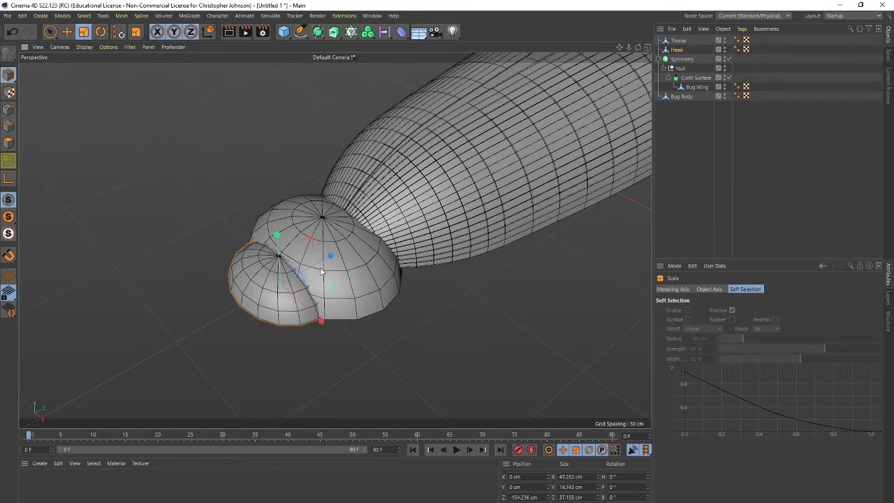
{"action": "left_click_drag", "start_coordinate": [331, 333], "coordinate": [377, 311], "text": "alt"}
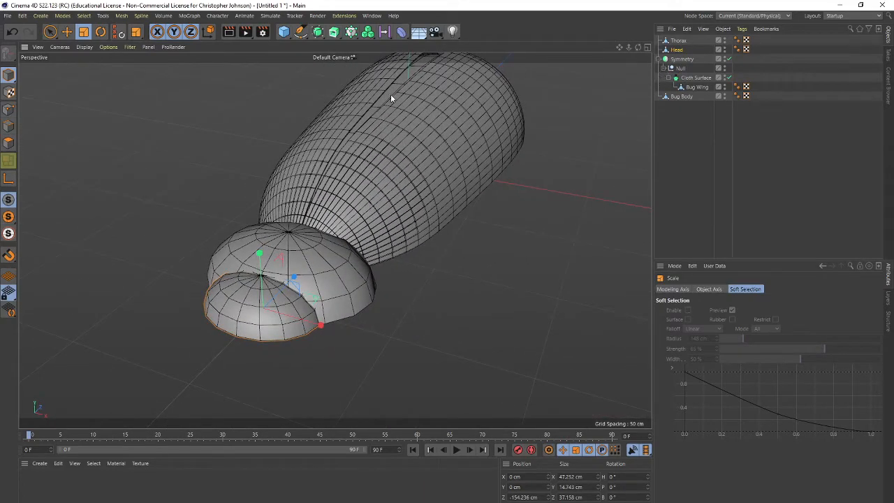
- Draw a four-point Linear spline in the front view from the body's side outward, down and out again as a leg path
{"action": "left_click", "coordinate": [299, 33]}
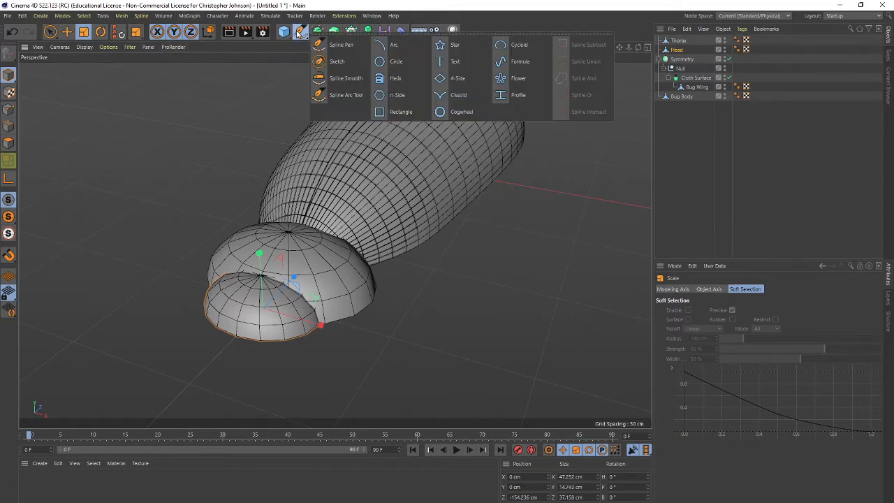
{"action": "left_click", "coordinate": [331, 48]}
{"action": "left_click", "coordinate": [767, 304]}
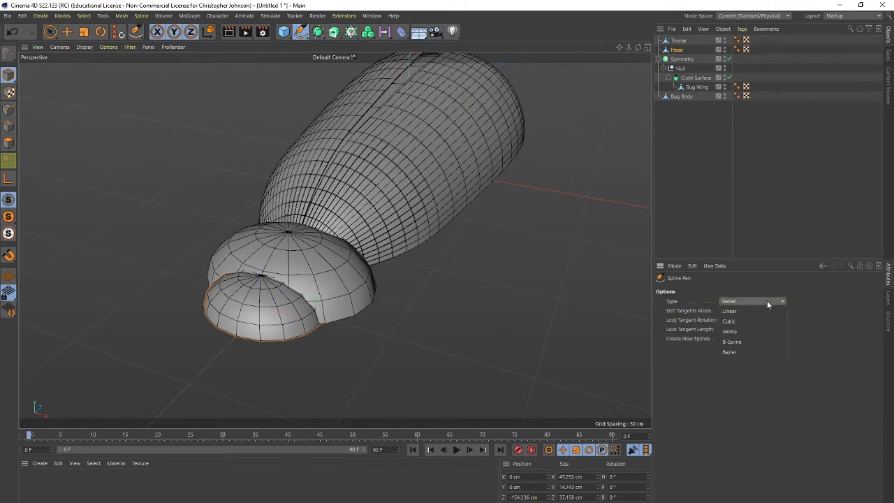
{"action": "left_click", "coordinate": [764, 311]}
{"action": "middle_click", "coordinate": [530, 219]}
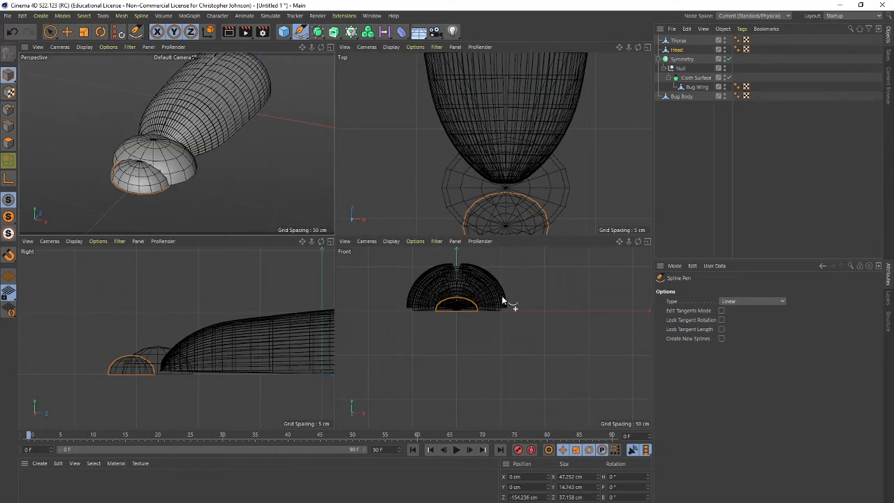
{"action": "left_click", "coordinate": [504, 301]}
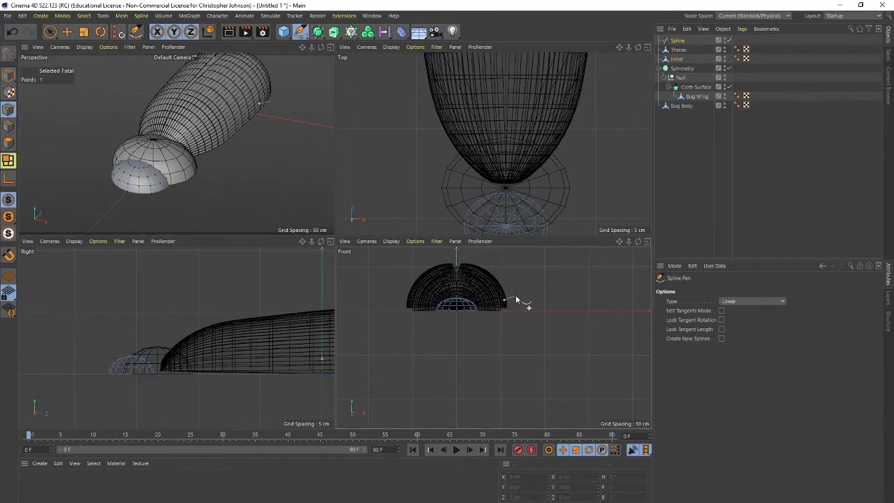
{"action": "left_click", "coordinate": [562, 296]}
{"action": "left_click", "coordinate": [575, 345]}
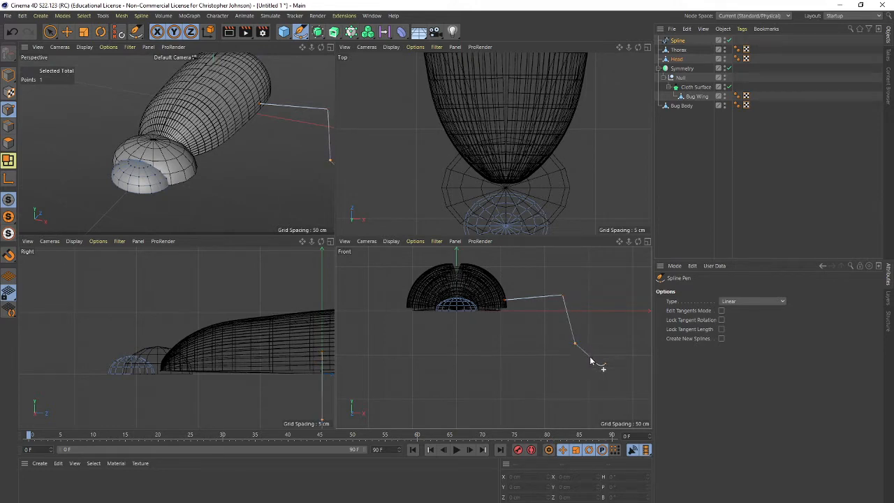
{"action": "left_click", "coordinate": [594, 363]}
{"action": "key", "text": "Escape"}
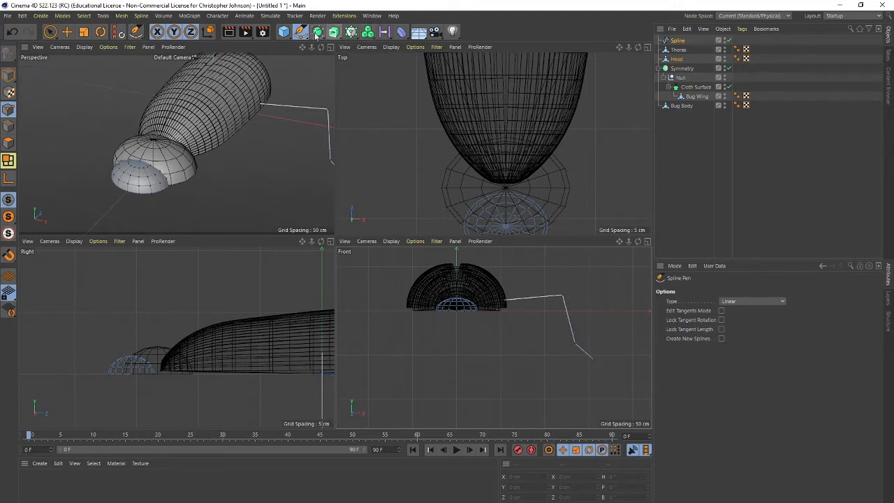
- Add a Circle spline and a Sweep generator, removing the stray Subdivision Surface
{"action": "left_click_drag", "start_coordinate": [305, 35], "coordinate": [371, 69]}
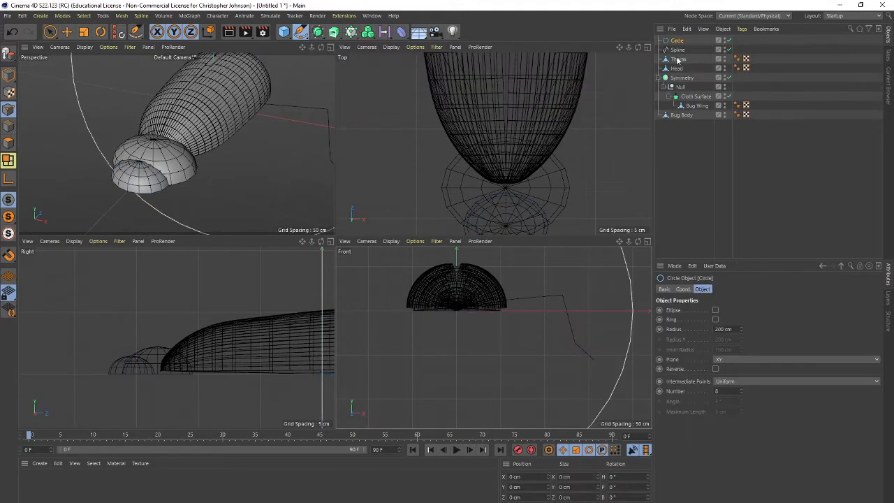
{"action": "left_click_drag", "start_coordinate": [317, 31], "coordinate": [337, 33]}
{"action": "left_click", "coordinate": [335, 32]}
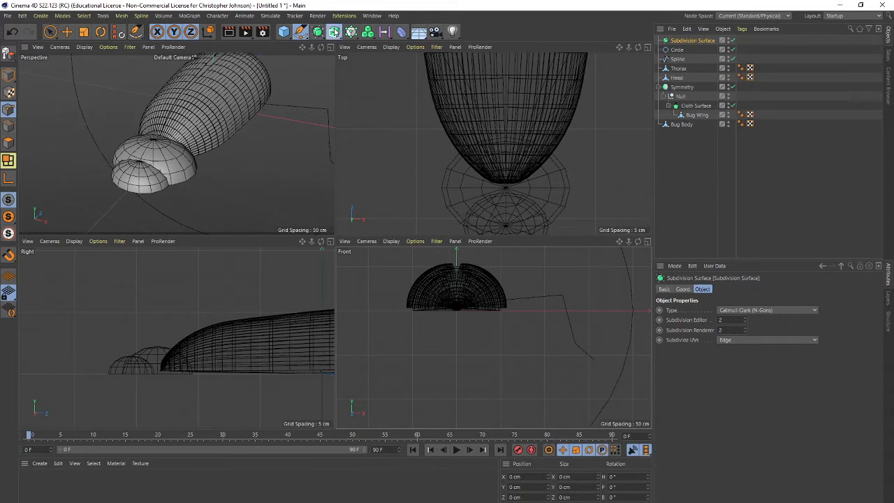
{"action": "left_click", "coordinate": [373, 95]}
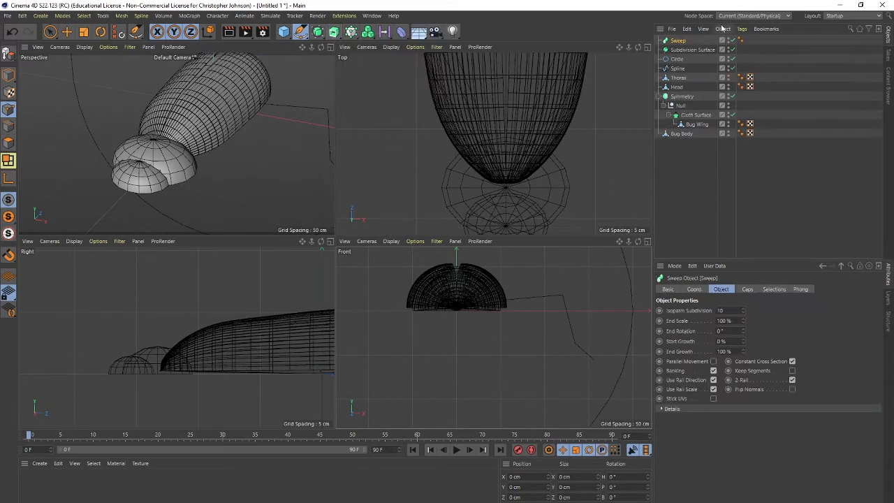
{"action": "left_click", "coordinate": [684, 50]}
{"action": "key", "text": "Delete"}
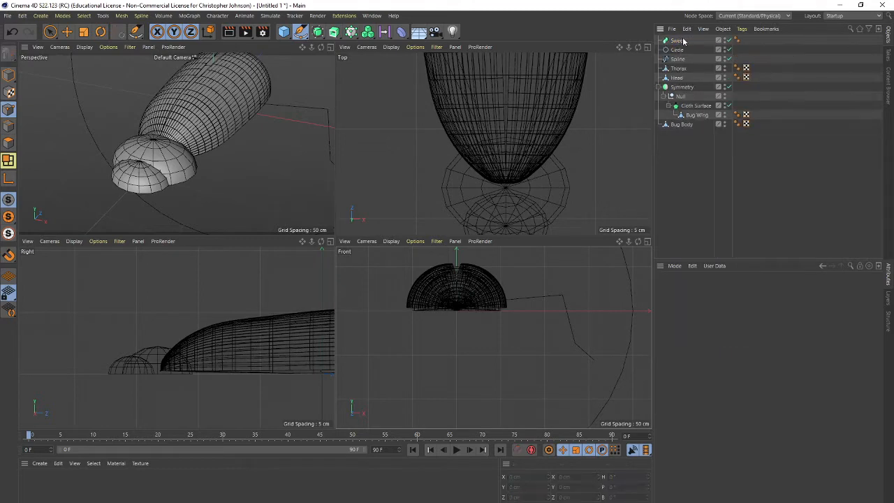
- Nest the Circle and the leg Spline under the Sweep generator, with the Circle as the profile above the Spline
{"action": "left_click", "coordinate": [682, 41]}
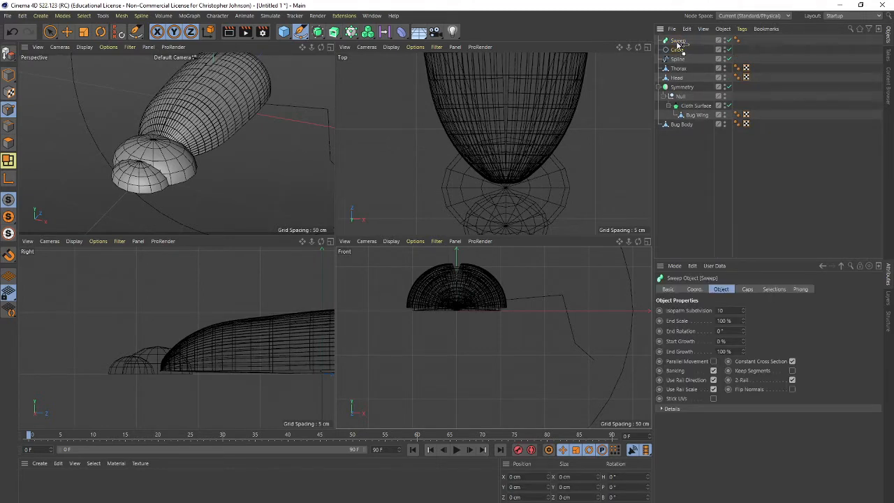
{"action": "left_click", "coordinate": [680, 50]}
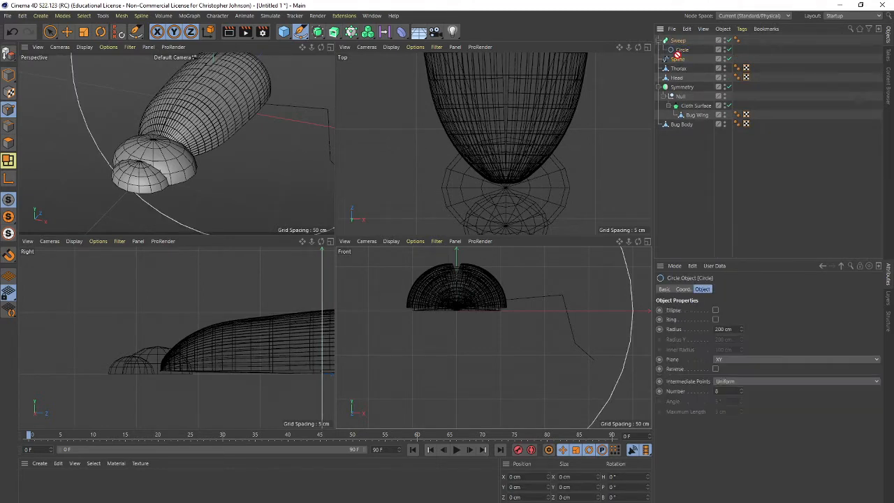
{"action": "left_click_drag", "start_coordinate": [676, 54], "coordinate": [679, 56]}
- Set the sweep profile Circle's radius to 10 cm and view the leg in a full-size perspective view
{"action": "left_click", "coordinate": [683, 49]}
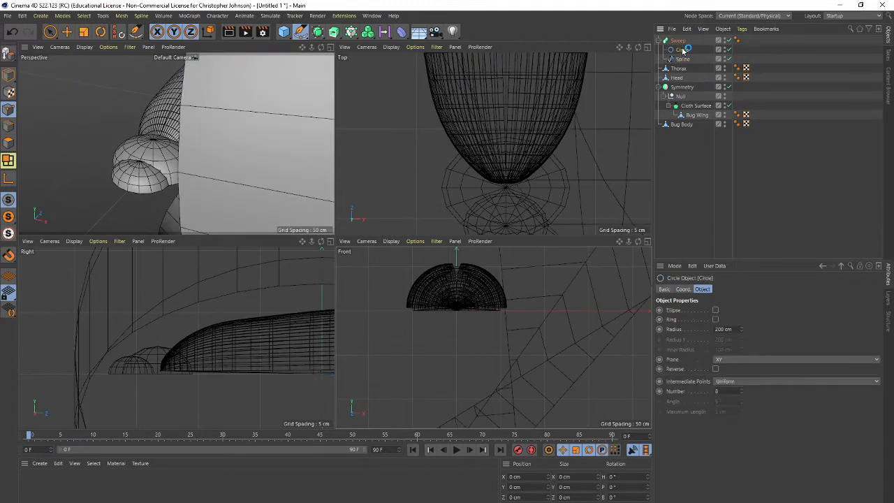
{"action": "double_click", "coordinate": [713, 329]}
{"action": "type", "text": "10"}
{"action": "key", "text": "Return"}
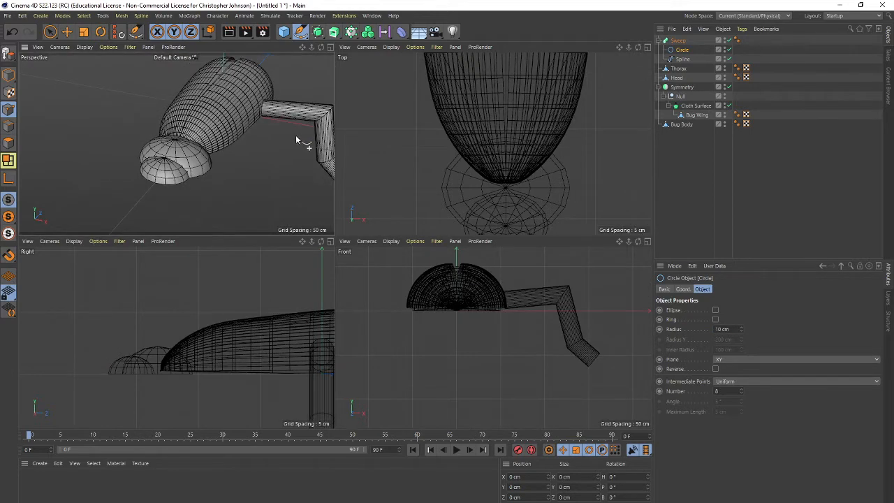
{"action": "middle_click", "coordinate": [295, 136]}
{"action": "left_click_drag", "start_coordinate": [492, 237], "coordinate": [442, 138], "text": "alt"}
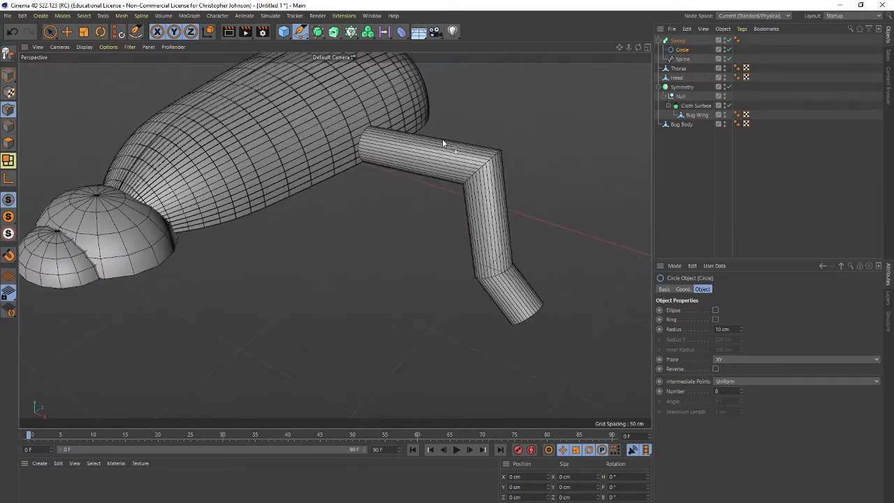
- Enable separate bevel controls for the Sweep's caps and set the End Bevel size to 2 cm
{"action": "left_click", "coordinate": [681, 41]}
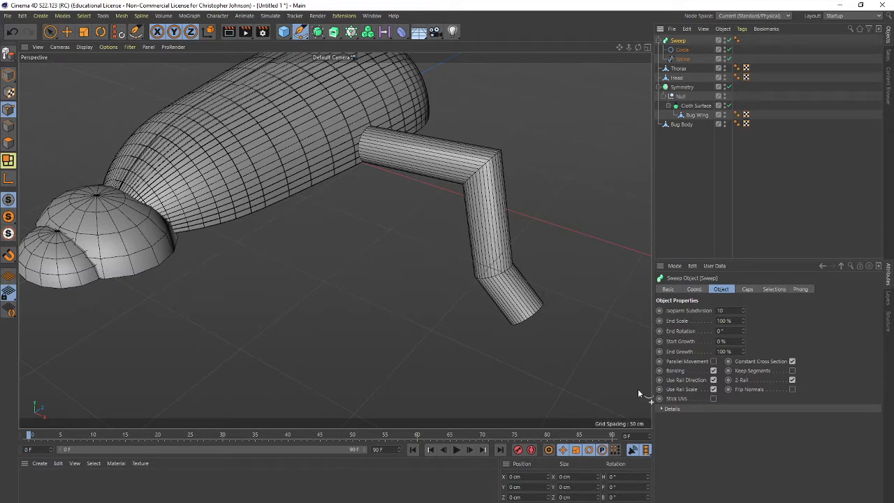
{"action": "left_click", "coordinate": [662, 408]}
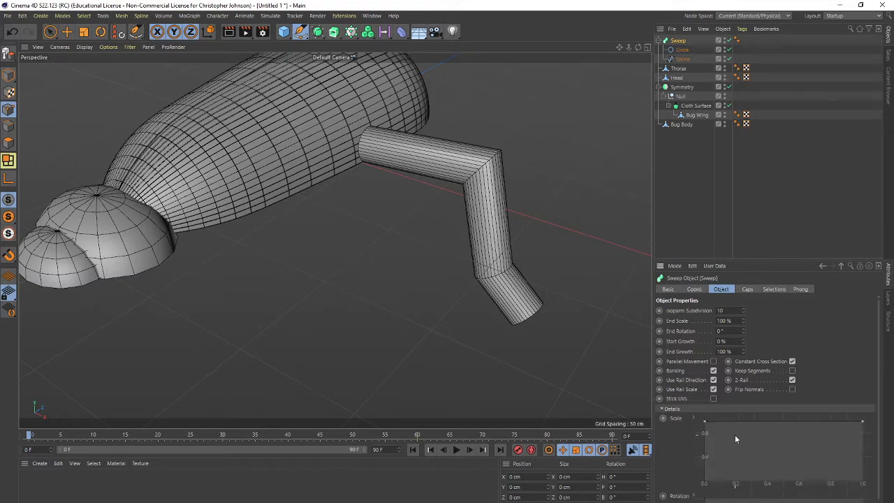
{"action": "left_click", "coordinate": [747, 290]}
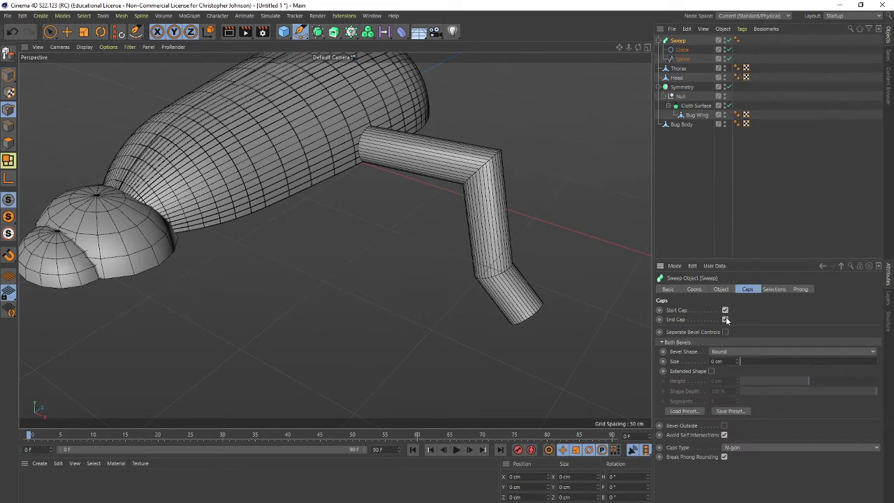
{"action": "scroll", "coordinate": [531, 314], "scroll_direction": "up", "scroll_amount": 5}
{"action": "scroll", "coordinate": [531, 320], "scroll_direction": "down", "scroll_amount": 5}
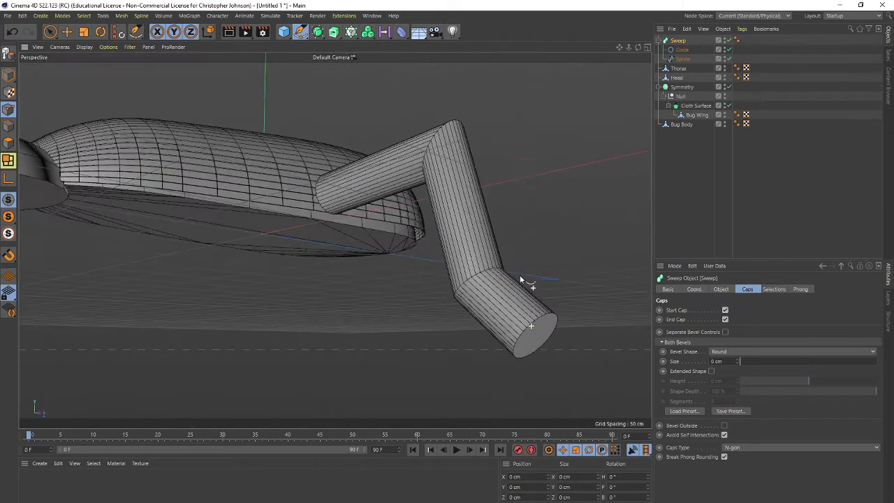
{"action": "left_click", "coordinate": [726, 332]}
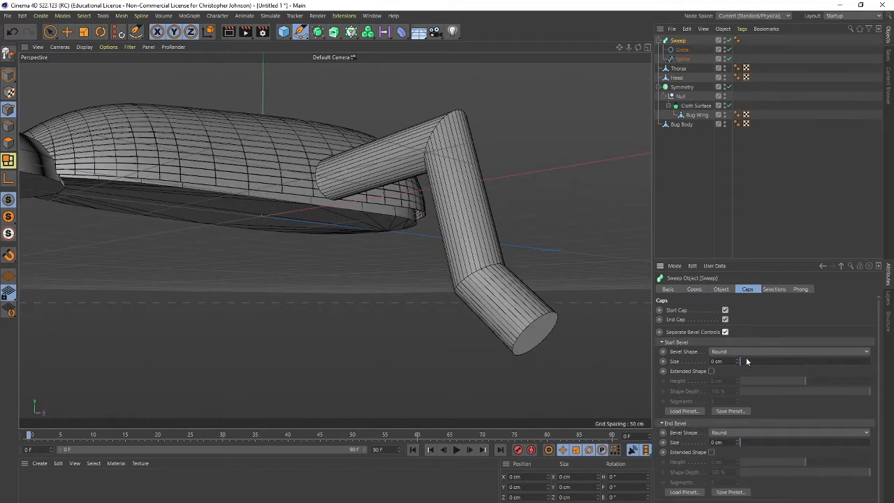
{"action": "scroll", "coordinate": [879, 395], "scroll_direction": "down", "scroll_amount": 1}
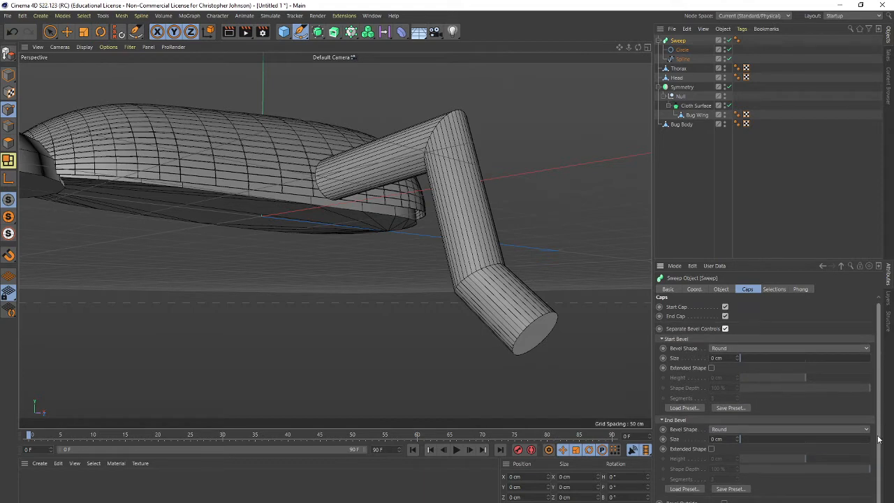
{"action": "left_click_drag", "start_coordinate": [742, 444], "coordinate": [743, 444]}
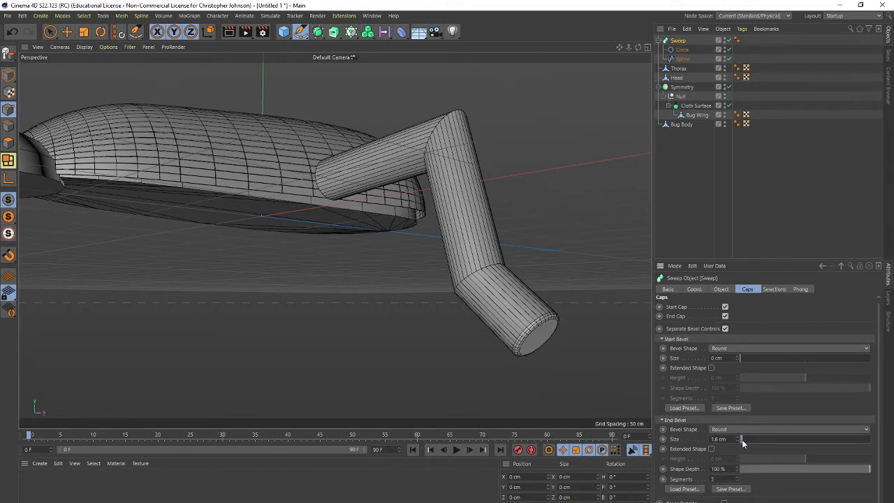
{"action": "double_click", "coordinate": [717, 439]}
{"action": "type", "text": "2"}
{"action": "key", "text": "Return"}
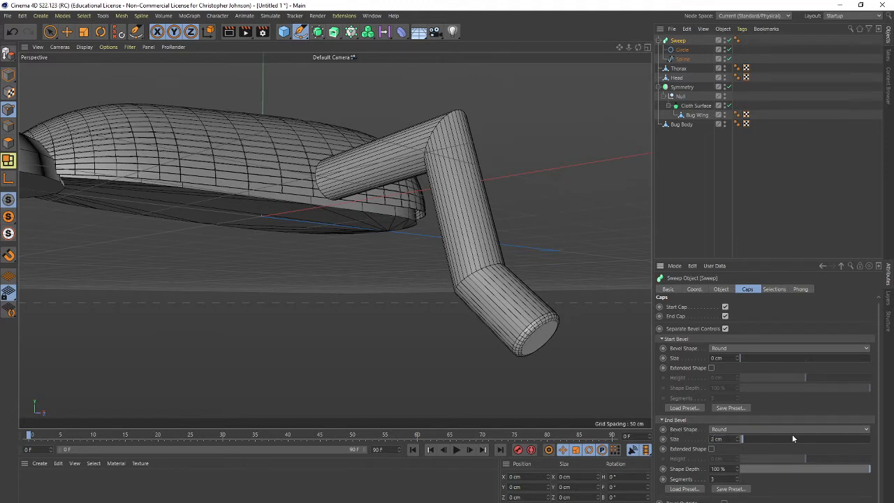
- Try the Solid, Step and Curve shapes on the leg's End Bevel and return it to Round
{"action": "left_click", "coordinate": [787, 427]}
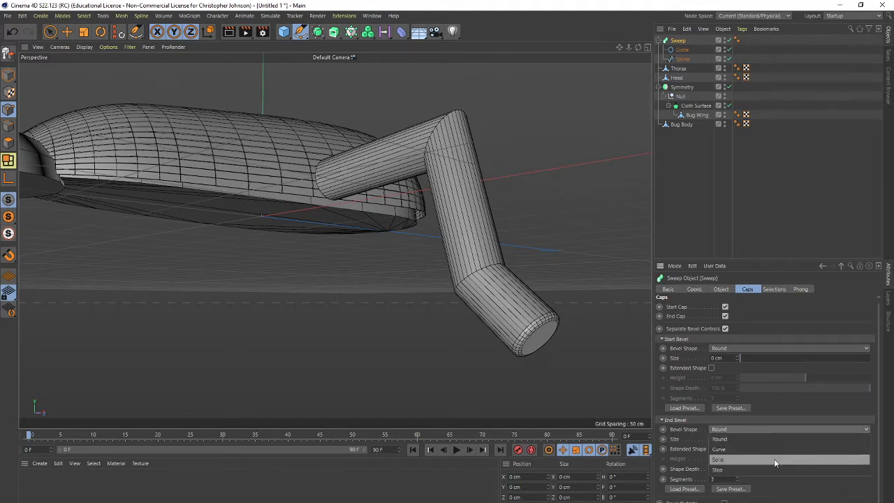
{"action": "left_click", "coordinate": [773, 458]}
{"action": "left_click", "coordinate": [760, 433]}
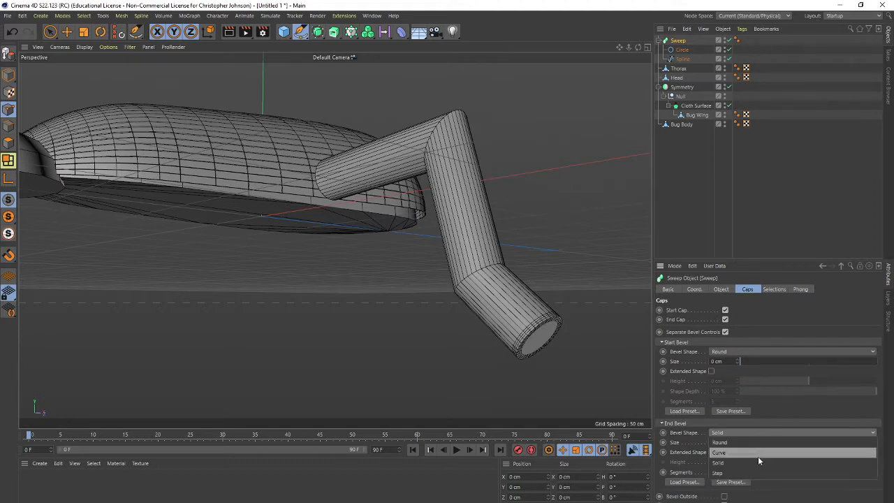
{"action": "left_click", "coordinate": [755, 470]}
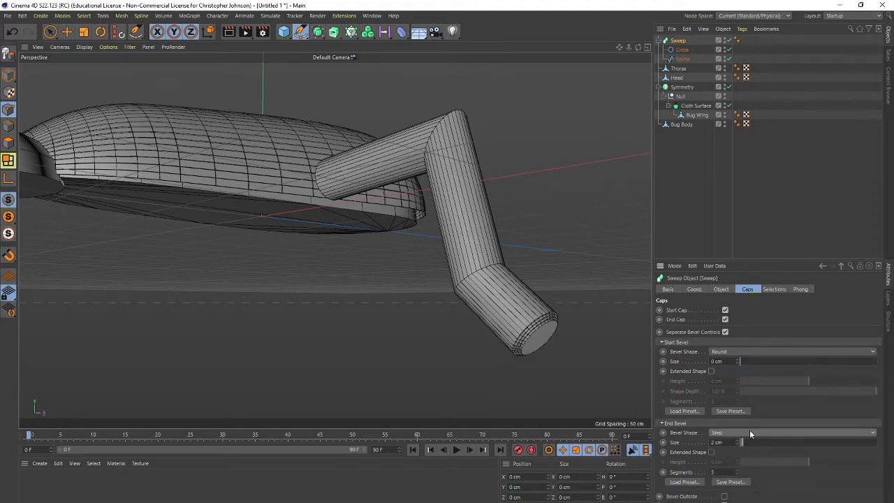
{"action": "left_click", "coordinate": [750, 432]}
{"action": "left_click", "coordinate": [748, 450]}
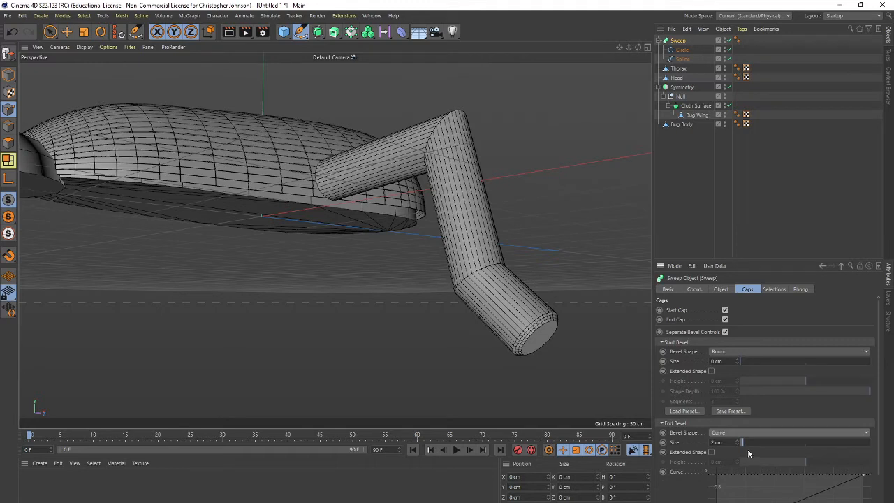
{"action": "left_click", "coordinate": [736, 433]}
{"action": "left_click", "coordinate": [735, 441]}
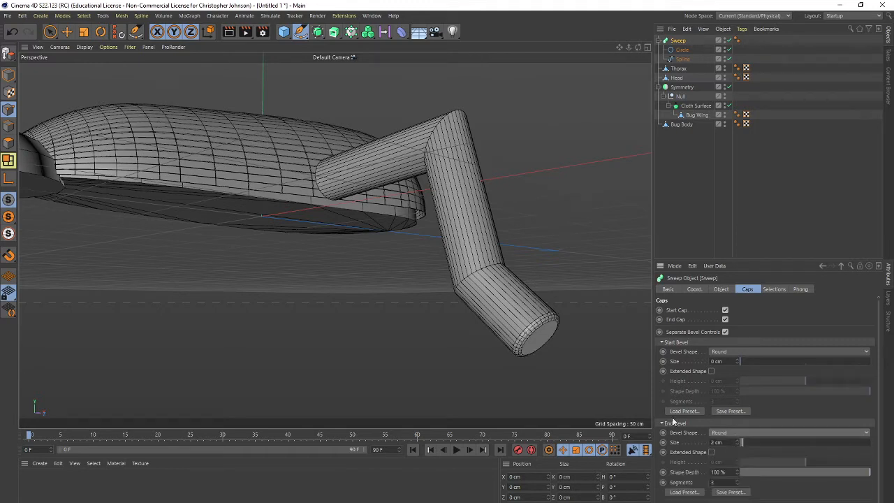
{"action": "scroll", "coordinate": [493, 340], "scroll_direction": "down", "scroll_amount": 2}
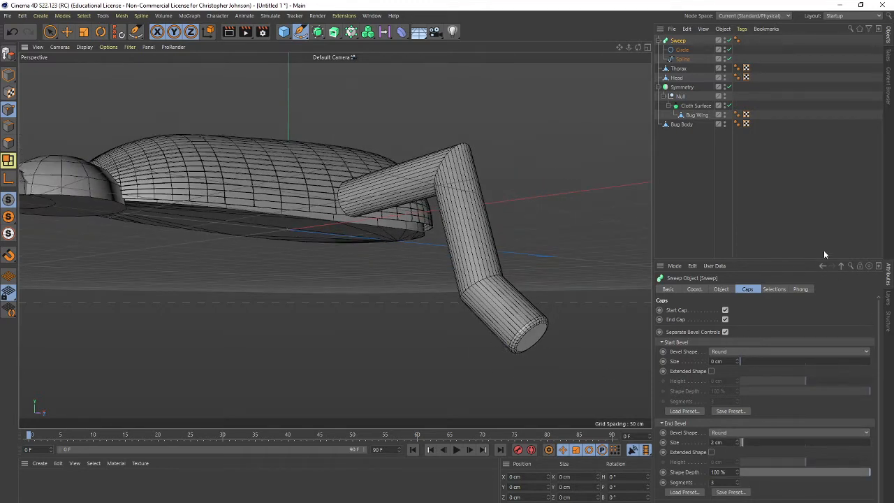
- Taper the leg toward its tip by lowering the end point of the Sweep's Scale curve to about 0.1
{"action": "left_click_drag", "start_coordinate": [797, 260], "coordinate": [793, 139]}
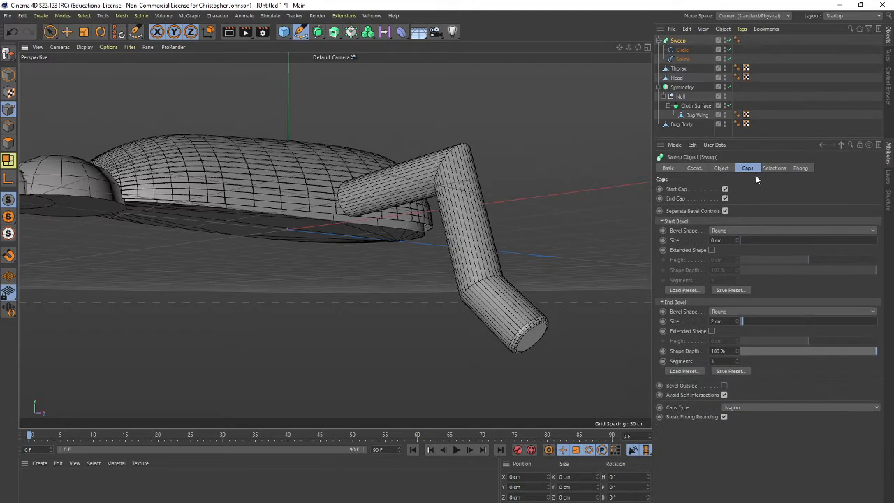
{"action": "left_click", "coordinate": [721, 168]}
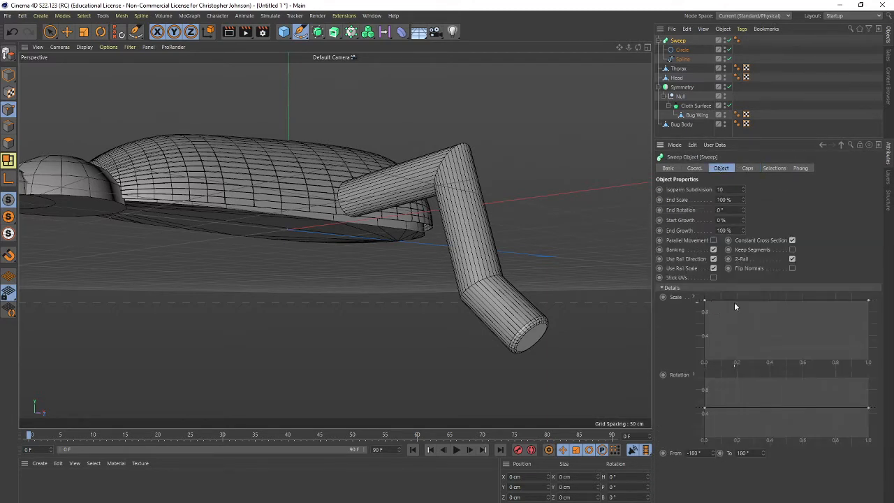
{"action": "left_click_drag", "start_coordinate": [869, 300], "coordinate": [870, 323]}
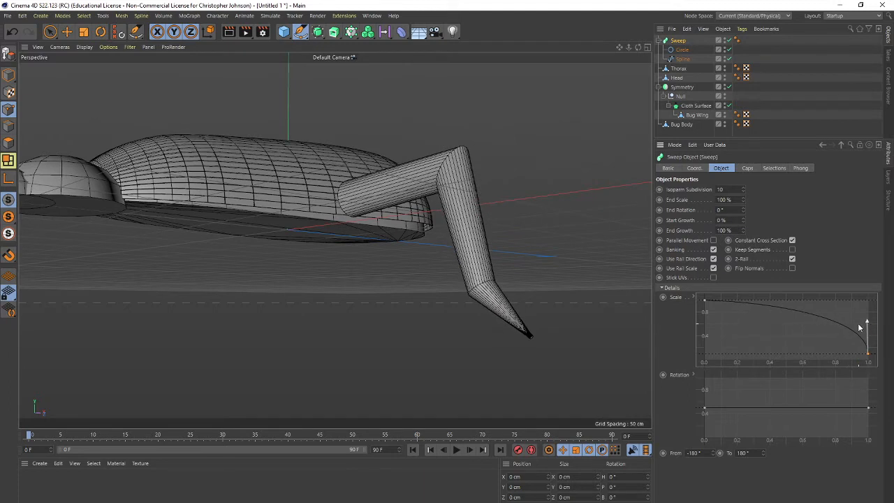
- Add a point near the middle of the Sweep's Scale curve and tilt its tangents steeply into a dip followed by a bulge
{"action": "left_click", "coordinate": [792, 311], "text": "ctrl"}
{"action": "left_click_drag", "start_coordinate": [792, 312], "coordinate": [796, 322]}
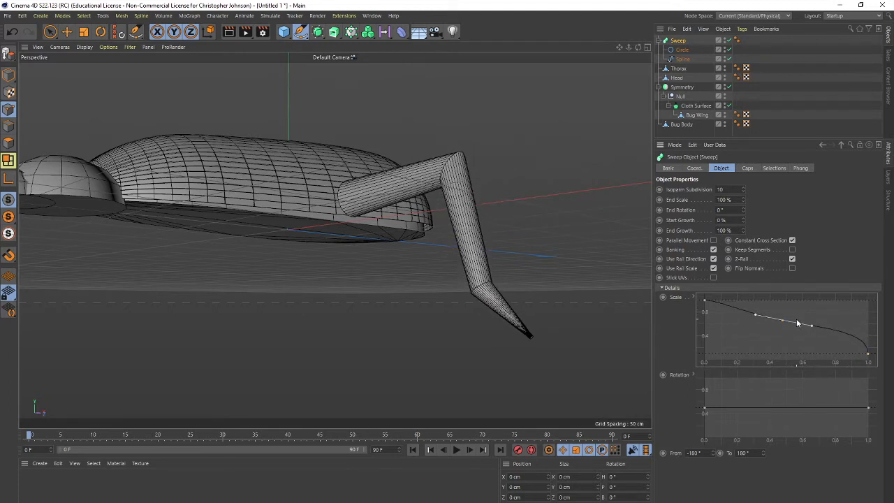
{"action": "left_click_drag", "start_coordinate": [807, 326], "coordinate": [807, 327]}
{"action": "right_click", "coordinate": [782, 323]}
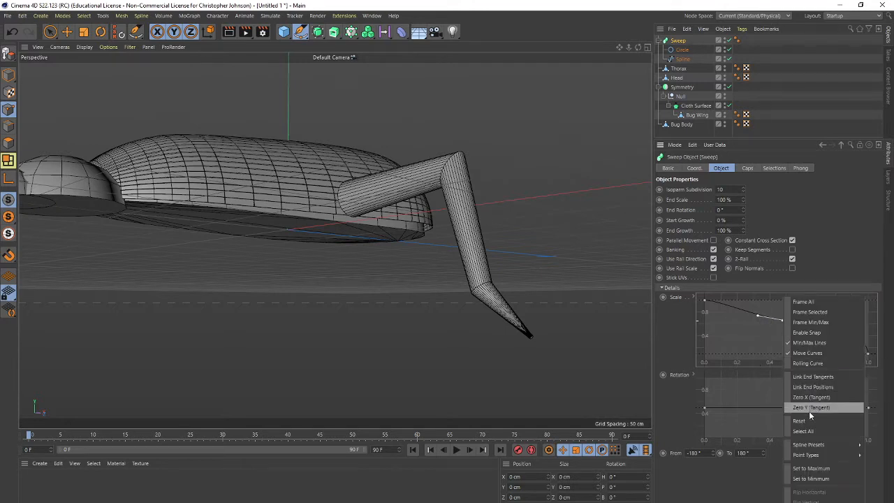
{"action": "mouse_move", "coordinate": [812, 451]}
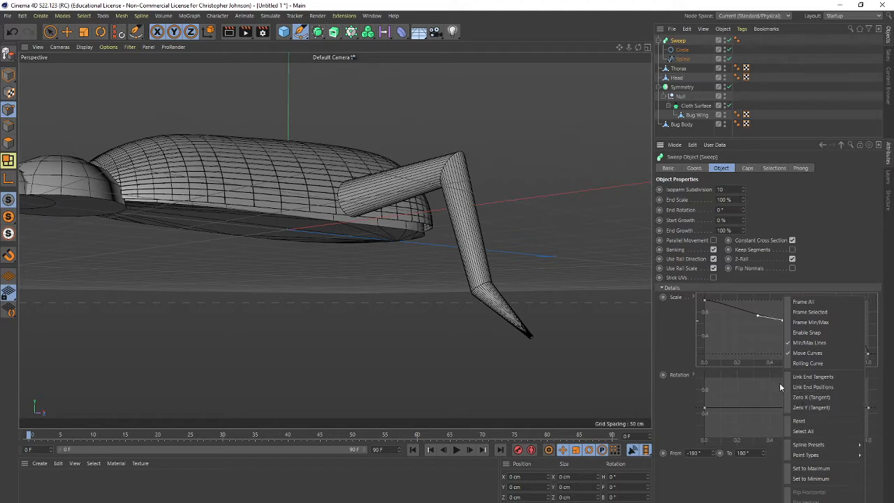
{"action": "left_click", "coordinate": [745, 329]}
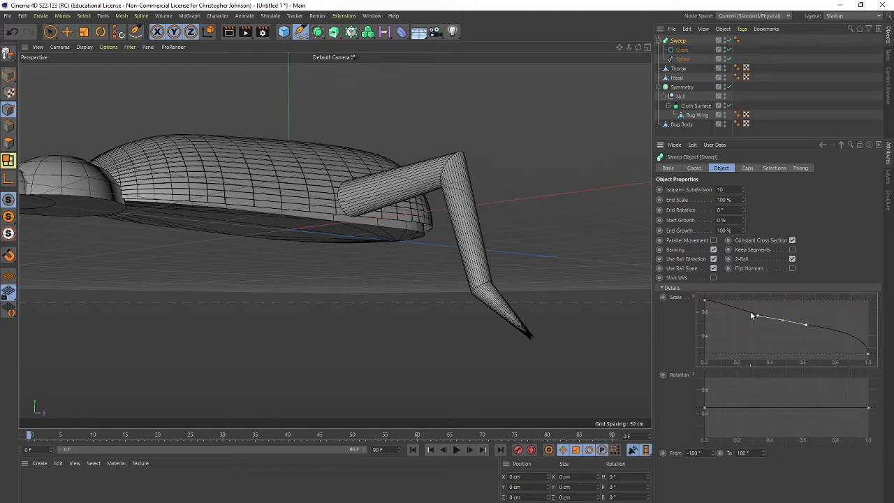
{"action": "left_click_drag", "start_coordinate": [760, 318], "coordinate": [770, 340]}
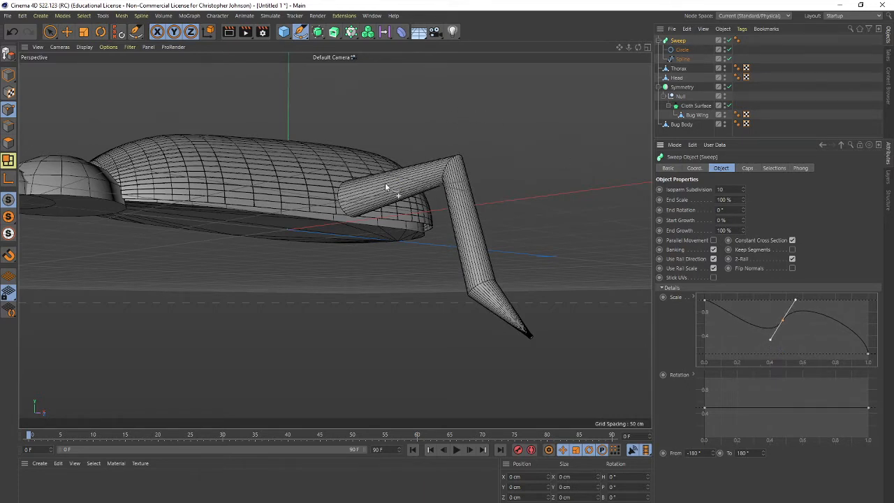
- Rename the Sweep as Leg 1 and place it first inside the Symmetry object to mirror the leg
{"action": "left_click", "coordinate": [676, 42]}
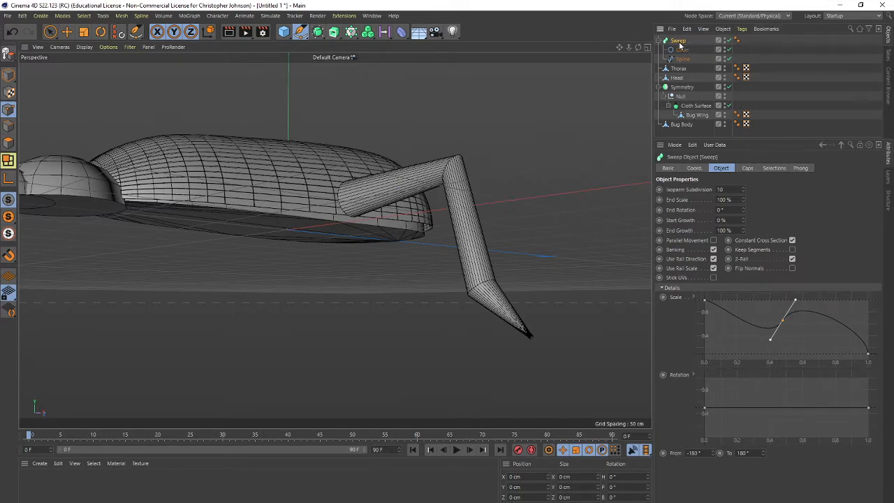
{"action": "double_click", "coordinate": [679, 41]}
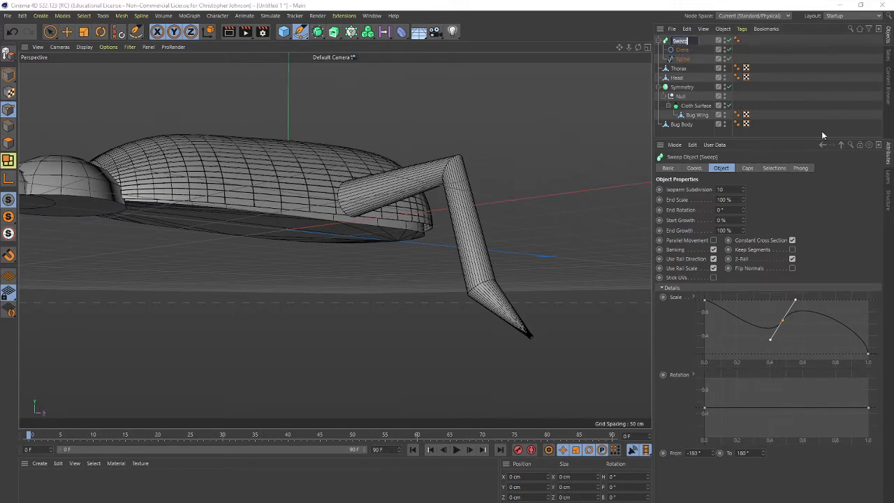
{"action": "type", "text": "Leg 1"}
{"action": "key", "text": "Return"}
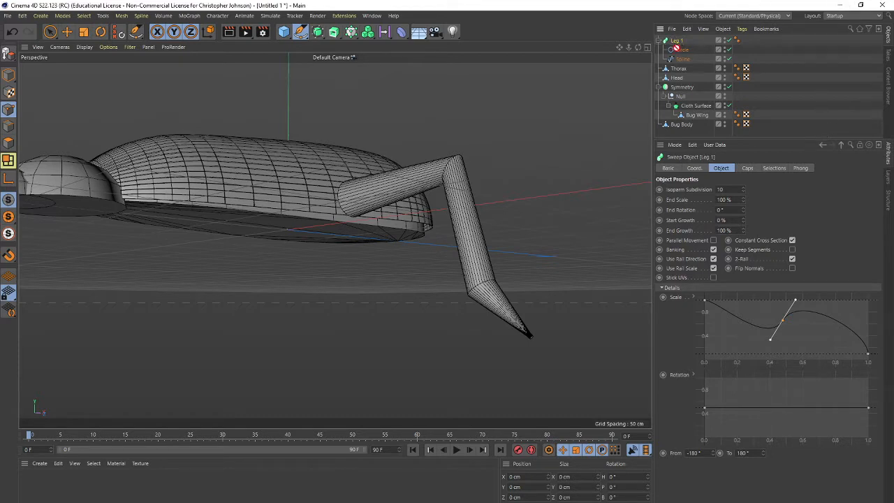
{"action": "left_click_drag", "start_coordinate": [676, 47], "coordinate": [682, 91]}
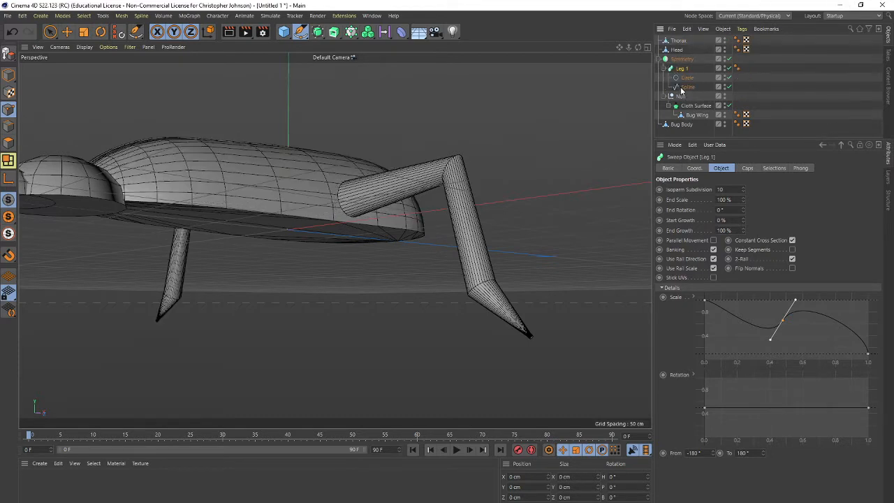
{"action": "left_click_drag", "start_coordinate": [351, 248], "coordinate": [301, 303], "text": "alt"}
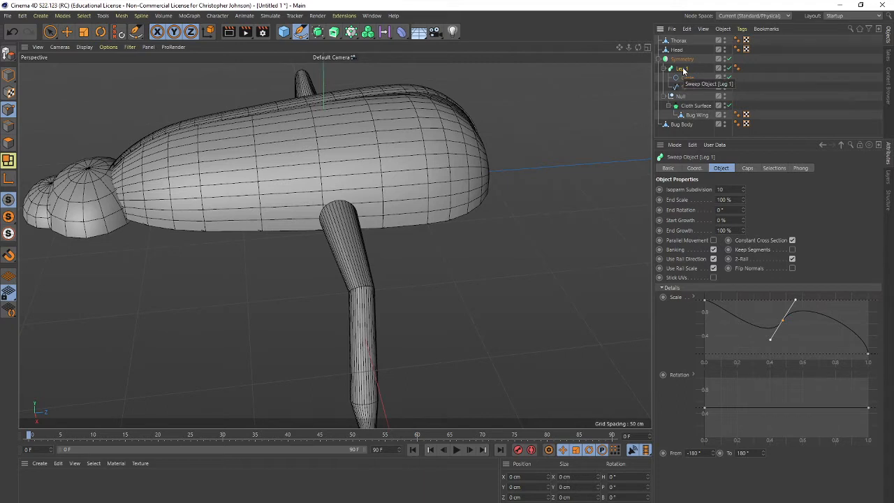
- Duplicate Leg 1 within the Symmetry object and move the copy along Z toward the thorax as a front leg
{"action": "left_click_drag", "start_coordinate": [684, 70], "coordinate": [684, 64]}
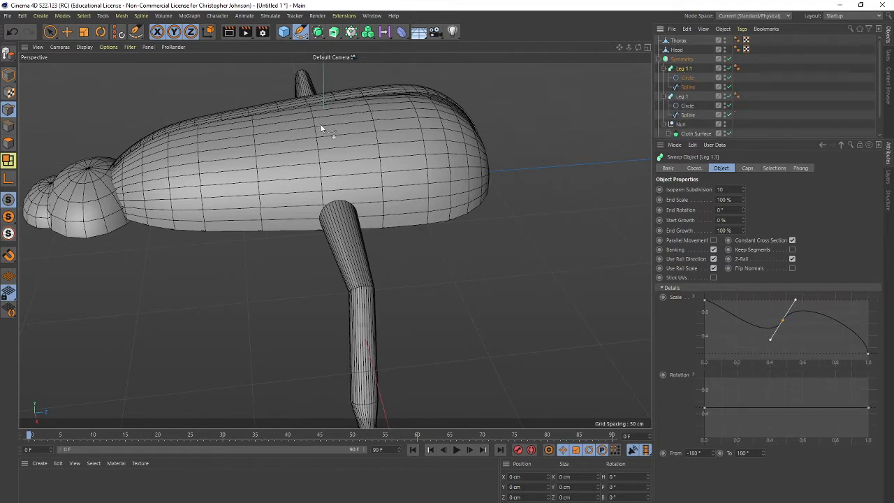
{"action": "key", "text": "e"}
{"action": "left_click_drag", "start_coordinate": [387, 184], "coordinate": [222, 193]}
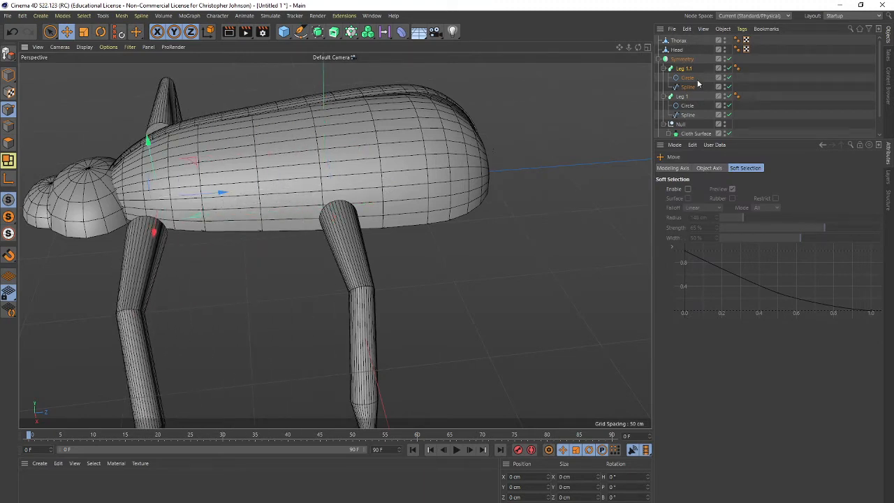
- Rename the copied leg Leg 1.1 as Leg Front and the original Leg 1 as Leg Middle
{"action": "left_click", "coordinate": [684, 100]}
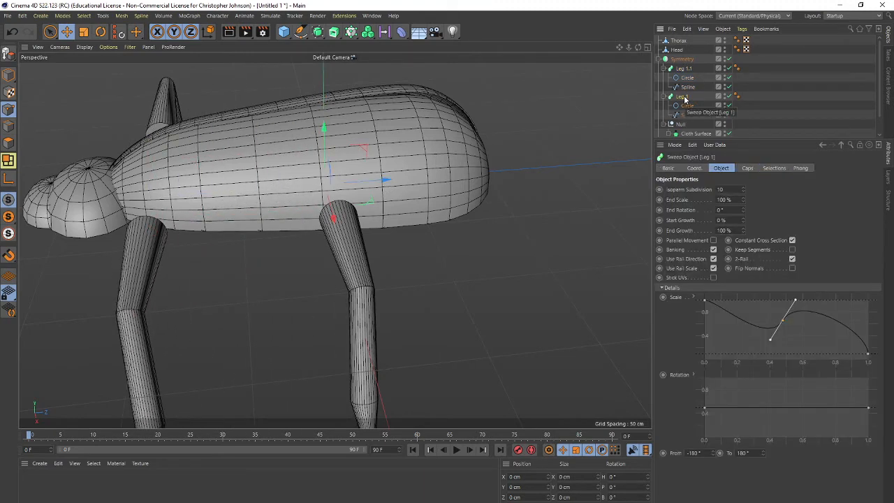
{"action": "left_click", "coordinate": [685, 69]}
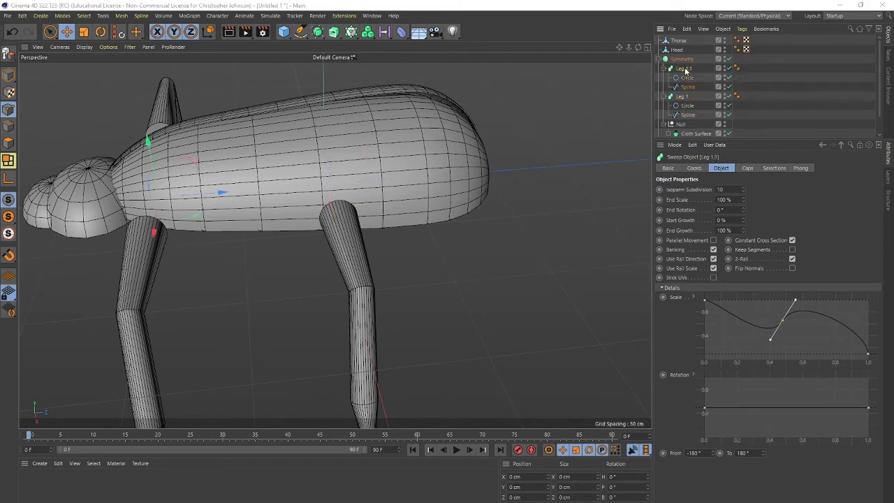
{"action": "double_click", "coordinate": [685, 69]}
{"action": "key", "text": "BackSpace"}
{"action": "left_click", "coordinate": [686, 98]}
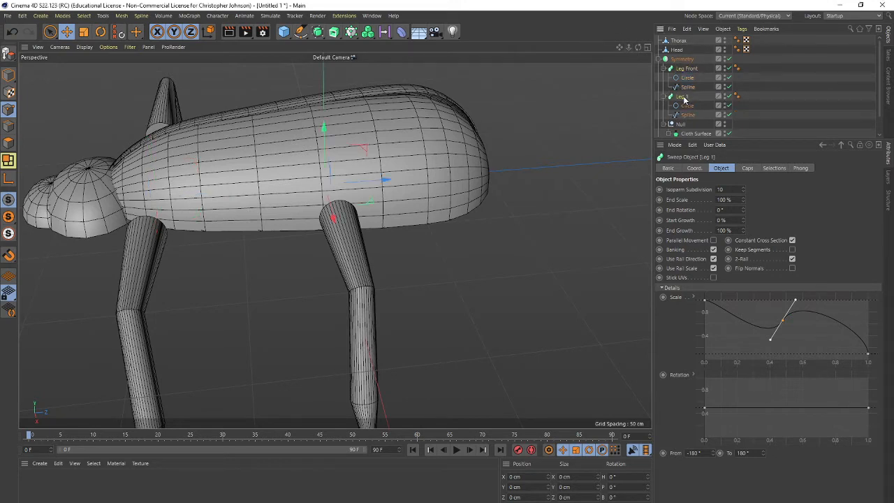
{"action": "double_click", "coordinate": [685, 98]}
{"action": "type", "text": "Le"}
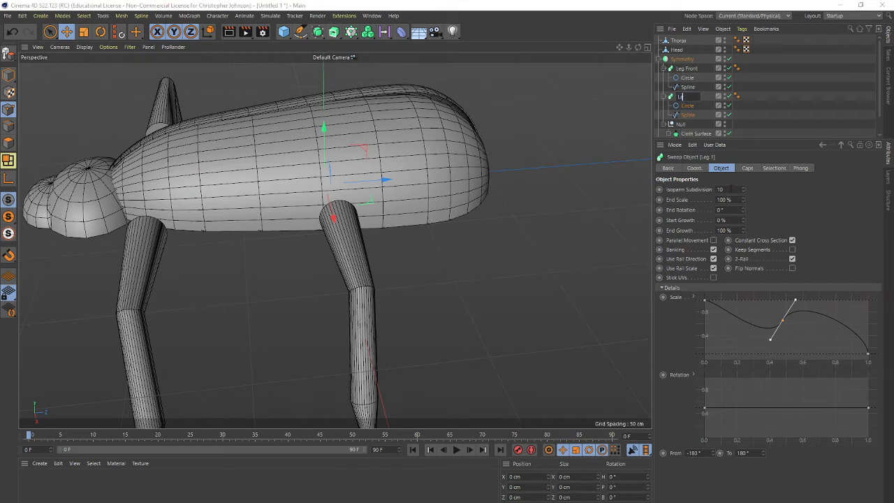
{"action": "type", "text": "g Middle"}
{"action": "key", "text": "Return"}
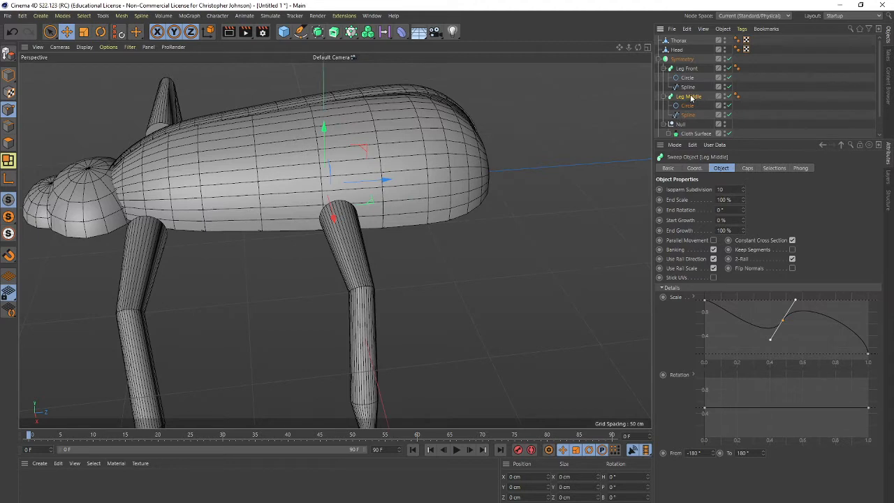
- Duplicate Leg Middle within the Symmetry object as Leg Last and move the copy along Z to the rear end of the body
{"action": "left_click_drag", "start_coordinate": [691, 97], "coordinate": [686, 68], "text": "ctrl"}
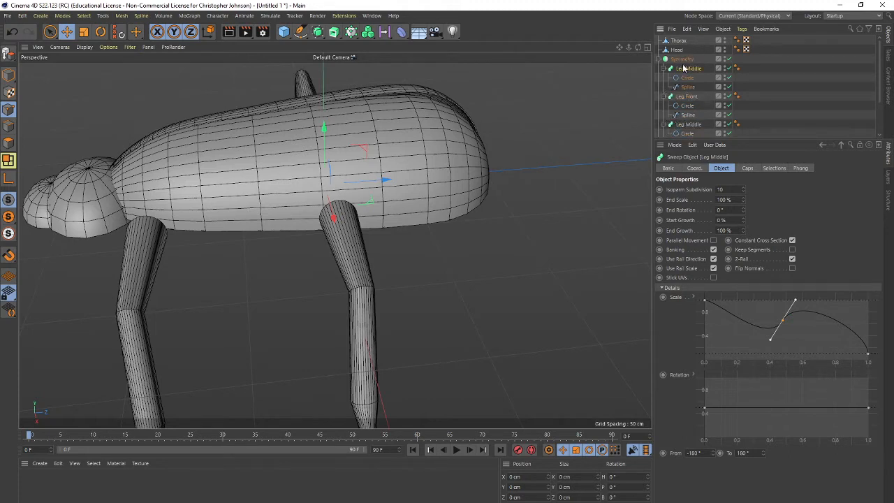
{"action": "double_click", "coordinate": [689, 68]}
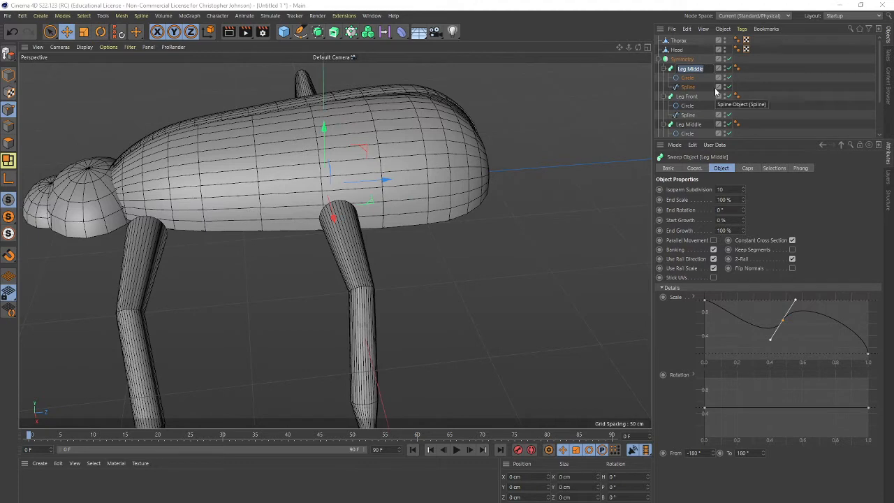
{"action": "key", "text": "BackSpace"}
{"action": "key", "text": "Return"}
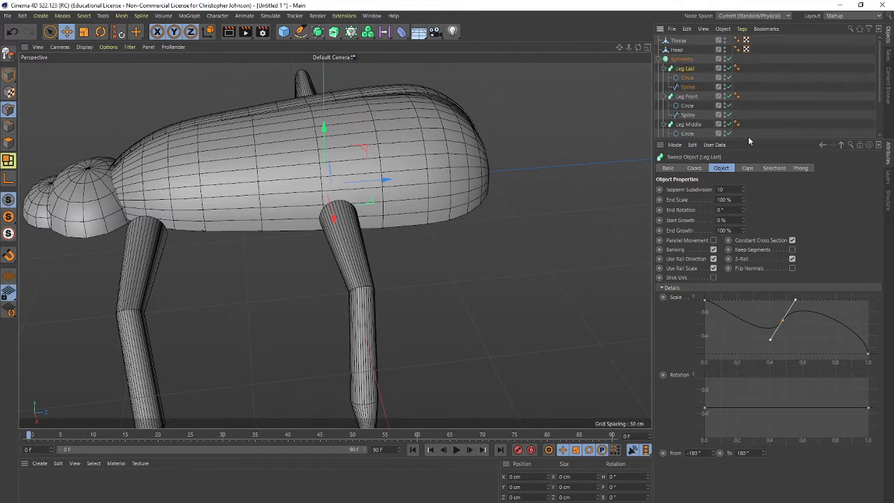
{"action": "left_click_drag", "start_coordinate": [750, 140], "coordinate": [760, 242]}
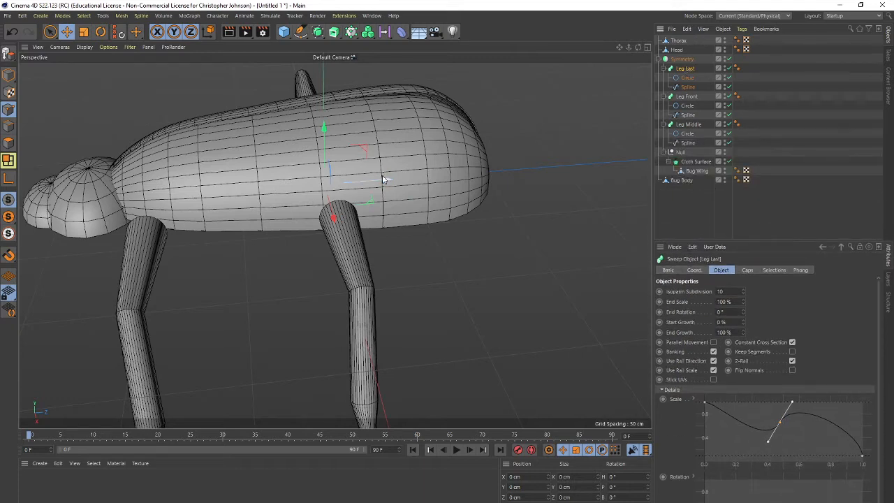
{"action": "left_click_drag", "start_coordinate": [386, 180], "coordinate": [499, 175]}
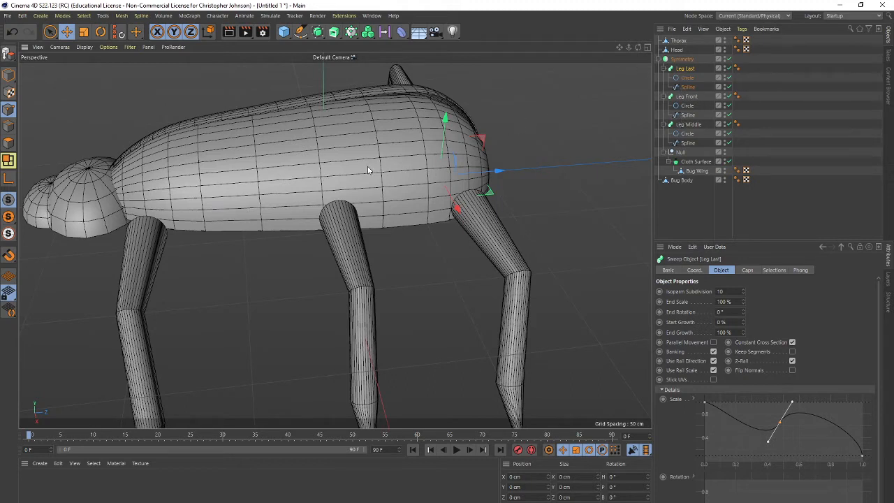
- Group Leg Last, Leg Front and Leg Middle in a null inside the Symmetry object and name it Legs
{"action": "left_click", "coordinate": [687, 125], "text": "shift"}
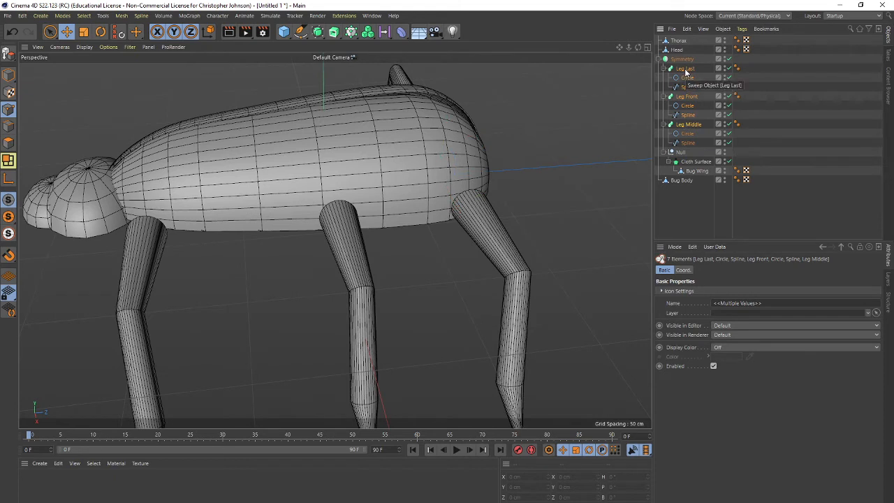
{"action": "left_click", "coordinate": [686, 69]}
{"action": "left_click", "coordinate": [688, 125], "text": "shift"}
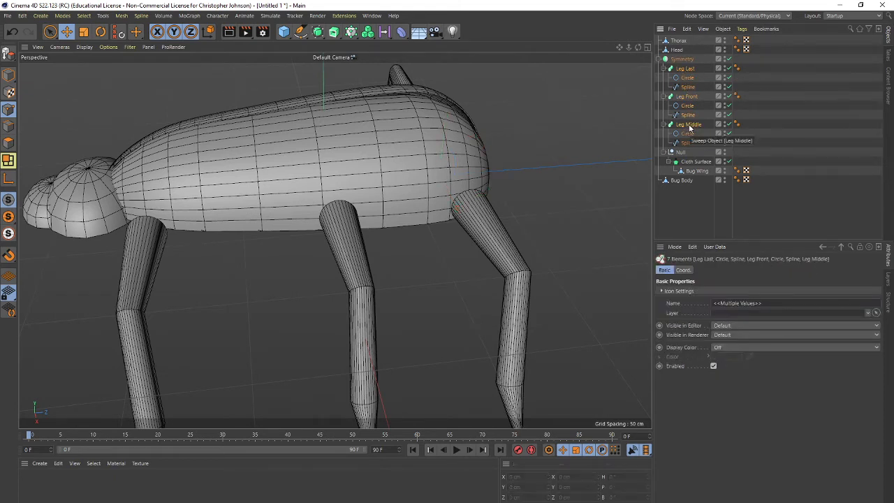
{"action": "key", "text": "alt+g"}
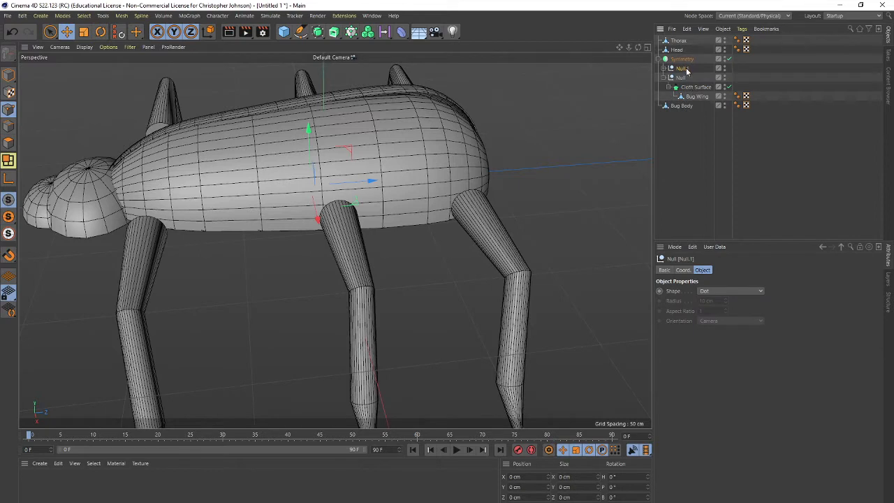
{"action": "double_click", "coordinate": [682, 69]}
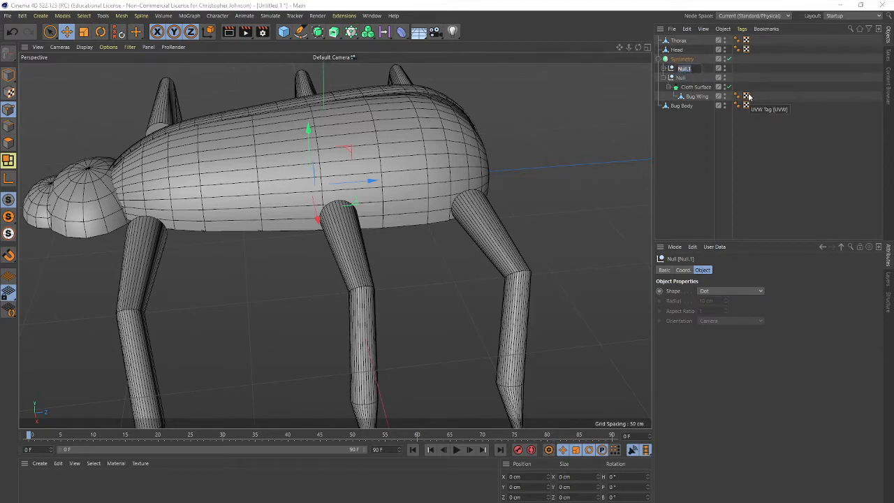
{"action": "type", "text": "Legs"}
{"action": "key", "text": "Return"}
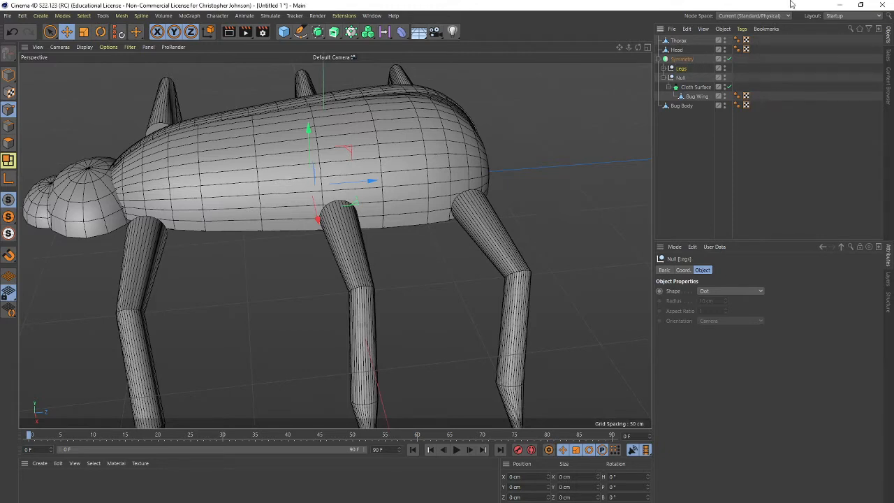
- Rename the null that holds the wing's Cloth Surface as Wings
{"action": "double_click", "coordinate": [682, 78]}
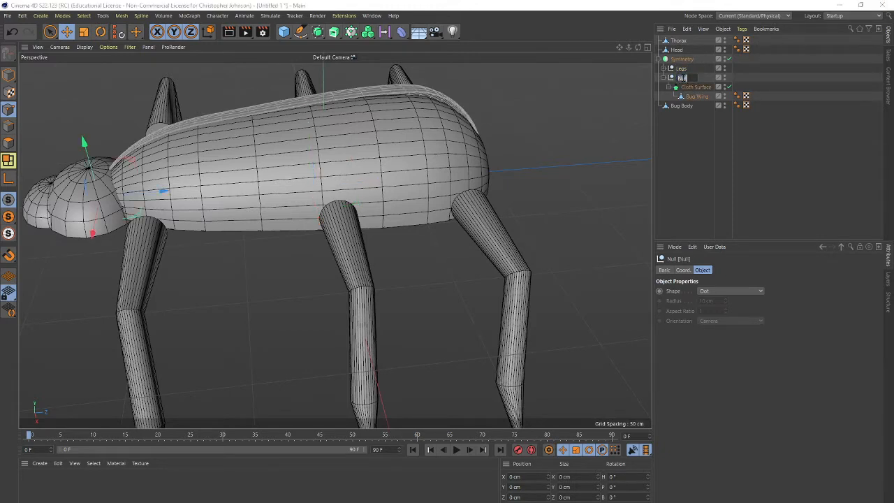
{"action": "type", "text": "Wings"}
{"action": "key", "text": "Return"}
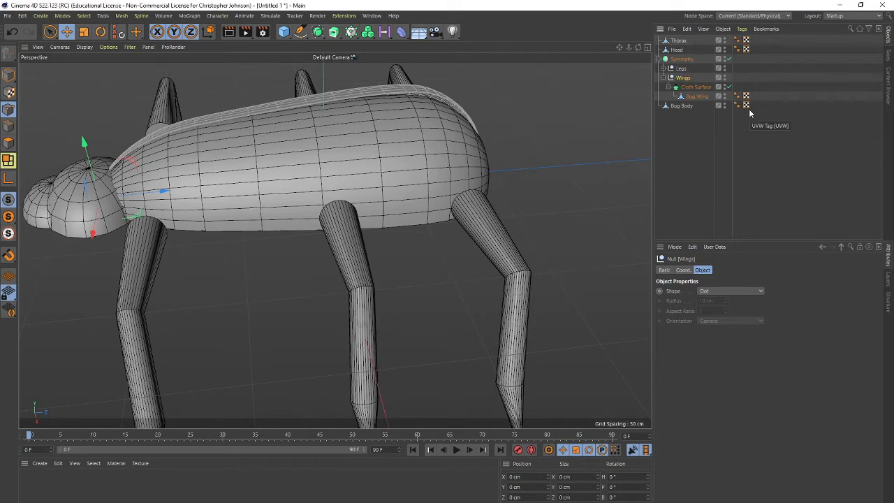
- Disable the Leg Last Sweep inside the Legs group to expose its path spline
{"action": "left_click", "coordinate": [685, 69]}
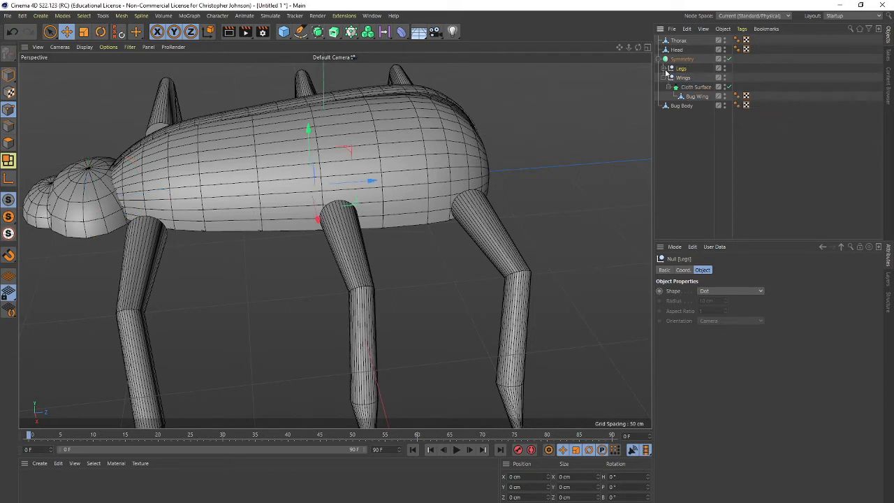
{"action": "left_click", "coordinate": [666, 69]}
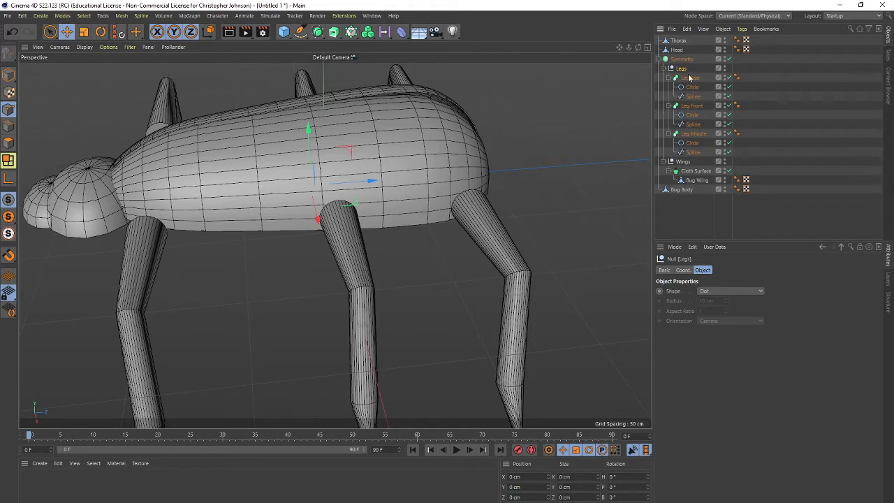
{"action": "left_click", "coordinate": [689, 78]}
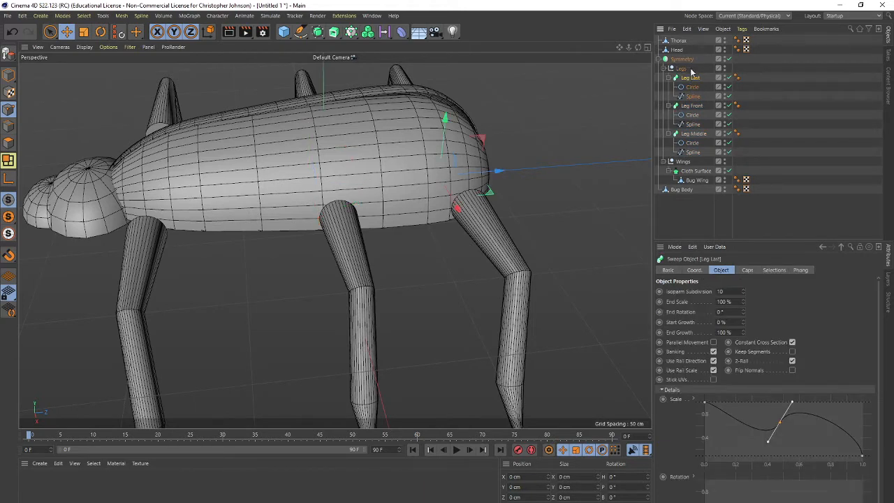
{"action": "left_click", "coordinate": [728, 79]}
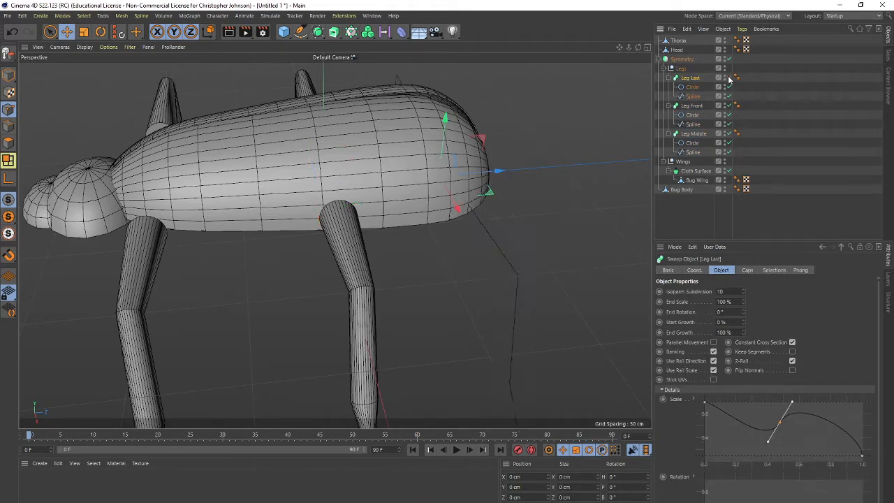
- Move the tip point of Leg Last's Spline about 42 cm backward along Z and the joint above it to about Z 20.5 cm
{"action": "left_click", "coordinate": [693, 95]}
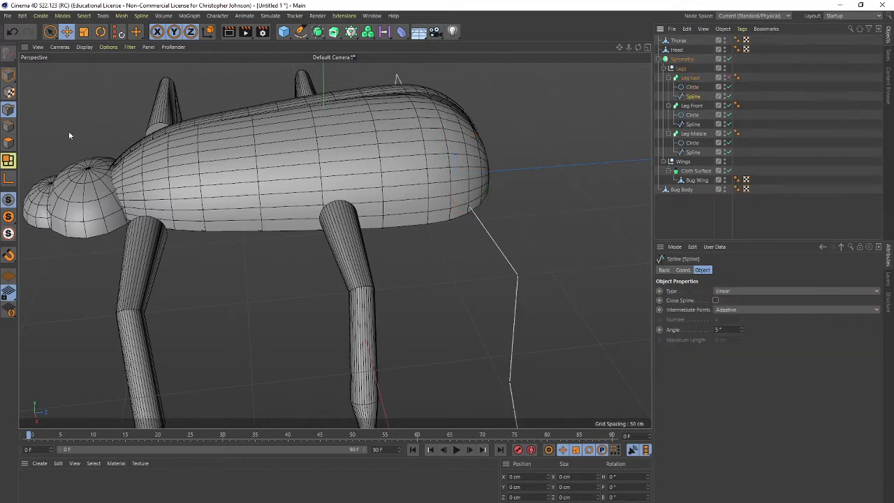
{"action": "left_click", "coordinate": [50, 32]}
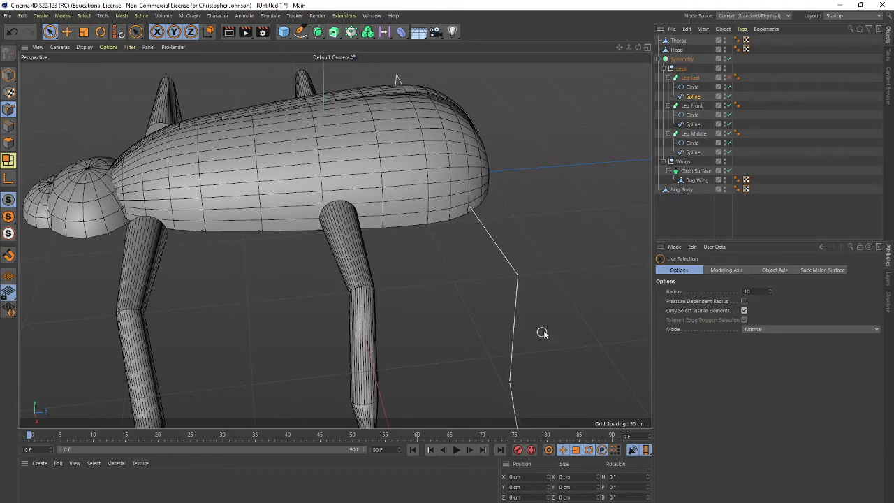
{"action": "scroll", "coordinate": [487, 240], "scroll_direction": "up", "scroll_amount": 3}
{"action": "left_click", "coordinate": [424, 363]}
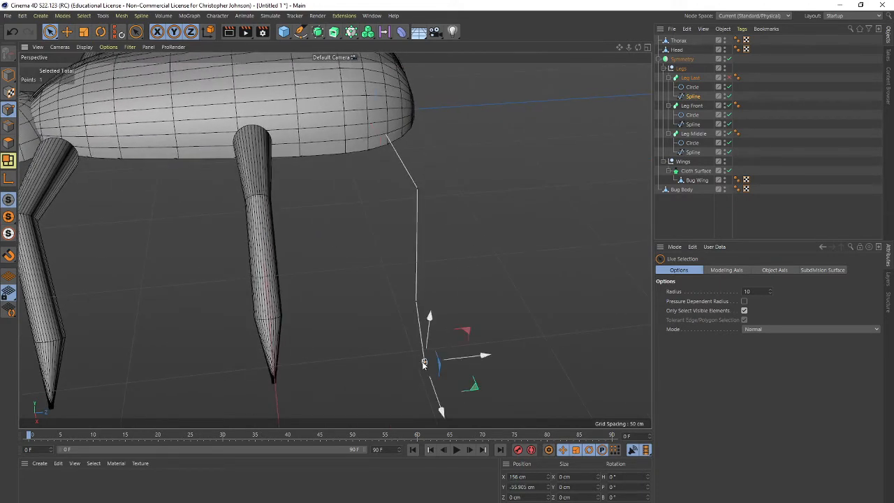
{"action": "left_click_drag", "start_coordinate": [486, 355], "coordinate": [569, 314]}
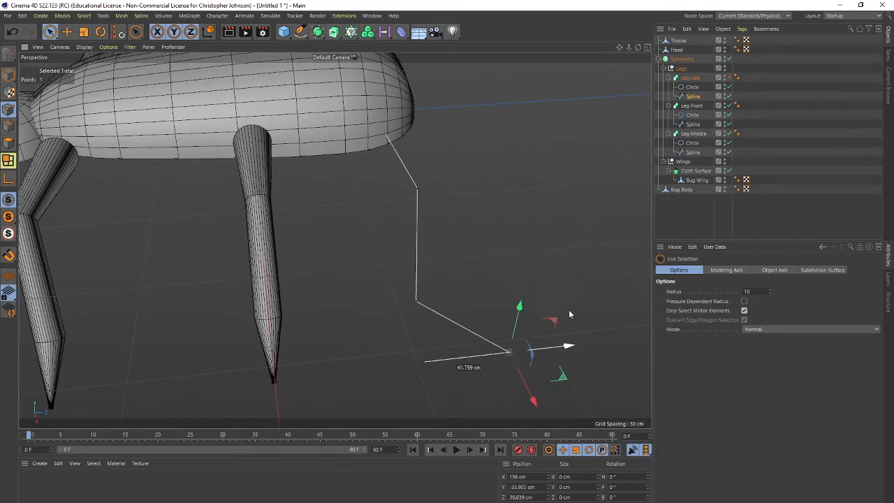
{"action": "left_click", "coordinate": [417, 301]}
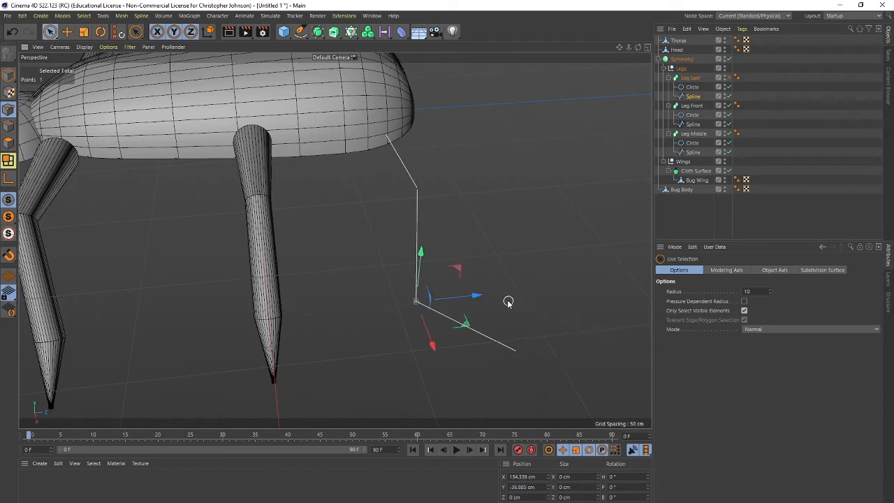
{"action": "left_click_drag", "start_coordinate": [478, 296], "coordinate": [518, 292]}
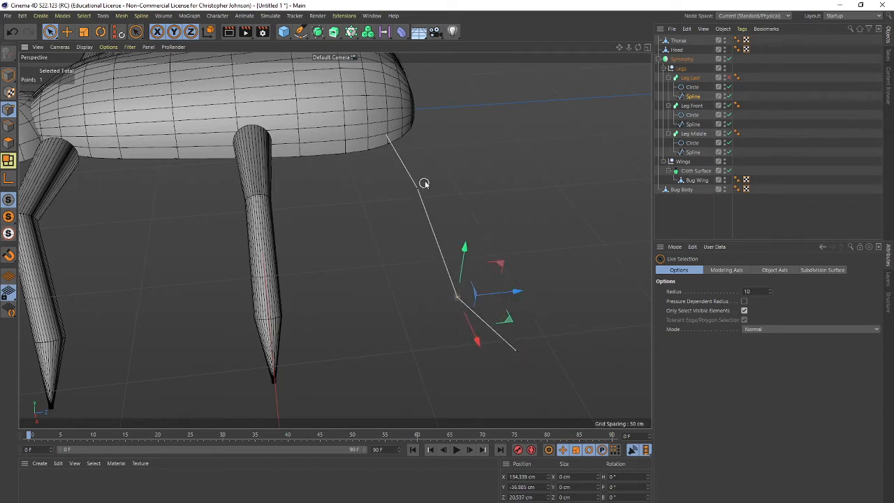
- Shift the spline's root and knee points forward along Z, and pull the lower joint back to about Z 49 cm
{"action": "left_click", "coordinate": [387, 135]}
{"action": "left_click_drag", "start_coordinate": [443, 132], "coordinate": [421, 134]}
{"action": "left_click", "coordinate": [425, 184]}
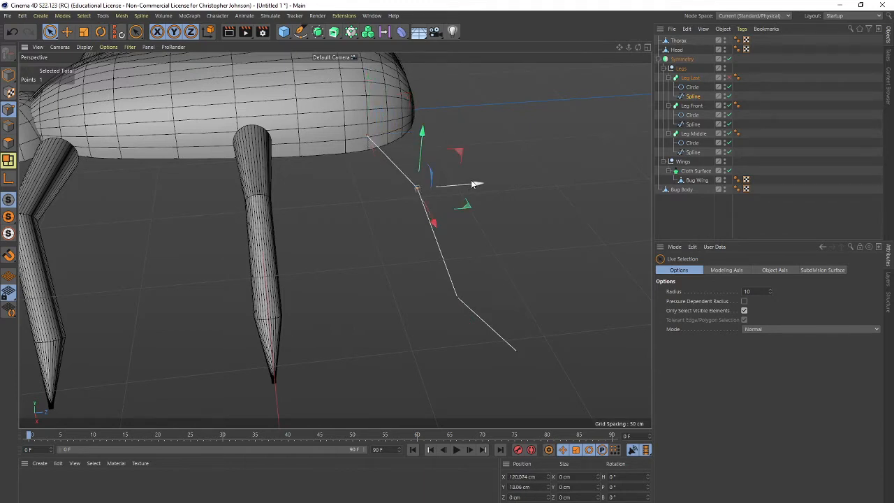
{"action": "left_click_drag", "start_coordinate": [473, 186], "coordinate": [433, 190]}
{"action": "left_click", "coordinate": [456, 296]}
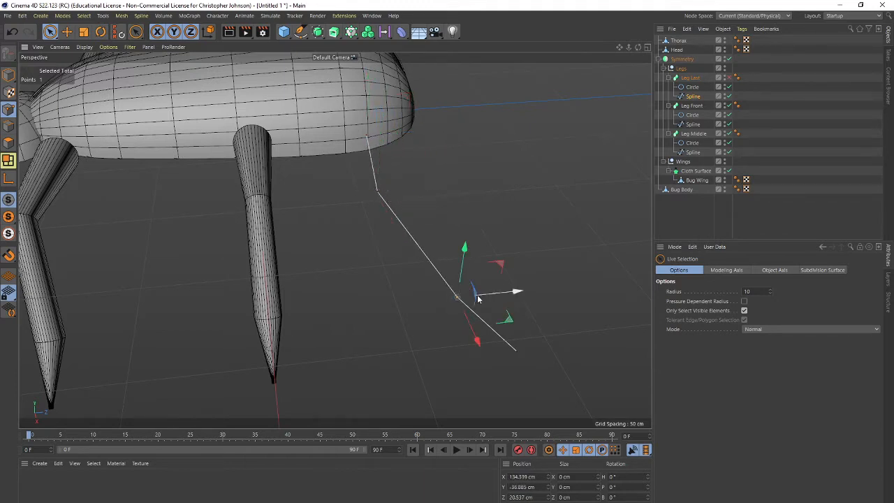
{"action": "left_click_drag", "start_coordinate": [515, 291], "coordinate": [573, 269]}
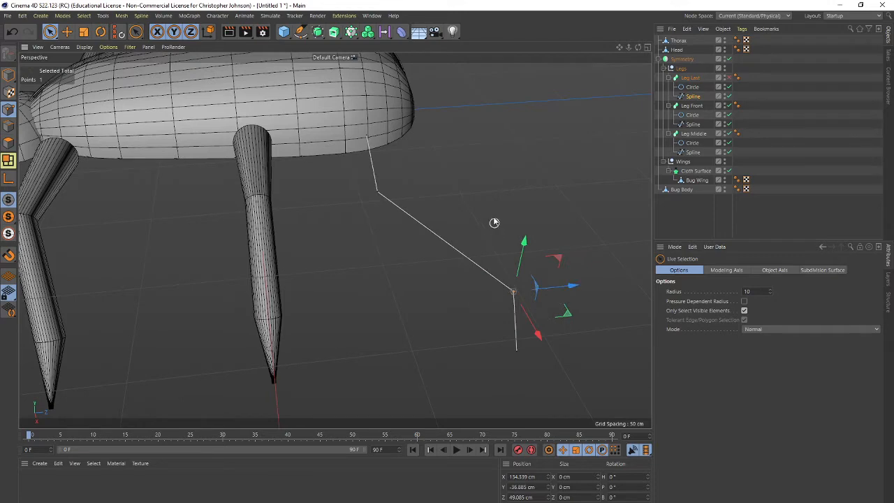
- Move the root point of Leg Last's Spline inward along X by about 6.6 cm to meet the body's side
{"action": "key", "text": "F2"}
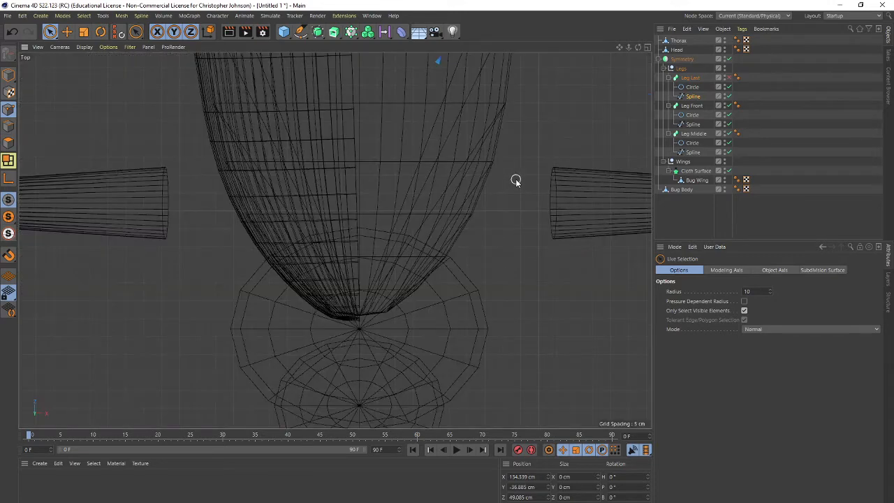
{"action": "scroll", "coordinate": [496, 198], "scroll_direction": "up", "scroll_amount": 2}
{"action": "scroll", "coordinate": [497, 199], "scroll_direction": "down", "scroll_amount": 5}
{"action": "scroll", "coordinate": [496, 200], "scroll_direction": "down", "scroll_amount": 4}
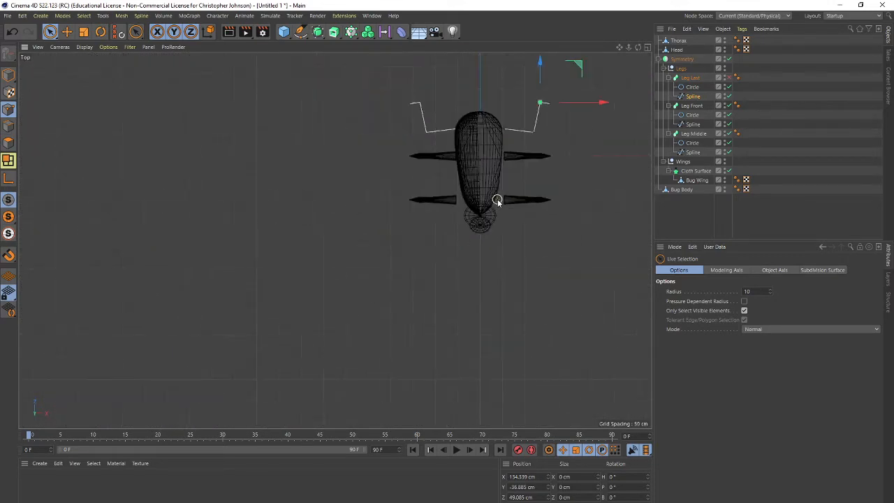
{"action": "scroll", "coordinate": [479, 234], "scroll_direction": "up", "scroll_amount": 4}
{"action": "scroll", "coordinate": [479, 226], "scroll_direction": "up", "scroll_amount": 1}
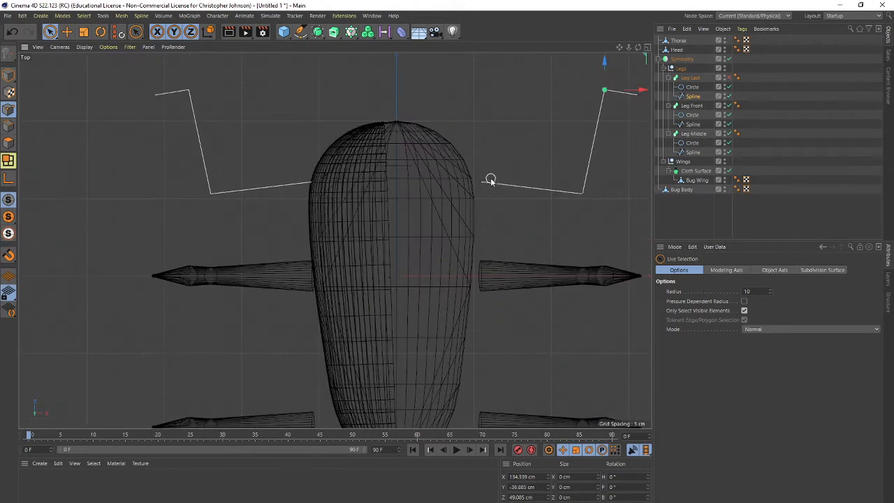
{"action": "left_click", "coordinate": [479, 184]}
{"action": "left_click_drag", "start_coordinate": [544, 182], "coordinate": [535, 183]}
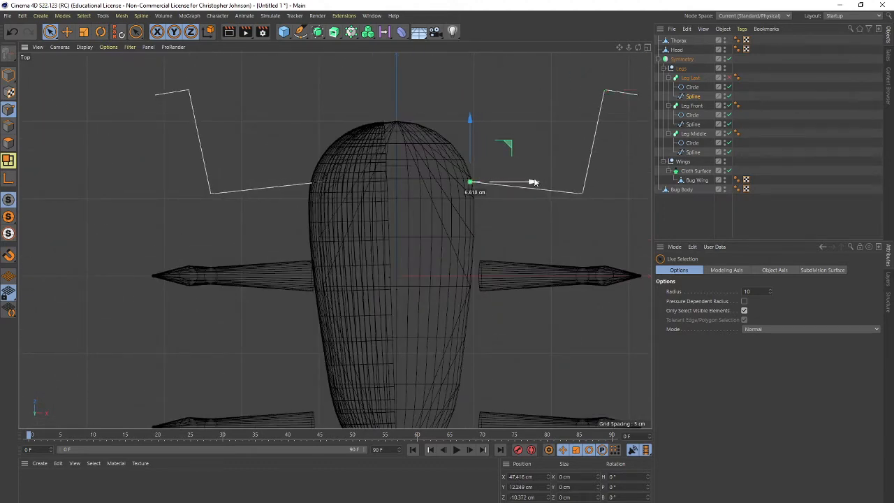
{"action": "middle_click", "coordinate": [537, 227]}
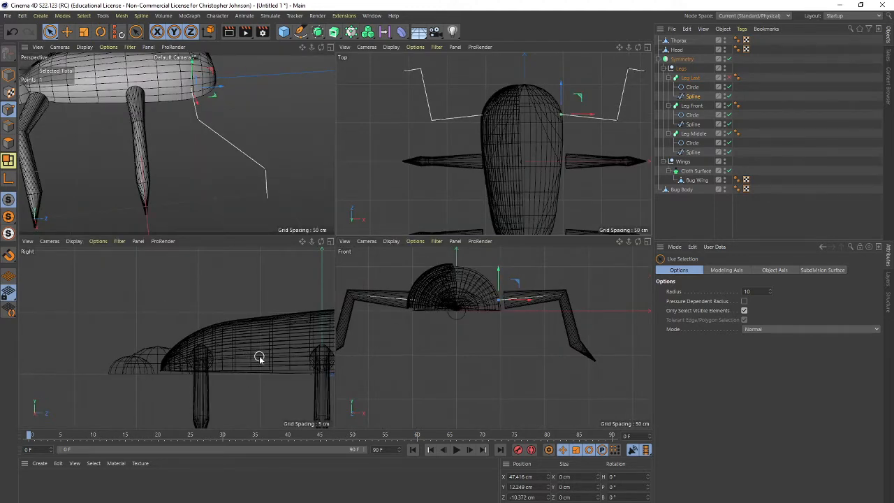
- Move the lower joint of Leg Last's Spline up to about Y -14 cm and forward to about Z 19 cm
{"action": "middle_click_drag", "start_coordinate": [259, 359], "coordinate": [109, 319], "text": "alt"}
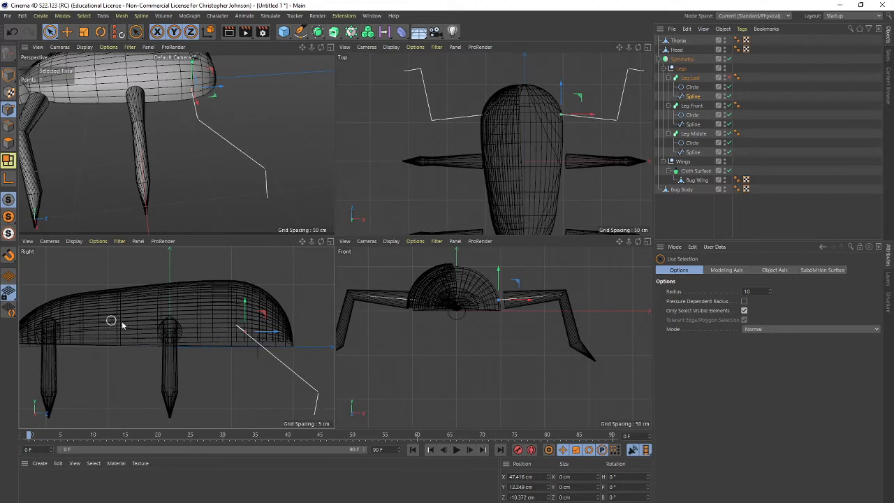
{"action": "left_click", "coordinate": [318, 393]}
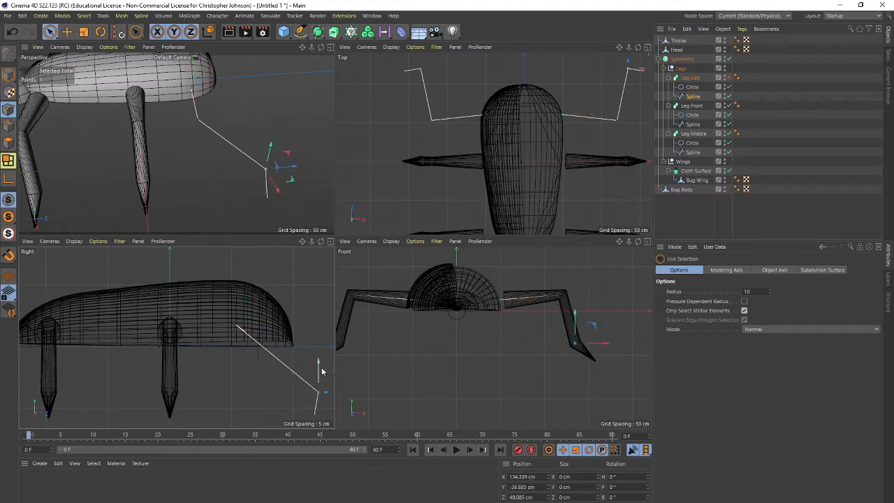
{"action": "left_click_drag", "start_coordinate": [327, 398], "coordinate": [282, 329]}
{"action": "left_click_drag", "start_coordinate": [310, 358], "coordinate": [283, 341]}
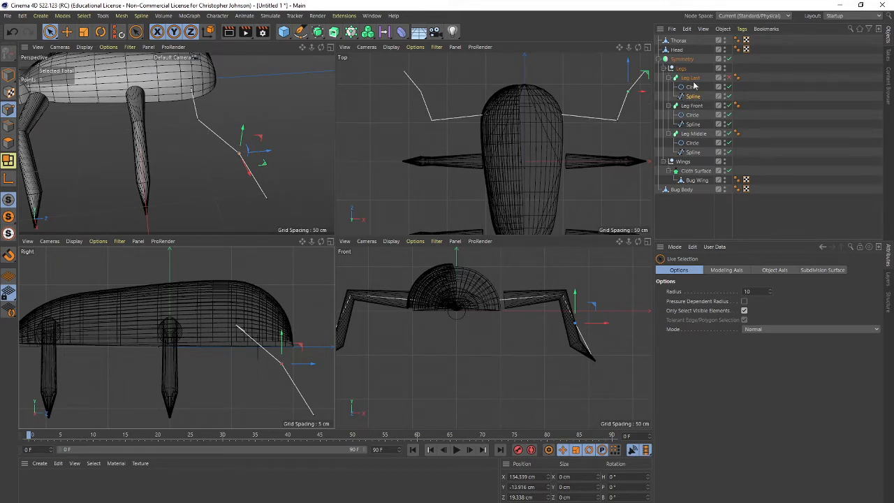
- Disable the Leg Middle Sweep and move its Spline's root to about Z -43 cm and its knee to about Z -40 cm
{"action": "left_click", "coordinate": [692, 134]}
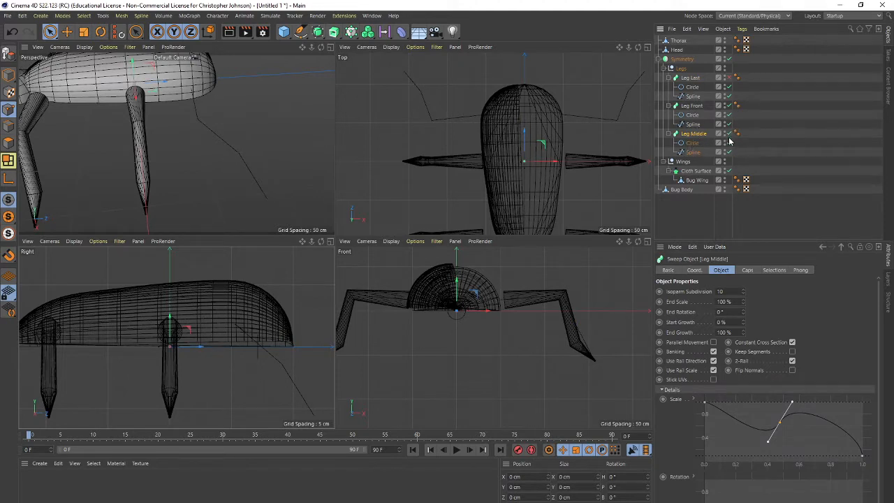
{"action": "left_click", "coordinate": [728, 135]}
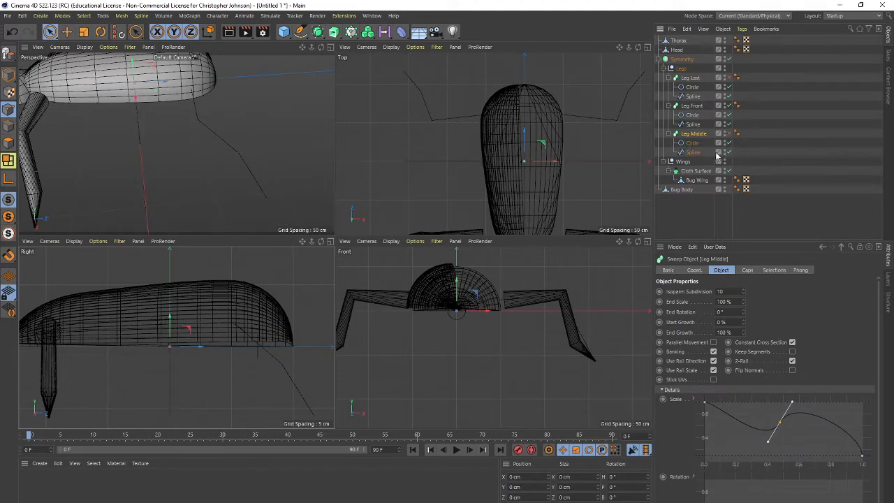
{"action": "left_click", "coordinate": [701, 153]}
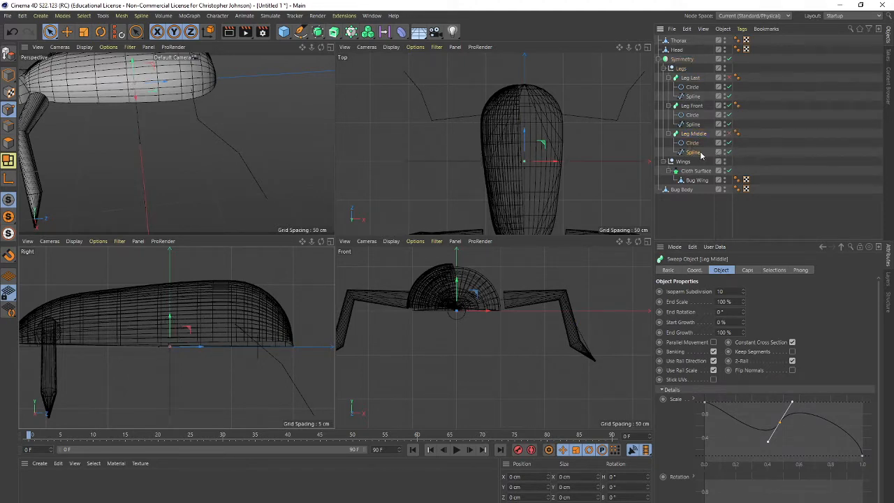
{"action": "left_click", "coordinate": [136, 94]}
{"action": "left_click_drag", "start_coordinate": [167, 92], "coordinate": [125, 95]}
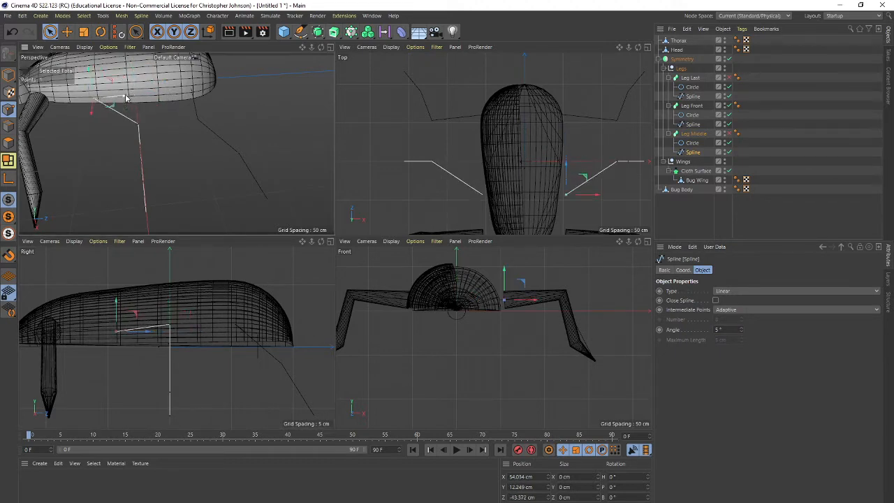
{"action": "left_click", "coordinate": [137, 124]}
{"action": "left_click_drag", "start_coordinate": [166, 122], "coordinate": [120, 130]}
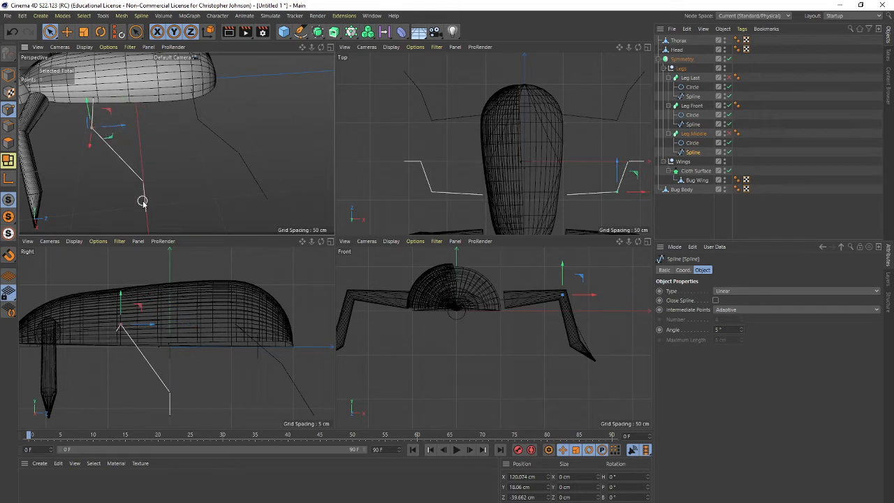
- Move Leg Middle's root point inward to the body, and its knee inward to about X 97 cm and slightly upward
{"action": "left_click", "coordinate": [567, 199]}
{"action": "left_click_drag", "start_coordinate": [599, 197], "coordinate": [621, 198]}
{"action": "left_click", "coordinate": [617, 194]}
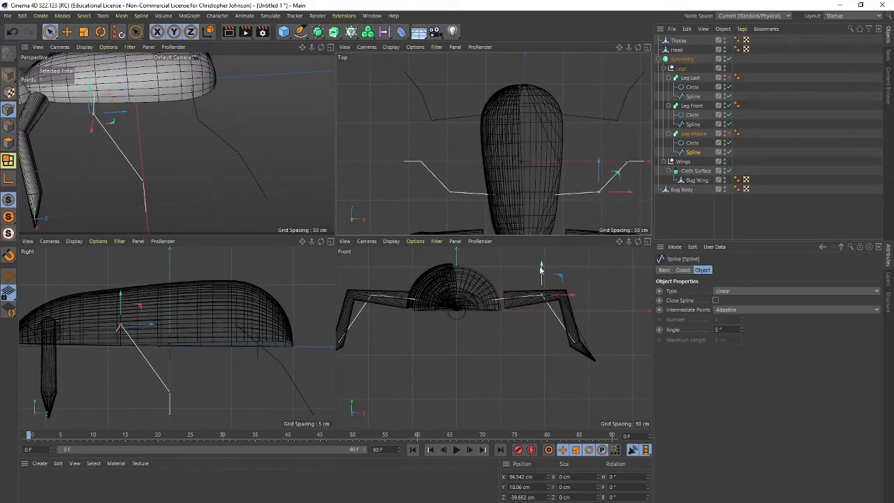
{"action": "left_click_drag", "start_coordinate": [541, 270], "coordinate": [540, 266]}
- Move Leg Middle's tip point forward to about Z -17 cm and re-enable the Leg Middle and Leg Last Sweeps
{"action": "left_click", "coordinate": [147, 214]}
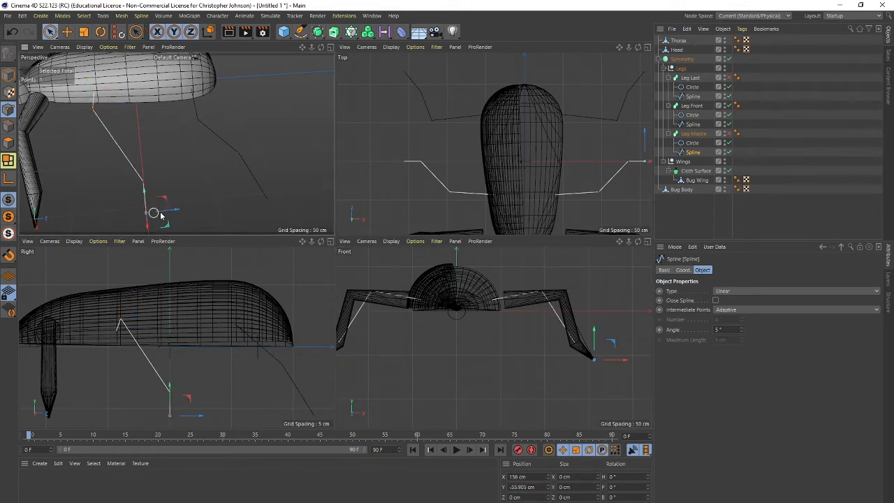
{"action": "left_click_drag", "start_coordinate": [178, 211], "coordinate": [148, 211]}
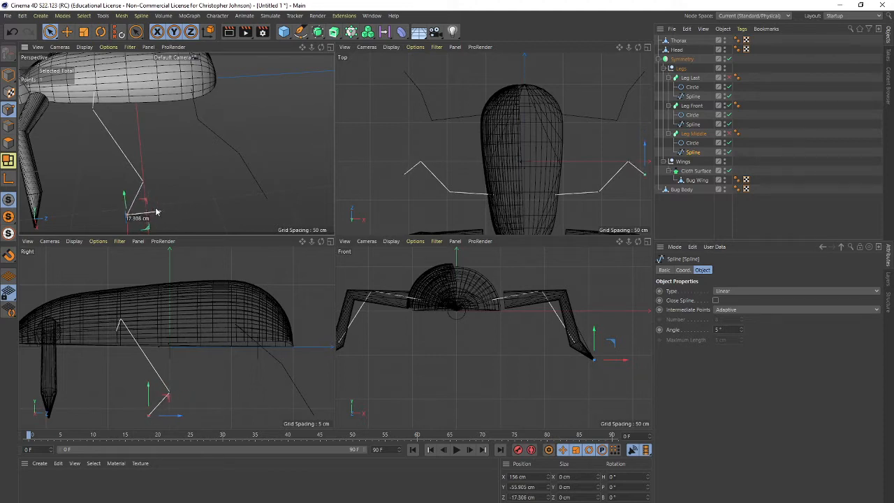
{"action": "left_click", "coordinate": [728, 134]}
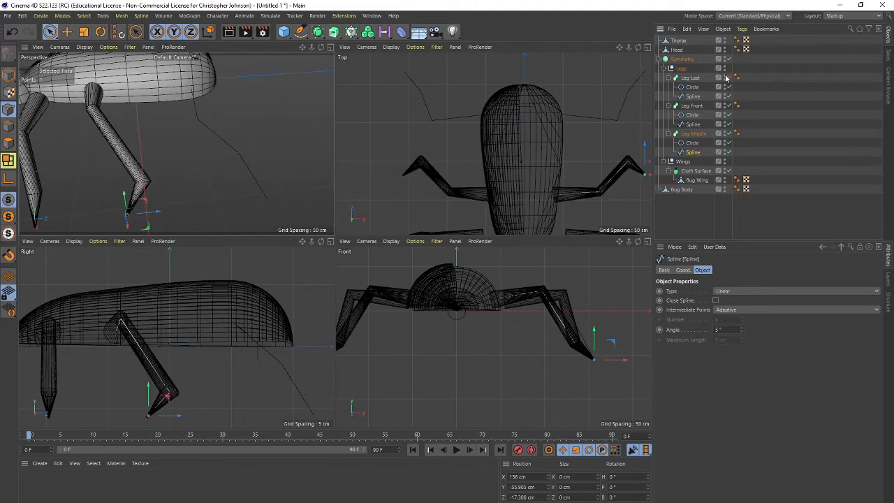
{"action": "left_click", "coordinate": [729, 78]}
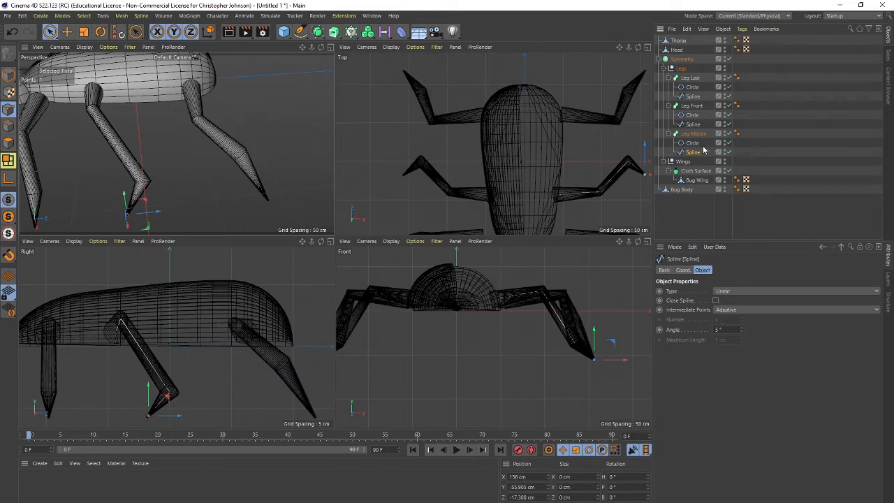
- Disable the Leg Front Sweep and move its Spline's root point inward to about X 41 cm
{"action": "left_click", "coordinate": [692, 105]}
{"action": "left_click", "coordinate": [728, 106]}
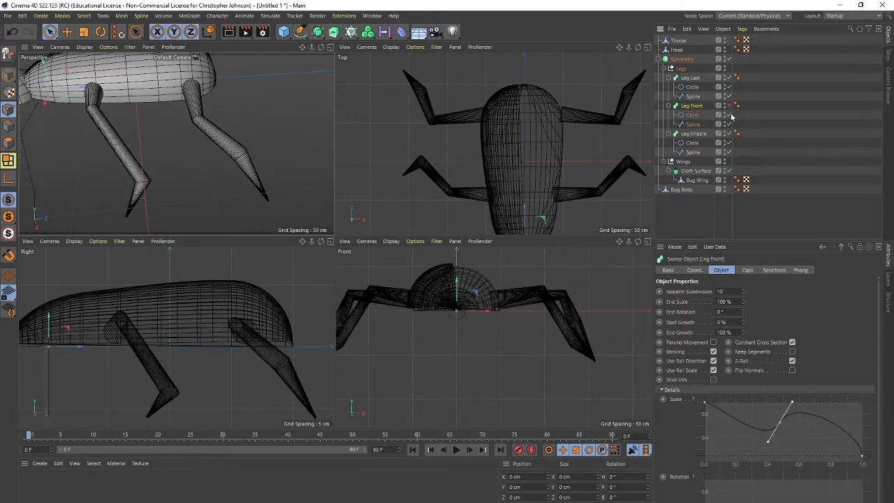
{"action": "left_click", "coordinate": [691, 125]}
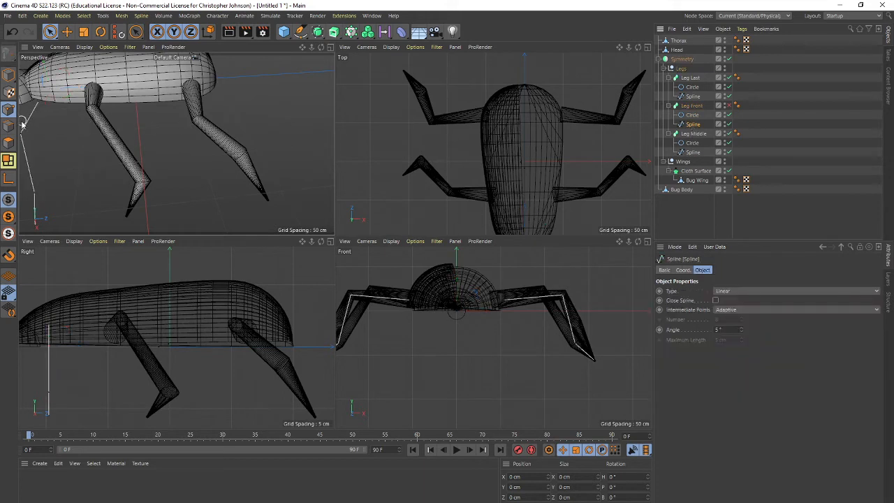
{"action": "left_click", "coordinate": [41, 103]}
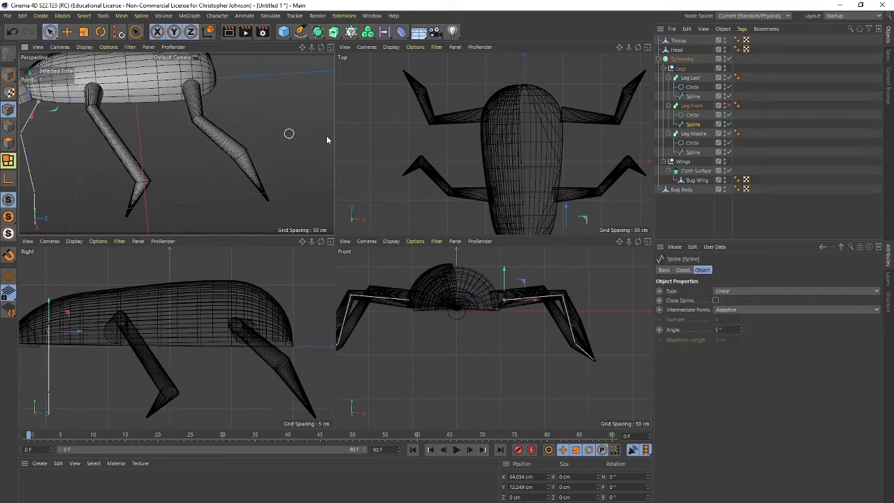
{"action": "left_click_drag", "start_coordinate": [532, 302], "coordinate": [522, 302]}
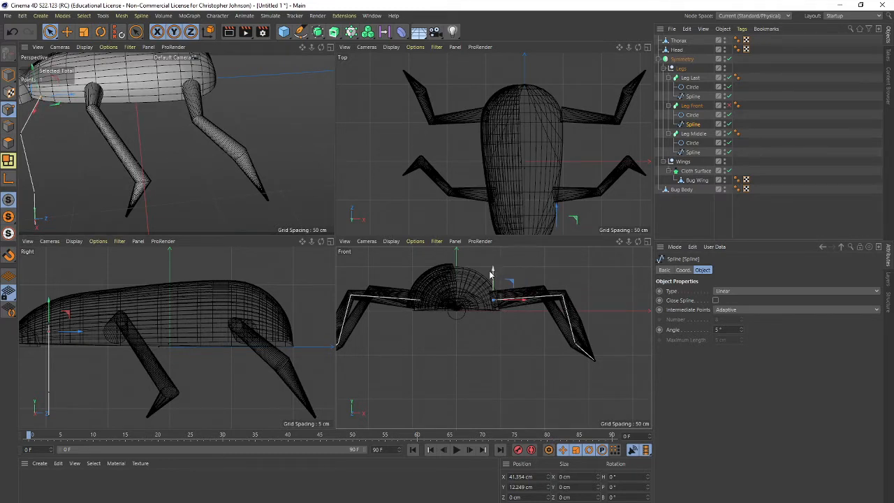
- Move Leg Front's knee inward to about X 105 cm, its tip to about X 139 cm, and its lower joint to about X 118 cm
{"action": "left_click", "coordinate": [563, 297]}
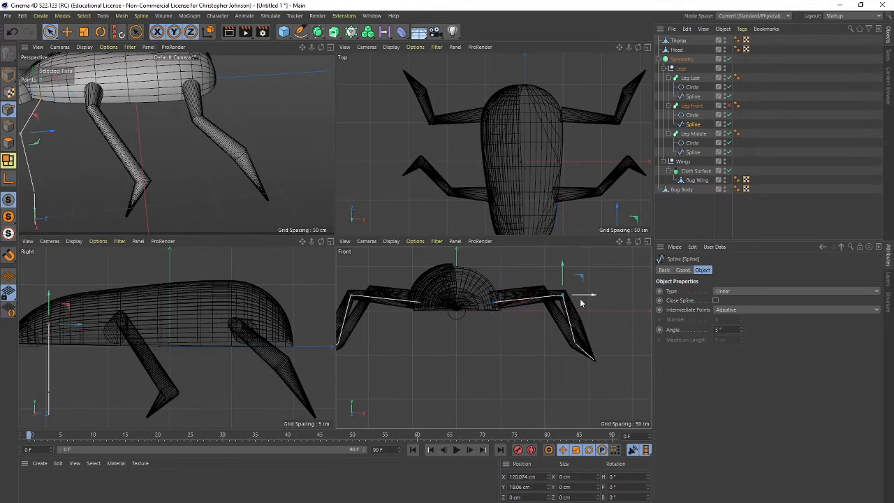
{"action": "left_click_drag", "start_coordinate": [594, 296], "coordinate": [580, 301]}
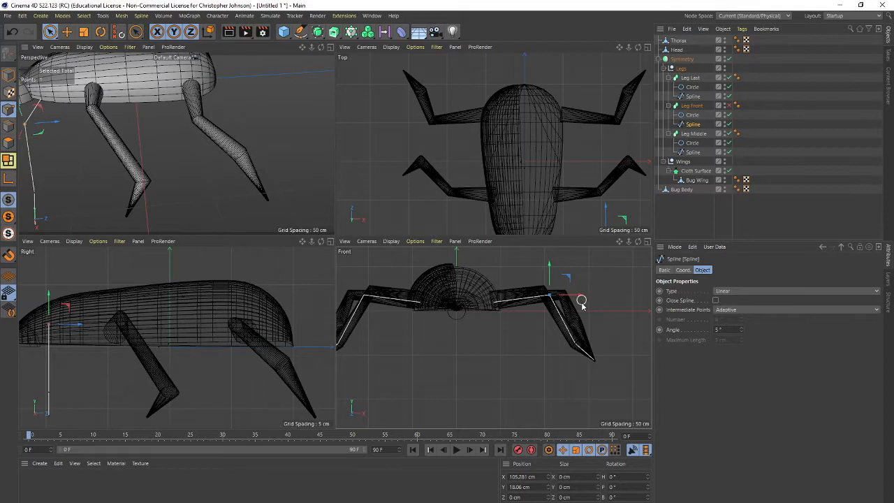
{"action": "left_click", "coordinate": [574, 342]}
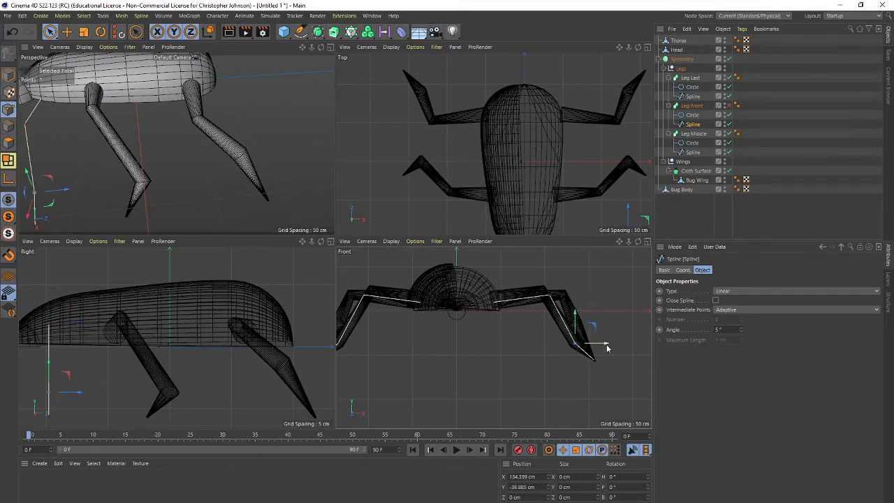
{"action": "left_click_drag", "start_coordinate": [575, 342], "coordinate": [609, 363]}
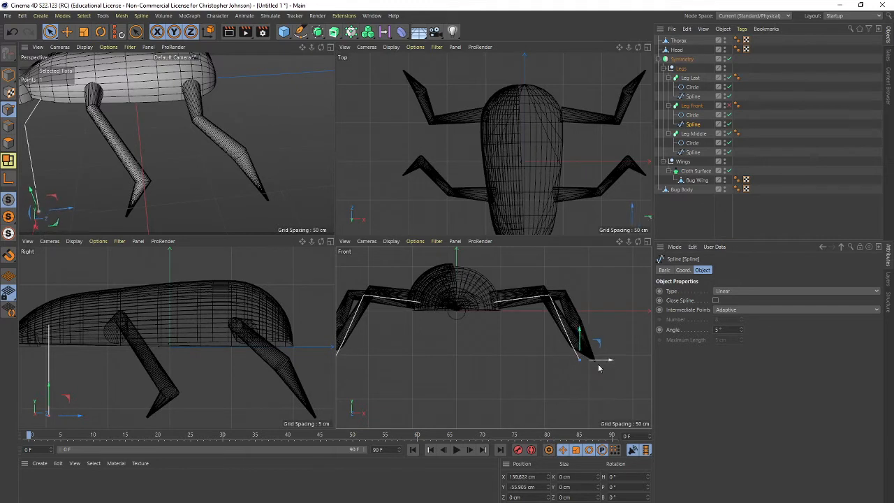
{"action": "left_click", "coordinate": [572, 345]}
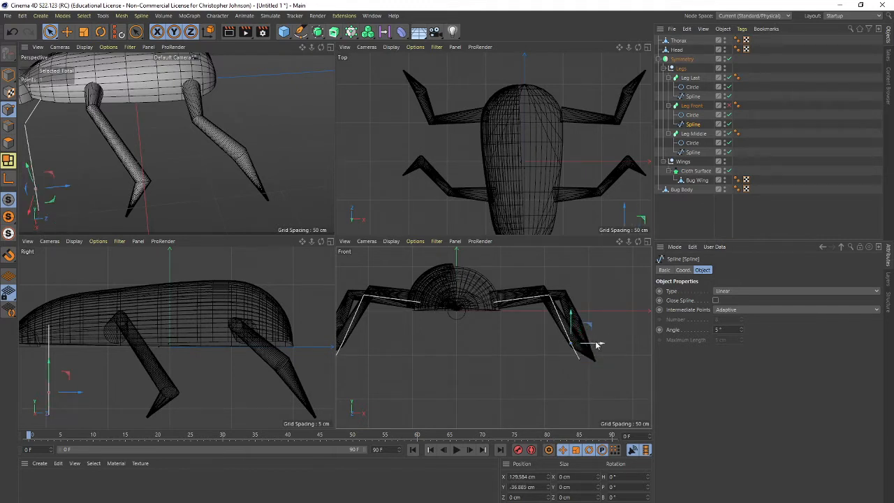
{"action": "left_click_drag", "start_coordinate": [596, 347], "coordinate": [590, 345]}
- Move Leg Front's knee point backward along Z by about 18 cm and re-enable the Leg Front Sweep
{"action": "scroll", "coordinate": [174, 120], "scroll_direction": "down", "scroll_amount": 4}
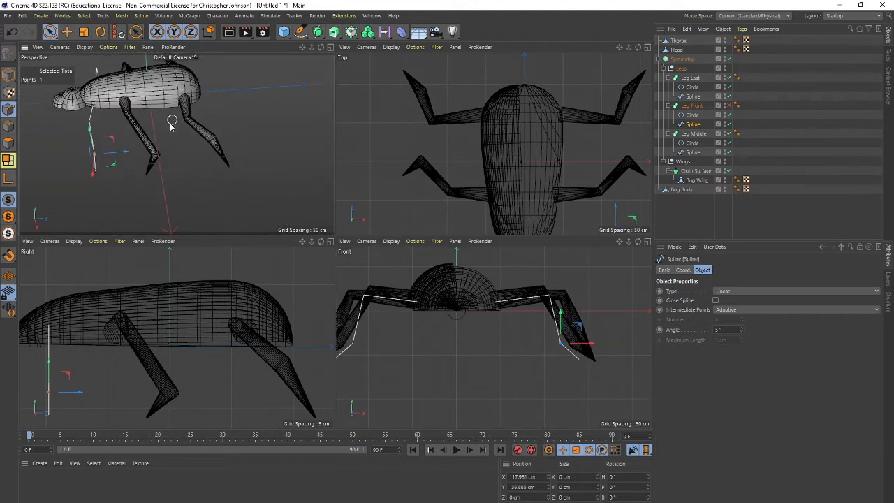
{"action": "middle_click_drag", "start_coordinate": [137, 132], "coordinate": [200, 174], "text": "alt"}
{"action": "left_click_drag", "start_coordinate": [199, 173], "coordinate": [176, 165], "text": "alt"}
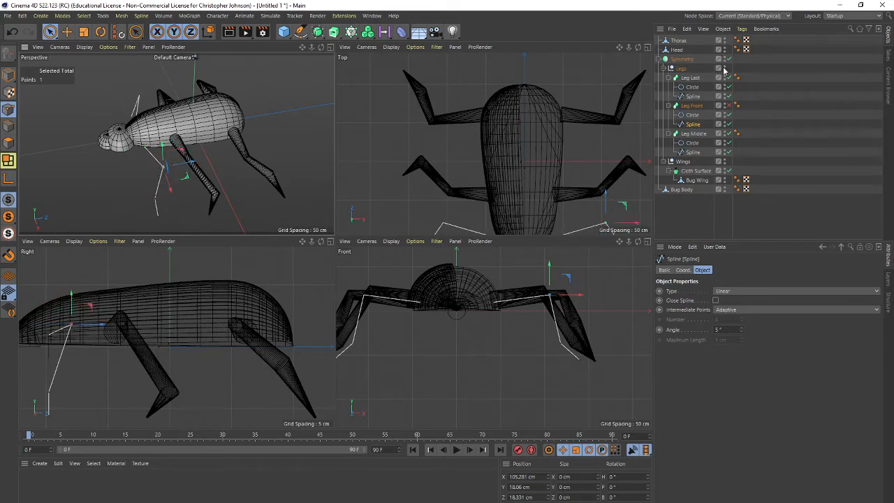
{"action": "left_click", "coordinate": [729, 106]}
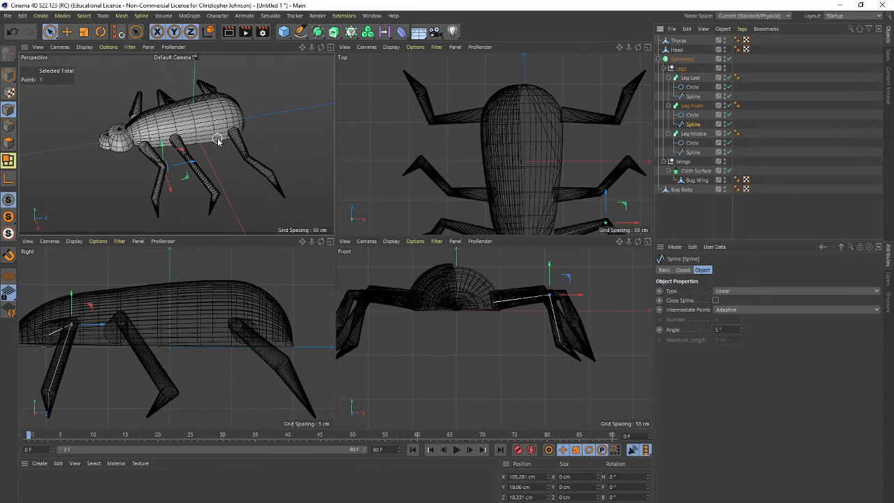
- Lower the whole Legs group slightly along Y beneath the bug's body
{"action": "left_click", "coordinate": [684, 59]}
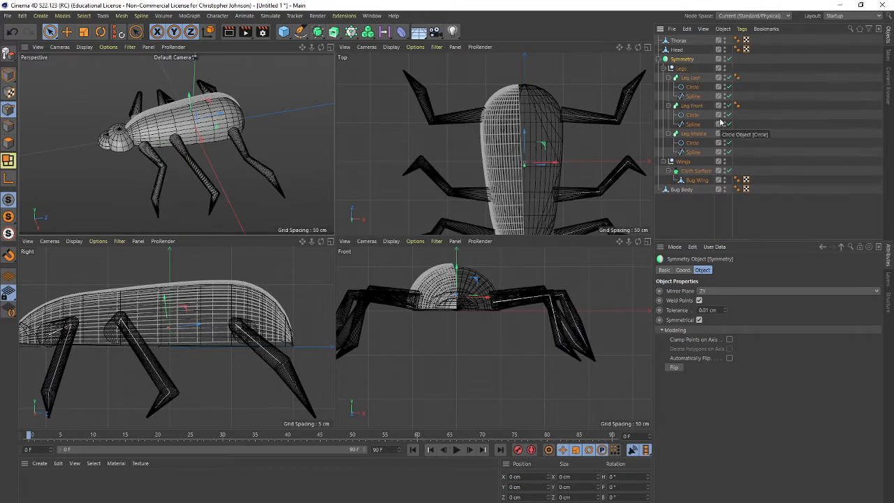
{"action": "left_click", "coordinate": [681, 68]}
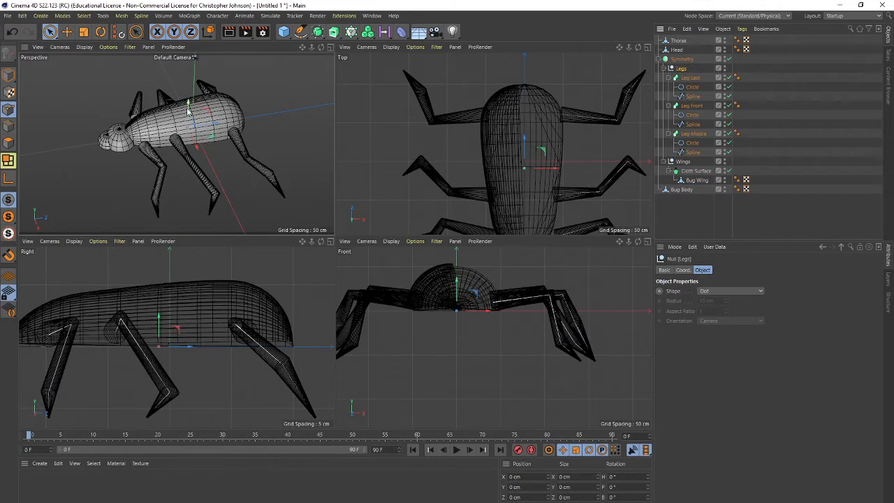
{"action": "left_click_drag", "start_coordinate": [188, 106], "coordinate": [187, 112]}
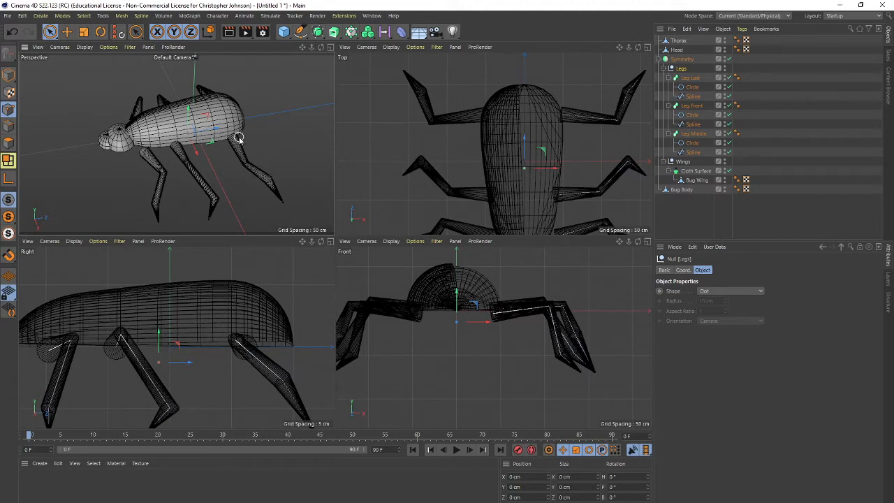
- Duplicate Leg Front out of the Legs group so the copy sits directly under Symmetry
{"action": "left_click", "coordinate": [691, 79]}
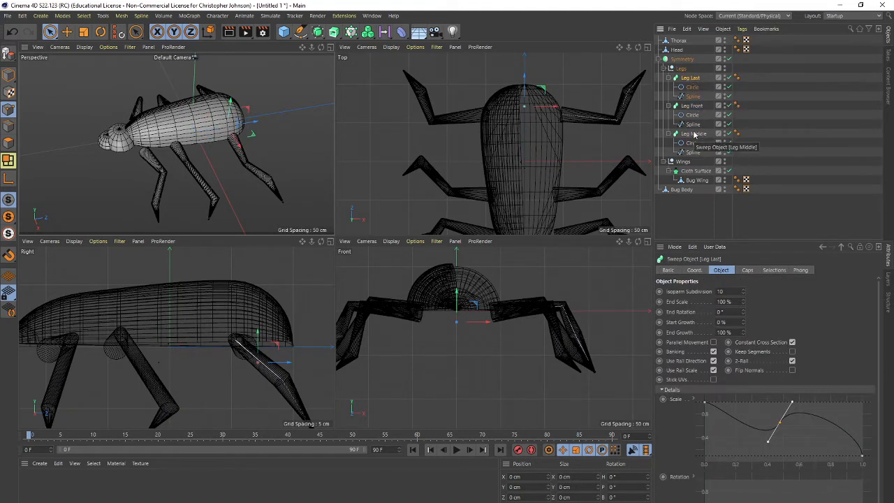
{"action": "left_click", "coordinate": [691, 105]}
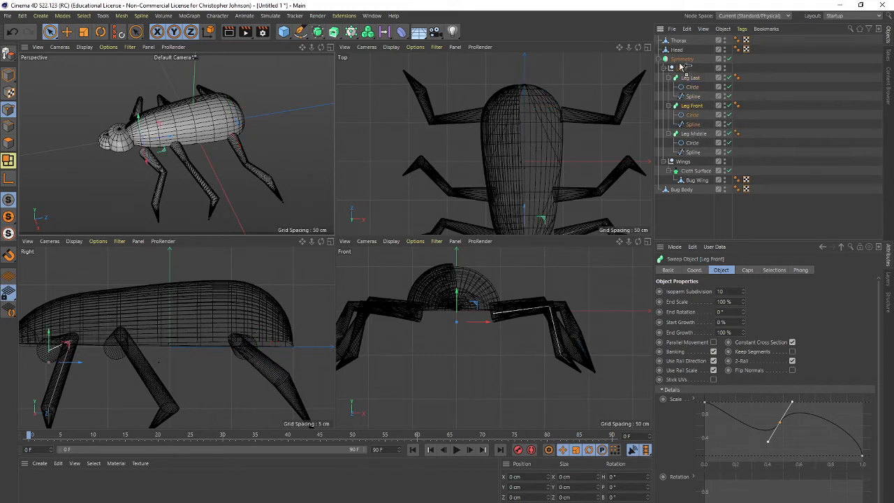
{"action": "left_click_drag", "start_coordinate": [681, 66], "coordinate": [682, 65], "text": "ctrl"}
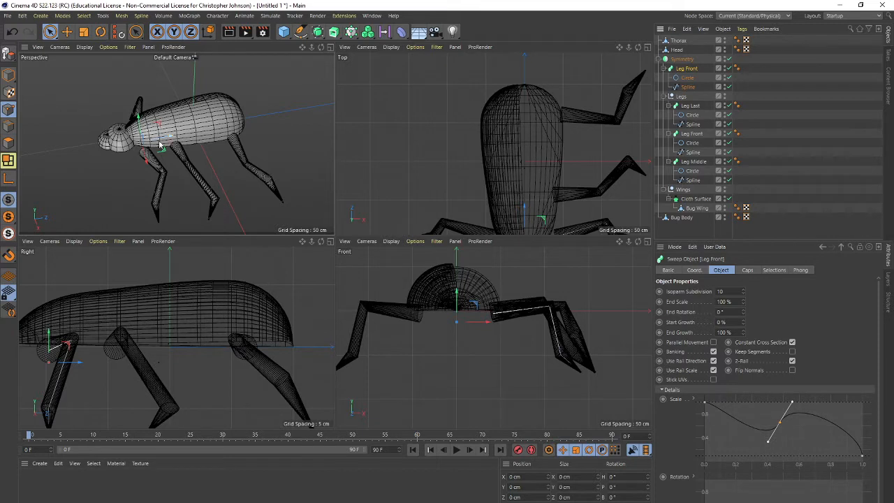
- Move the duplicated Leg Front directly under Symmetry forward along Z so its base lines up with the bug's head
{"action": "left_click_drag", "start_coordinate": [170, 138], "coordinate": [111, 131]}
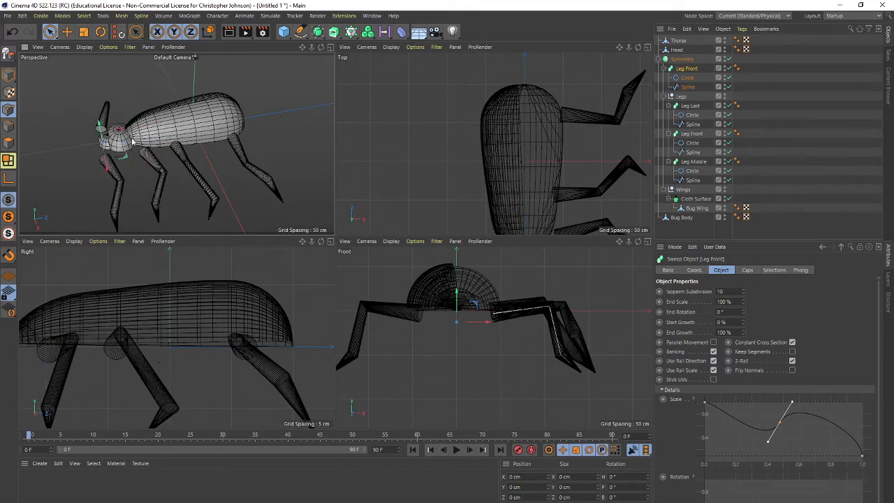
{"action": "middle_click_drag", "start_coordinate": [172, 349], "coordinate": [280, 339], "text": "alt"}
{"action": "scroll", "coordinate": [65, 331], "scroll_direction": "up", "scroll_amount": 5}
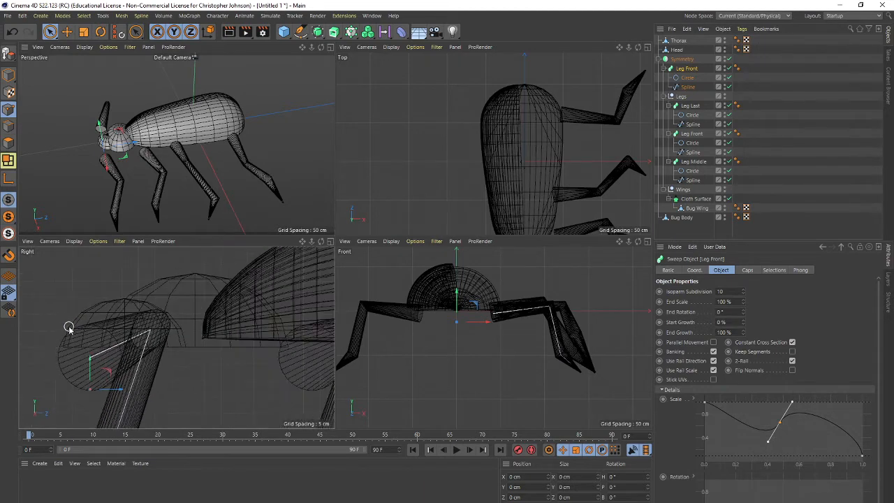
{"action": "scroll", "coordinate": [473, 351], "scroll_direction": "up", "scroll_amount": 3}
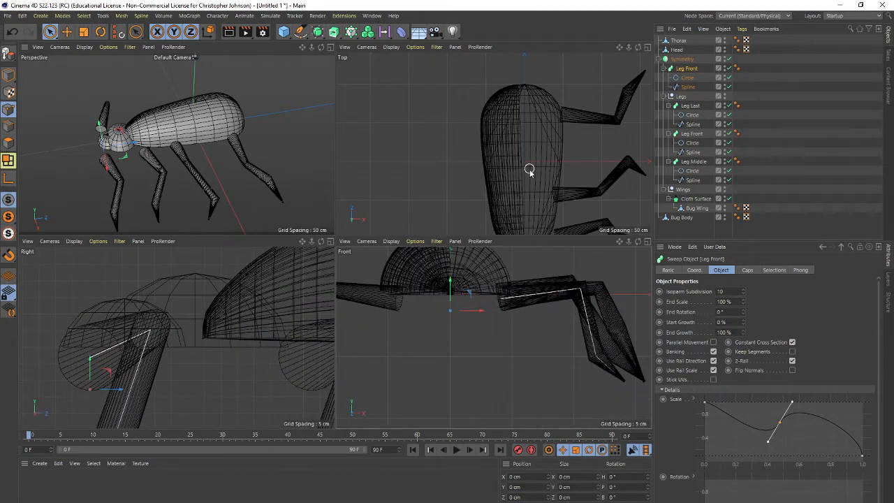
{"action": "scroll", "coordinate": [529, 170], "scroll_direction": "down", "scroll_amount": 3}
{"action": "scroll", "coordinate": [531, 172], "scroll_direction": "up", "scroll_amount": 6}
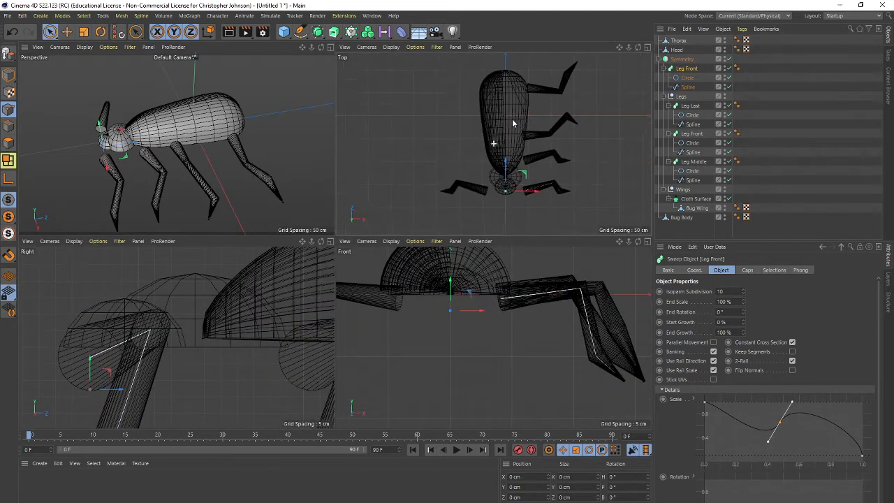
{"action": "scroll", "coordinate": [514, 152], "scroll_direction": "up", "scroll_amount": 2}
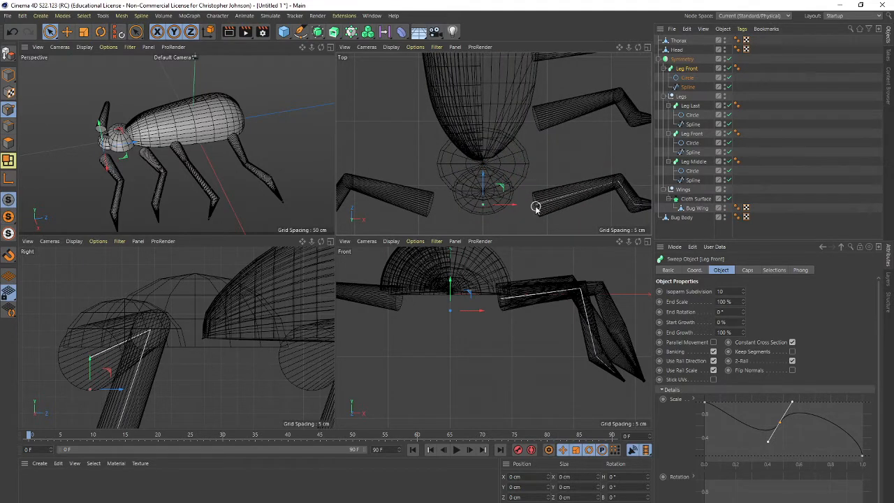
- Rename the duplicated Leg Front Sweep directly under Symmetry as Anttenae
{"action": "double_click", "coordinate": [694, 70]}
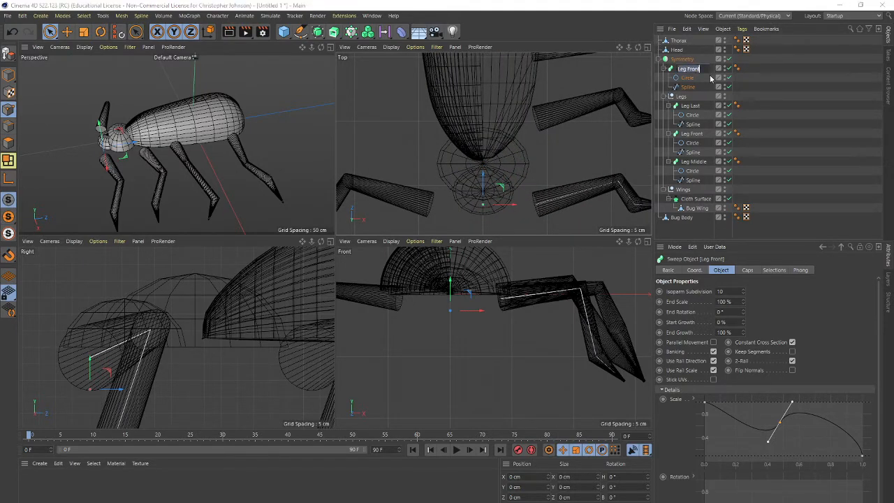
{"action": "type", "text": "Antenae"}
{"action": "key", "text": "Left"}
{"action": "key", "text": "Left"}
{"action": "type", "text": "n"}
- Disable the Anttenae Sweep and move its spline's base point onto the head at about X 17, Y 19, Z 11 cm
{"action": "scroll", "coordinate": [109, 158], "scroll_direction": "up", "scroll_amount": 2}
{"action": "scroll", "coordinate": [108, 157], "scroll_direction": "up", "scroll_amount": 3}
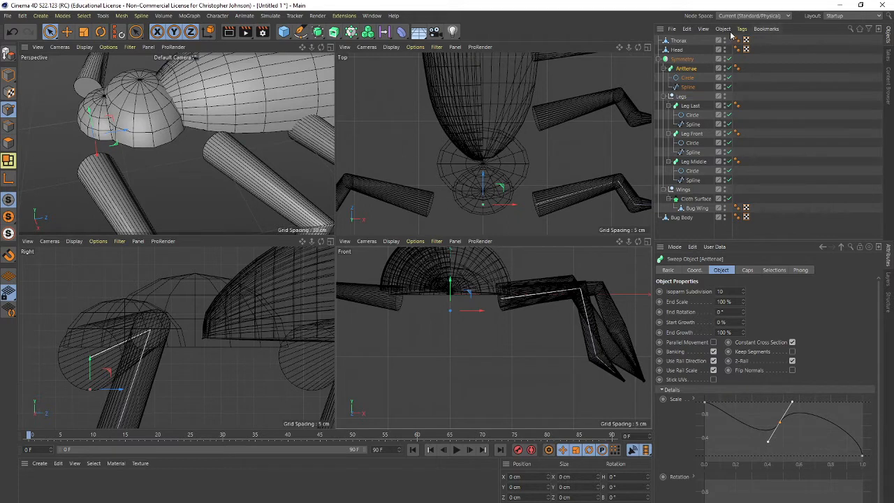
{"action": "left_click", "coordinate": [729, 68]}
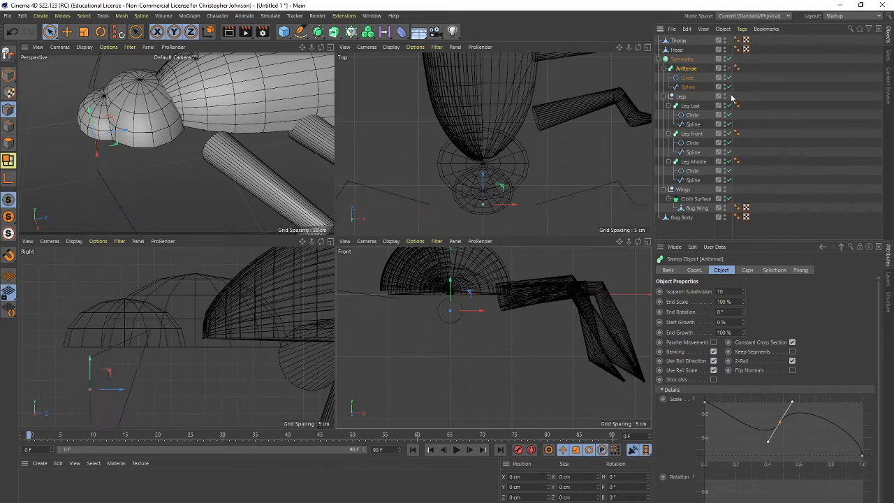
{"action": "left_click", "coordinate": [688, 86]}
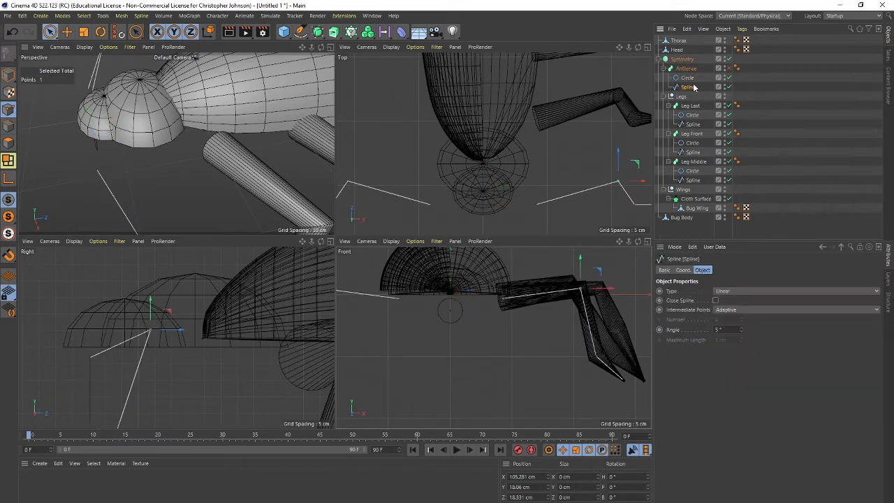
{"action": "left_click", "coordinate": [99, 172]}
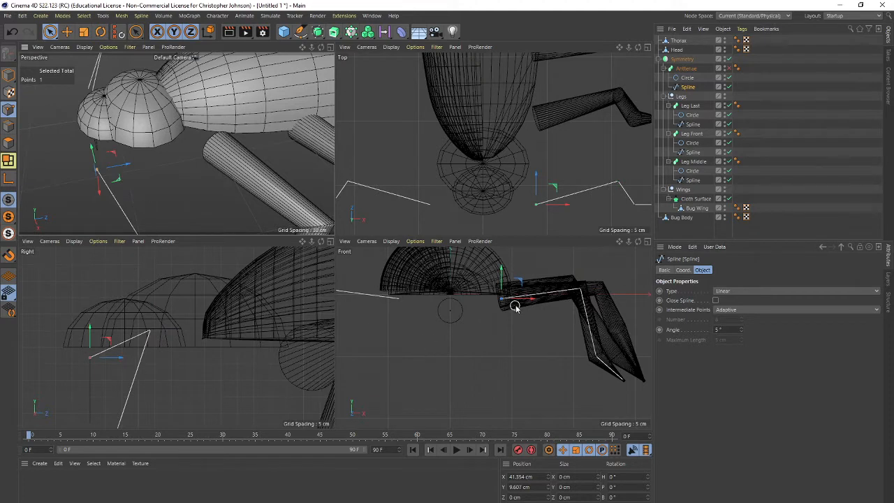
{"action": "left_click_drag", "start_coordinate": [557, 301], "coordinate": [507, 302]}
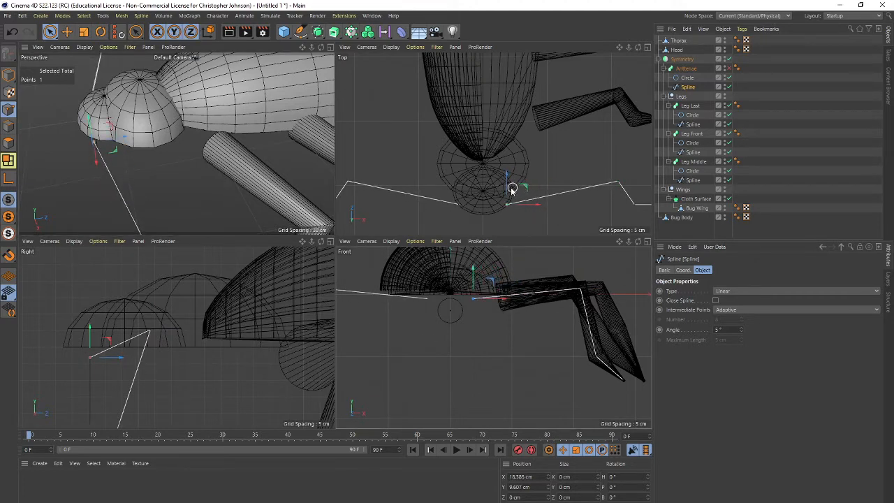
{"action": "left_click_drag", "start_coordinate": [508, 189], "coordinate": [533, 190]}
{"action": "left_click_drag", "start_coordinate": [124, 327], "coordinate": [126, 299]}
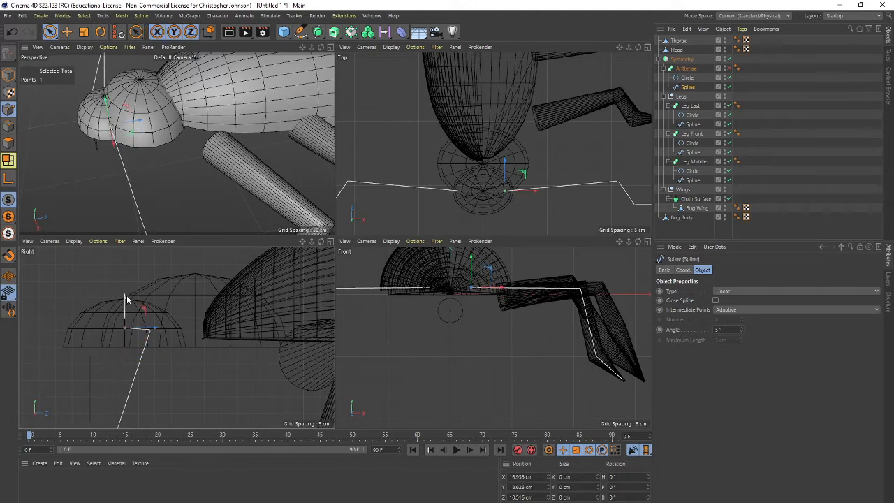
- Move the antenna spline's knee to about X 50, Y 32 cm, and raise its lower joint to slightly above and outside the knee
{"action": "left_click", "coordinate": [577, 288]}
{"action": "left_click", "coordinate": [581, 290]}
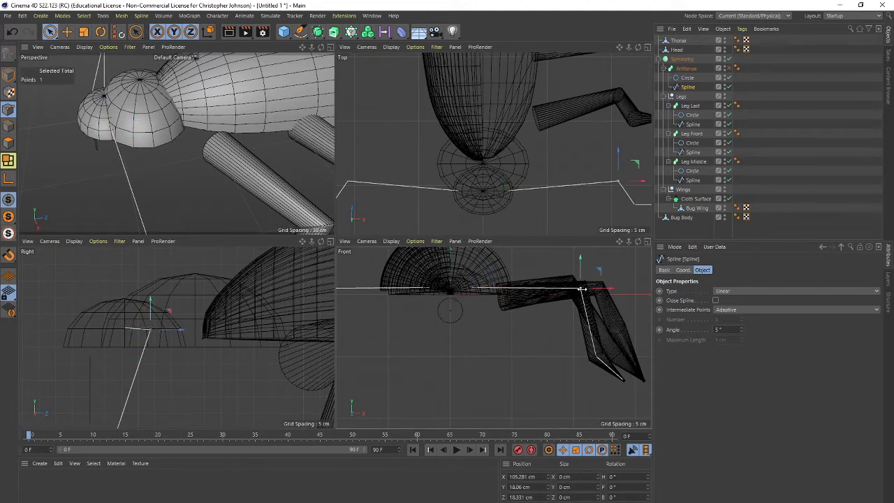
{"action": "left_click_drag", "start_coordinate": [608, 289], "coordinate": [541, 289]}
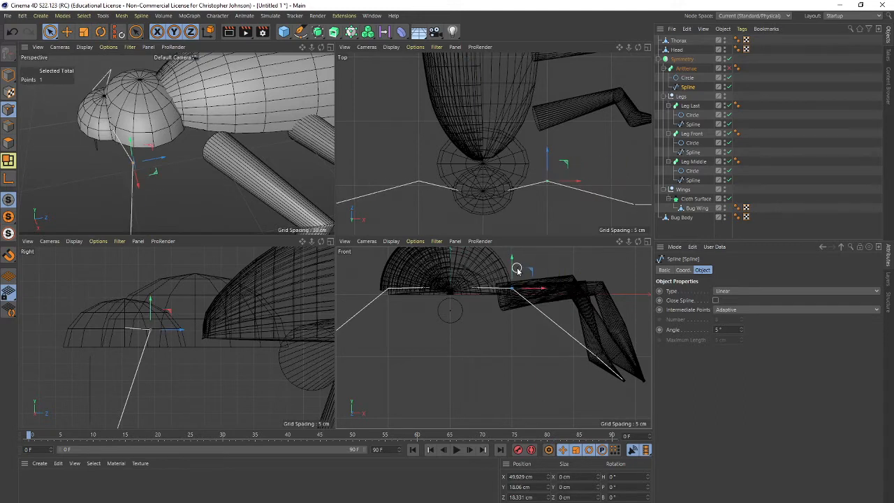
{"action": "left_click_drag", "start_coordinate": [512, 257], "coordinate": [512, 240]}
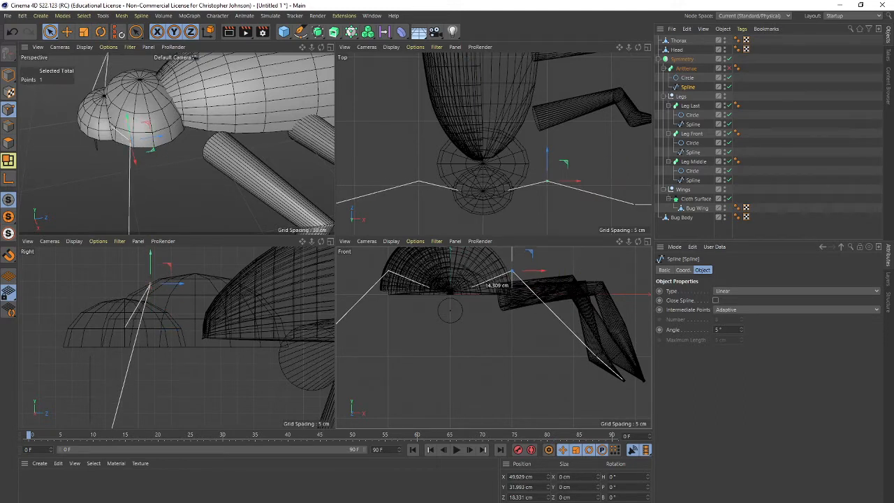
{"action": "left_click", "coordinate": [595, 354]}
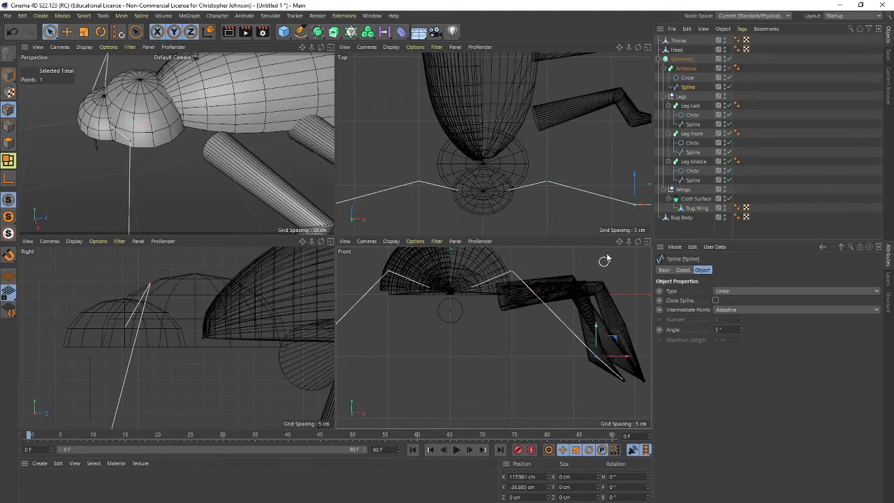
{"action": "left_click_drag", "start_coordinate": [598, 331], "coordinate": [564, 276]}
- Move the antenna spline's tip point inward and up to about X 91 cm, Y 39 cm
{"action": "left_click", "coordinate": [622, 379]}
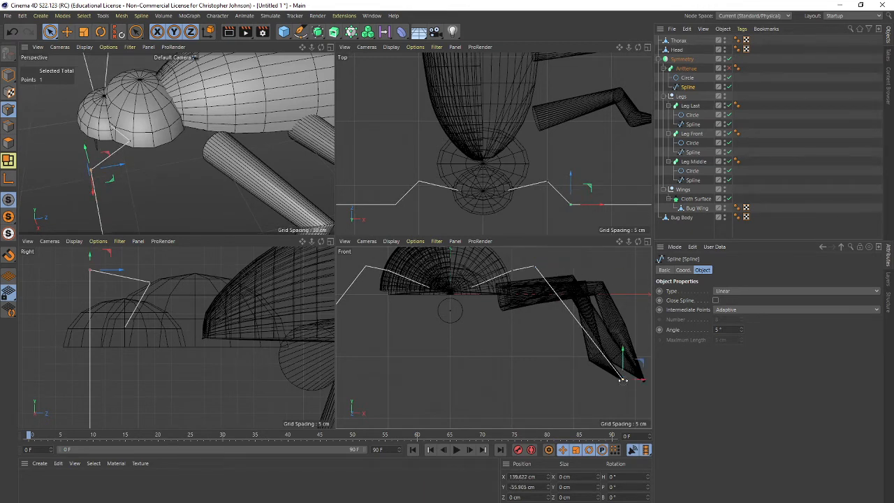
{"action": "scroll", "coordinate": [632, 148], "scroll_direction": "down", "scroll_amount": 3}
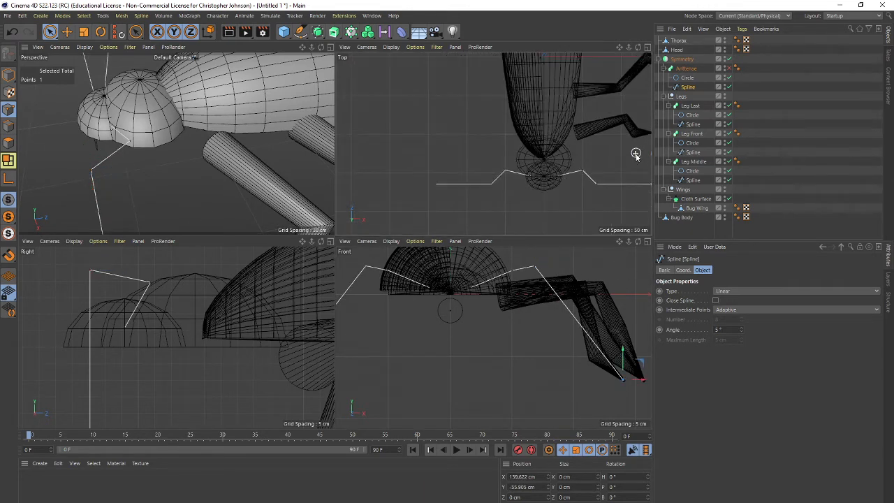
{"action": "middle_click_drag", "start_coordinate": [586, 175], "coordinate": [494, 165], "text": "alt"}
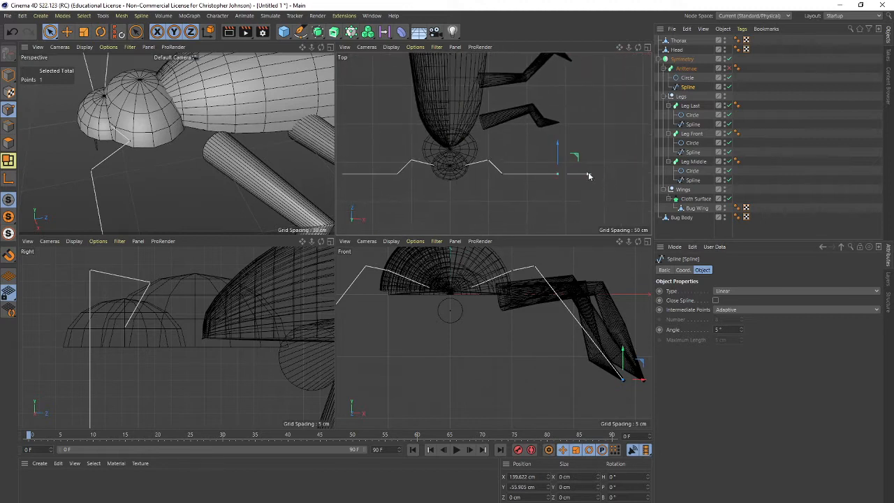
{"action": "left_click_drag", "start_coordinate": [589, 175], "coordinate": [550, 178]}
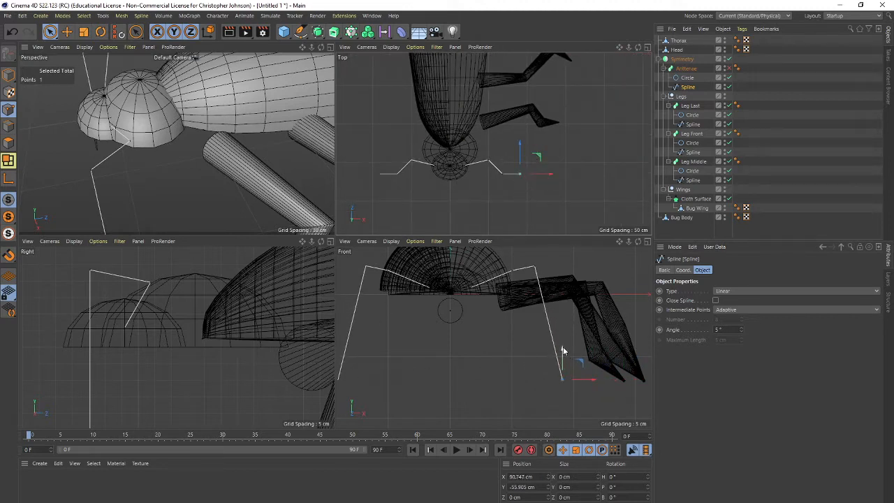
{"action": "left_click_drag", "start_coordinate": [563, 351], "coordinate": [561, 313]}
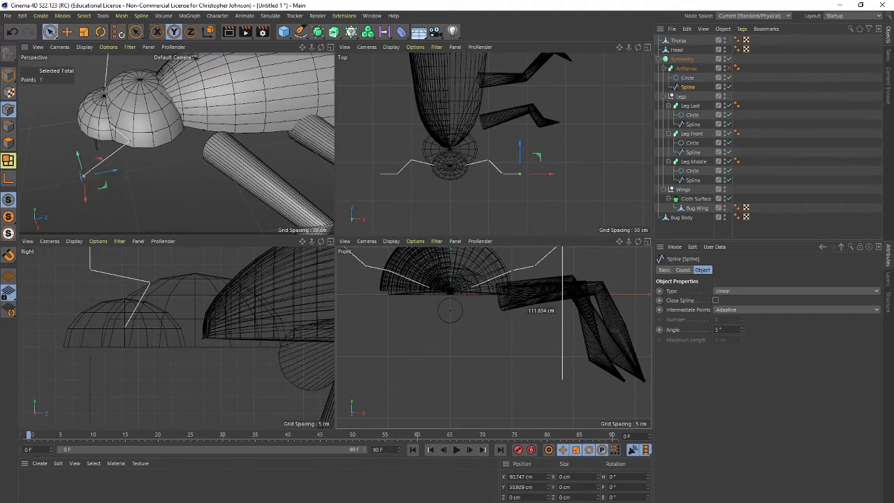
{"action": "scroll", "coordinate": [176, 320], "scroll_direction": "down", "scroll_amount": 3}
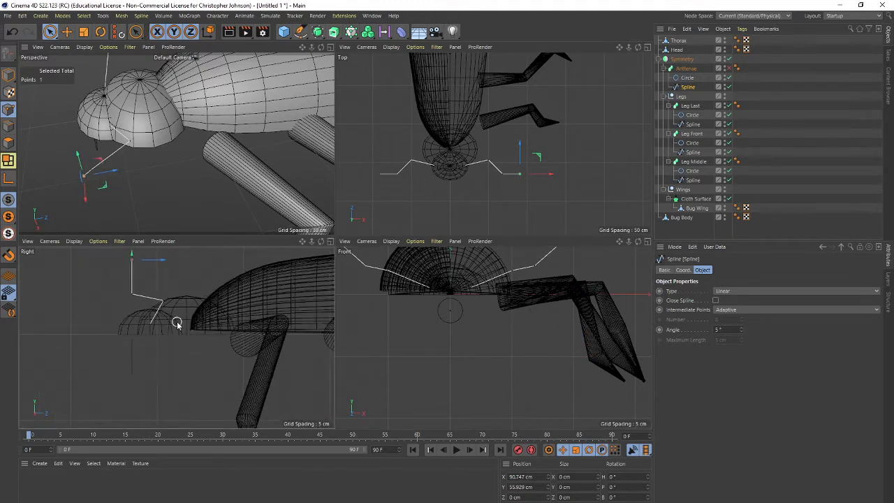
{"action": "left_click_drag", "start_coordinate": [132, 257], "coordinate": [120, 286]}
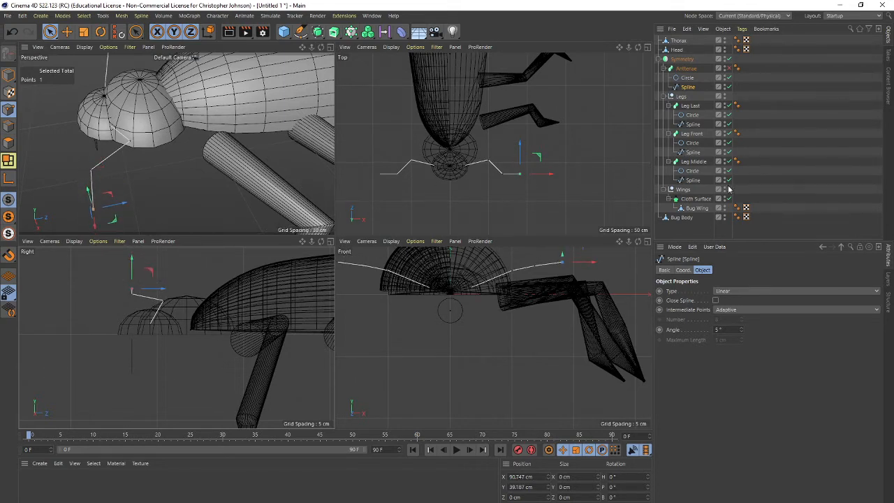
- Re-enable the Anttenae Sweep and reshape its Scale curve to taper from about 0.4 at the base to a point at the tip
{"action": "left_click", "coordinate": [728, 69]}
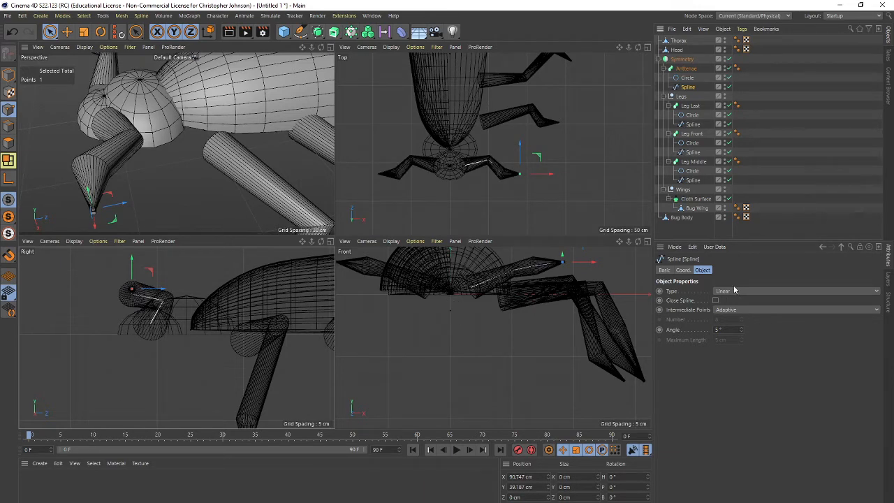
{"action": "left_click", "coordinate": [688, 69]}
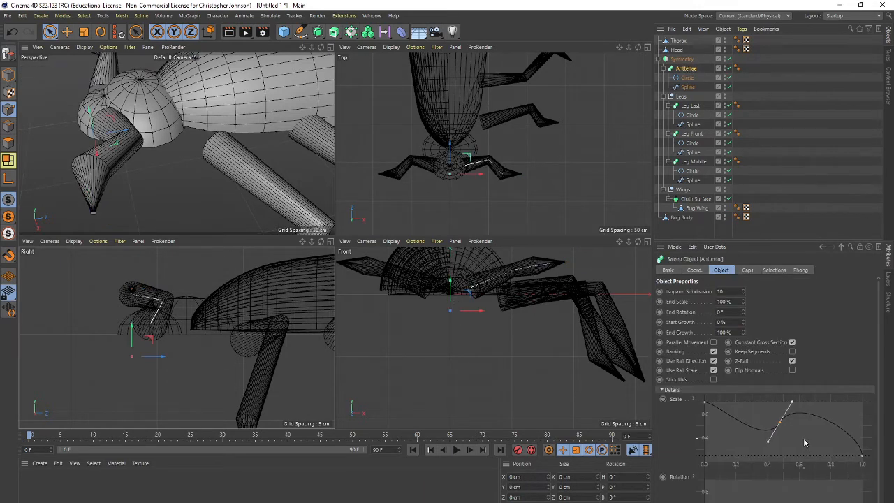
{"action": "left_click_drag", "start_coordinate": [793, 405], "coordinate": [775, 437]}
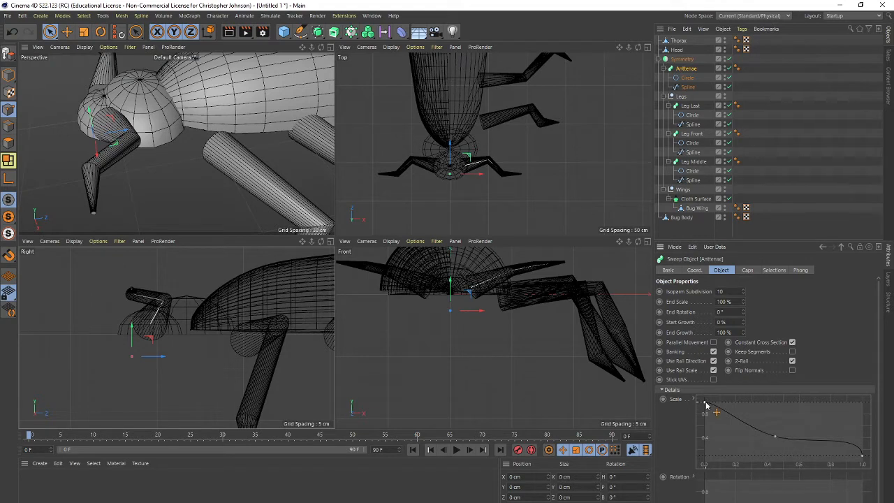
{"action": "left_click_drag", "start_coordinate": [704, 401], "coordinate": [698, 442]}
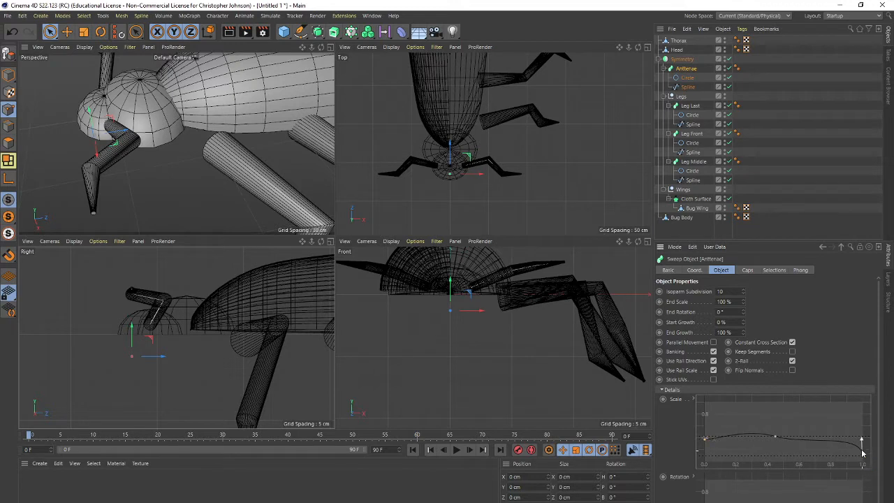
{"action": "left_click_drag", "start_coordinate": [862, 440], "coordinate": [767, 443]}
{"action": "left_click_drag", "start_coordinate": [706, 442], "coordinate": [713, 440]}
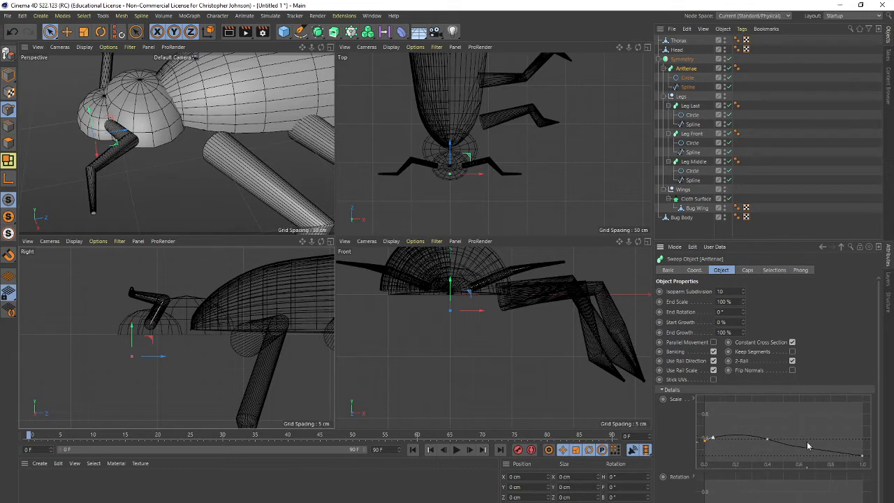
{"action": "left_click_drag", "start_coordinate": [864, 460], "coordinate": [863, 465]}
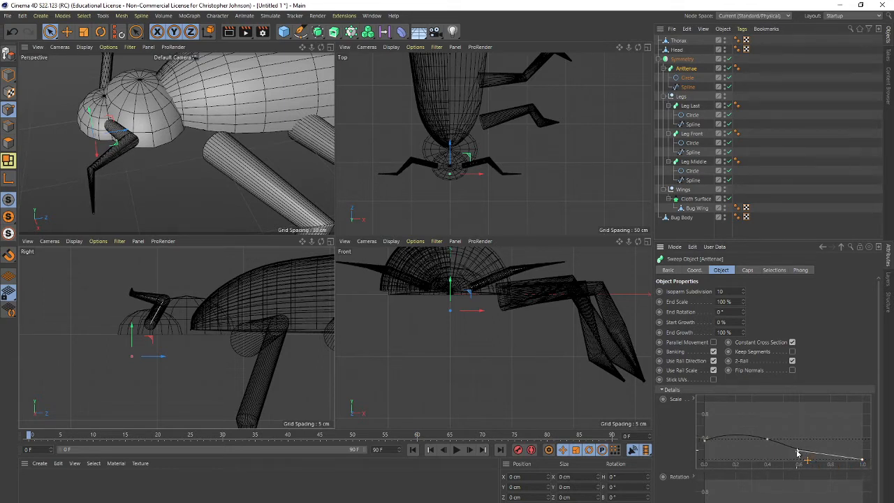
{"action": "left_click_drag", "start_coordinate": [797, 451], "coordinate": [796, 448]}
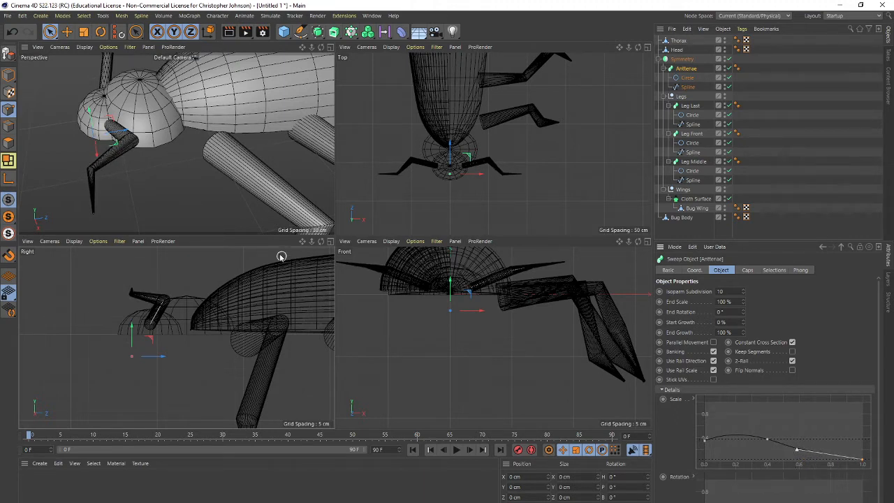
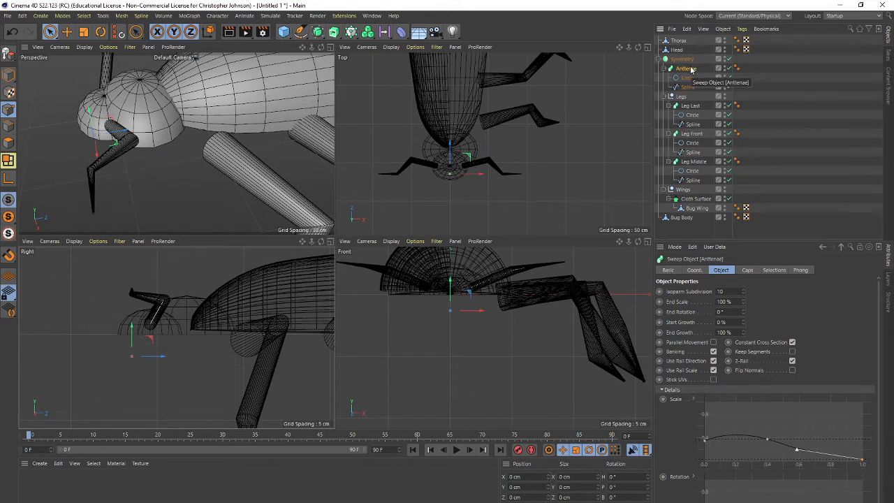
- Add a Null directly under Symmetry and place the Anttenae Sweep inside it
{"action": "left_click", "coordinate": [283, 32]}
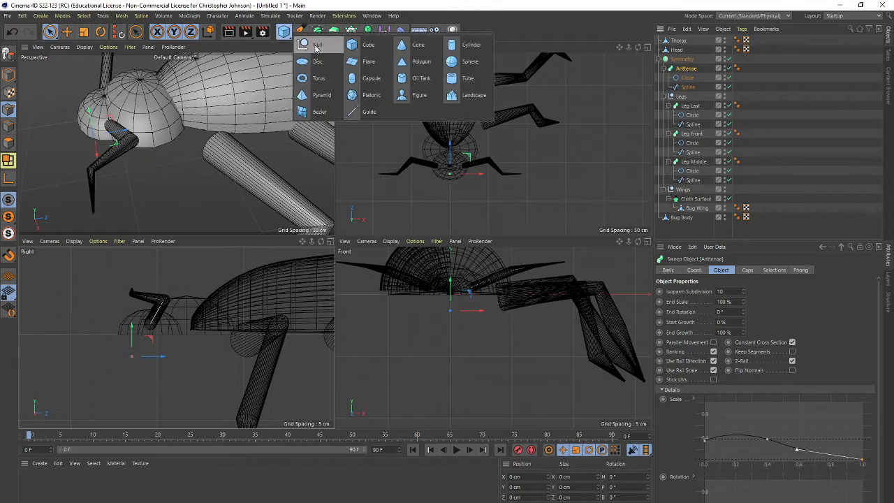
{"action": "left_click", "coordinate": [316, 47]}
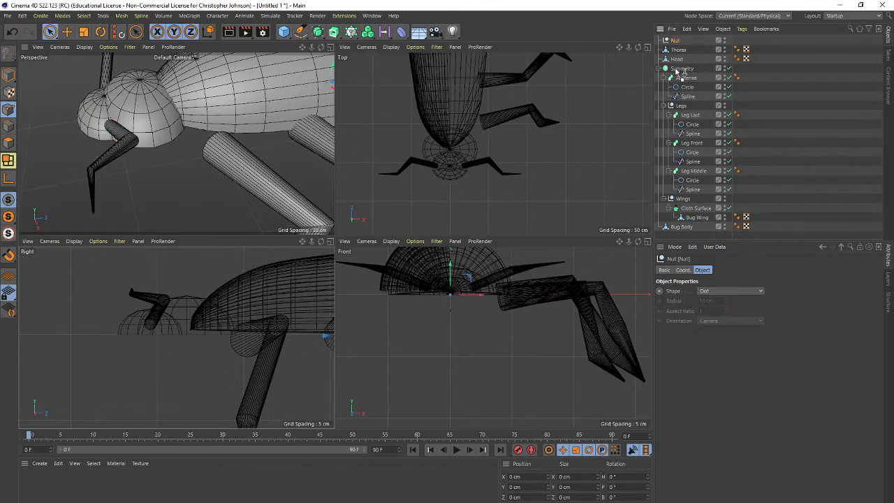
{"action": "left_click_drag", "start_coordinate": [676, 71], "coordinate": [688, 70]}
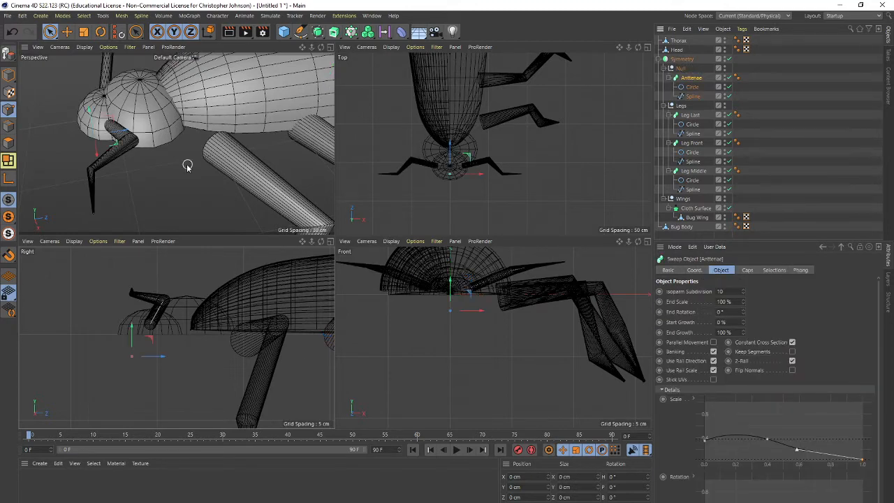
{"action": "middle_click", "coordinate": [329, 138]}
{"action": "scroll", "coordinate": [355, 192], "scroll_direction": "down", "scroll_amount": 4}
{"action": "mouse_move", "coordinate": [415, 201]}
{"action": "left_mouse_down", "text": "alt"}
{"action": "mouse_move", "coordinate": [469, 200]}
{"action": "mouse_move", "coordinate": [535, 163]}
{"action": "mouse_move", "coordinate": [505, 180]}
{"action": "mouse_move", "coordinate": [447, 180]}
{"action": "mouse_move", "coordinate": [567, 149]}
{"action": "left_mouse_up", "text": "alt"}
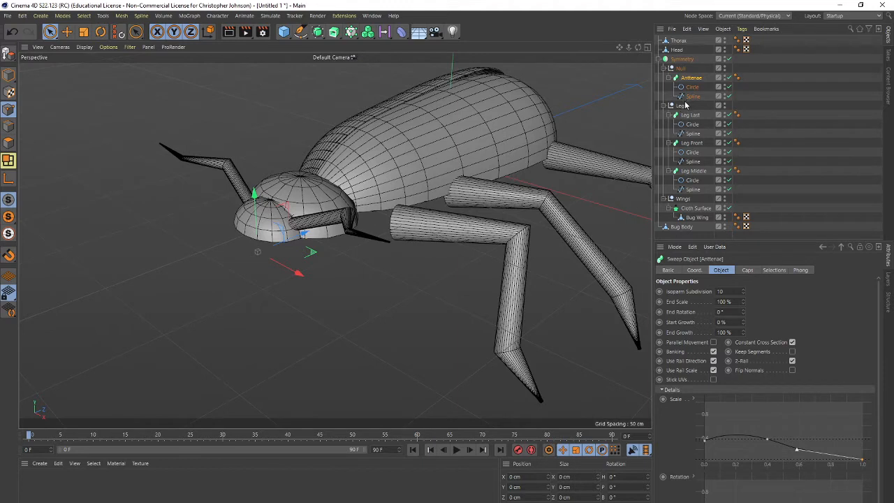
- Duplicate the Symmetry object and delete the Null holding the antenna from the copy
{"action": "left_click", "coordinate": [334, 34]}
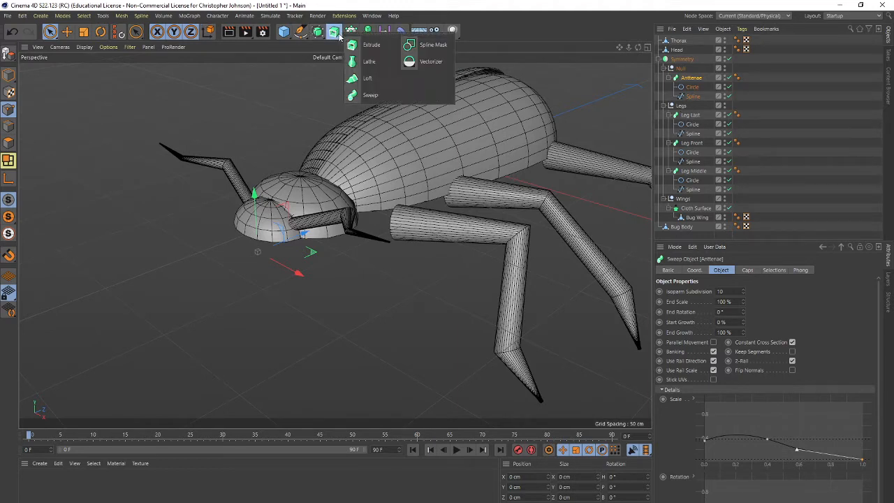
{"action": "left_click", "coordinate": [683, 60]}
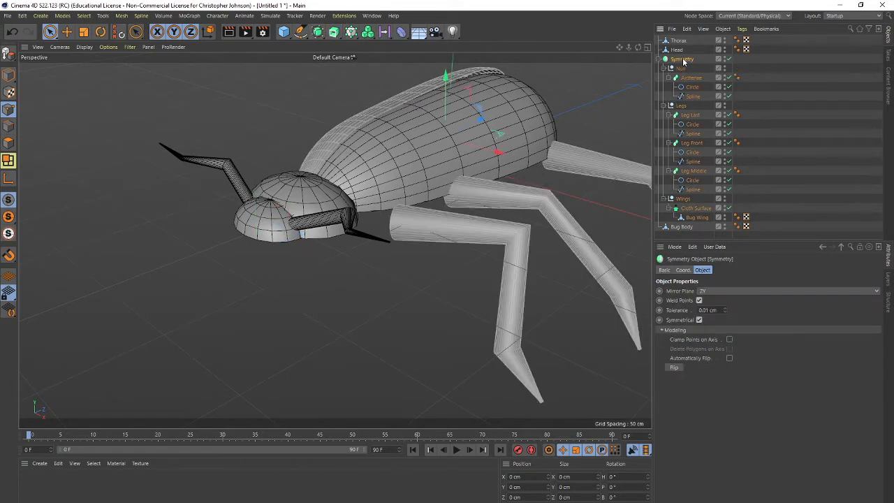
{"action": "key", "text": "ctrl+c"}
{"action": "key", "text": "ctrl+v"}
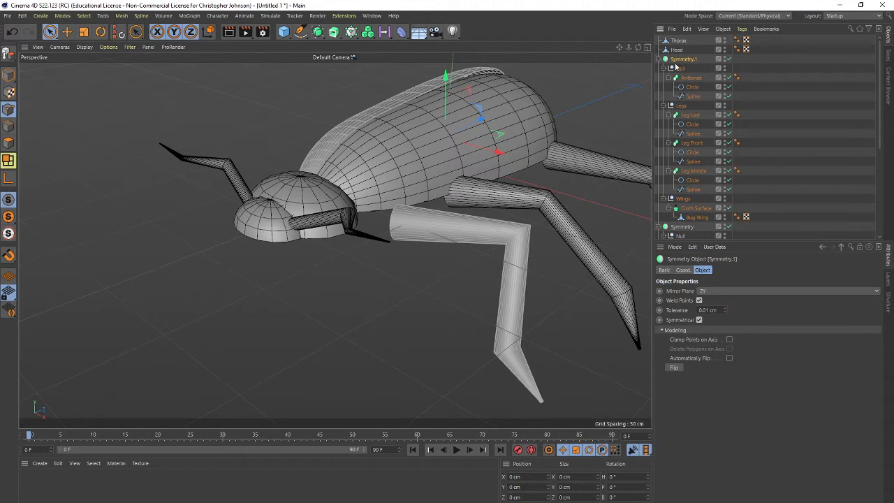
{"action": "left_click", "coordinate": [681, 68]}
{"action": "key", "text": "Delete"}
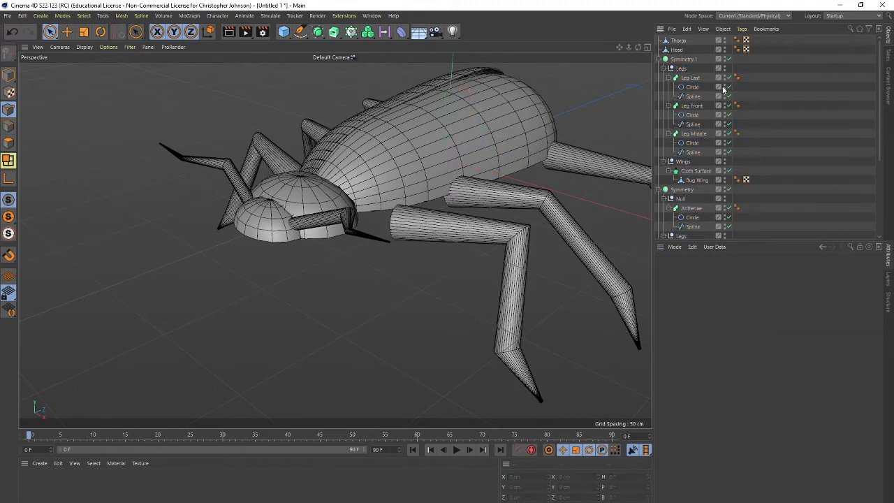
- Rename the duplicated Symmetry object as Legs and collapse its hierarchy
{"action": "left_click", "coordinate": [682, 162]}
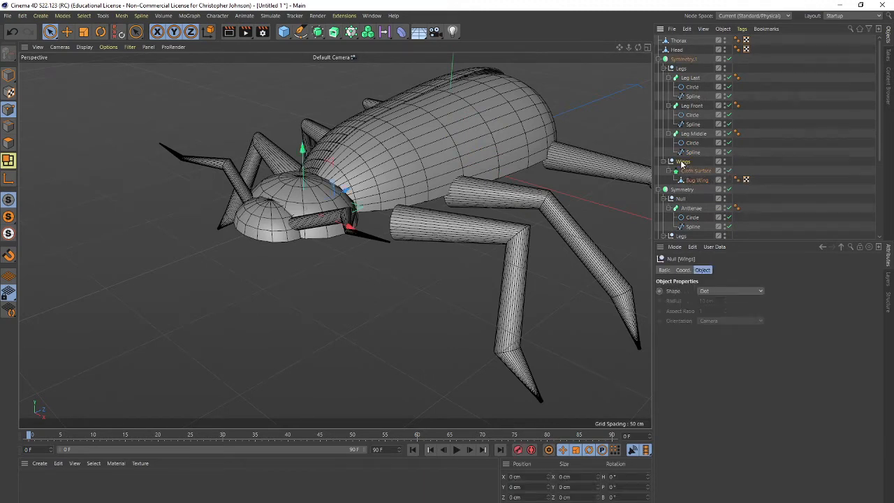
{"action": "double_click", "coordinate": [685, 60]}
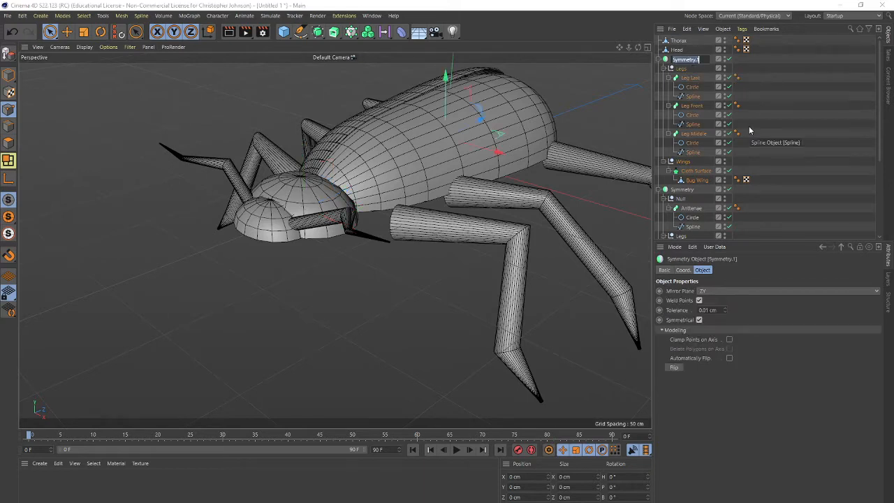
{"action": "type", "text": "Legs"}
{"action": "key", "text": "Return"}
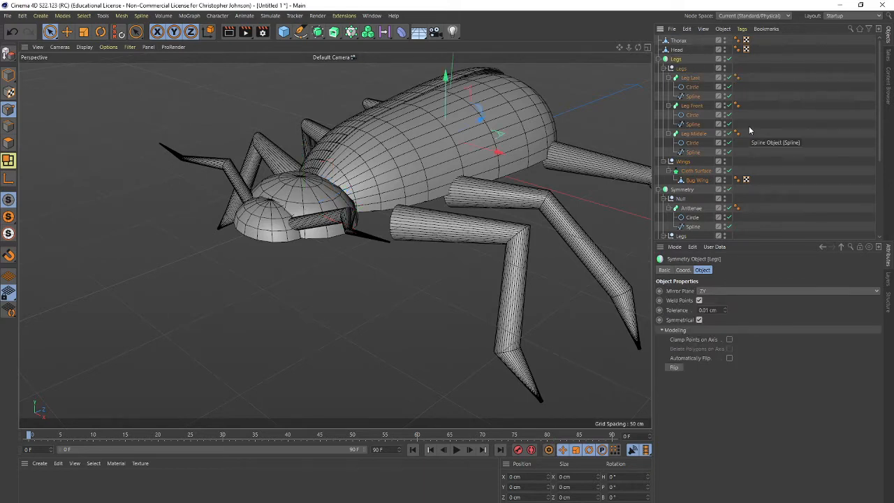
{"action": "left_click", "coordinate": [660, 60]}
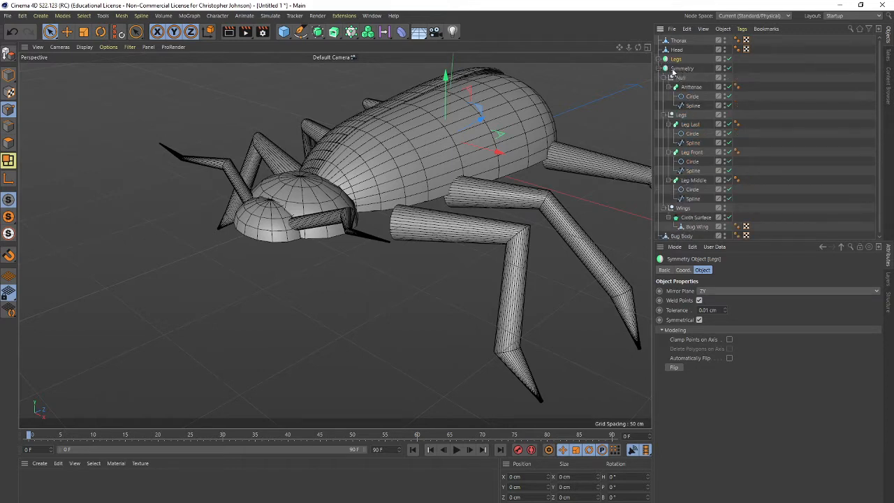
- Duplicate the original Symmetry object again and delete the Legs and Wings groups from the copy
{"action": "left_click", "coordinate": [680, 68]}
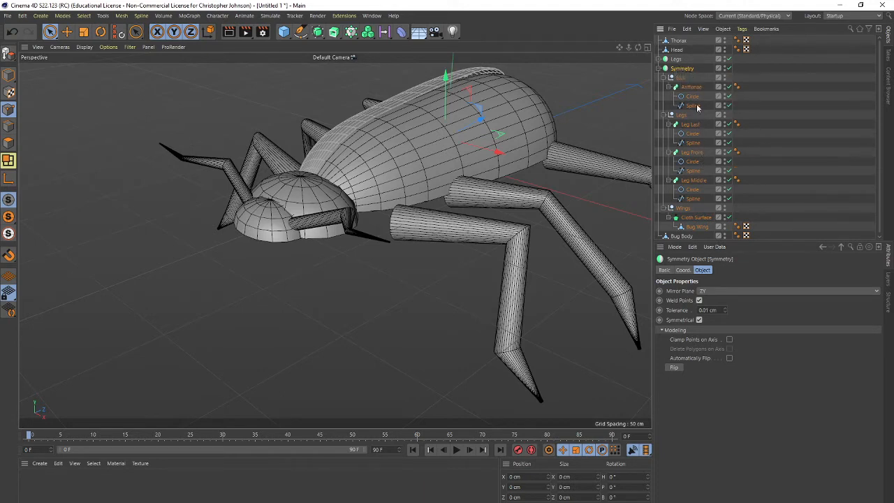
{"action": "left_click", "coordinate": [682, 79]}
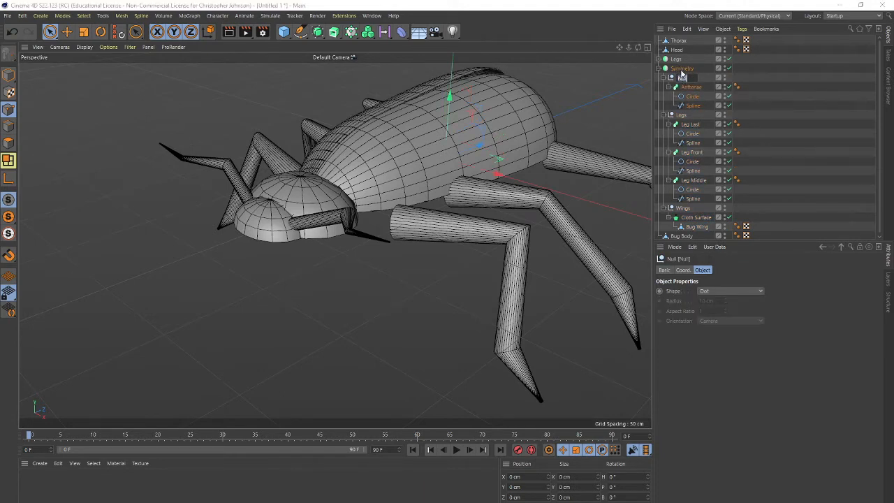
{"action": "double_click", "coordinate": [683, 68]}
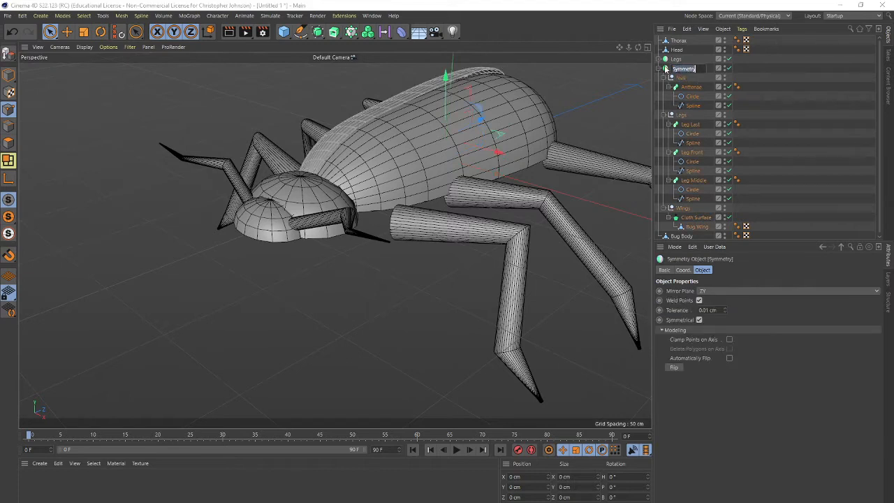
{"action": "left_click", "coordinate": [666, 68]}
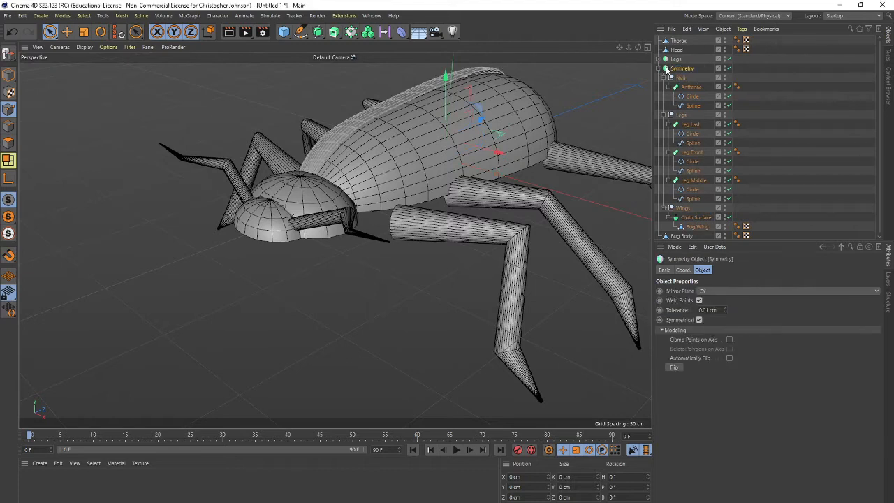
{"action": "key", "text": "ctrl+c"}
{"action": "key", "text": "ctrl+v"}
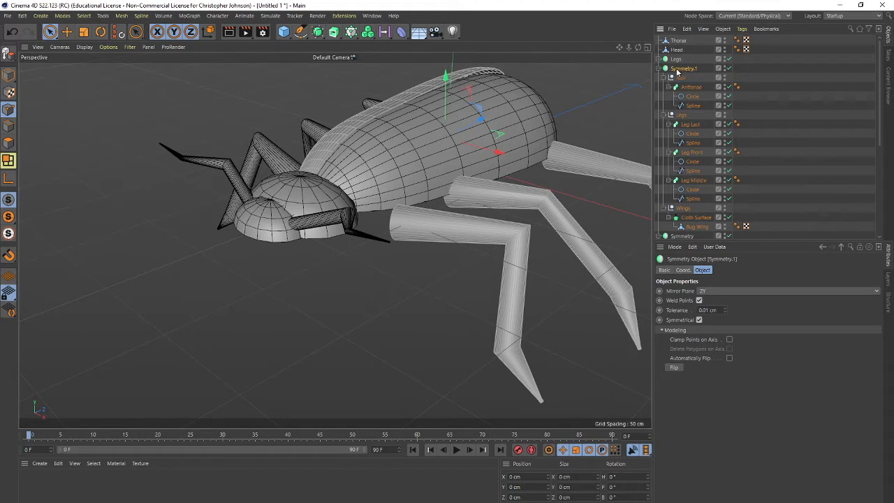
{"action": "left_click", "coordinate": [683, 114]}
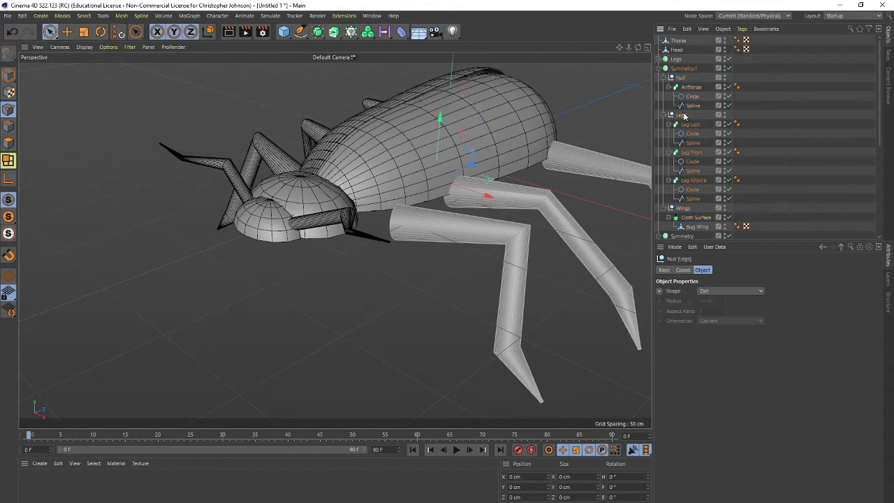
{"action": "key", "text": "Delete"}
{"action": "left_click", "coordinate": [686, 108]}
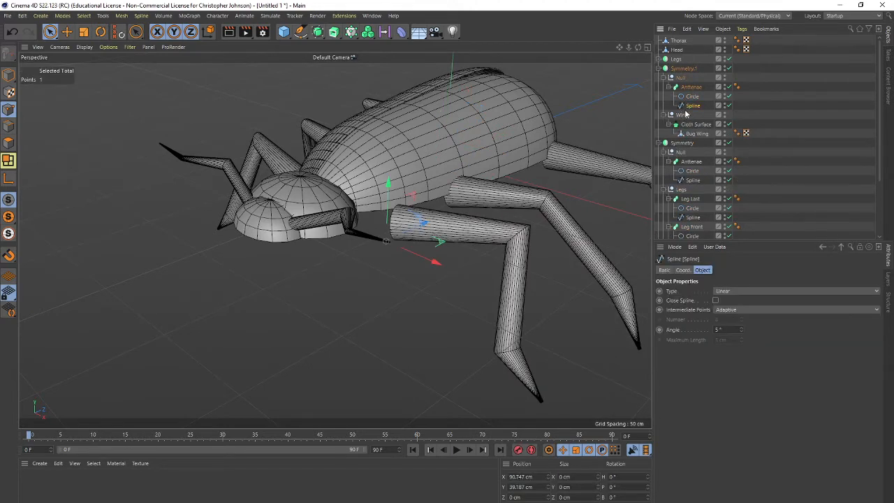
{"action": "left_click", "coordinate": [686, 116]}
{"action": "key", "text": "Delete"}
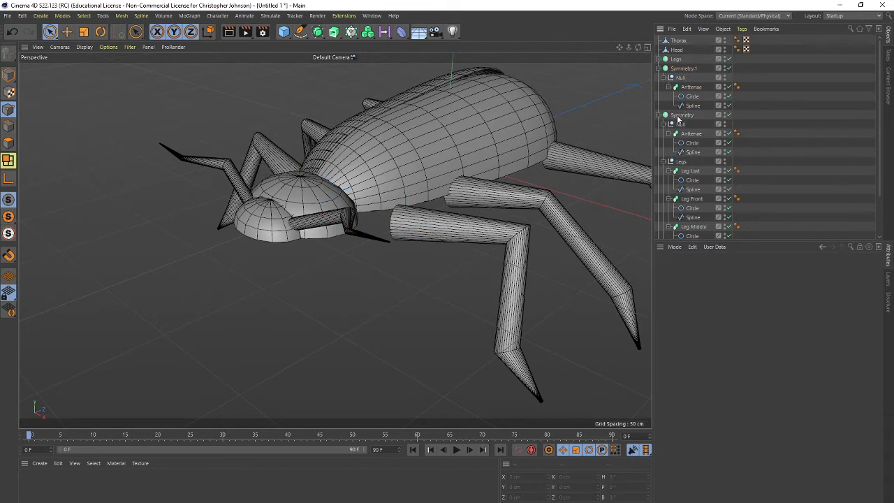
- Rename the antenna-only Symmetry copy as Ant and collapse its hierarchy
{"action": "left_click", "coordinate": [680, 115]}
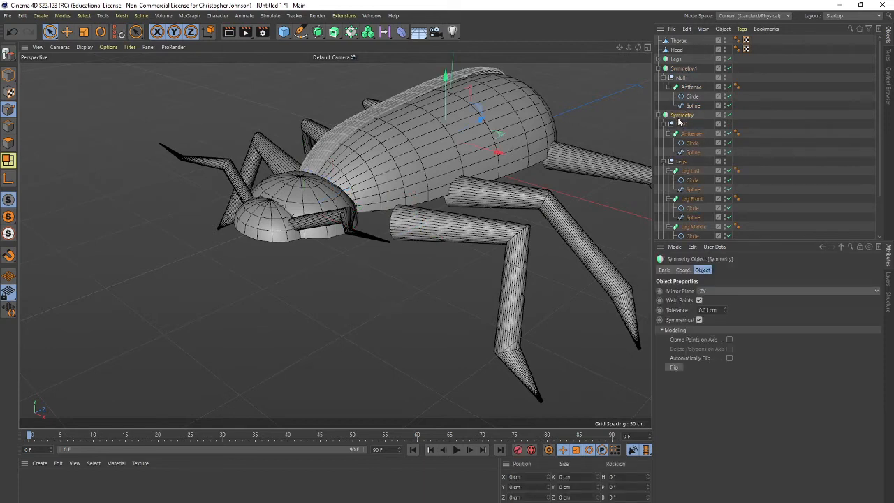
{"action": "scroll", "coordinate": [684, 123], "scroll_direction": "down", "scroll_amount": 3}
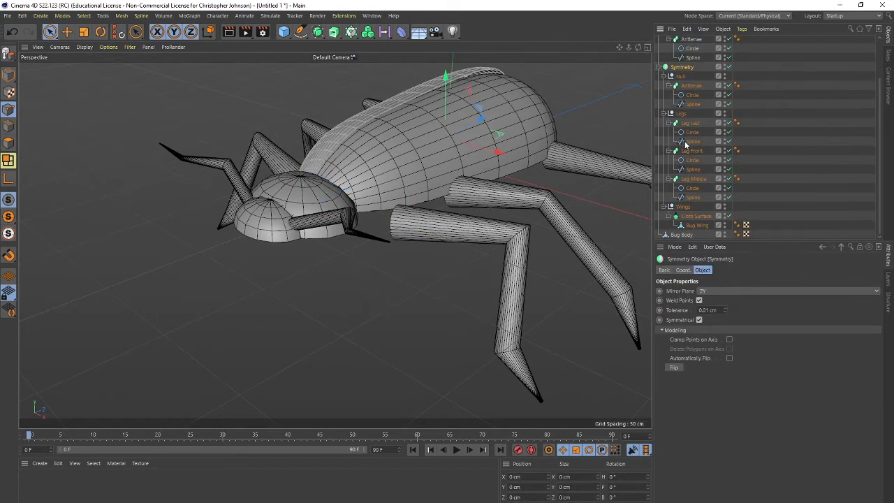
{"action": "left_click", "coordinate": [681, 114]}
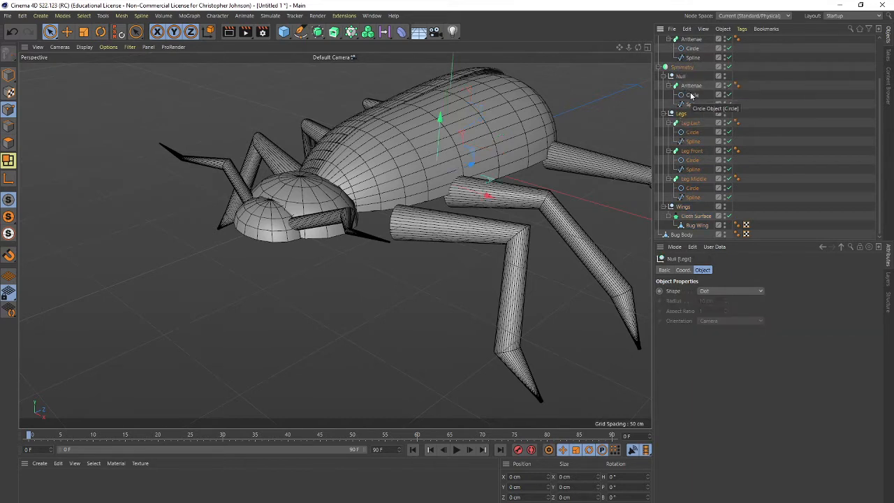
{"action": "scroll", "coordinate": [689, 86], "scroll_direction": "up", "scroll_amount": 3}
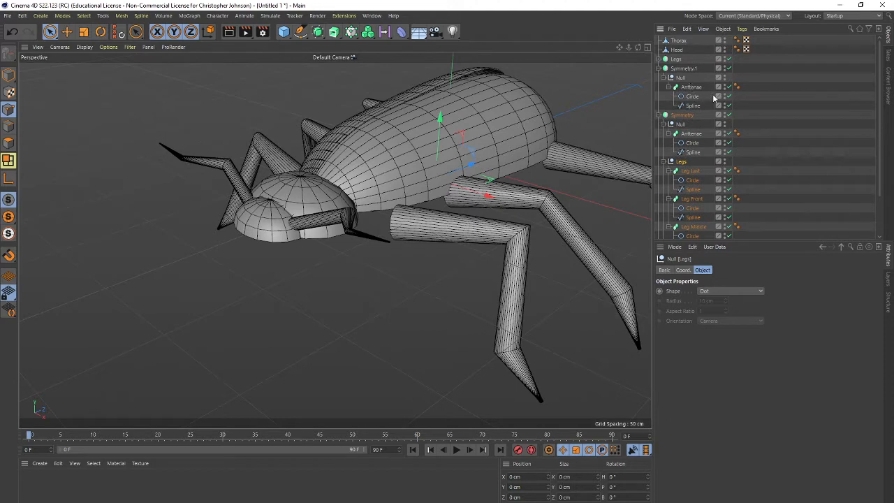
{"action": "left_click", "coordinate": [684, 68]}
{"action": "double_click", "coordinate": [686, 69]}
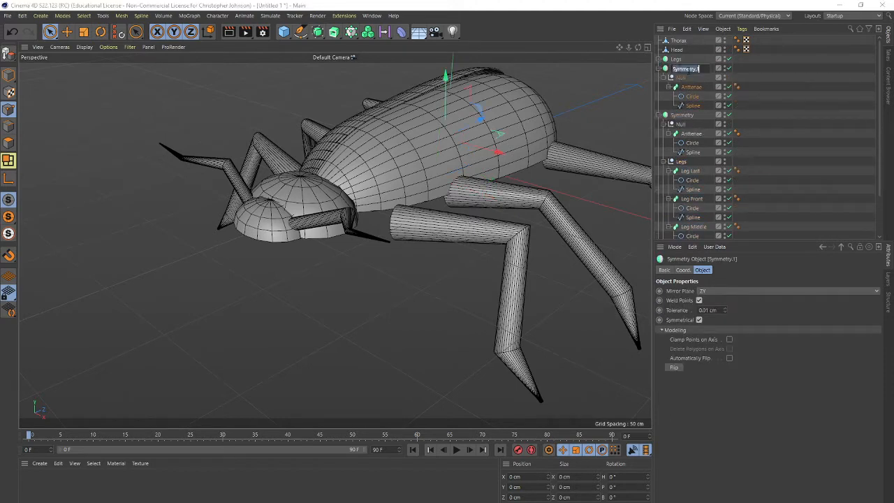
{"action": "type", "text": "Ant"}
{"action": "key", "text": "Return"}
{"action": "left_click", "coordinate": [661, 69]}
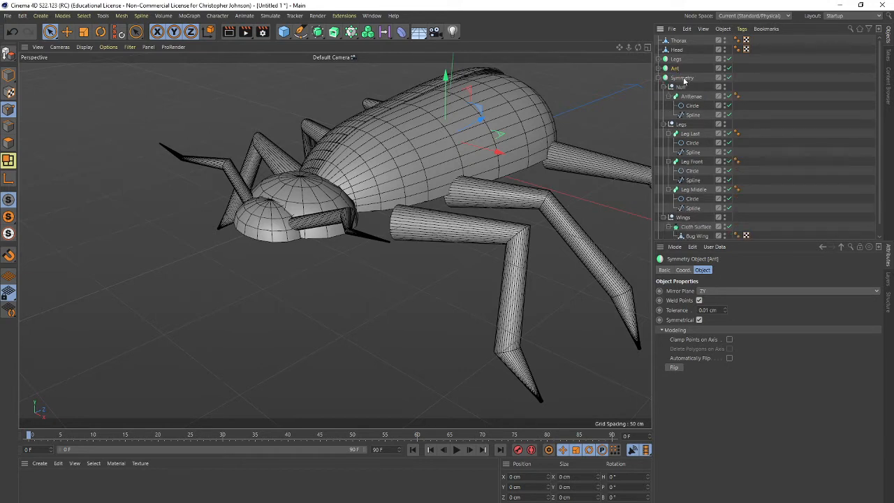
- Rename the original Symmetry object as Wings
{"action": "double_click", "coordinate": [683, 78]}
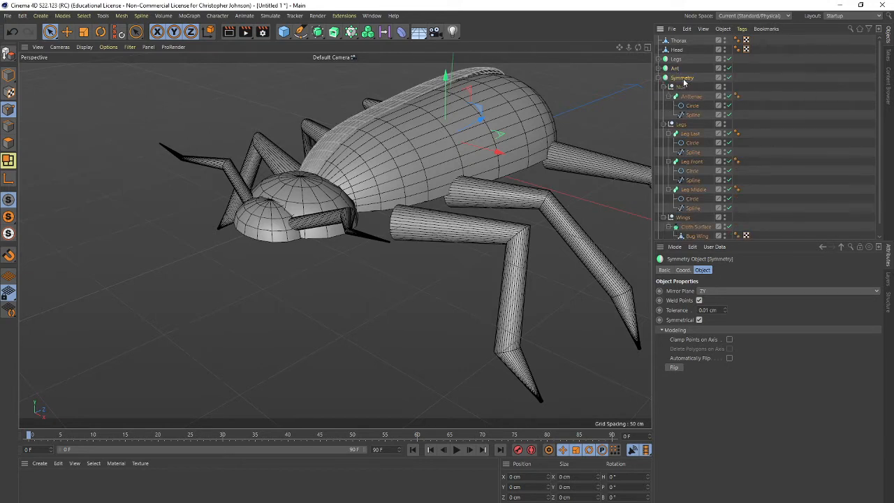
{"action": "type", "text": "W"}
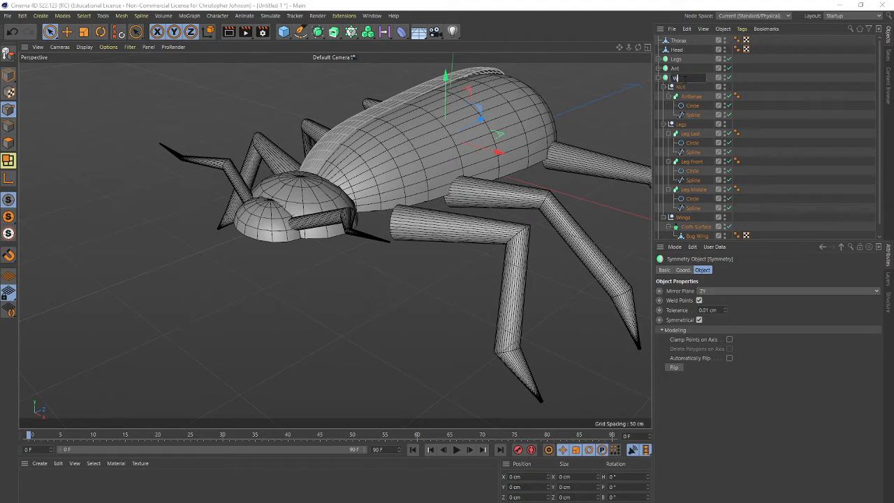
{"action": "type", "text": "ings"}
{"action": "key", "text": "Return"}
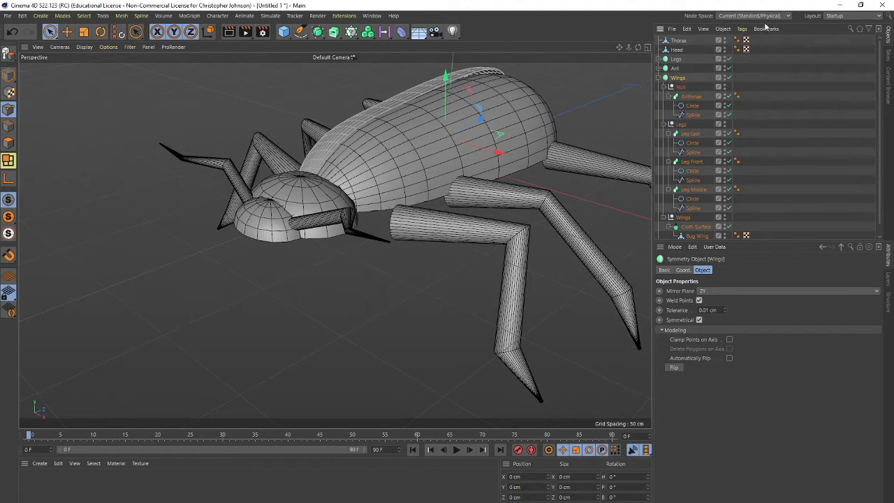
- Delete the antenna Null and the Legs group from the Wings symmetry, and collapse its hierarchy
{"action": "left_click", "coordinate": [682, 88]}
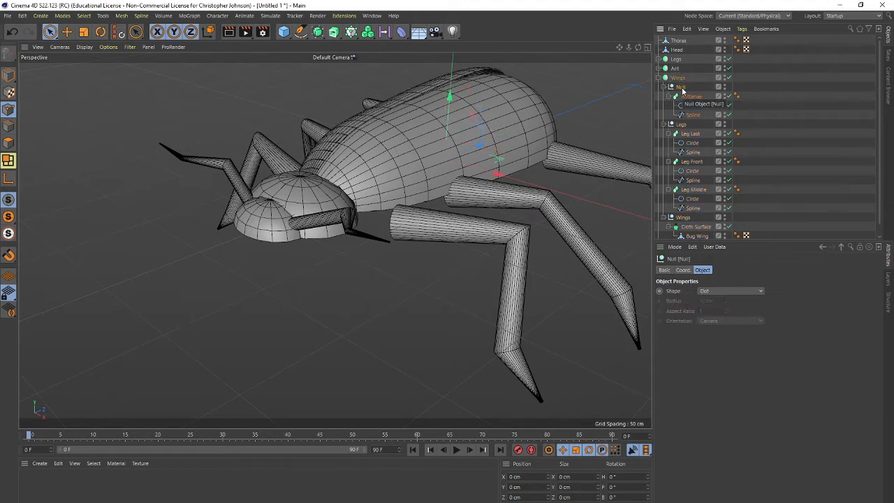
{"action": "key", "text": "Delete"}
{"action": "left_click", "coordinate": [682, 87]}
{"action": "key", "text": "Delete"}
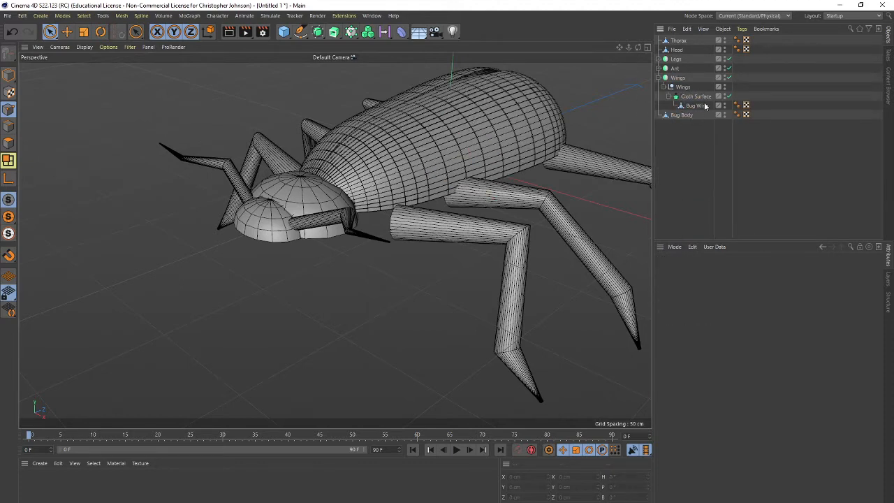
{"action": "left_click", "coordinate": [659, 77]}
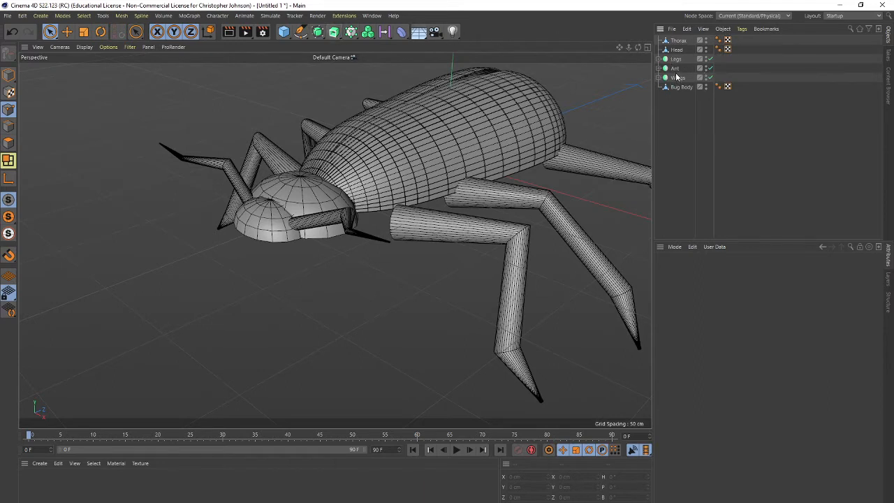
- Duplicate the Wings symmetry and delete the Wings group inside the copy
{"action": "left_click_drag", "start_coordinate": [674, 82], "coordinate": [680, 88], "text": "ctrl"}
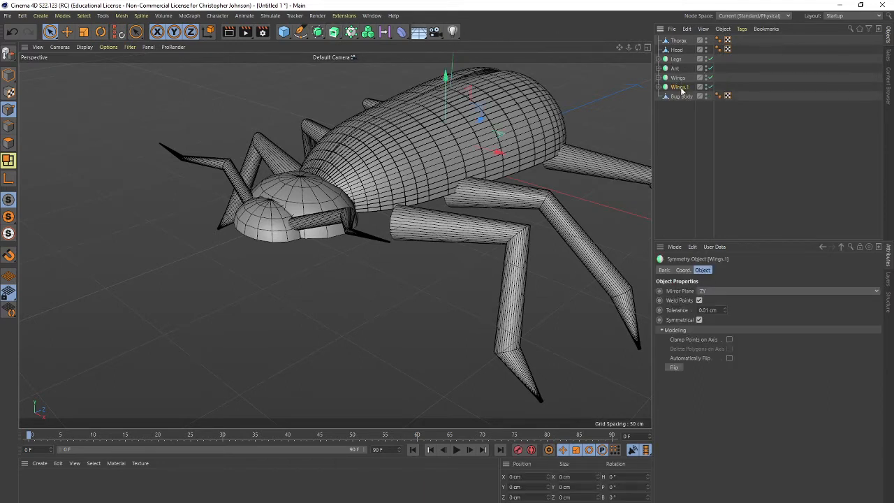
{"action": "left_click", "coordinate": [658, 88]}
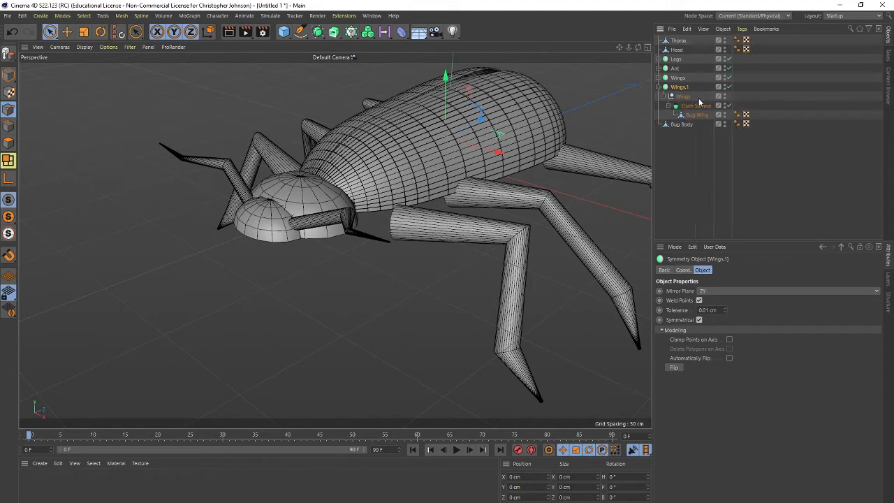
{"action": "left_click", "coordinate": [683, 97]}
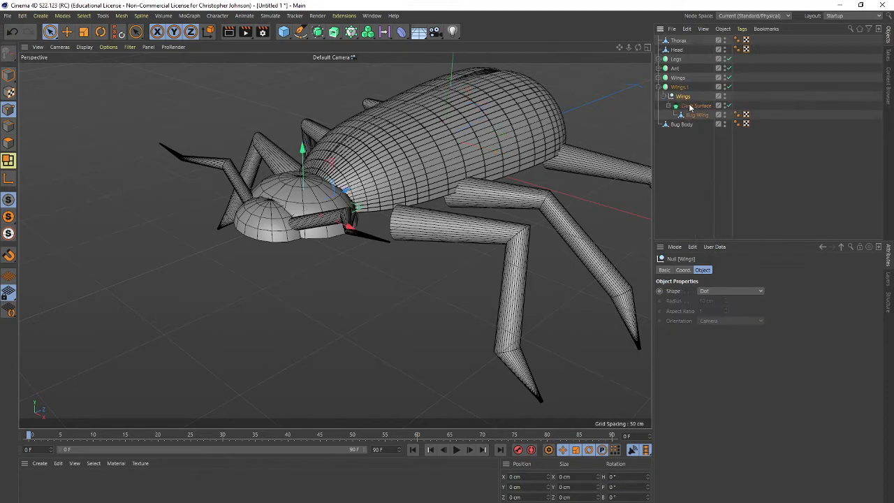
{"action": "key", "text": "Delete"}
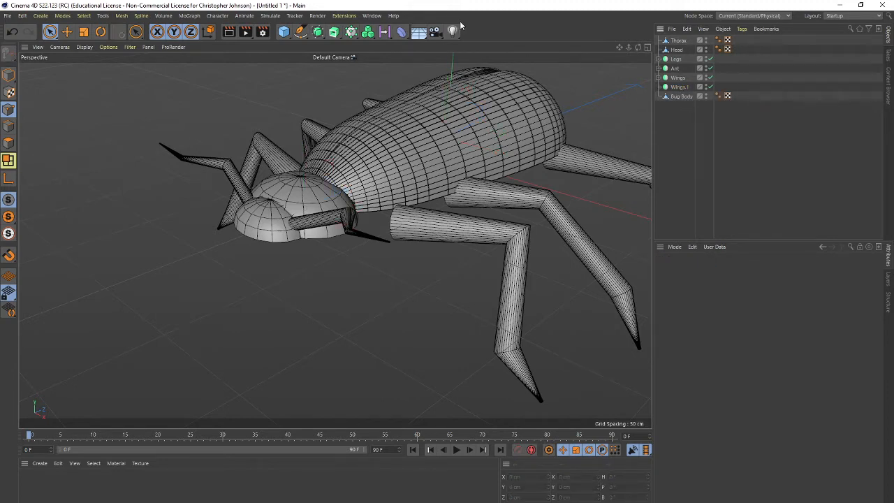
- Add a sphere primitive inside the empty Wings.1 symmetry and rename that symmetry as eyes
{"action": "left_click", "coordinate": [283, 31]}
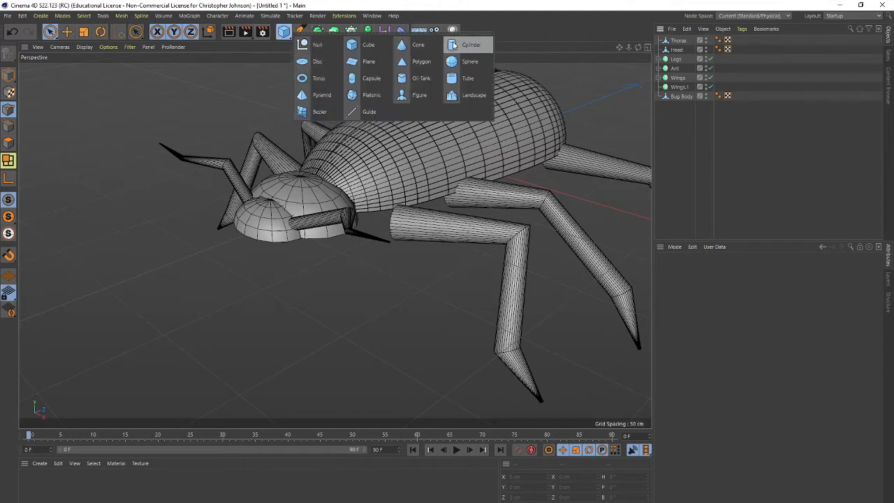
{"action": "left_click", "coordinate": [469, 61]}
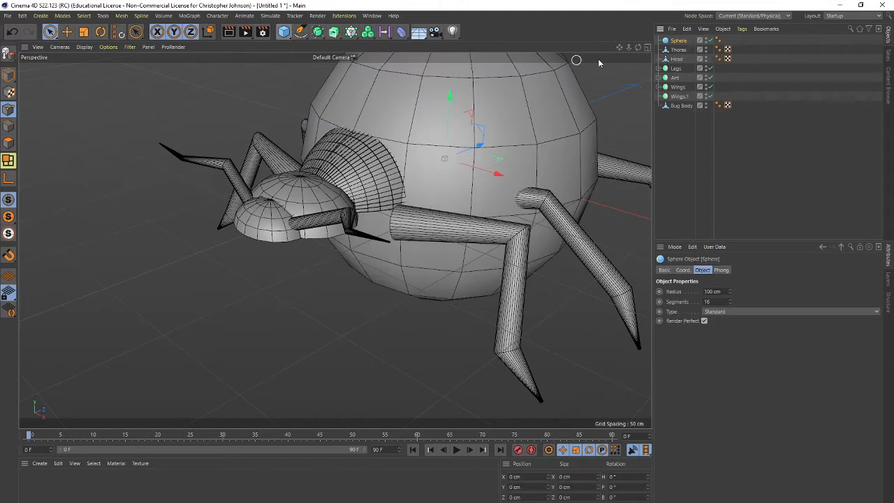
{"action": "left_click_drag", "start_coordinate": [679, 86], "coordinate": [681, 96]}
{"action": "double_click", "coordinate": [681, 86]}
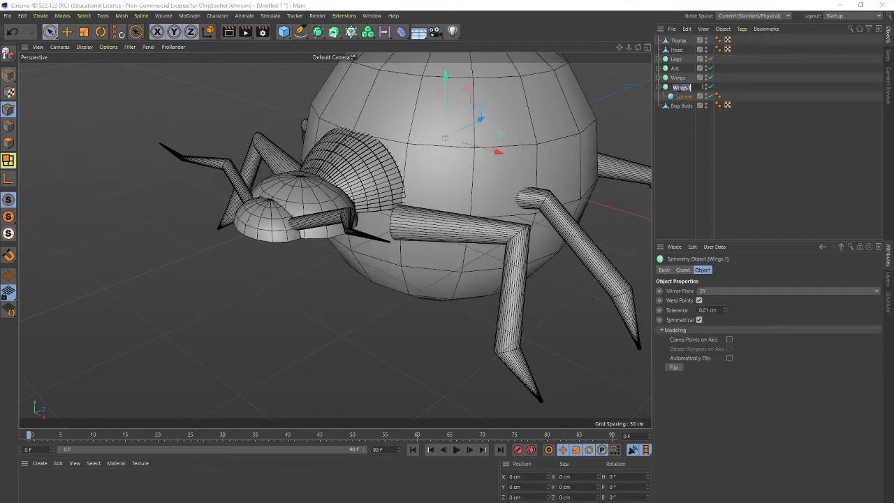
{"action": "type", "text": "eyes"}
{"action": "key", "text": "Return"}
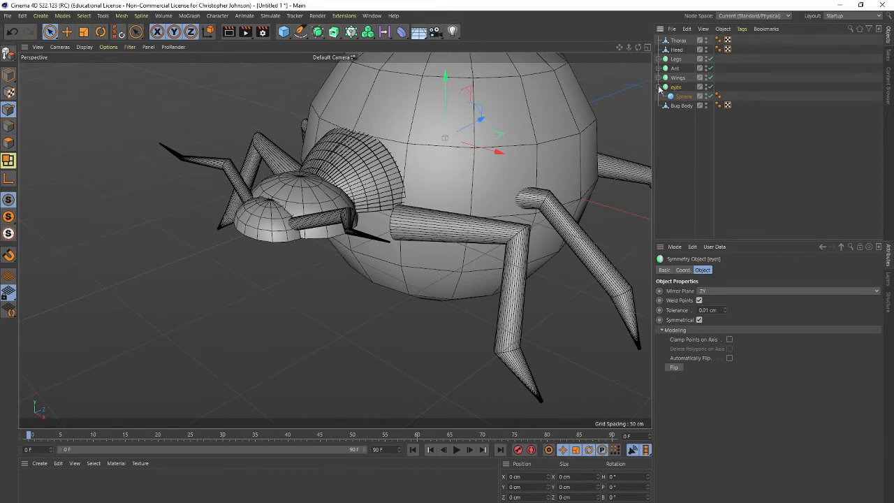
- Change the type of the sphere inside the eyes symmetry to Icosahedron
{"action": "left_click", "coordinate": [687, 97]}
{"action": "left_click", "coordinate": [735, 312]}
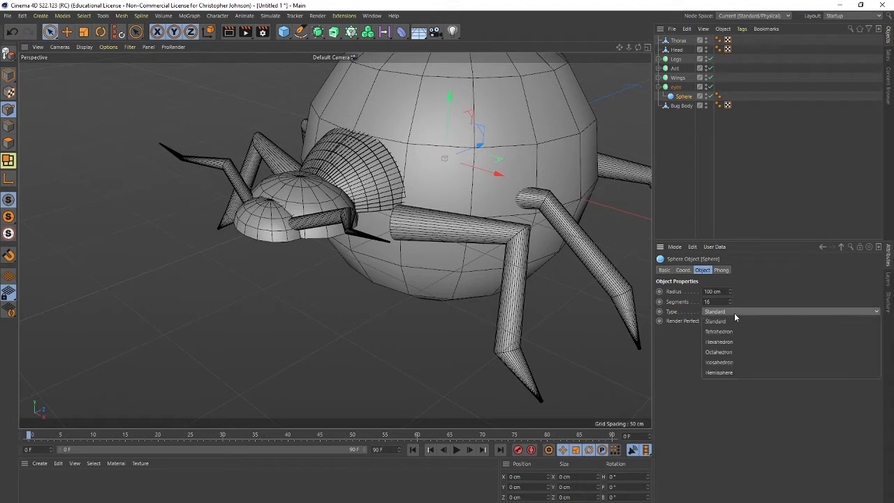
{"action": "left_click", "coordinate": [727, 366]}
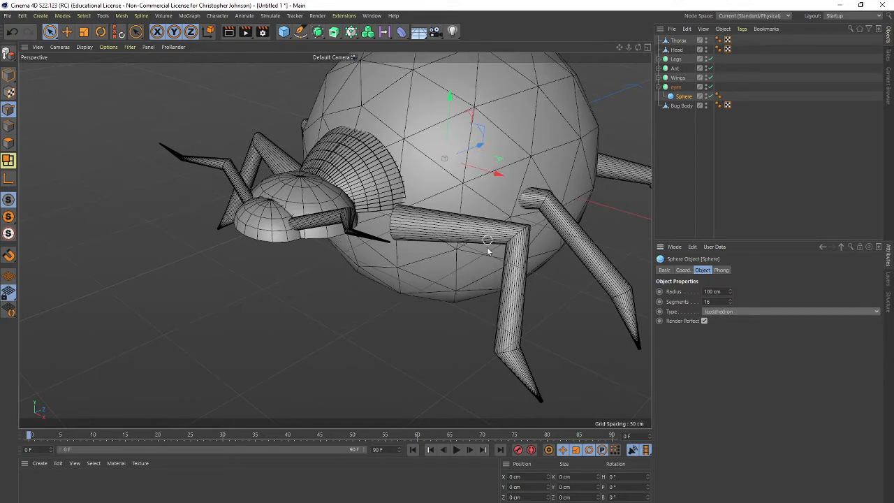
- Scale the eye sphere down and move it forward along the bug's body to the head
{"action": "key", "text": "t"}
{"action": "left_click_drag", "start_coordinate": [460, 296], "coordinate": [266, 342]}
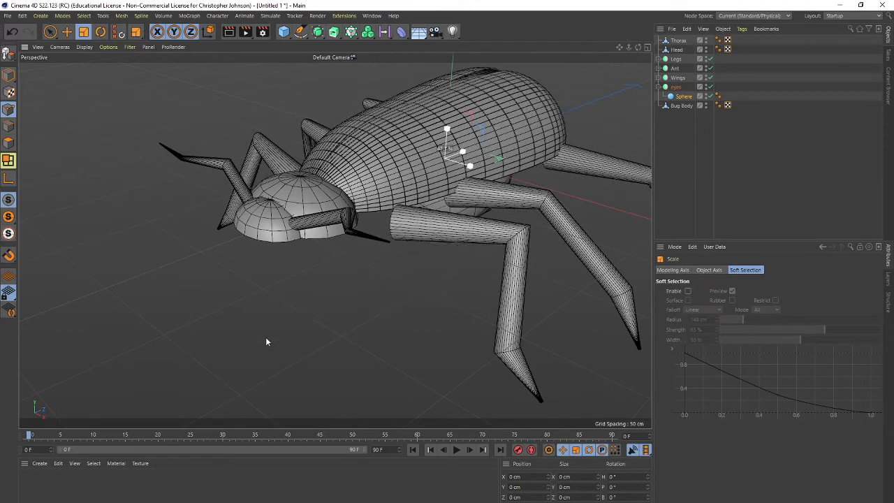
{"action": "key", "text": "e"}
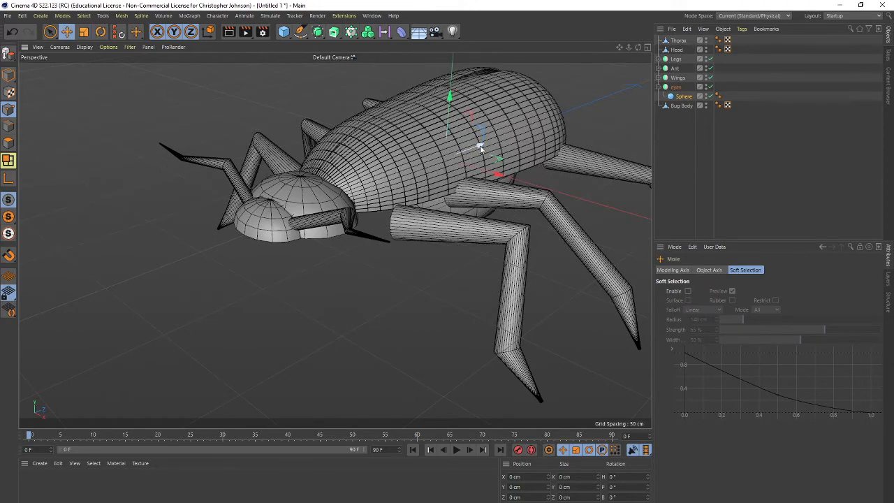
{"action": "left_click_drag", "start_coordinate": [479, 144], "coordinate": [333, 247]}
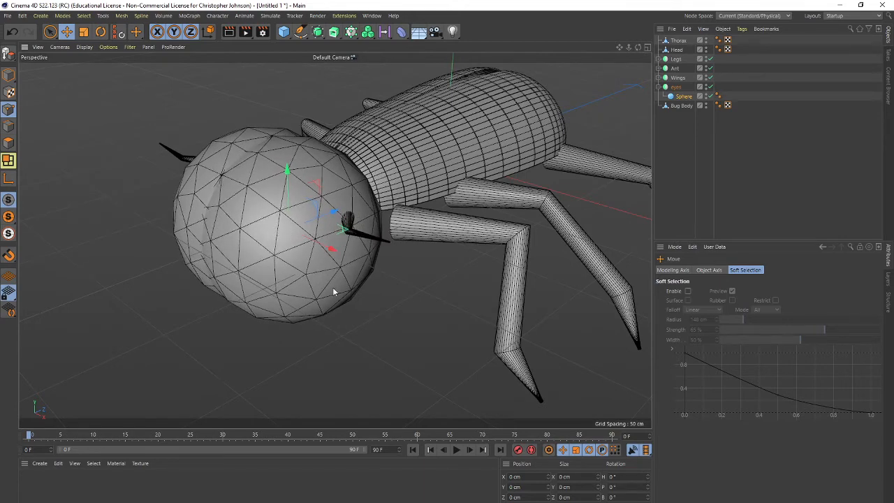
- Scale down the eyes' sphere to about head-detail size and move it onto the front of the head
{"action": "key", "text": "t"}
{"action": "left_click_drag", "start_coordinate": [375, 323], "coordinate": [53, 341]}
{"action": "key", "text": "e"}
{"action": "left_click_drag", "start_coordinate": [287, 169], "coordinate": [286, 148]}
{"action": "left_click_drag", "start_coordinate": [332, 195], "coordinate": [327, 197]}
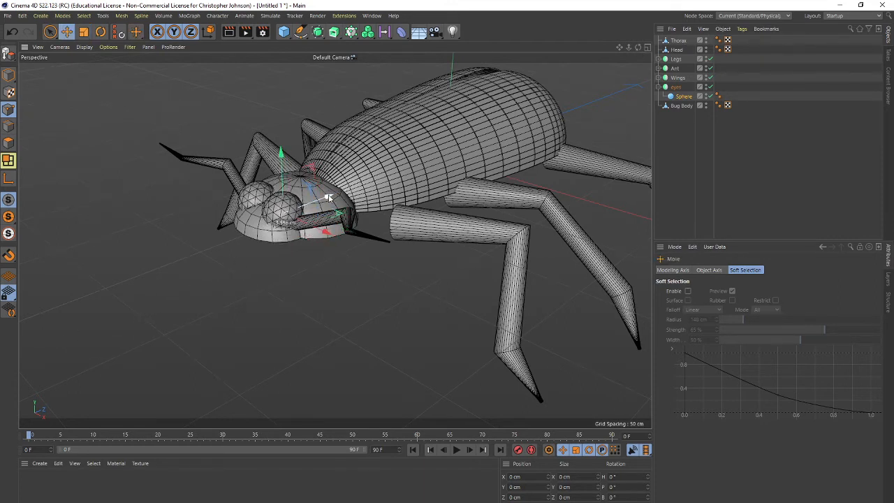
- Shrink the eye sphere further and nudge it back so the mirrored eyes sit partly sunk into the head
{"action": "key", "text": "t"}
{"action": "left_click_drag", "start_coordinate": [334, 340], "coordinate": [211, 346]}
{"action": "key", "text": "e"}
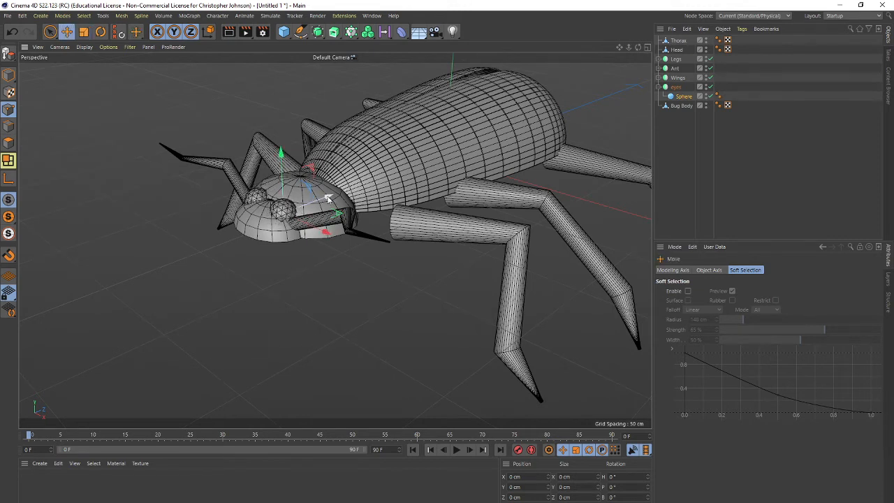
{"action": "left_click_drag", "start_coordinate": [327, 200], "coordinate": [320, 207]}
{"action": "key", "text": "t"}
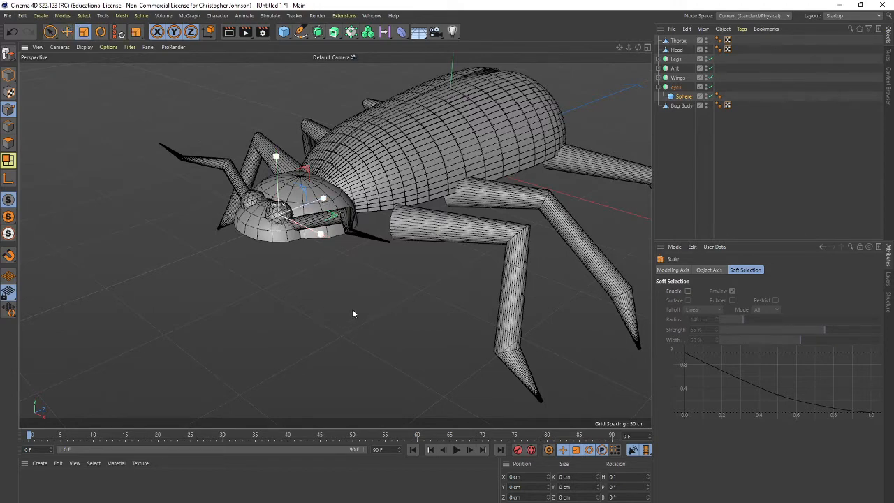
{"action": "scroll", "coordinate": [306, 284], "scroll_direction": "up", "scroll_amount": 5}
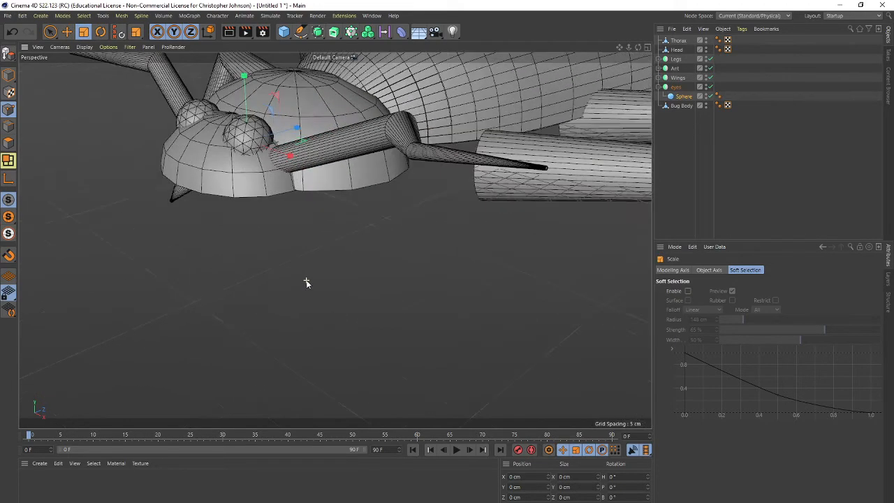
{"action": "left_click_drag", "start_coordinate": [272, 260], "coordinate": [311, 270], "text": "alt"}
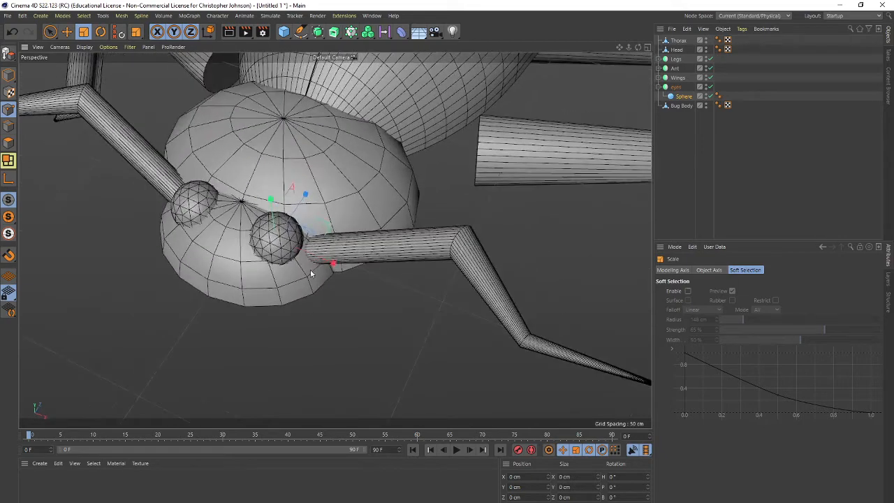
{"action": "key", "text": "e"}
{"action": "left_click_drag", "start_coordinate": [304, 198], "coordinate": [304, 200]}
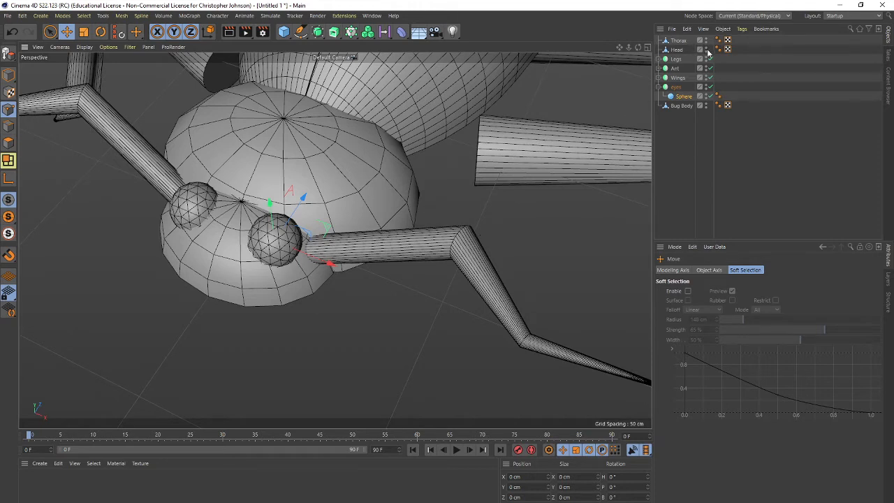
- Select the two connected vertical edges at the front centre of the Head object
{"action": "left_click", "coordinate": [676, 51]}
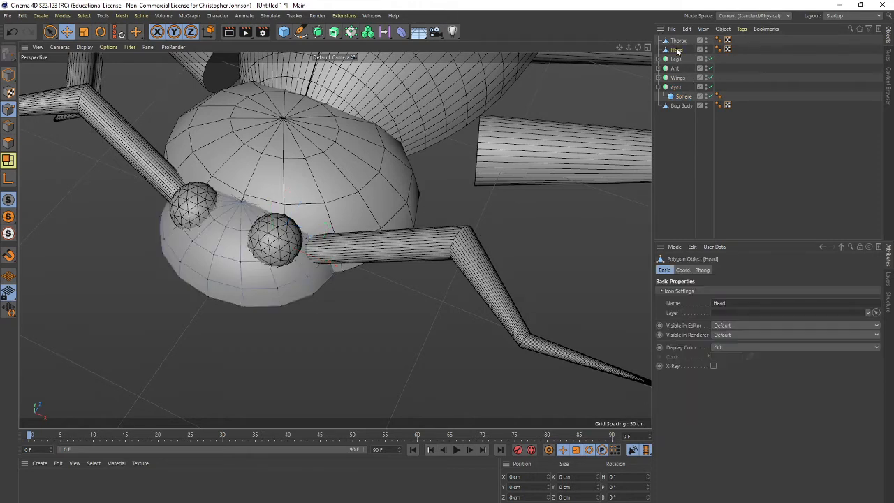
{"action": "left_click", "coordinate": [9, 127]}
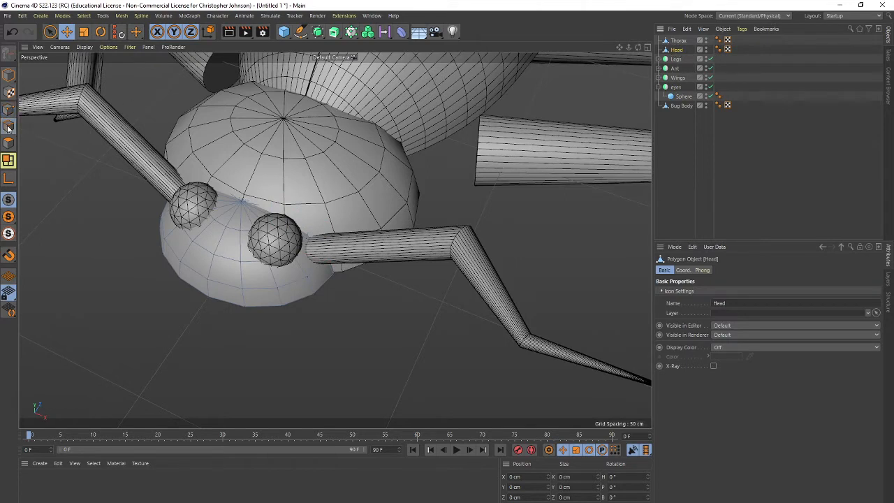
{"action": "left_click", "coordinate": [208, 290]}
{"action": "left_click", "coordinate": [213, 267], "text": "shift"}
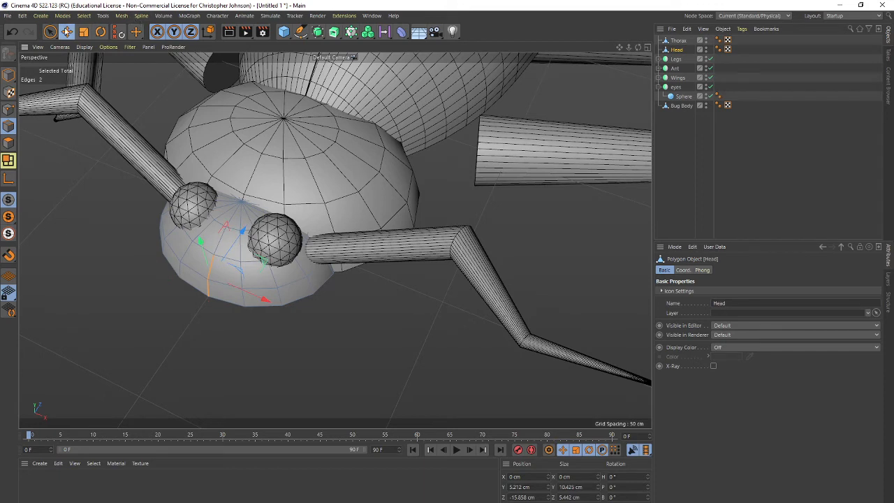
- Apply a soft selection with 7 cm radius and 57% strength, and push the selected head edges backward to form a front crease
{"action": "left_click", "coordinate": [49, 31]}
{"action": "left_click", "coordinate": [90, 46]}
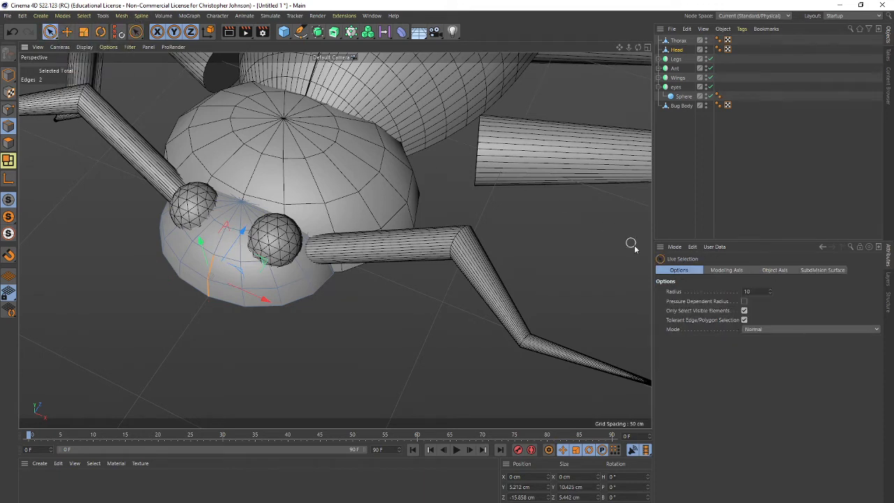
{"action": "left_click", "coordinate": [764, 329]}
{"action": "left_click", "coordinate": [761, 358]}
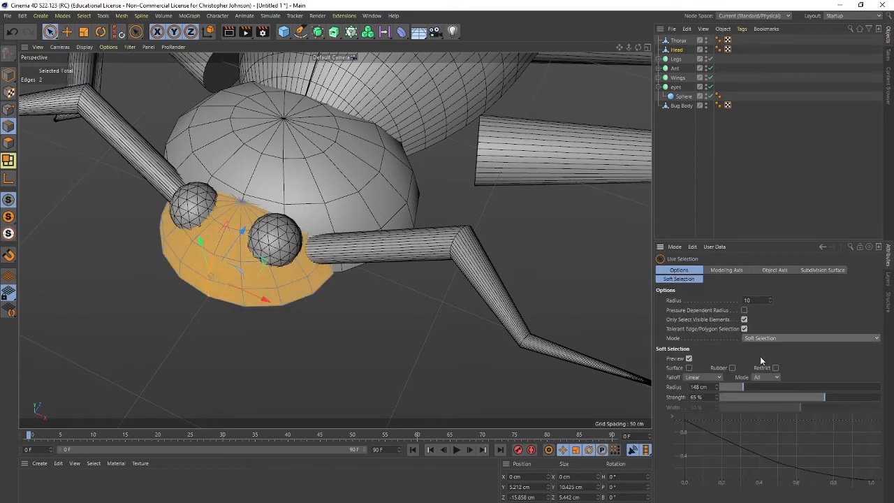
{"action": "left_click", "coordinate": [727, 386]}
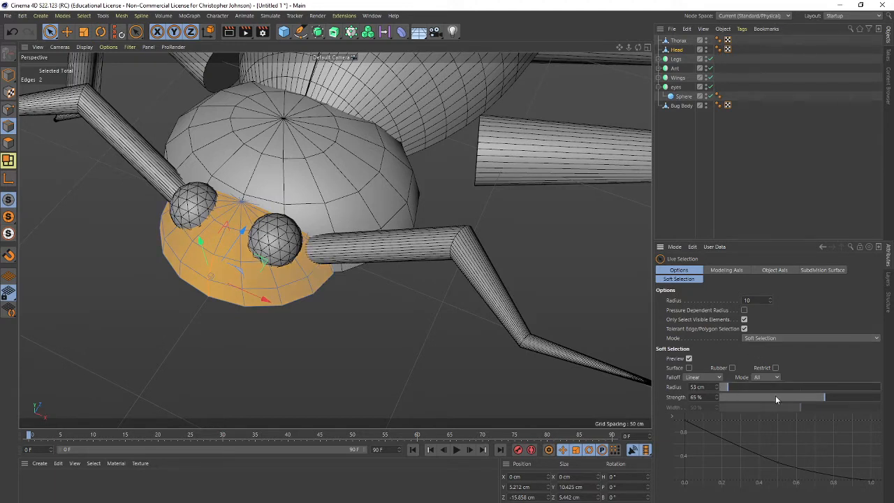
{"action": "left_click_drag", "start_coordinate": [814, 397], "coordinate": [781, 398]}
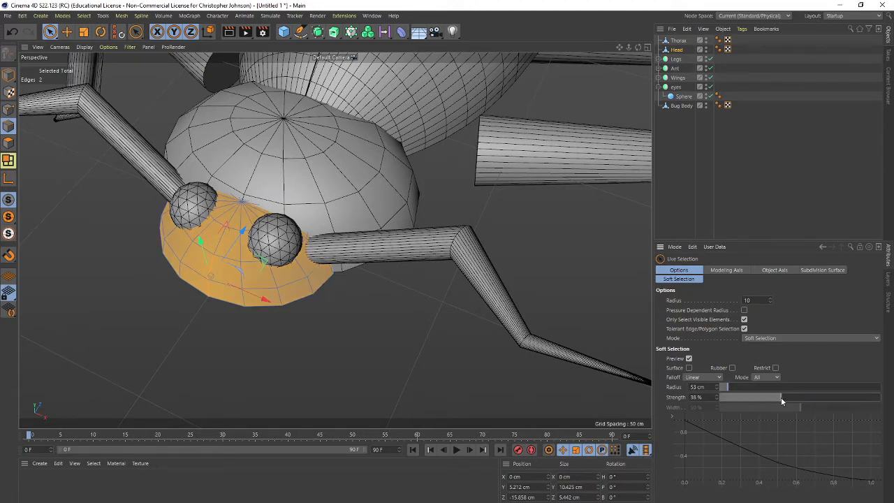
{"action": "left_click", "coordinate": [723, 386]}
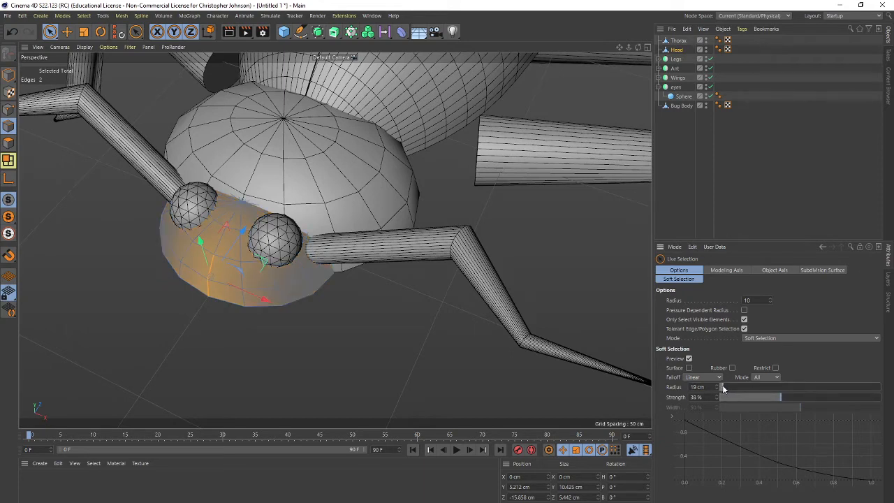
{"action": "left_click_drag", "start_coordinate": [773, 399], "coordinate": [812, 397]}
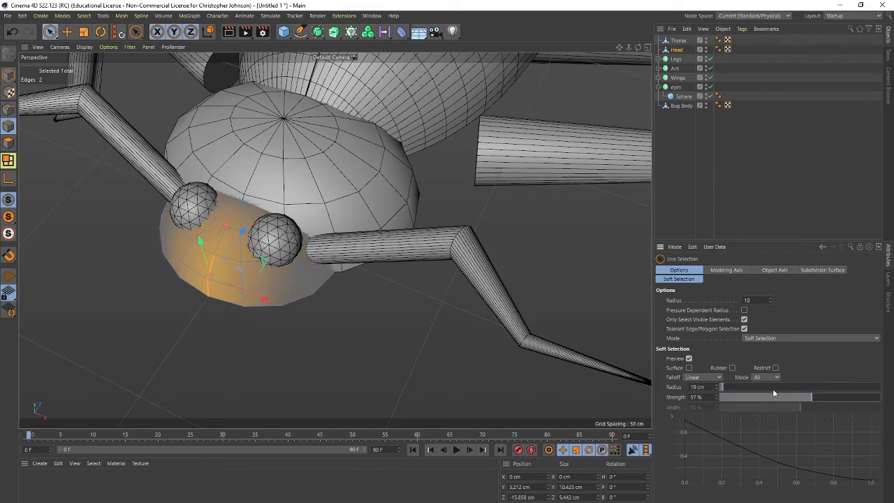
{"action": "left_click_drag", "start_coordinate": [724, 389], "coordinate": [721, 392]}
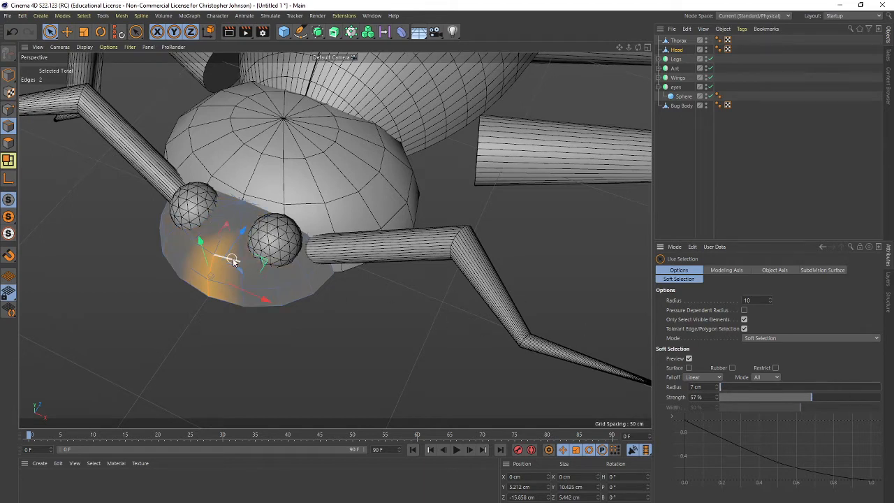
{"action": "mouse_move", "coordinate": [242, 231]}
{"action": "left_mouse_down"}
{"action": "mouse_move", "coordinate": [257, 207]}
{"action": "mouse_move", "coordinate": [251, 218]}
{"action": "left_mouse_up"}
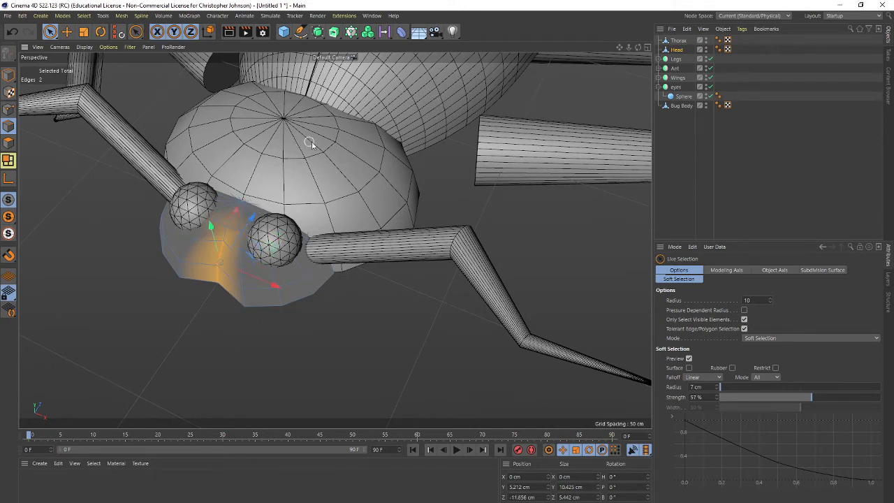
- Duplicate the Thorax object and name the copy Pincer
{"action": "left_click", "coordinate": [681, 40]}
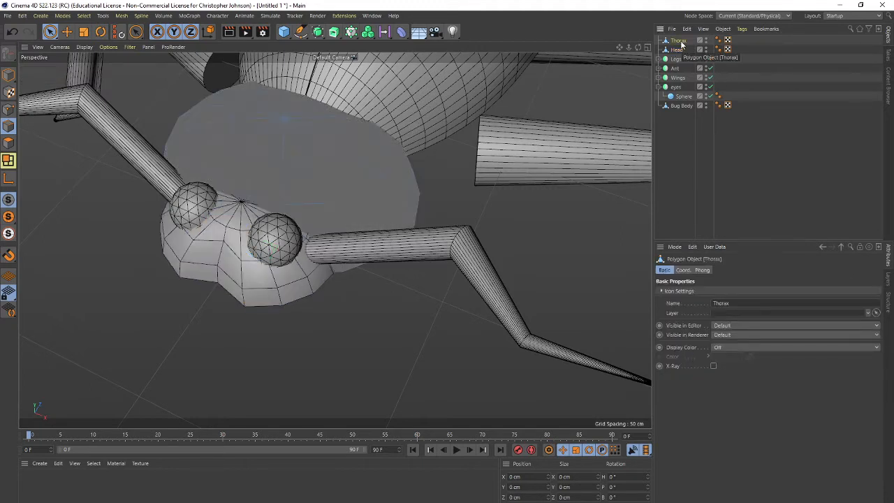
{"action": "left_click_drag", "start_coordinate": [681, 42], "coordinate": [680, 41]}
{"action": "double_click", "coordinate": [682, 41]}
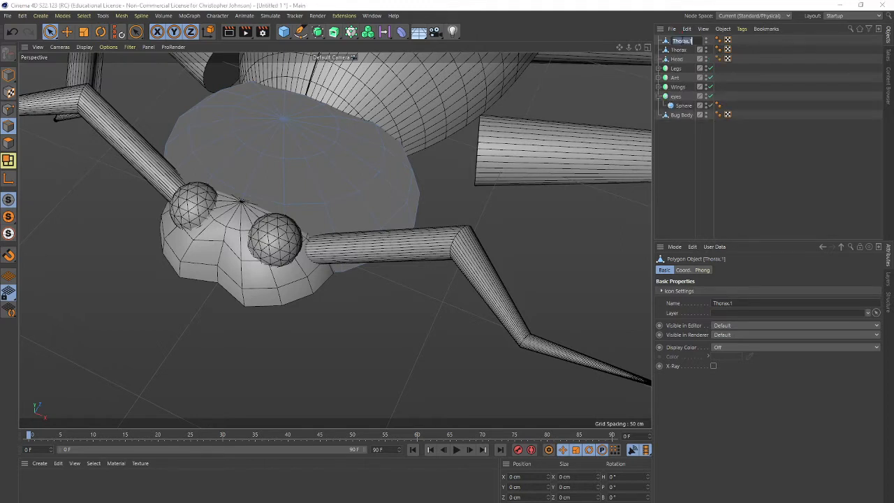
{"action": "type", "text": "Pincer"}
{"action": "key", "text": "Return"}
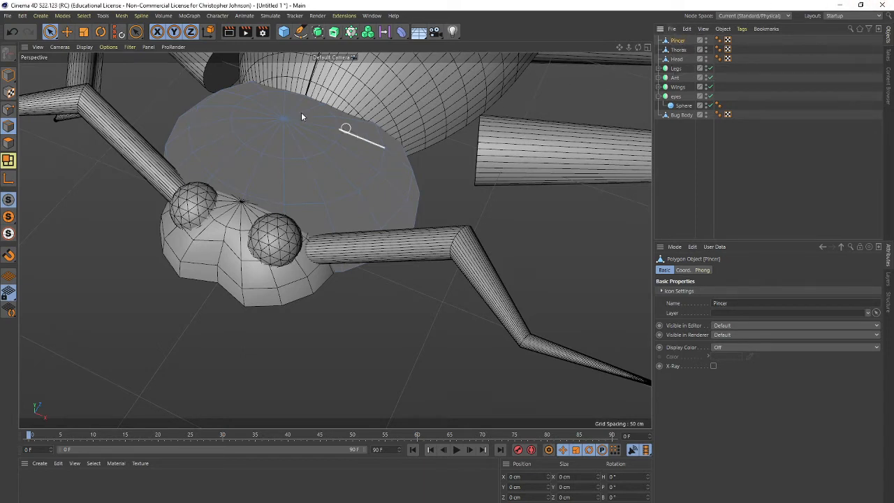
- Move the whole Pincer object forward over the head to about Z -168 cm and rotate it to -90° pitch and 90° bank
{"action": "left_click", "coordinate": [8, 75]}
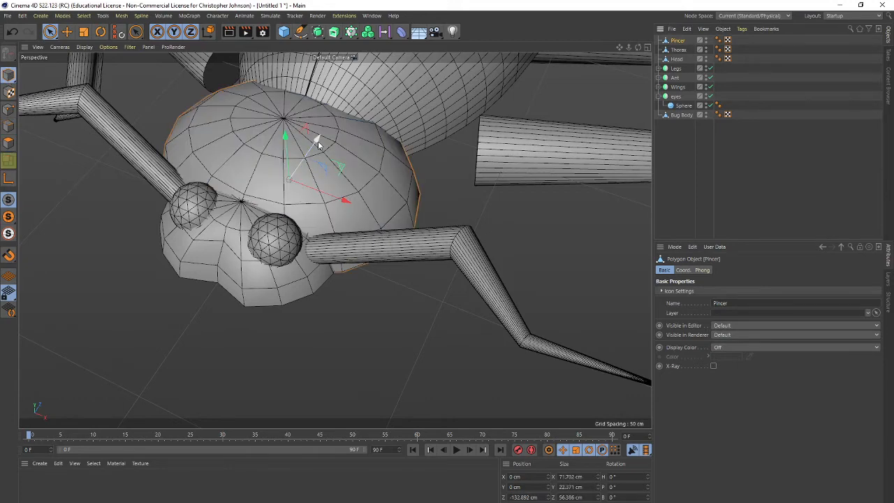
{"action": "left_click_drag", "start_coordinate": [317, 140], "coordinate": [248, 236]}
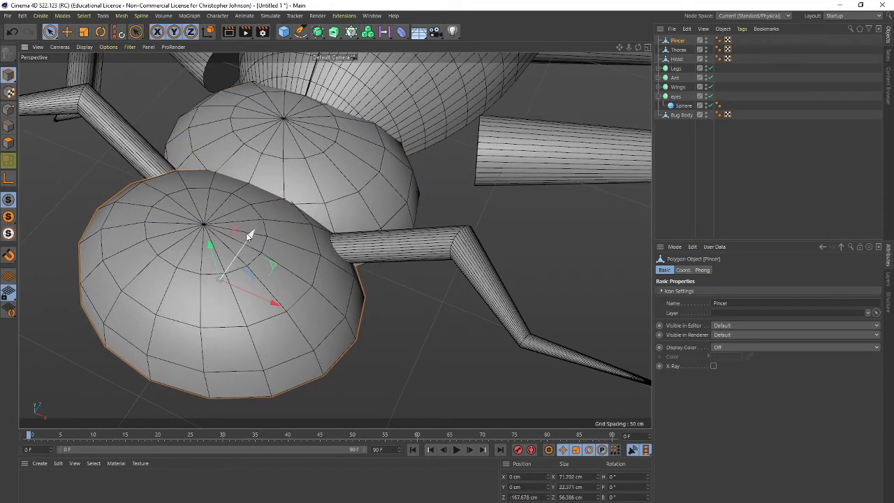
{"action": "key", "text": "r"}
{"action": "left_click_drag", "start_coordinate": [208, 273], "coordinate": [243, 235]}
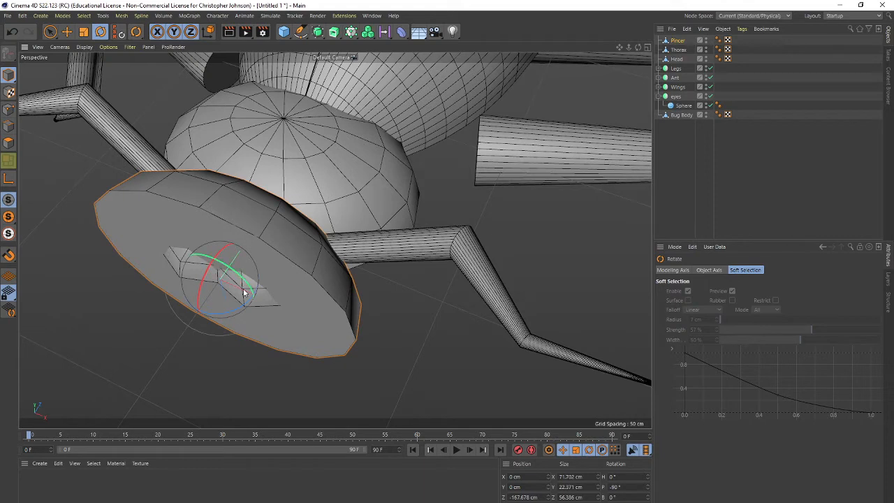
{"action": "left_click_drag", "start_coordinate": [243, 306], "coordinate": [177, 313]}
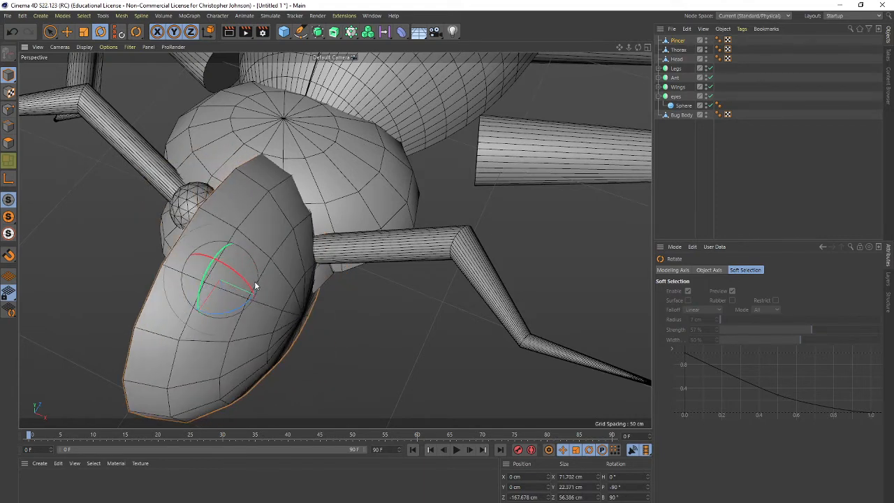
- Move the Pincer object farther forward, clear of the head, to about Z -201 cm
{"action": "left_click_drag", "start_coordinate": [256, 286], "coordinate": [421, 245], "text": "alt"}
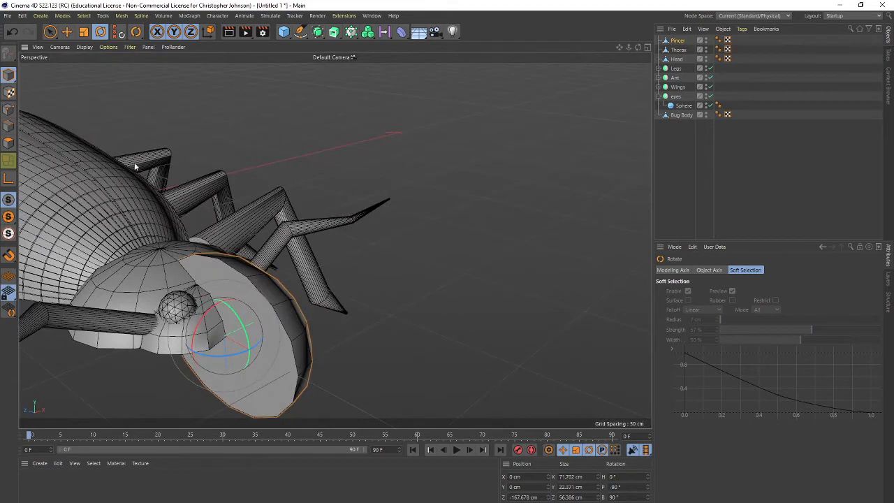
{"action": "left_click", "coordinate": [9, 109]}
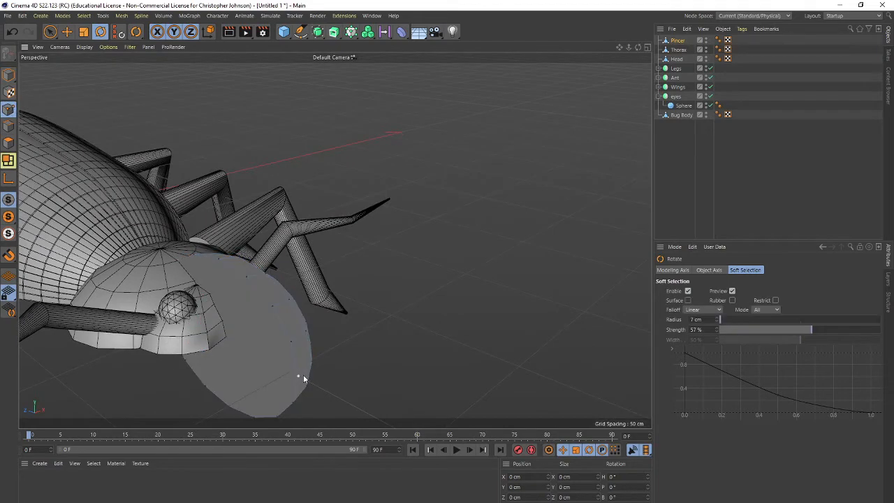
{"action": "left_click_drag", "start_coordinate": [351, 342], "coordinate": [447, 269], "text": "alt"}
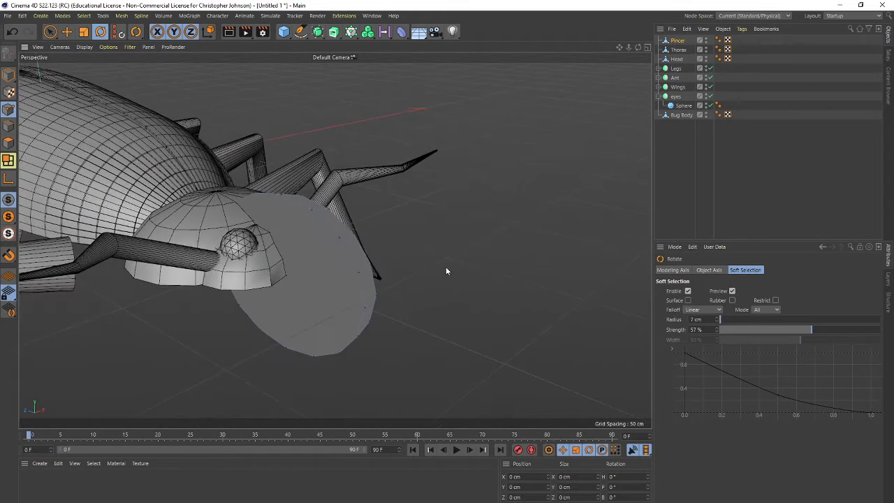
{"action": "left_click", "coordinate": [9, 75]}
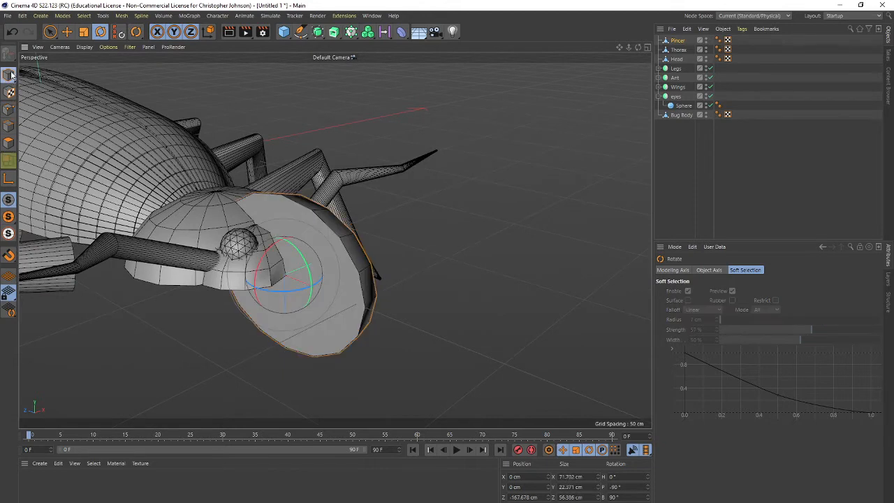
{"action": "key", "text": "e"}
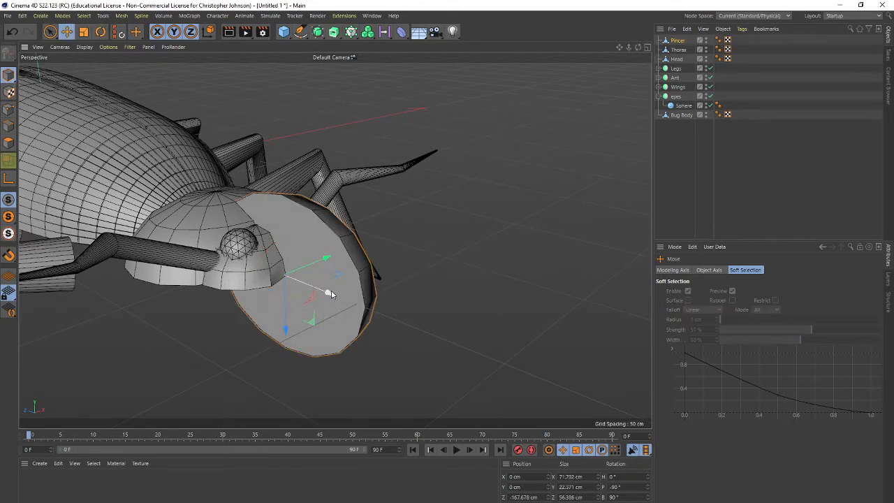
{"action": "left_click_drag", "start_coordinate": [329, 296], "coordinate": [420, 309]}
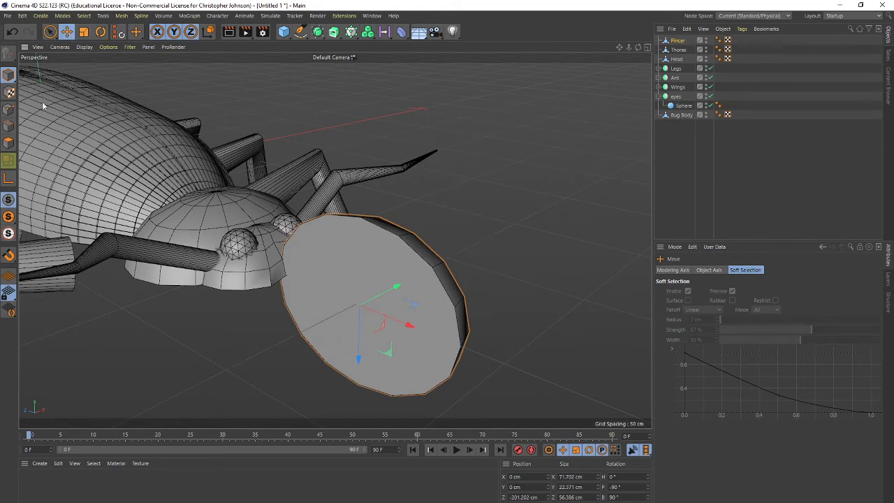
- Line-cut the Pincer's flat face in point mode, joining the two opposite rim vertices just behind its front tip
{"action": "left_click", "coordinate": [8, 109]}
{"action": "right_click", "coordinate": [495, 173]}
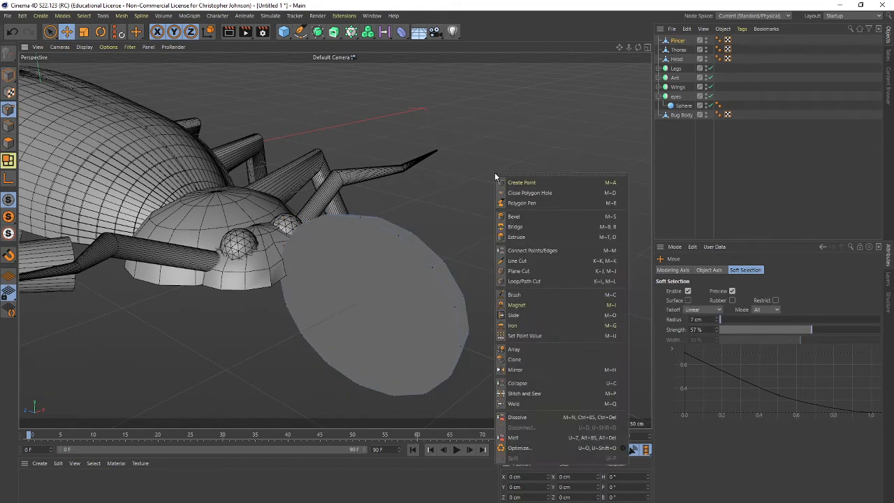
{"action": "left_click", "coordinate": [519, 260]}
{"action": "left_click", "coordinate": [454, 308]}
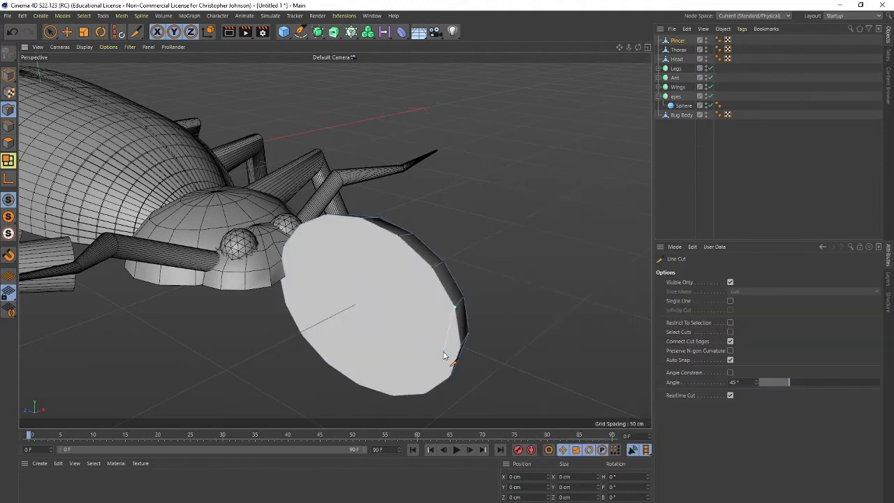
{"action": "left_click", "coordinate": [426, 395]}
{"action": "key", "text": "ctrl+z"}
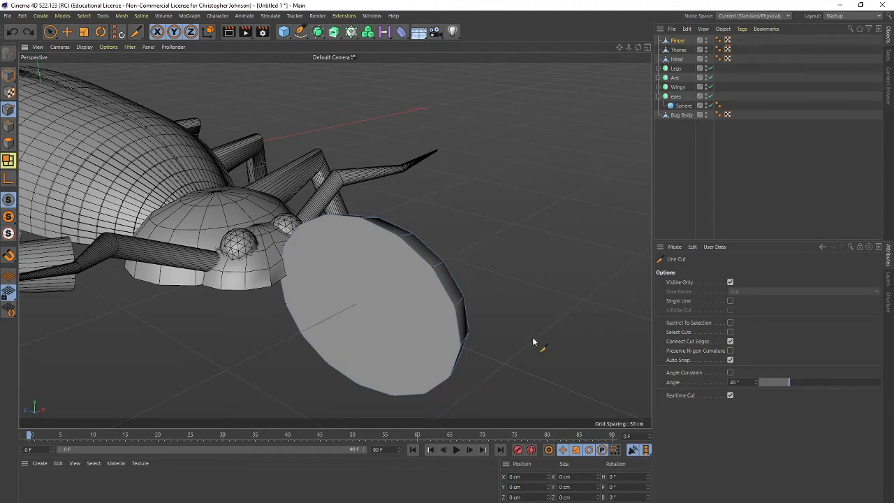
{"action": "left_click_drag", "start_coordinate": [507, 355], "coordinate": [515, 296], "text": "alt"}
{"action": "left_click", "coordinate": [489, 264]}
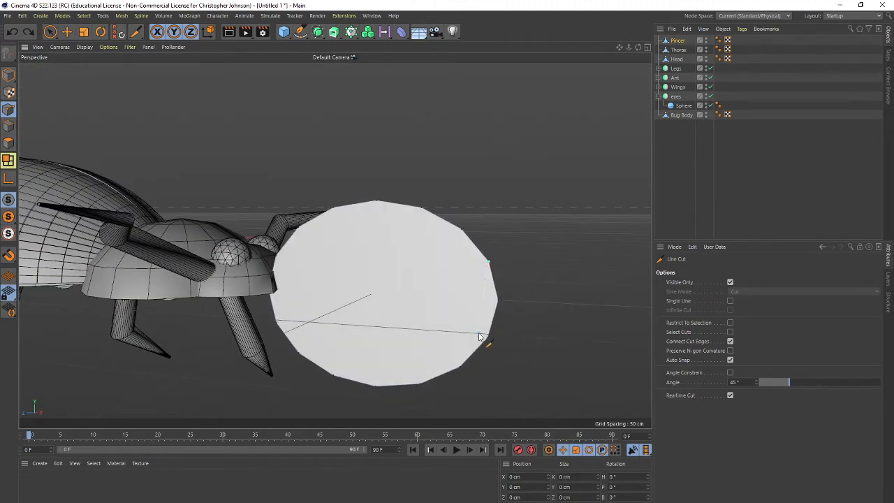
{"action": "left_click", "coordinate": [488, 339]}
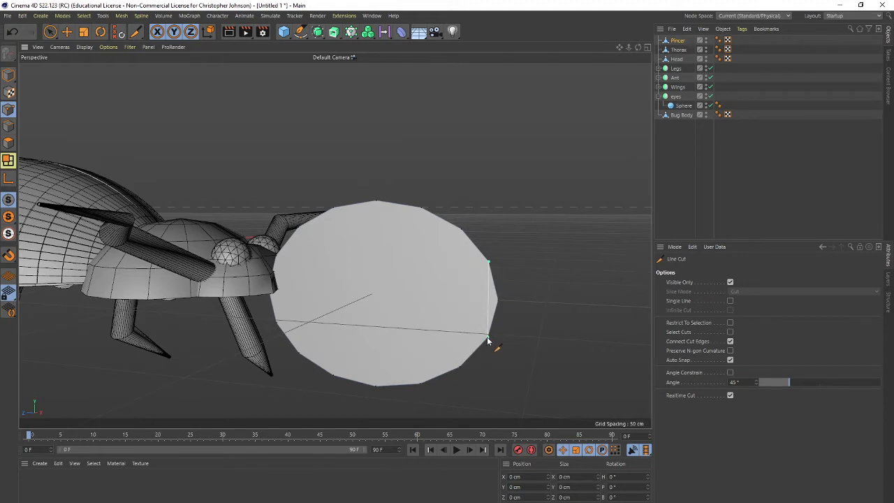
{"action": "key", "text": "Escape"}
- Try three more parallel line cuts across the Pincer's flat face between opposite rim vertices, and undo them
{"action": "left_click", "coordinate": [460, 229]}
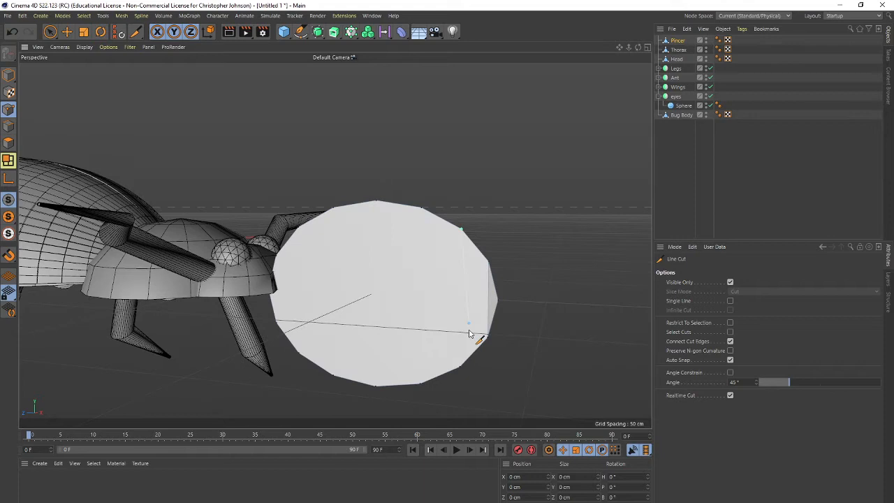
{"action": "left_click", "coordinate": [460, 367]}
{"action": "key", "text": "Escape"}
{"action": "left_click", "coordinate": [421, 208]}
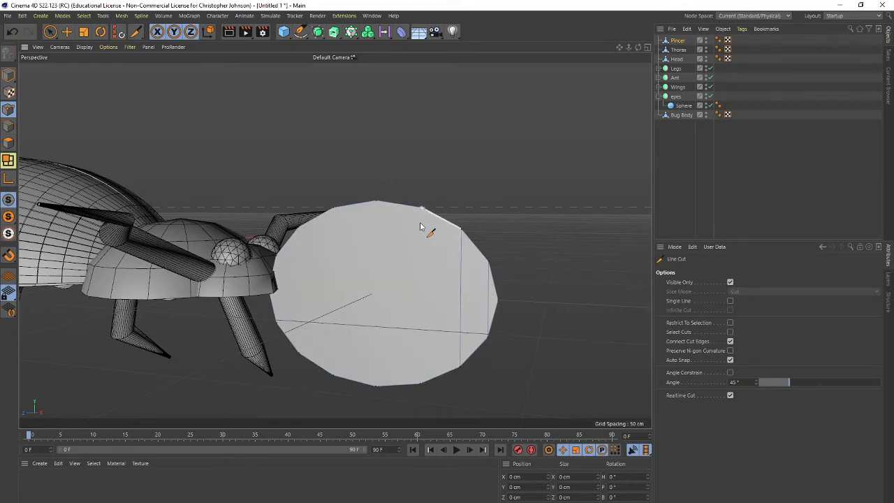
{"action": "left_click", "coordinate": [424, 386]}
{"action": "key", "text": "Escape"}
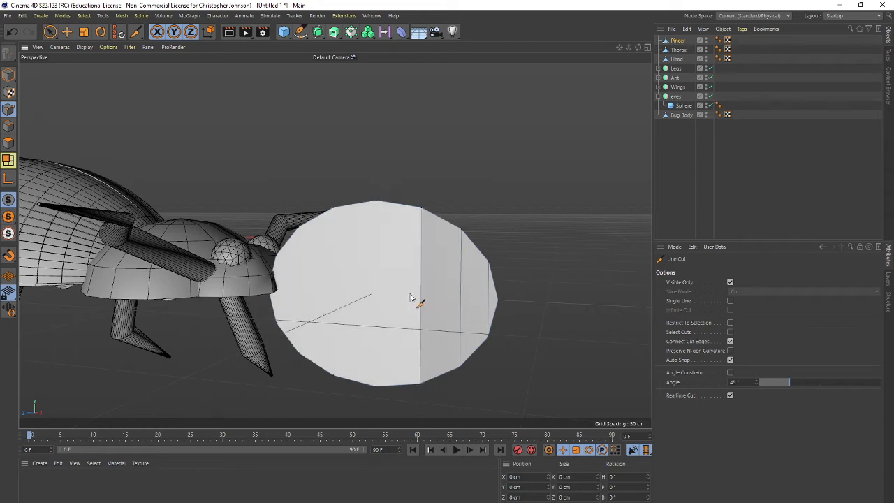
{"action": "left_click", "coordinate": [376, 200]}
{"action": "left_click", "coordinate": [376, 387]}
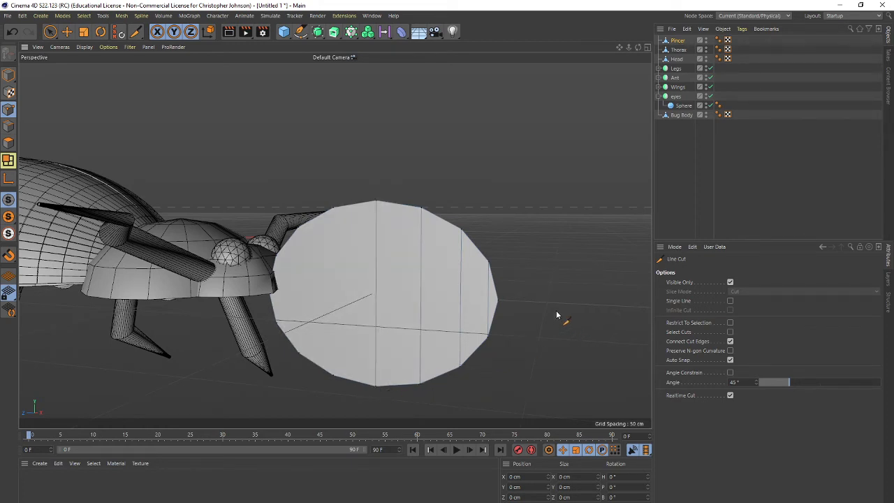
{"action": "left_click_drag", "start_coordinate": [561, 315], "coordinate": [467, 288], "text": "alt"}
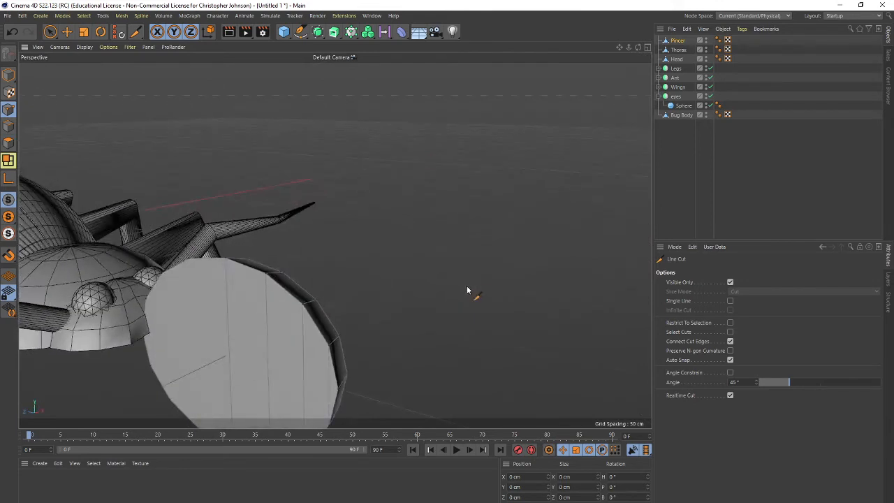
{"action": "key", "text": "ctrl+z"}
- Try a single second line cut across the Pincer's flat face from a more oblique view, and undo it
{"action": "left_click_drag", "start_coordinate": [423, 305], "coordinate": [509, 205], "text": "alt"}
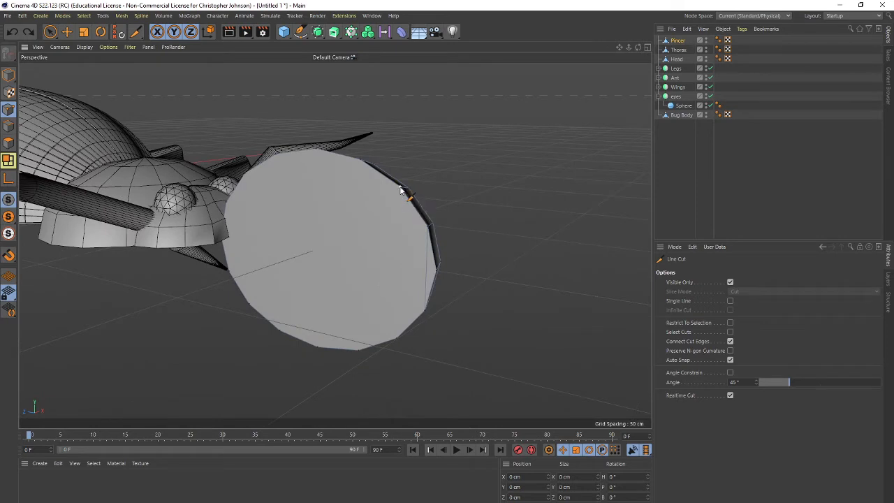
{"action": "left_click_drag", "start_coordinate": [400, 188], "coordinate": [397, 339]}
{"action": "left_click", "coordinate": [396, 341]}
{"action": "key", "text": "ctrl+z"}
{"action": "left_click_drag", "start_coordinate": [425, 379], "coordinate": [519, 349], "text": "alt"}
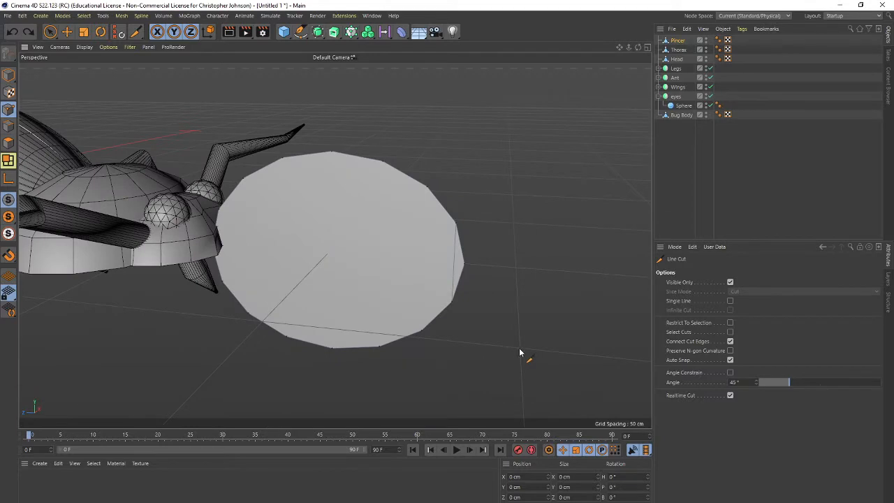
- Enable Single Line for Line Cut, and select the Pincer's flat face polygons with Live Selection in Normal mode
{"action": "left_click", "coordinate": [730, 301]}
{"action": "left_click", "coordinate": [49, 35]}
{"action": "left_click", "coordinate": [9, 142]}
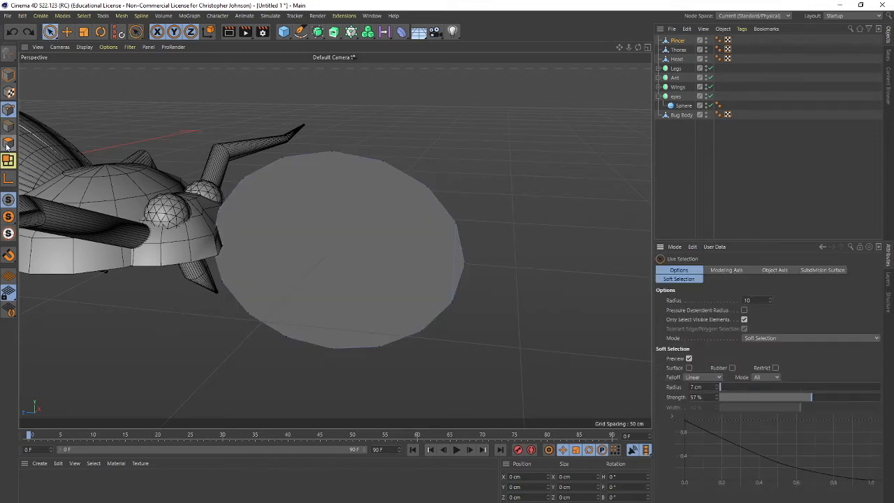
{"action": "left_click", "coordinate": [313, 243]}
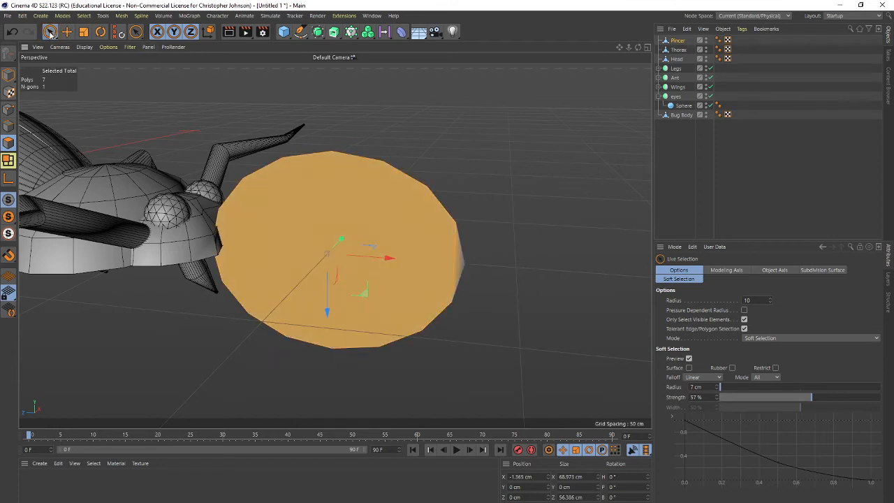
{"action": "left_click_drag", "start_coordinate": [51, 33], "coordinate": [67, 43]}
{"action": "left_click", "coordinate": [783, 338]}
{"action": "left_click", "coordinate": [783, 347]}
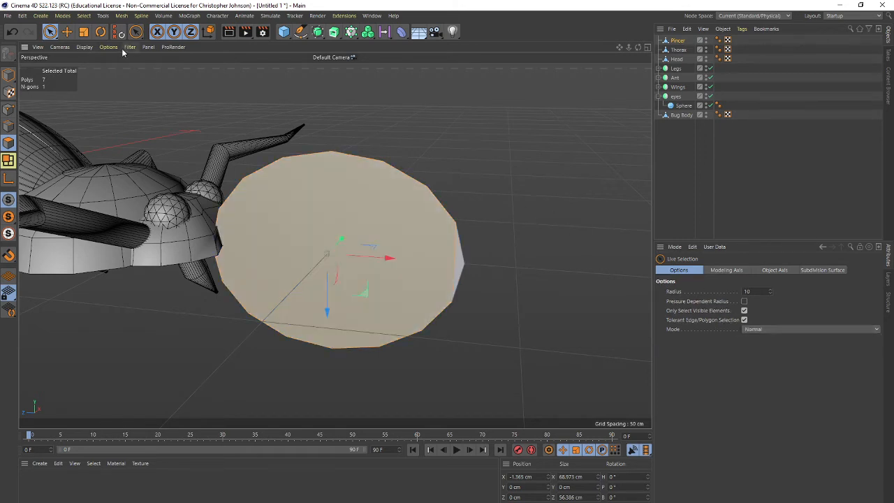
- In edge mode, line-cut the Pincer's flat face between the second pair of opposite rim vertices behind the tip
{"action": "left_click", "coordinate": [5, 109]}
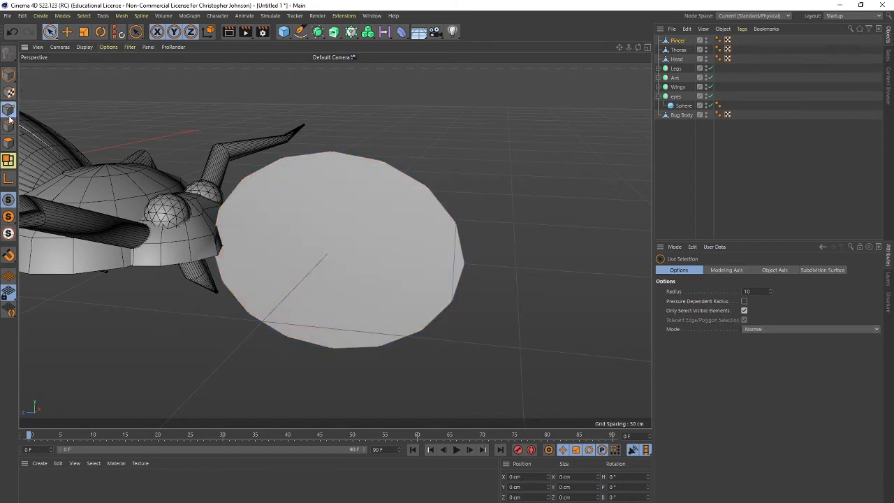
{"action": "left_click", "coordinate": [8, 126]}
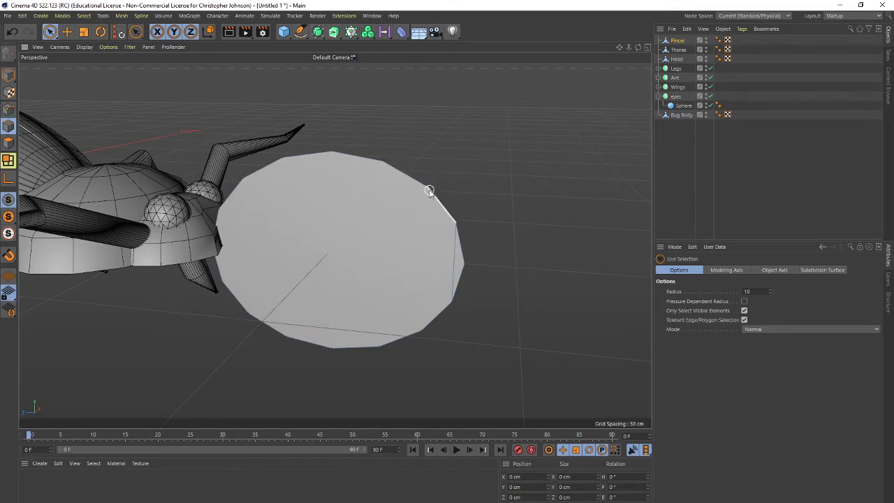
{"action": "right_click", "coordinate": [527, 201]}
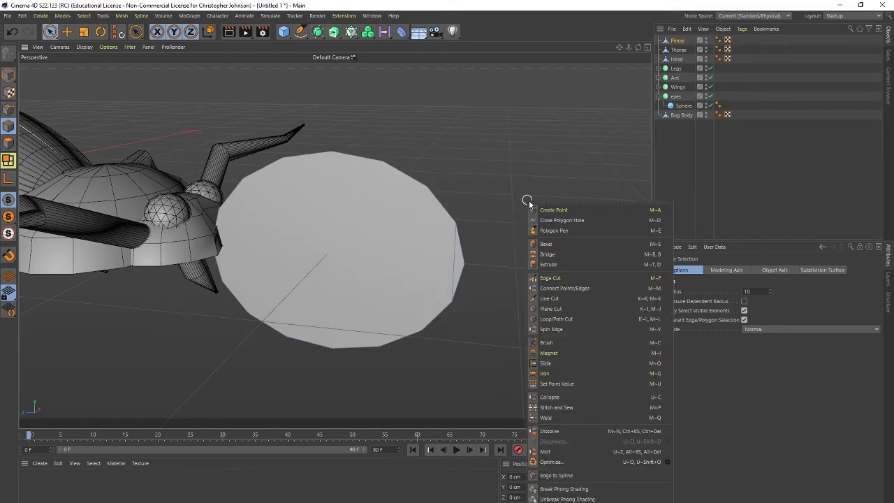
{"action": "left_click", "coordinate": [551, 299]}
{"action": "left_click", "coordinate": [426, 188]}
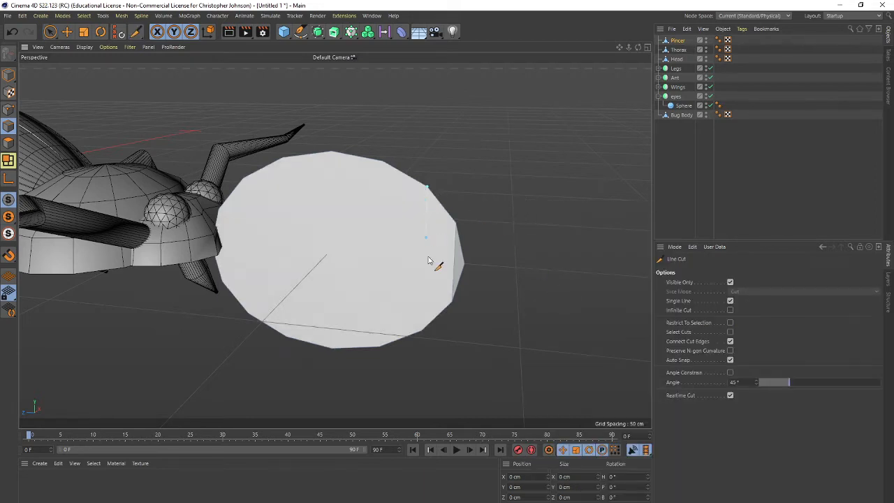
{"action": "left_click", "coordinate": [424, 334]}
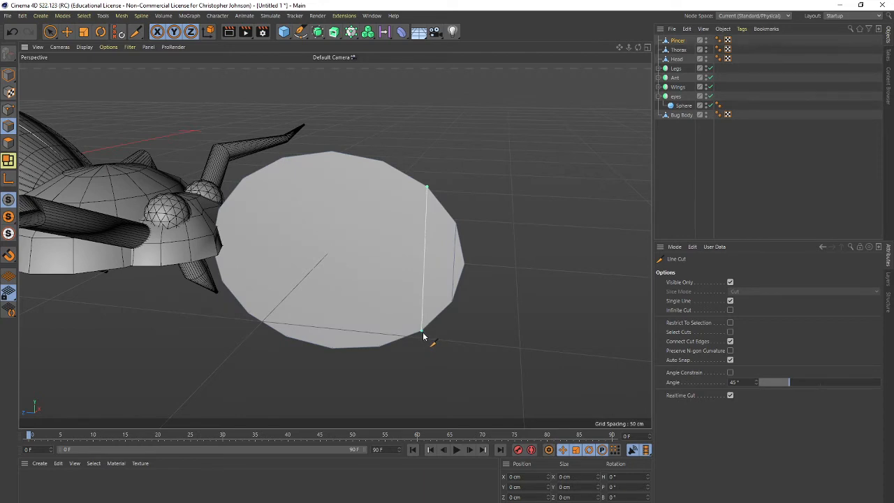
{"action": "key", "text": "Escape"}
- Cut a third parallel line across the Pincer's flat face, ending exactly on the opposite rim vertex, and undo stray cut points
{"action": "left_click", "coordinate": [382, 179]}
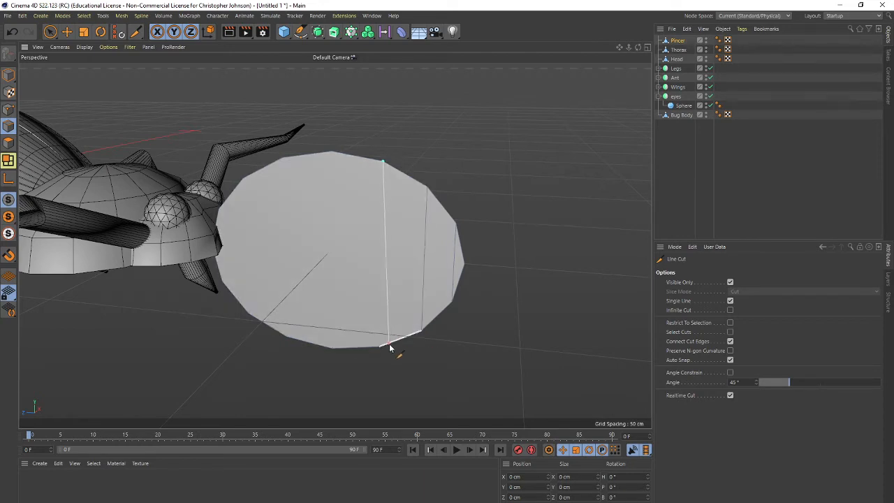
{"action": "left_click", "coordinate": [379, 351]}
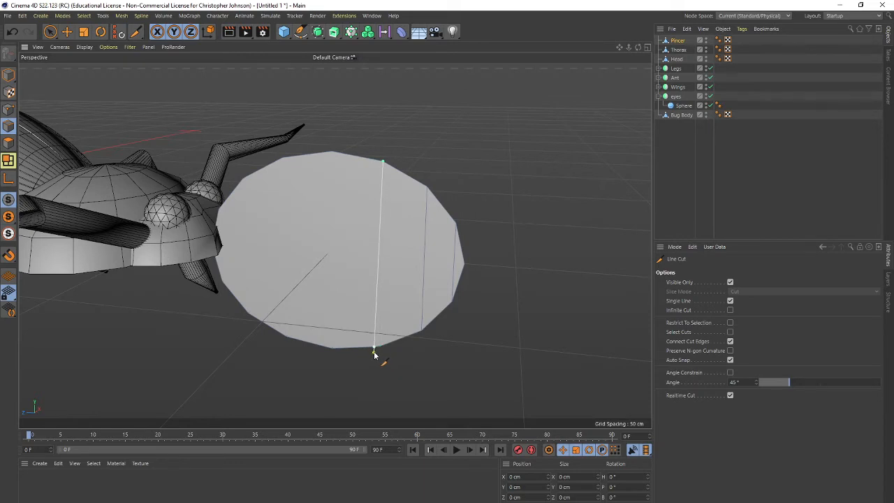
{"action": "mouse_move", "coordinate": [380, 355]}
{"action": "left_mouse_down"}
{"action": "mouse_move", "coordinate": [405, 359]}
{"action": "mouse_move", "coordinate": [373, 358]}
{"action": "mouse_move", "coordinate": [379, 351]}
{"action": "left_mouse_up"}
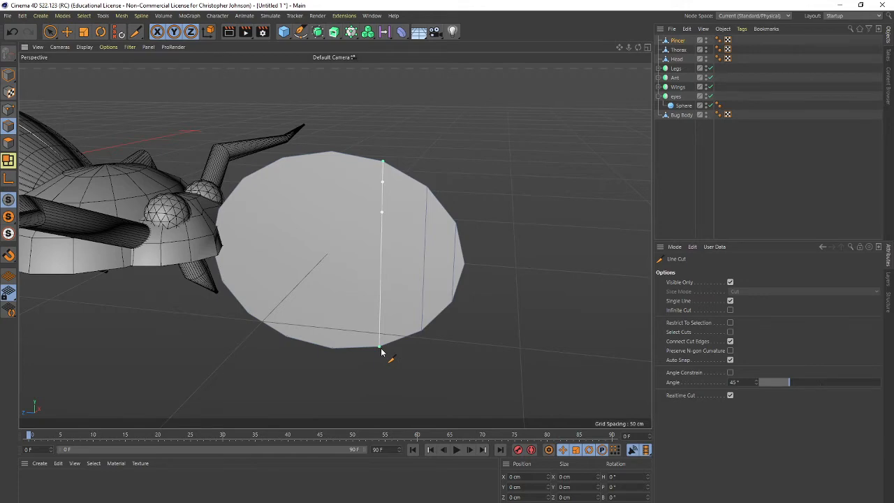
{"action": "key", "text": "ctrl+z"}
- Cut two more parallel lines across the Pincer's flat face, through its middle and at the next vertex pair toward the head
{"action": "left_click_drag", "start_coordinate": [407, 368], "coordinate": [395, 334], "text": "alt"}
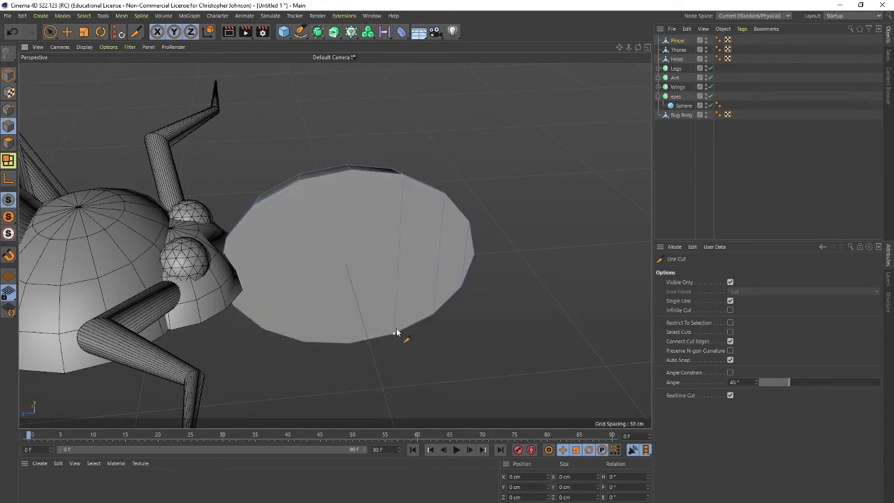
{"action": "left_click_drag", "start_coordinate": [352, 169], "coordinate": [349, 347]}
{"action": "left_click_drag", "start_coordinate": [350, 347], "coordinate": [350, 347]}
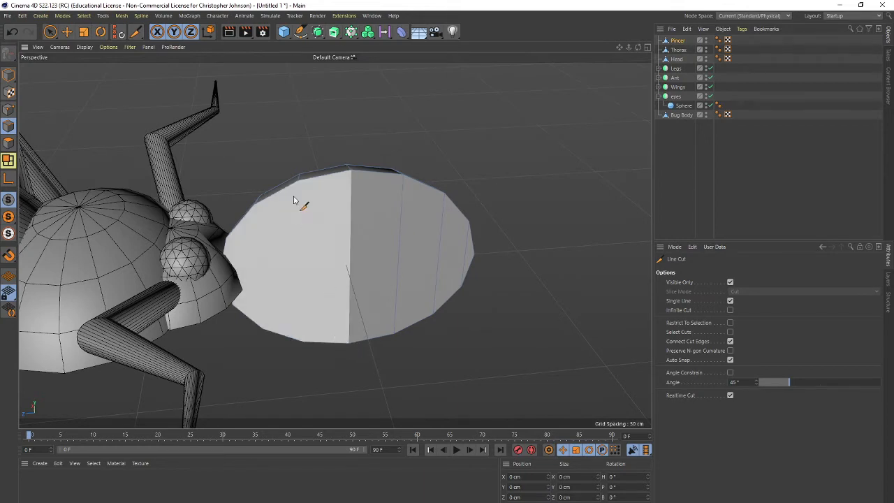
{"action": "left_click_drag", "start_coordinate": [298, 180], "coordinate": [302, 346]}
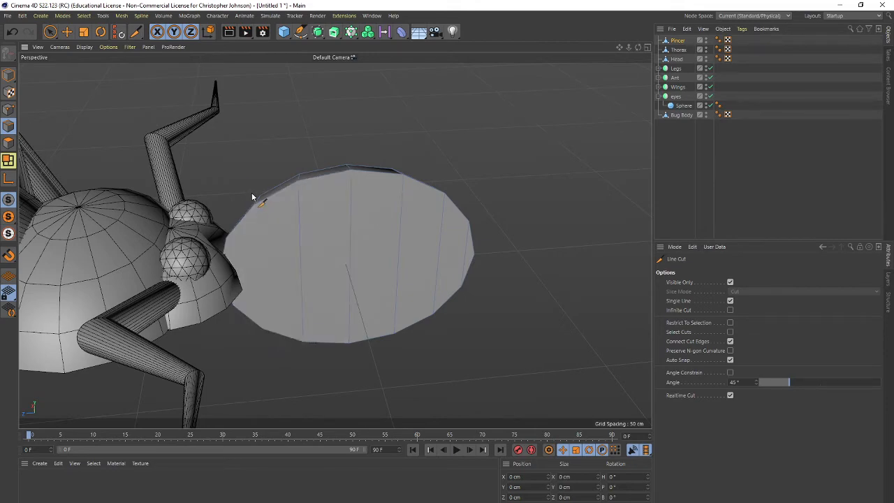
- Cut the last parallel line across the Pincer's flat face at the vertex pair nearest the head, and end the cutting
{"action": "mouse_move", "coordinate": [286, 273]}
{"action": "left_mouse_down", "text": "alt"}
{"action": "mouse_move", "coordinate": [300, 275]}
{"action": "mouse_move", "coordinate": [282, 292]}
{"action": "mouse_move", "coordinate": [276, 283]}
{"action": "left_mouse_up", "text": "alt"}
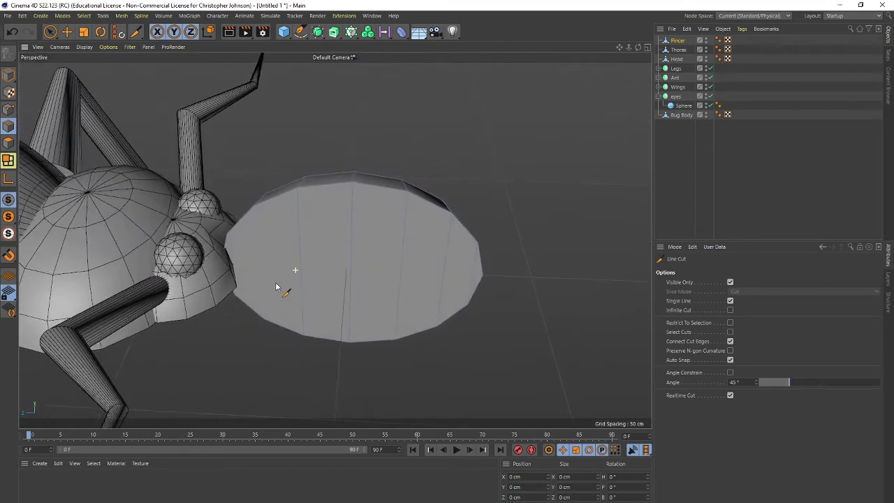
{"action": "left_click", "coordinate": [253, 206]}
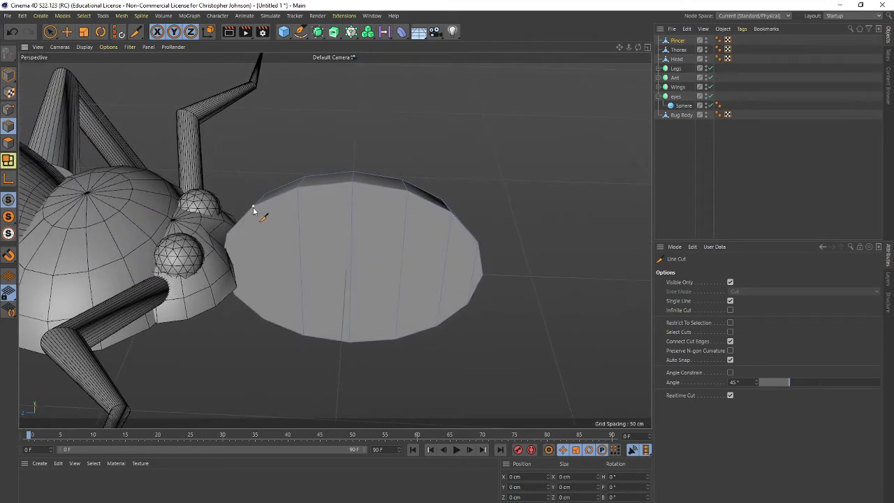
{"action": "left_click", "coordinate": [264, 320]}
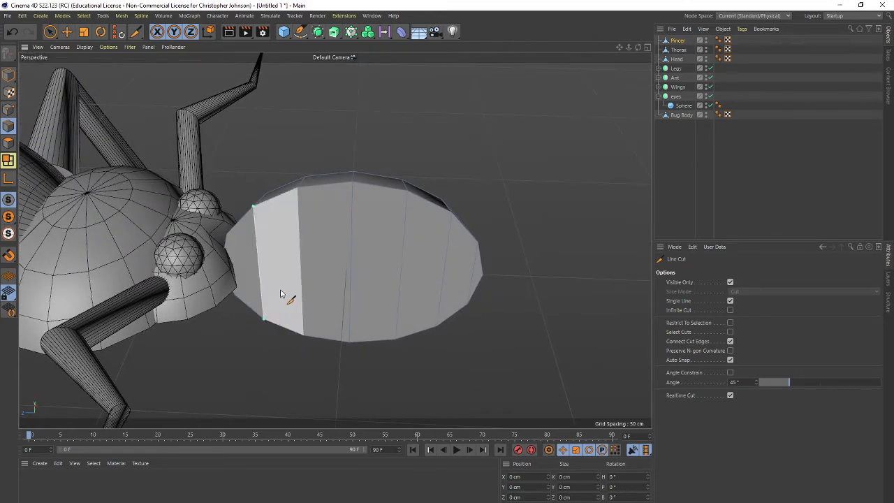
{"action": "key", "text": "Escape"}
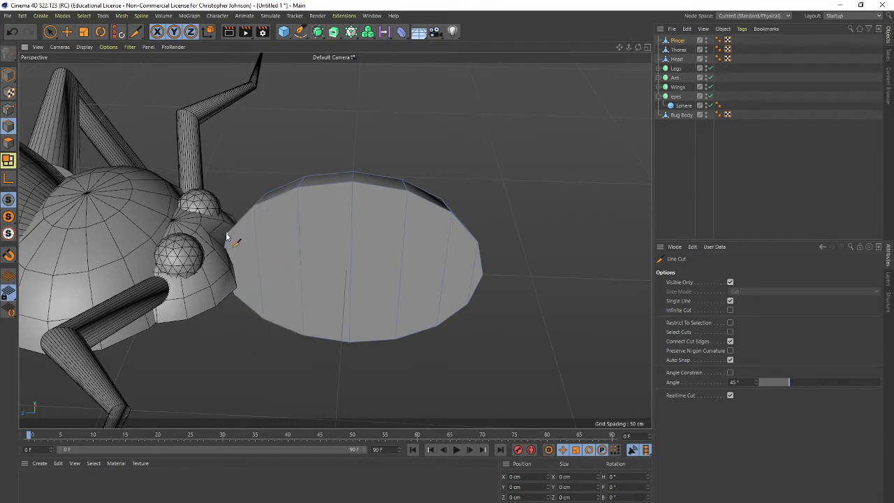
{"action": "left_click", "coordinate": [225, 233]}
{"action": "key", "text": "Escape"}
- Try to scale the whole Pincer object along its Y axis in model mode
{"action": "left_click", "coordinate": [678, 40]}
{"action": "key", "text": "Return"}
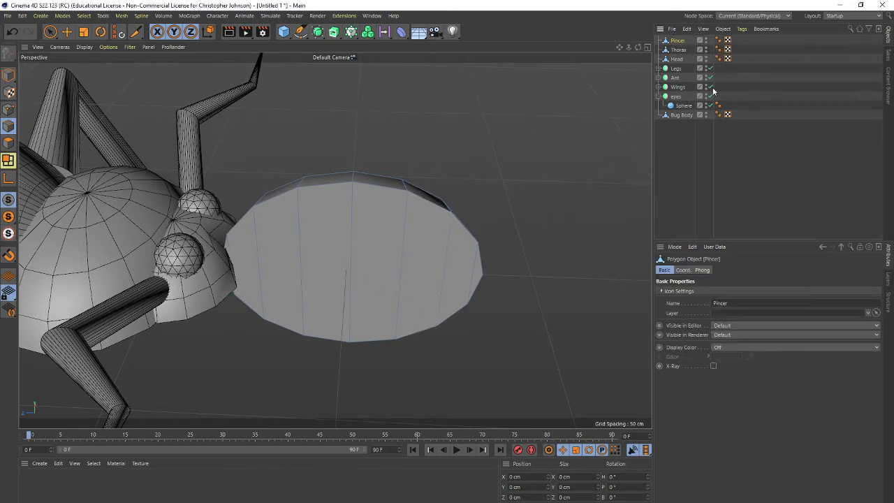
{"action": "left_click", "coordinate": [8, 74]}
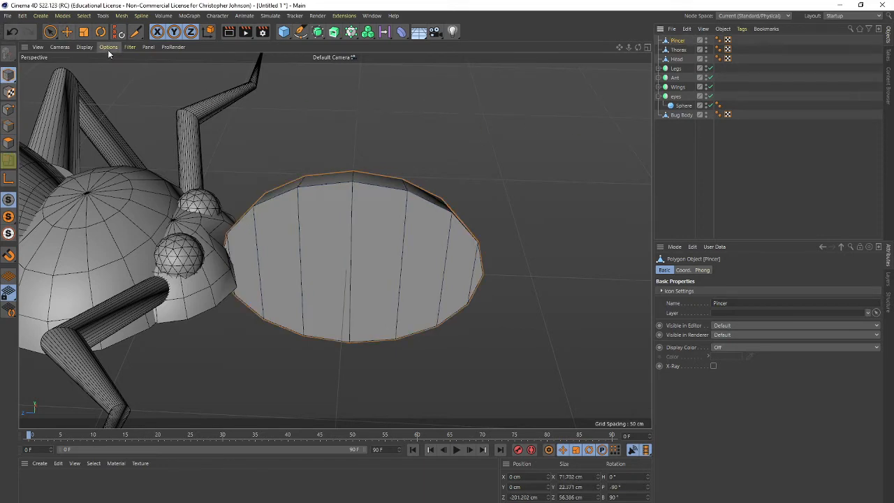
{"action": "key", "text": "t"}
{"action": "mouse_move", "coordinate": [361, 232]}
{"action": "left_mouse_down"}
{"action": "mouse_move", "coordinate": [352, 239]}
{"action": "mouse_move", "coordinate": [352, 231]}
{"action": "left_mouse_up"}
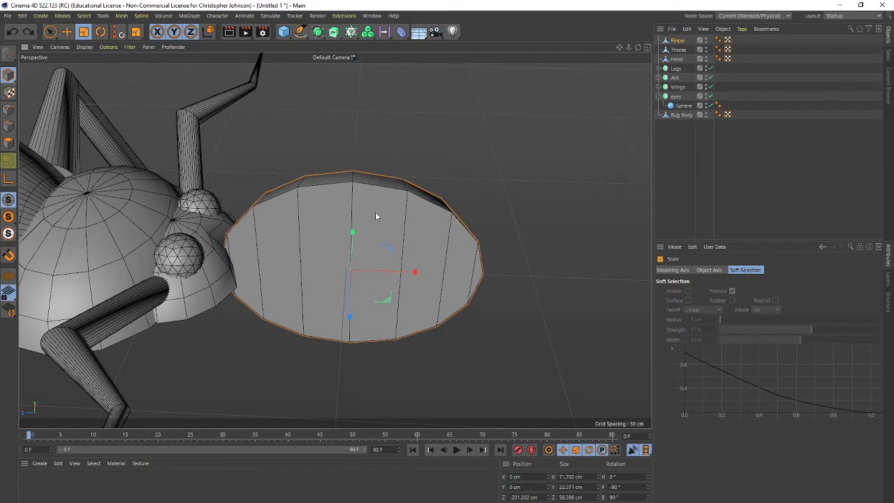
- Scale the whole Pincer object to about 27.7 cm along its Y axis and about 27.7 cm along its Z axis
{"action": "left_click", "coordinate": [9, 142]}
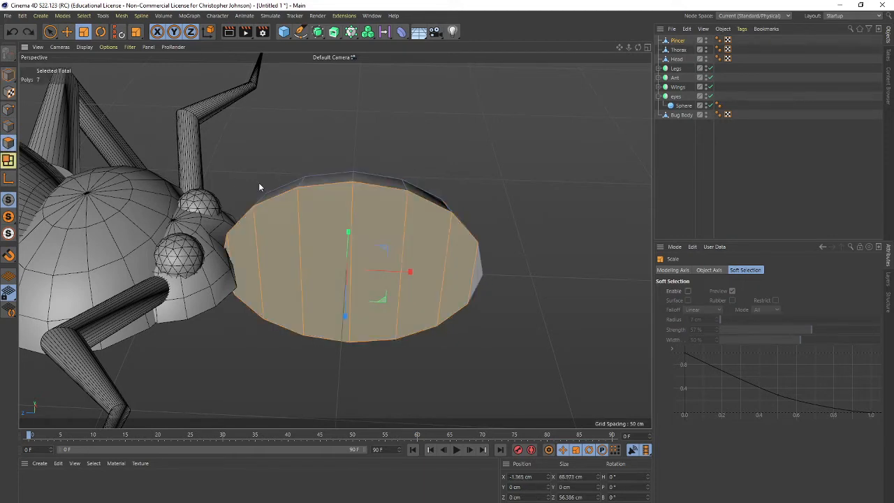
{"action": "key", "text": "ctrl+a"}
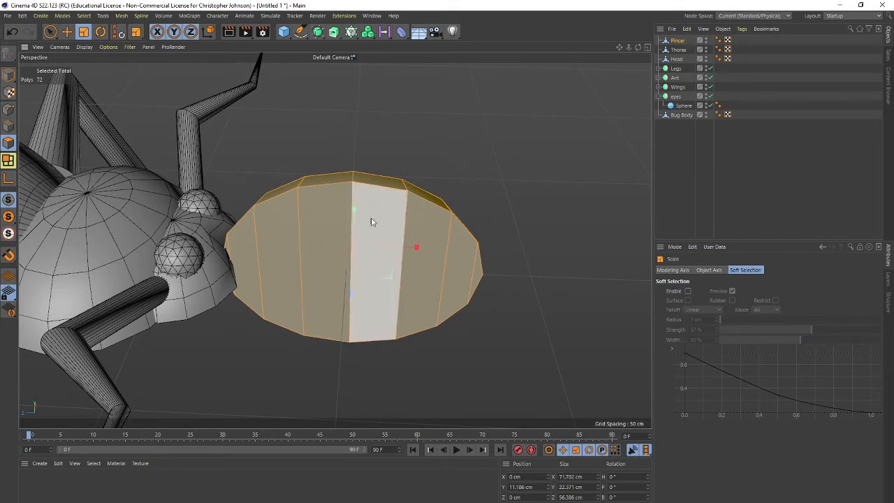
{"action": "left_click", "coordinate": [9, 74]}
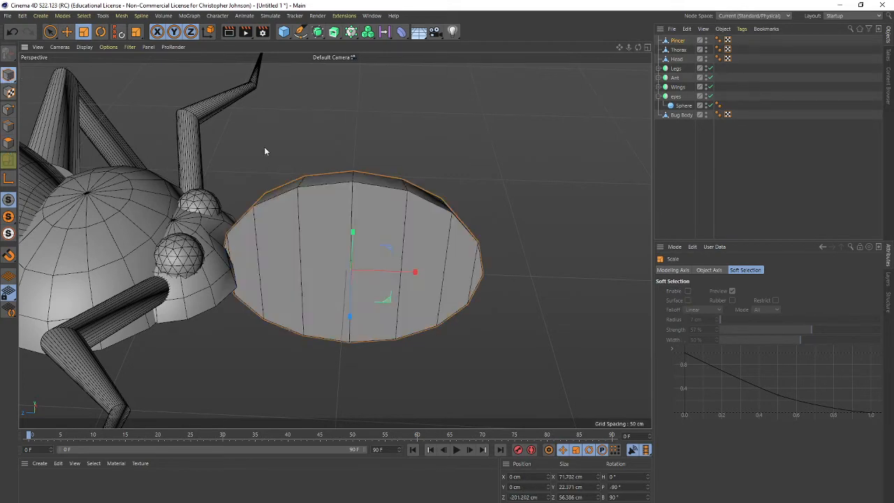
{"action": "left_click_drag", "start_coordinate": [355, 231], "coordinate": [420, 215]}
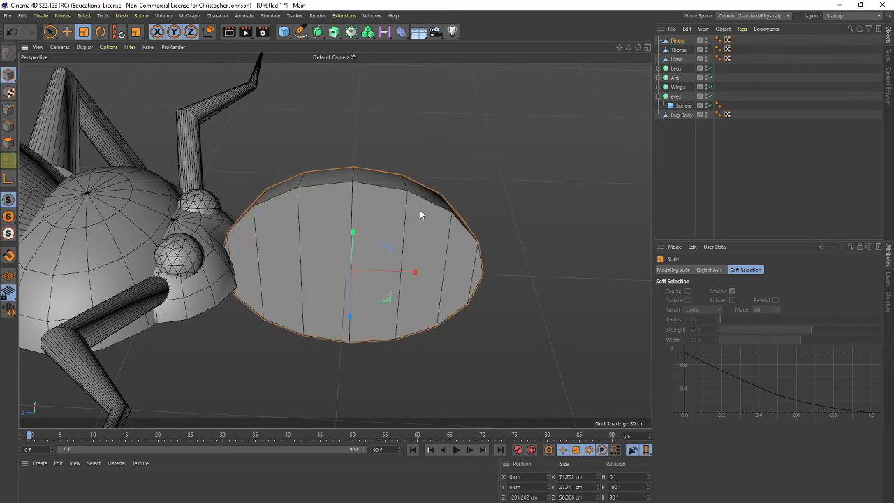
{"action": "left_click_drag", "start_coordinate": [489, 221], "coordinate": [594, 153], "text": "alt"}
{"action": "left_click", "coordinate": [679, 41]}
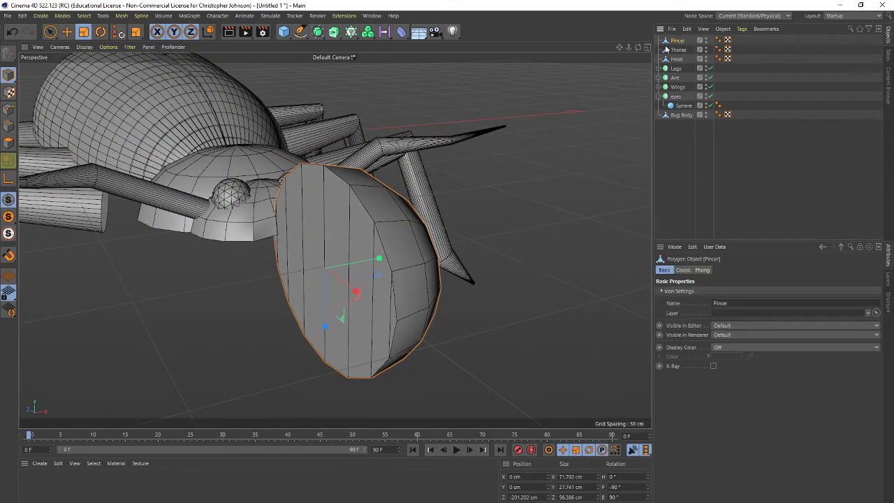
{"action": "left_click_drag", "start_coordinate": [328, 323], "coordinate": [324, 294]}
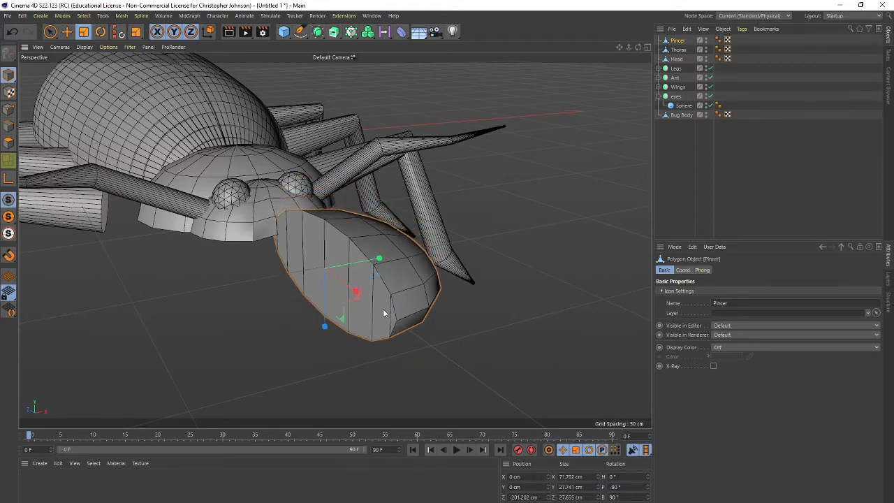
- Scale the Pincer down uniformly to about 39.4 × 15.3 × 15.2 cm
{"action": "left_click_drag", "start_coordinate": [372, 316], "coordinate": [381, 342], "text": "alt"}
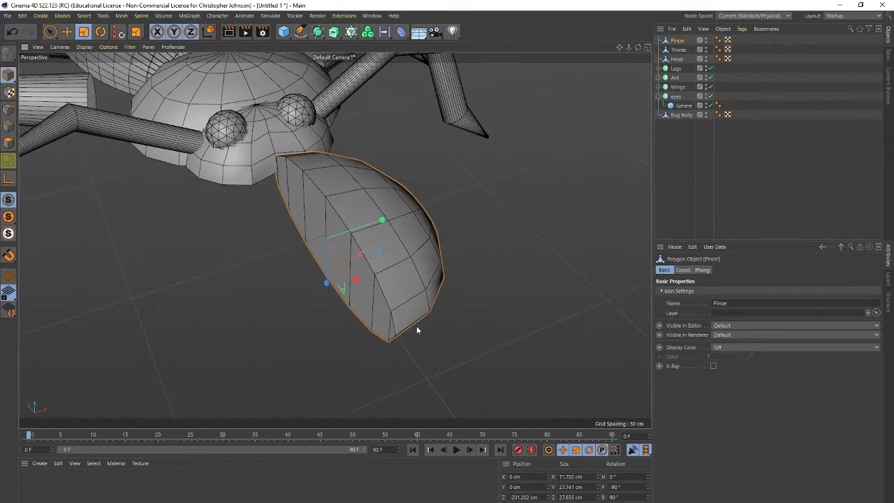
{"action": "left_click", "coordinate": [512, 301]}
{"action": "left_click_drag", "start_coordinate": [512, 301], "coordinate": [318, 230]}
- Move the Pincer against the front of the head, to about X -1.3, Y 4.1, Z -178.7 cm
{"action": "key", "text": "e"}
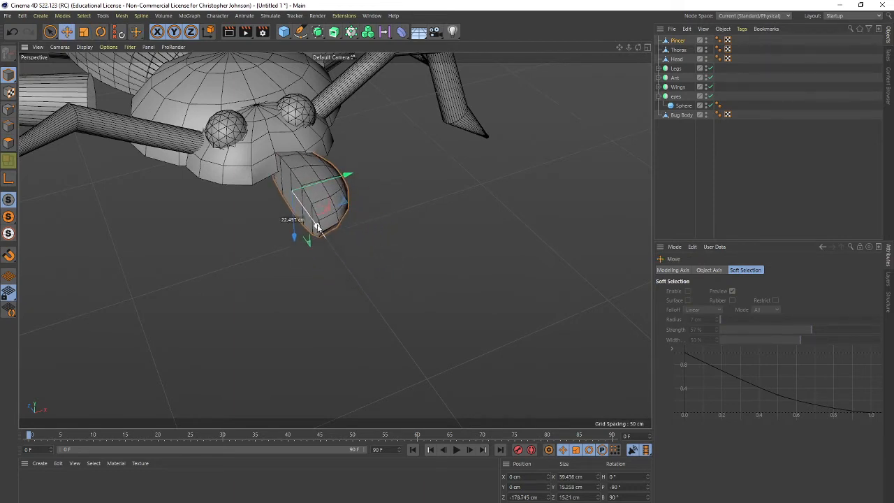
{"action": "left_click_drag", "start_coordinate": [359, 172], "coordinate": [368, 168]}
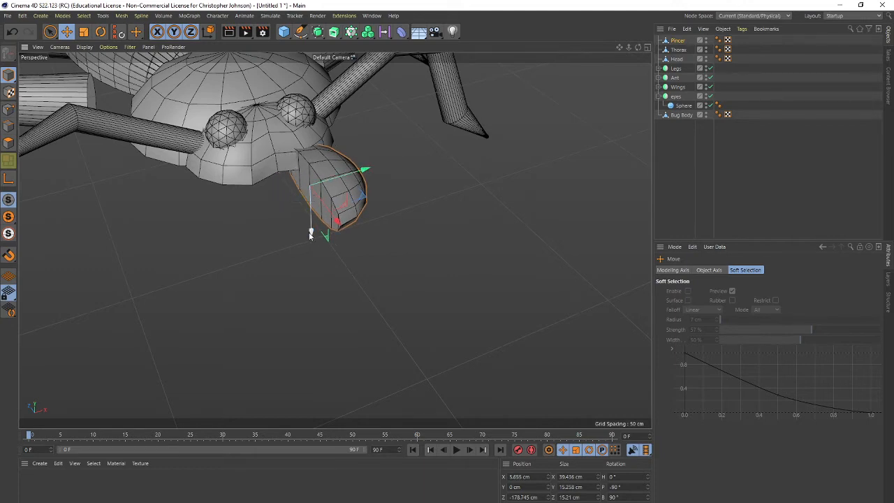
{"action": "left_click_drag", "start_coordinate": [311, 235], "coordinate": [309, 218]}
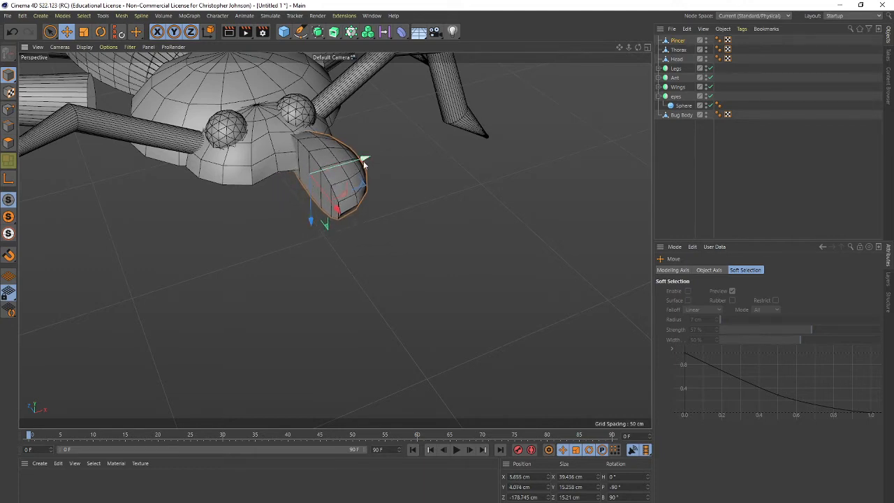
{"action": "left_click_drag", "start_coordinate": [363, 162], "coordinate": [359, 161]}
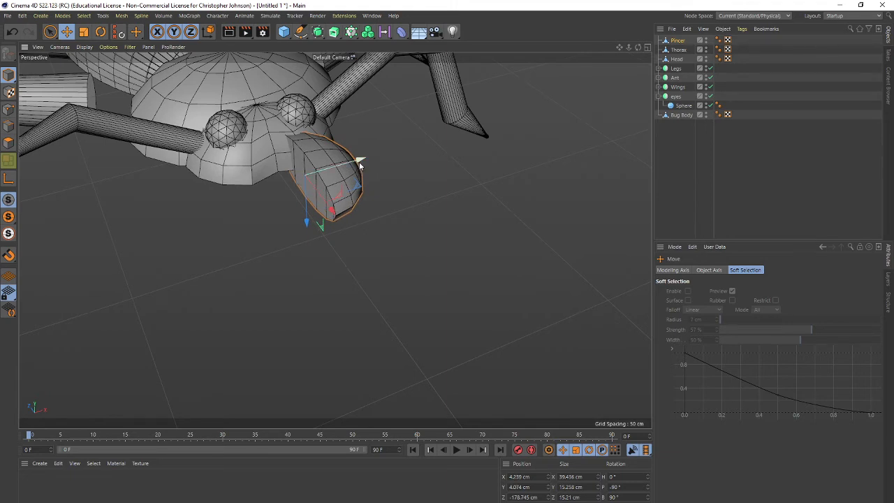
{"action": "mouse_move", "coordinate": [359, 160]}
{"action": "left_mouse_down"}
{"action": "mouse_move", "coordinate": [348, 169]}
{"action": "mouse_move", "coordinate": [342, 162]}
{"action": "left_mouse_up"}
{"action": "key", "text": "r"}
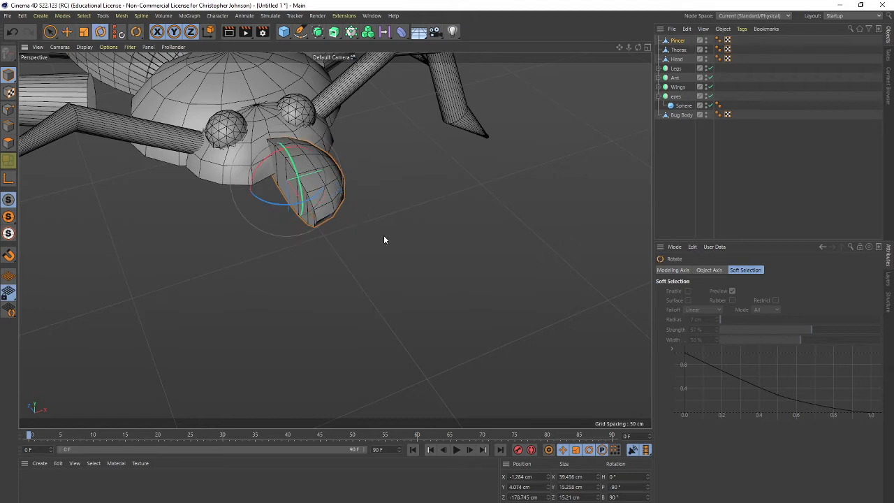
{"action": "key", "text": "t"}
{"action": "left_click_drag", "start_coordinate": [410, 244], "coordinate": [311, 247]}
{"action": "key", "text": "ctrl+z"}
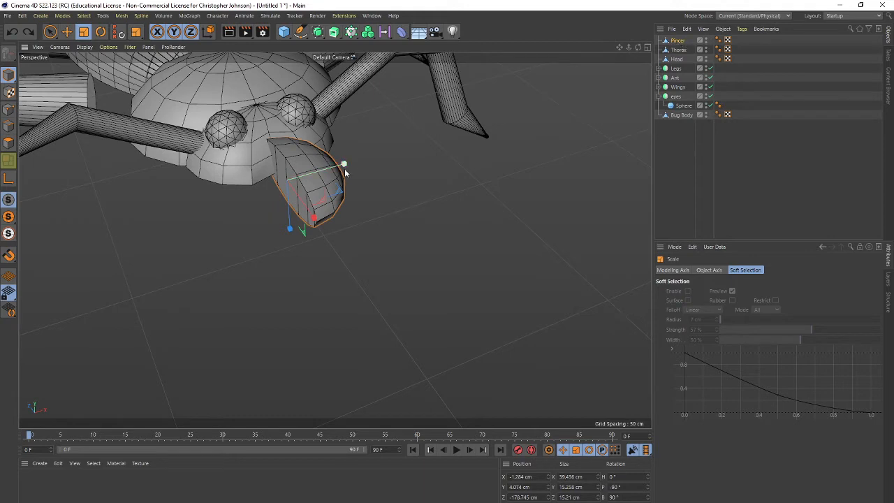
{"action": "mouse_move", "coordinate": [344, 168]}
{"action": "left_mouse_down", "text": "ctrl"}
{"action": "mouse_move", "coordinate": [330, 174]}
{"action": "mouse_move", "coordinate": [347, 165]}
{"action": "left_mouse_up", "text": "ctrl"}
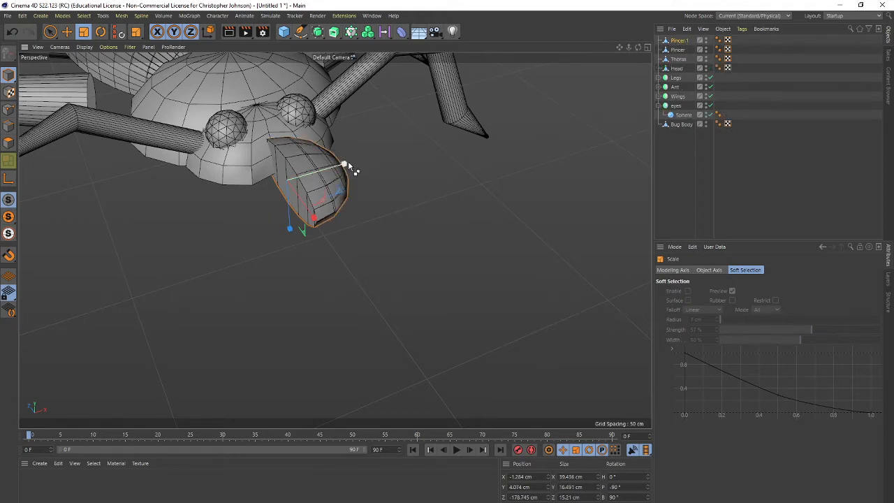
{"action": "key", "text": "ctrl+z"}
- Duplicate the Pincer object directly below the original and rename the copy "Inner Pincer"
{"action": "left_click", "coordinate": [678, 41]}
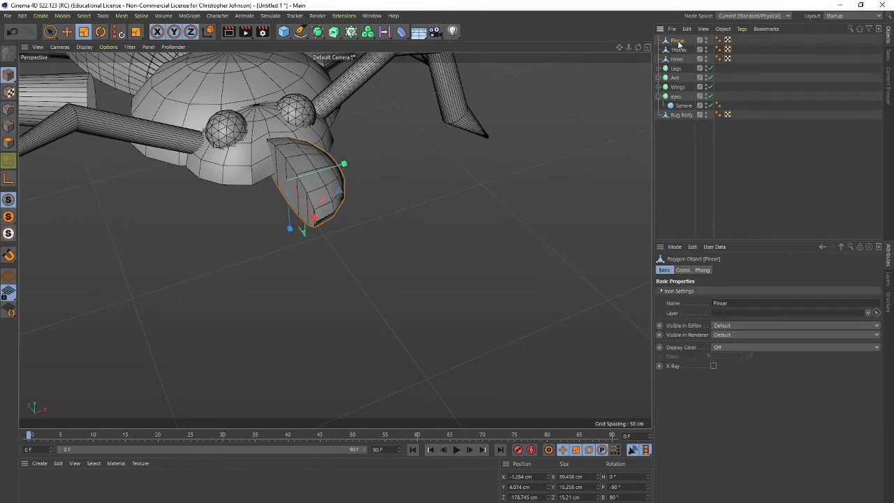
{"action": "left_click_drag", "start_coordinate": [677, 34], "coordinate": [678, 46], "text": "ctrl"}
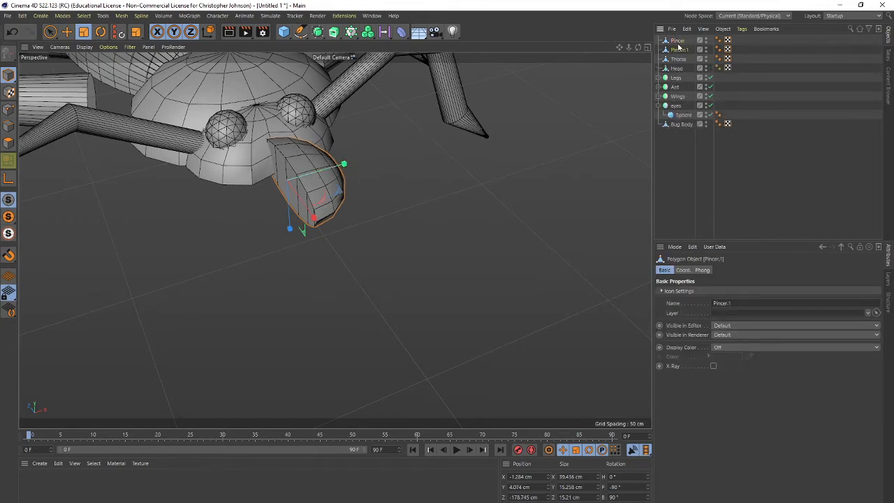
{"action": "double_click", "coordinate": [679, 50]}
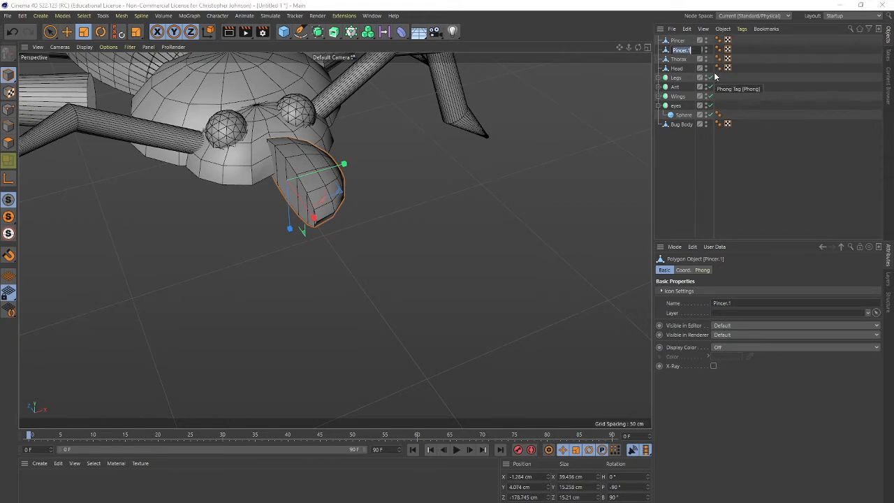
{"action": "key", "text": "BackSpace"}
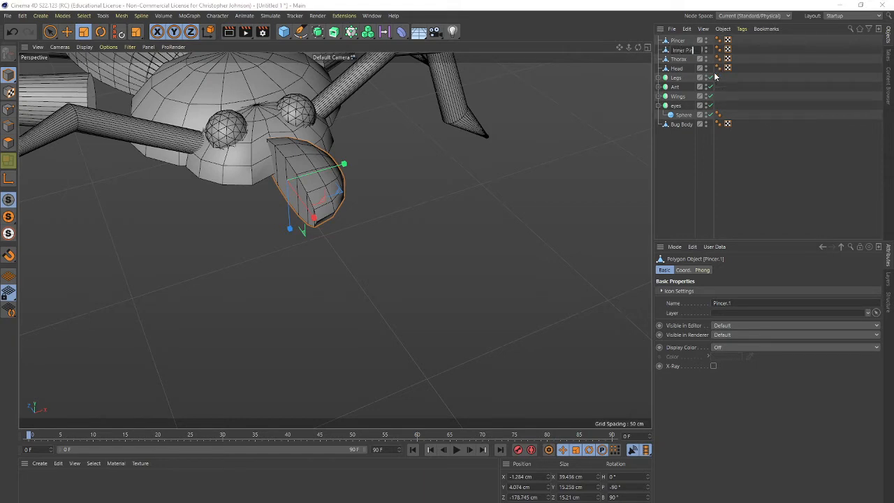
{"action": "type", "text": "Inner Pincer"}
{"action": "key", "text": "Return"}
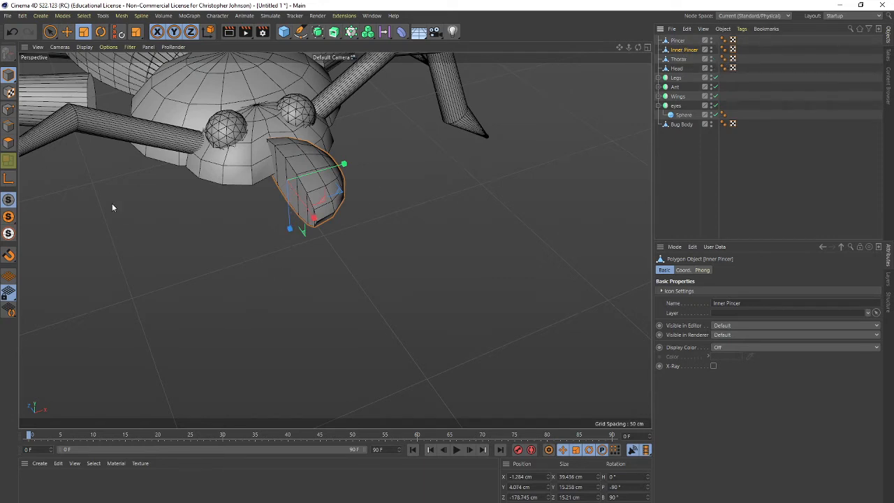
- Select three alternate edges across the Inner Pincer's flat face and move them about 3.6 cm inward along Y to form teeth
{"action": "left_click", "coordinate": [8, 160]}
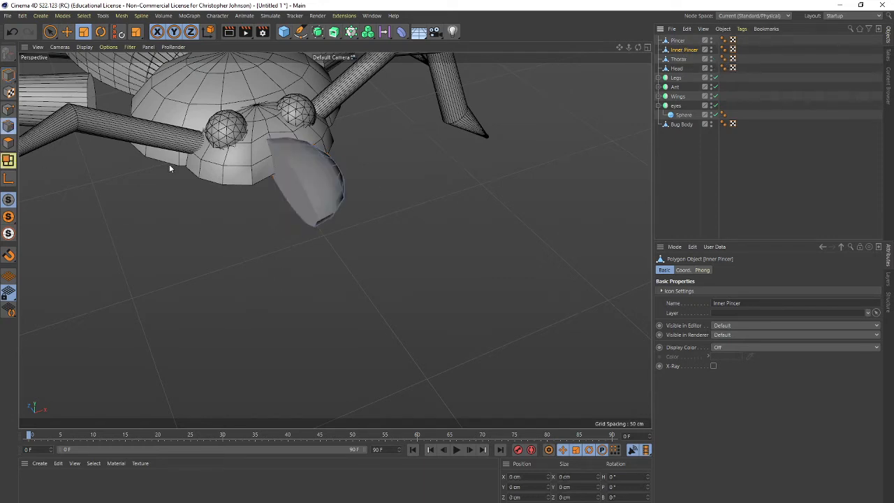
{"action": "left_click", "coordinate": [309, 212]}
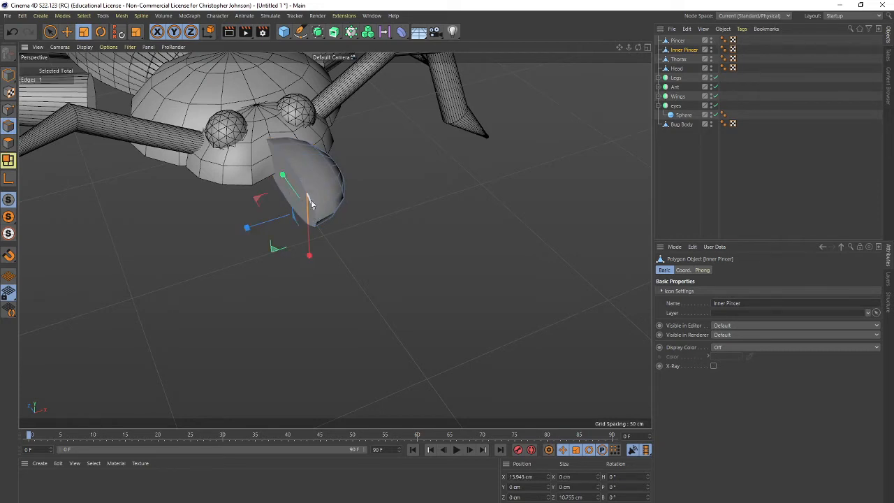
{"action": "scroll", "coordinate": [317, 264], "scroll_direction": "up", "scroll_amount": 5}
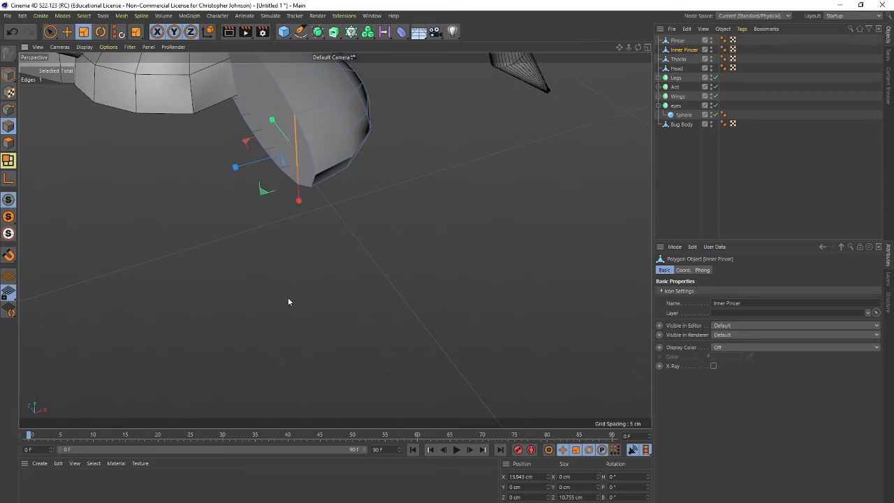
{"action": "left_click_drag", "start_coordinate": [288, 302], "coordinate": [355, 360], "text": "alt"}
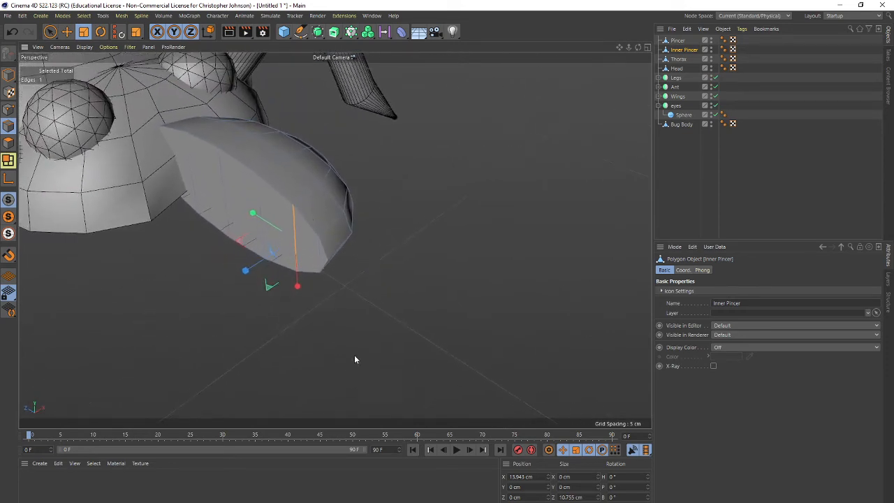
{"action": "left_click", "coordinate": [221, 187], "text": "shift"}
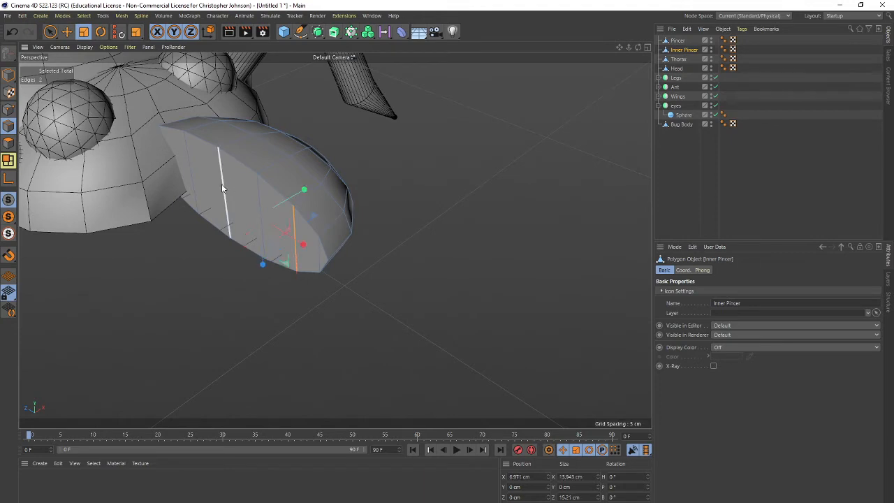
{"action": "left_click", "coordinate": [163, 136], "text": "shift"}
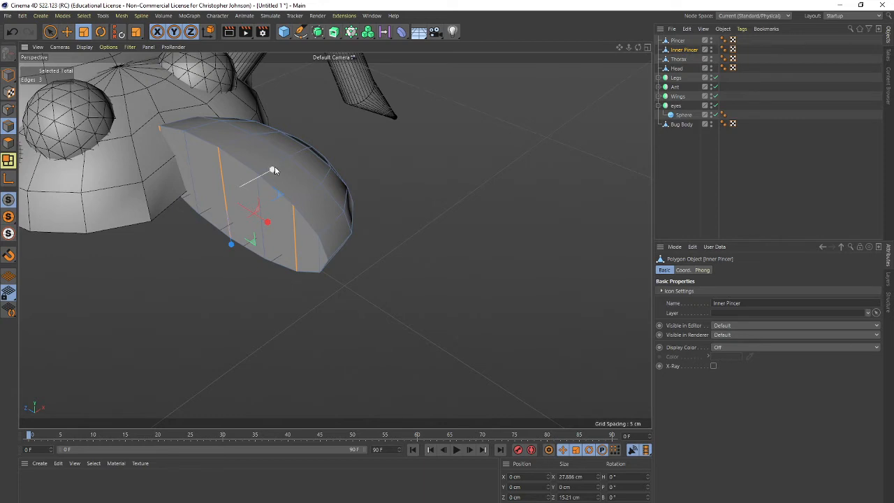
{"action": "key", "text": "e"}
{"action": "left_click_drag", "start_coordinate": [275, 171], "coordinate": [289, 154]}
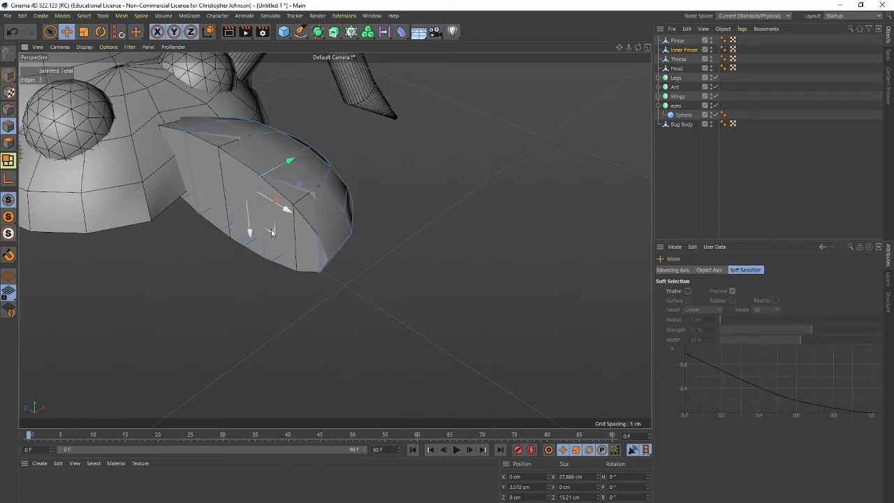
- Hide the outer Pincer and scale the whole Inner Pincer down uniformly to about 28.9 × 11.2 × 11.1 cm
{"action": "left_click", "coordinate": [711, 38]}
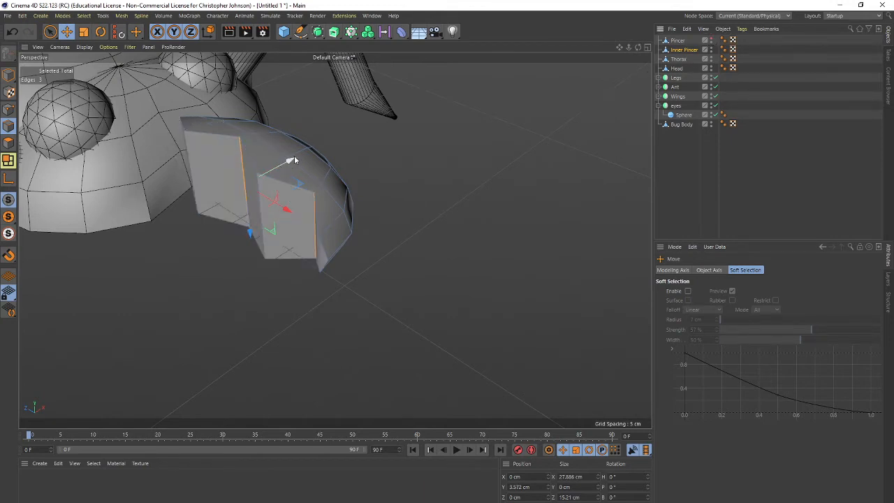
{"action": "left_click", "coordinate": [683, 51]}
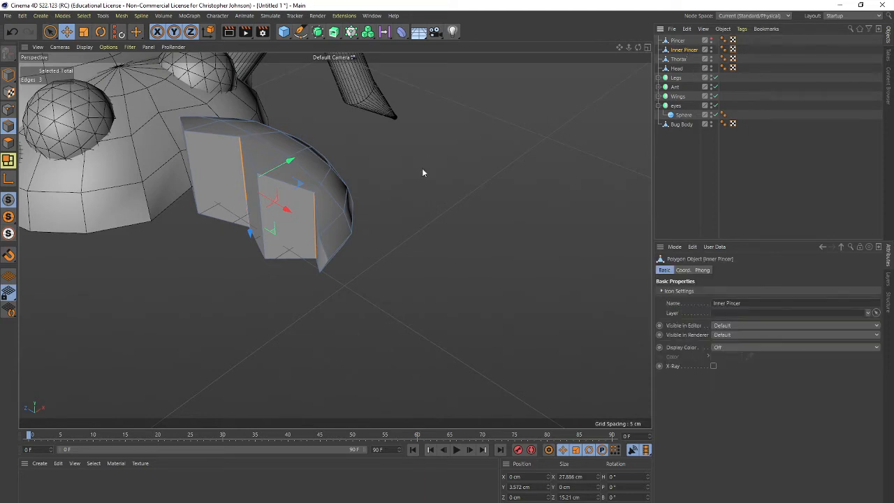
{"action": "left_click", "coordinate": [10, 75]}
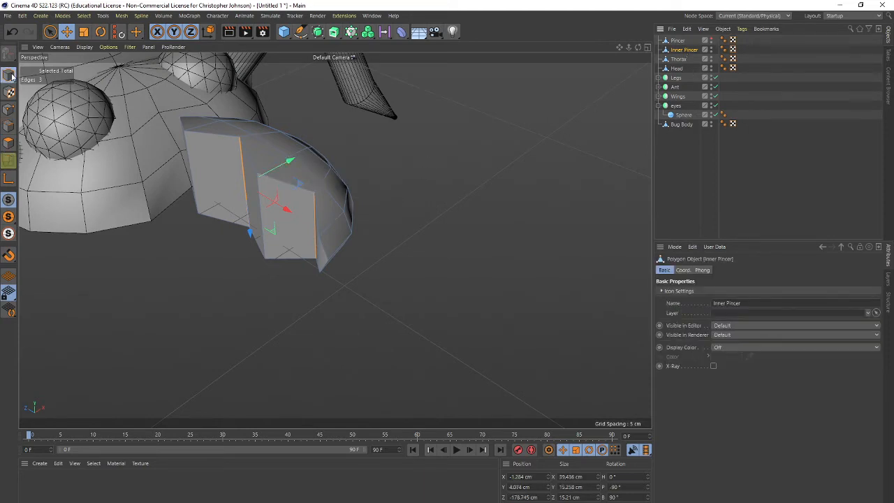
{"action": "key", "text": "t"}
{"action": "left_click_drag", "start_coordinate": [426, 205], "coordinate": [347, 244]}
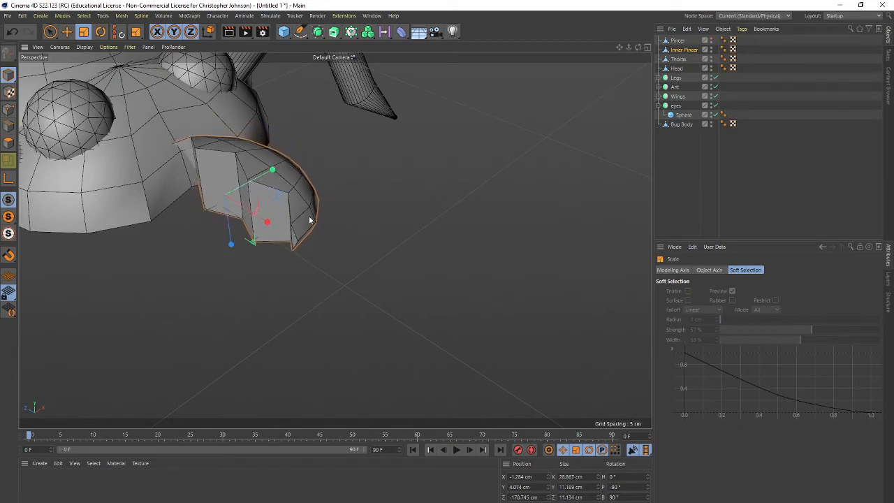
- Move the Inner Pincer sideways to about X -1.8 cm and make the outer Pincer visible again
{"action": "key", "text": "e"}
{"action": "mouse_move", "coordinate": [272, 173]}
{"action": "left_mouse_down"}
{"action": "mouse_move", "coordinate": [260, 176]}
{"action": "mouse_move", "coordinate": [270, 178]}
{"action": "left_mouse_up"}
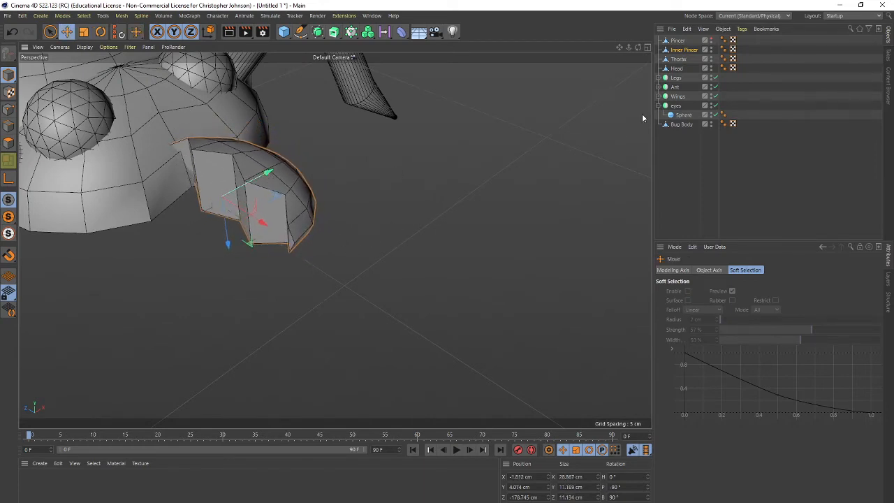
{"action": "left_click", "coordinate": [712, 41]}
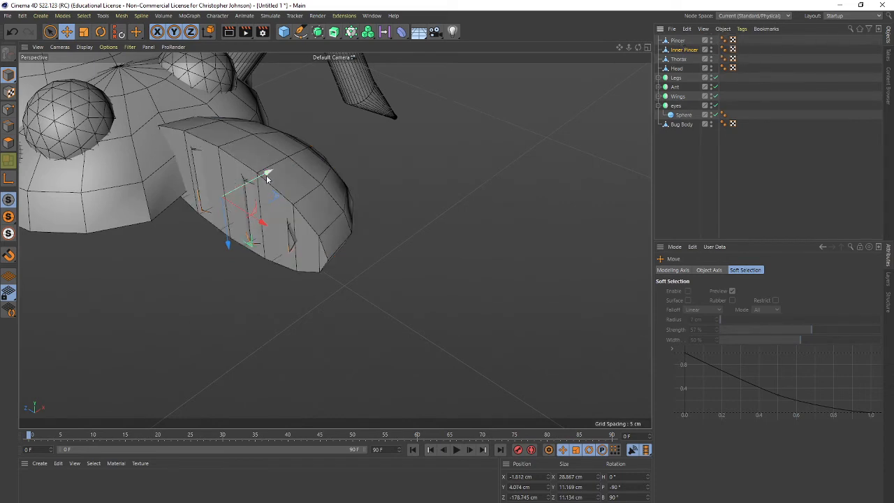
- Move the outer Pincer sideways to about X 0.7 cm and rotate it to a bank angle of about 83.6°
{"action": "left_click", "coordinate": [678, 40]}
{"action": "left_click_drag", "start_coordinate": [270, 173], "coordinate": [282, 167]}
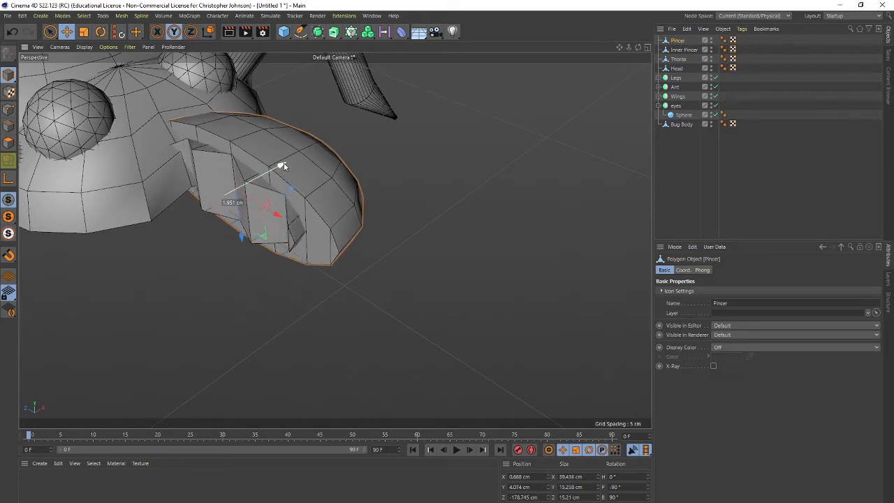
{"action": "key", "text": "r"}
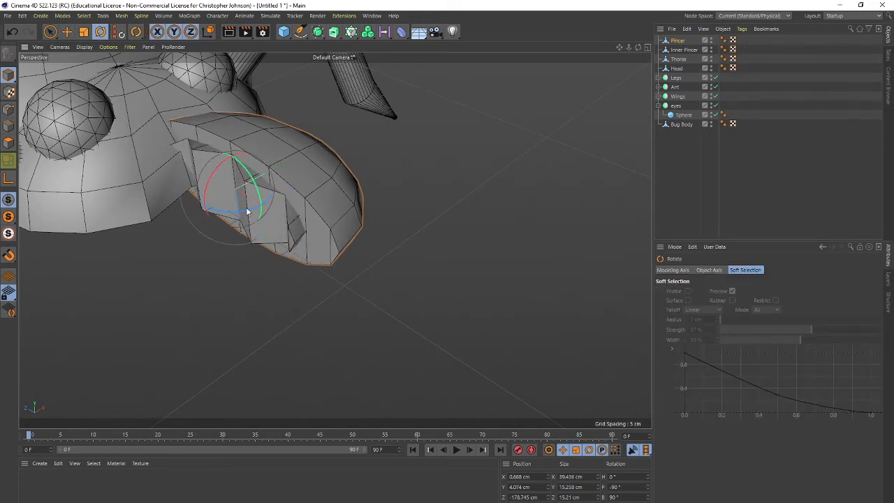
{"action": "left_click_drag", "start_coordinate": [248, 210], "coordinate": [248, 200]}
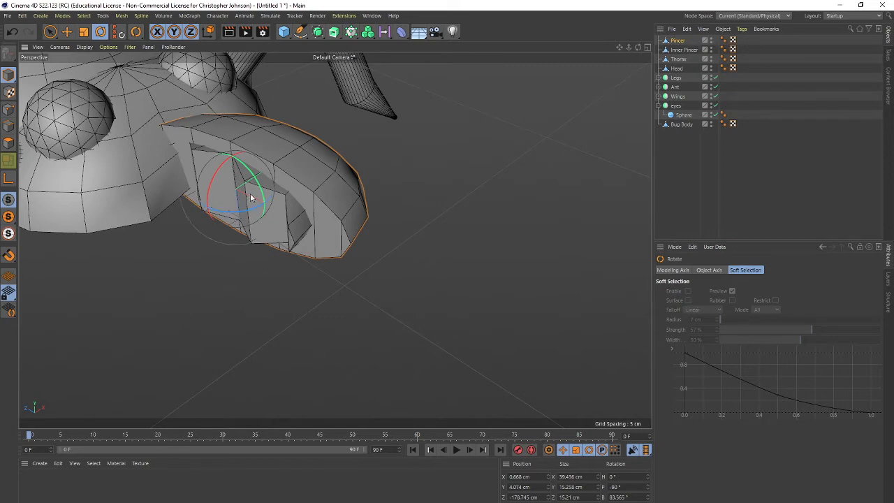
- Move the outer Pincer sideways to about X 2.7 cm, Z -178.5 cm and rotate it to a bank angle of about 78.3°
{"action": "key", "text": "e"}
{"action": "left_click_drag", "start_coordinate": [275, 162], "coordinate": [285, 158]}
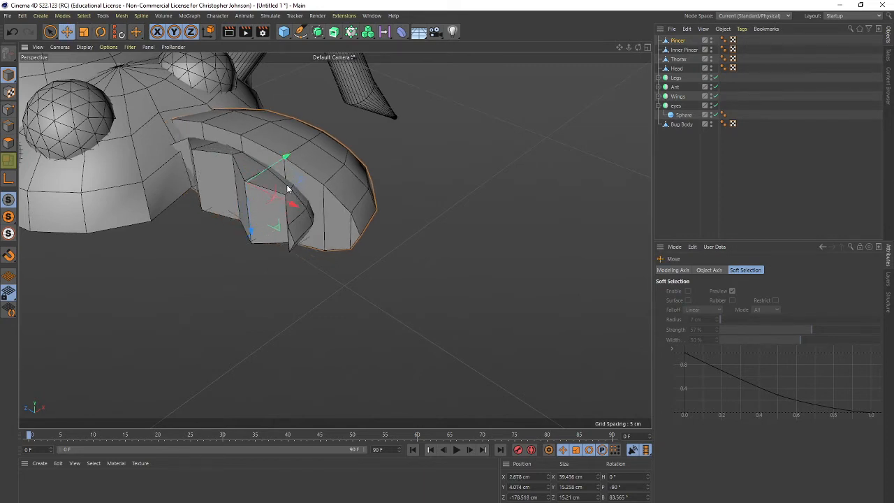
{"action": "key", "text": "r"}
{"action": "left_click_drag", "start_coordinate": [257, 209], "coordinate": [259, 208]}
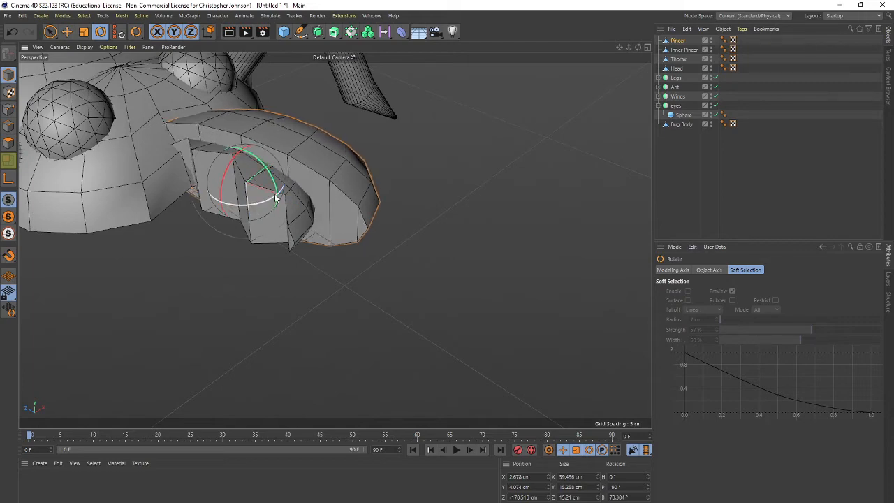
- Relocate the outer Pincer's axis to its head end at about X 0.1, Z -158.9 cm and rotate it to about 73.1° bank
{"action": "left_click_drag", "start_coordinate": [327, 209], "coordinate": [282, 382], "text": "alt"}
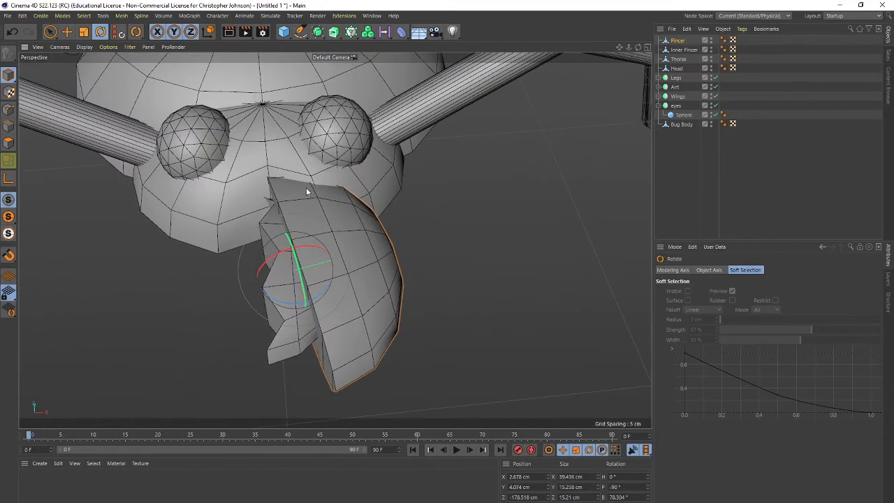
{"action": "left_click", "coordinate": [8, 178]}
{"action": "key", "text": "e"}
{"action": "left_click_drag", "start_coordinate": [300, 275], "coordinate": [281, 221]}
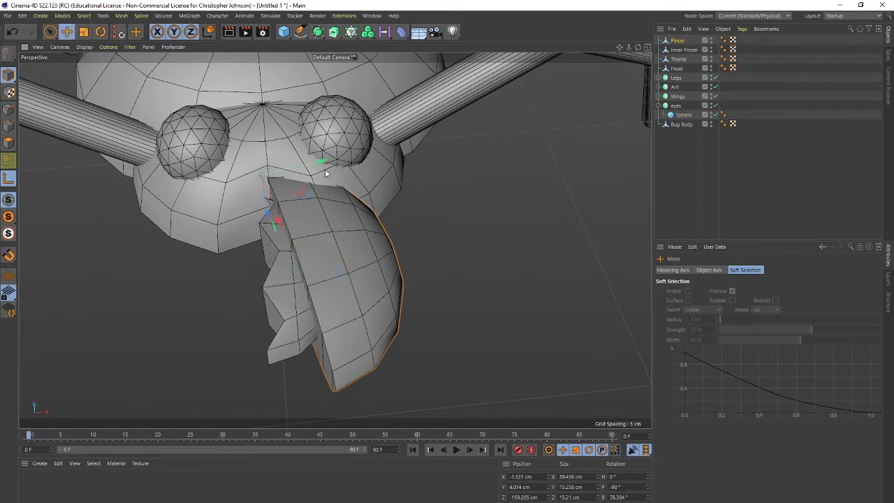
{"action": "left_click_drag", "start_coordinate": [323, 162], "coordinate": [330, 158]}
{"action": "left_click", "coordinate": [6, 178]}
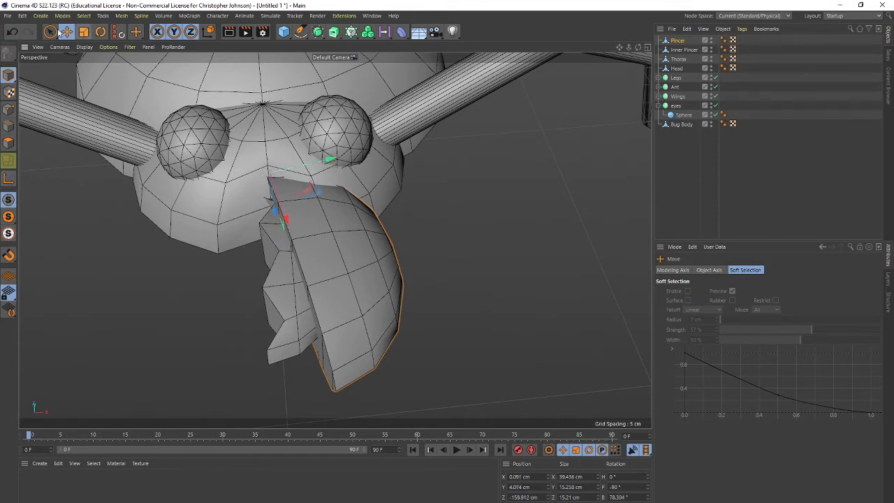
{"action": "left_click", "coordinate": [101, 31]}
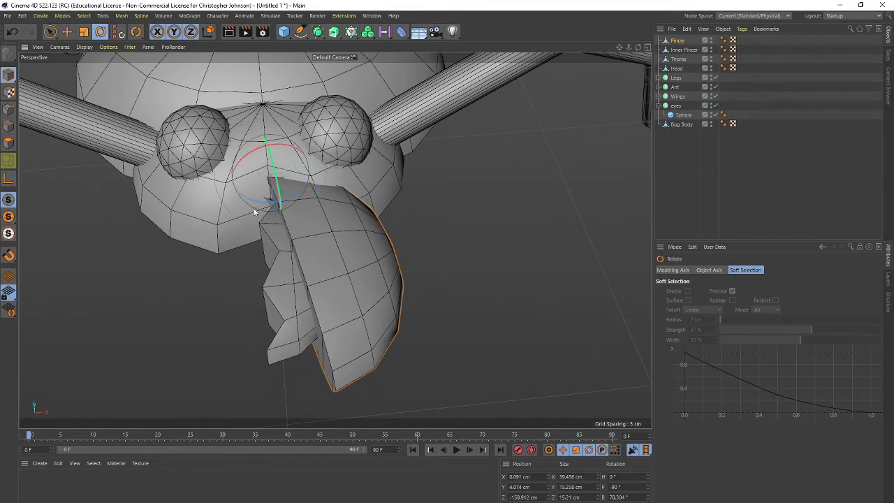
{"action": "left_click_drag", "start_coordinate": [258, 197], "coordinate": [259, 201]}
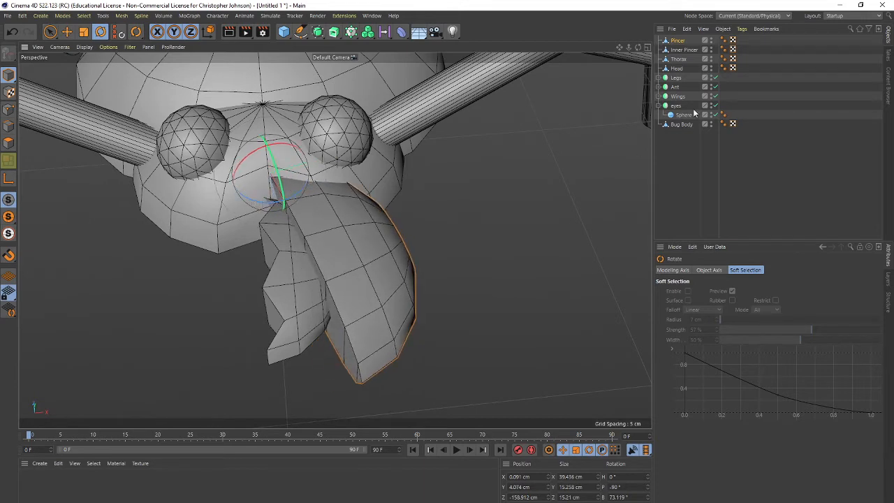
- Move only the Inner Pincer's axis back to its head end, at about Z -164.2 cm
{"action": "left_click", "coordinate": [684, 51]}
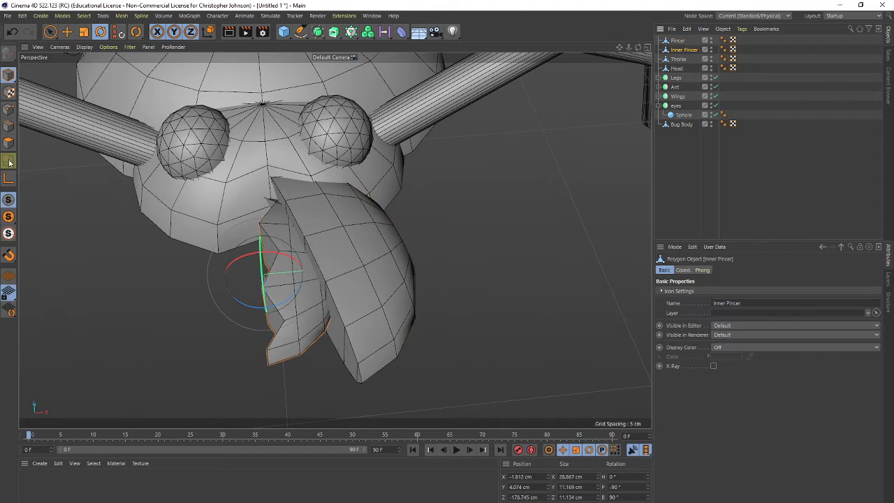
{"action": "middle_click", "coordinate": [466, 229]}
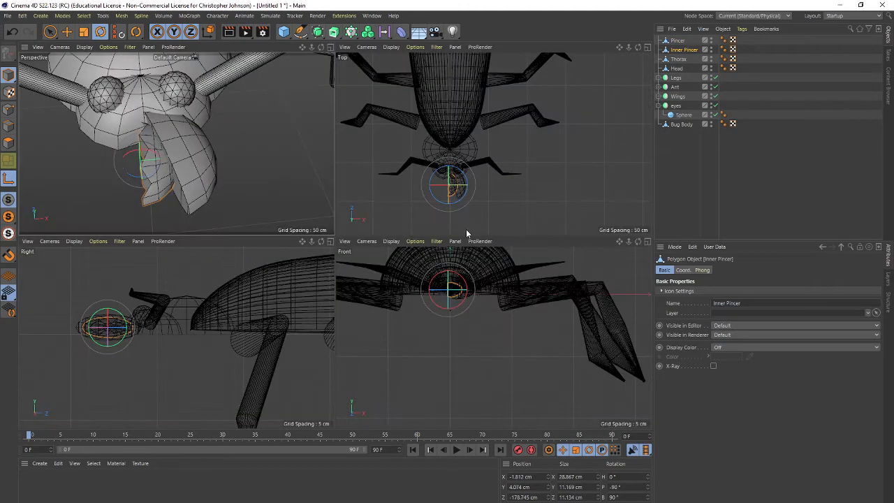
{"action": "scroll", "coordinate": [451, 189], "scroll_direction": "up", "scroll_amount": 6}
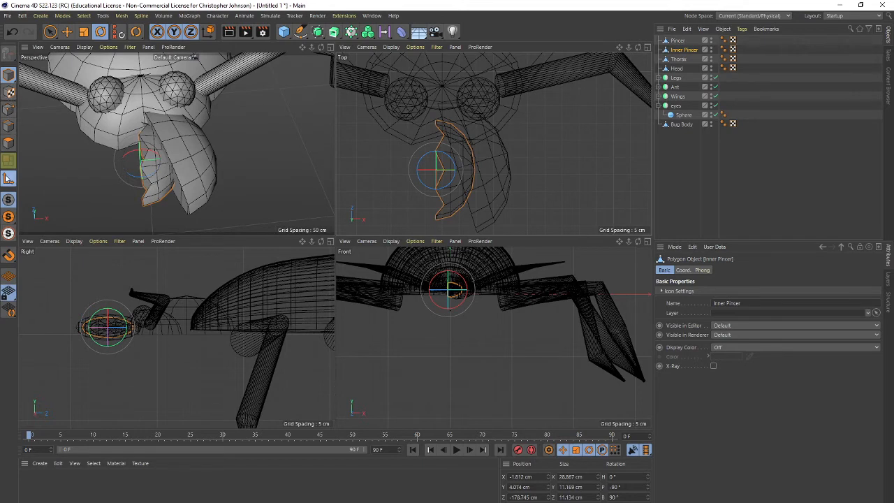
{"action": "key", "text": "e"}
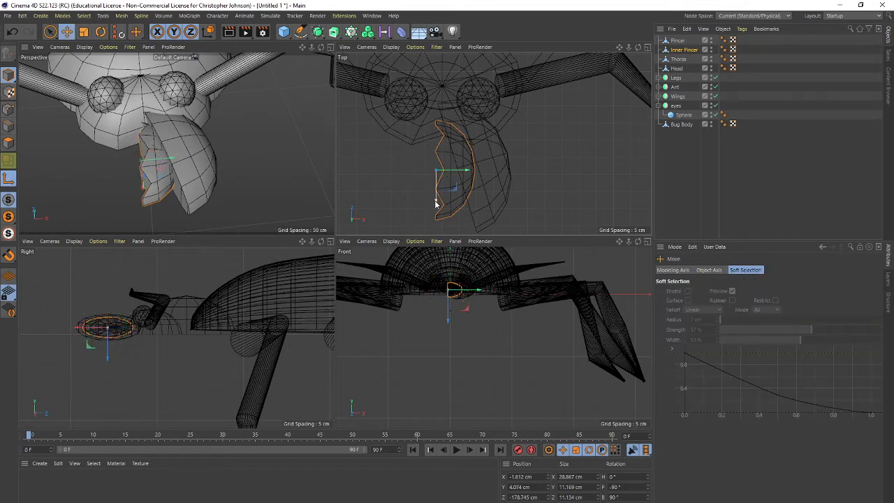
{"action": "left_click_drag", "start_coordinate": [438, 205], "coordinate": [437, 156]}
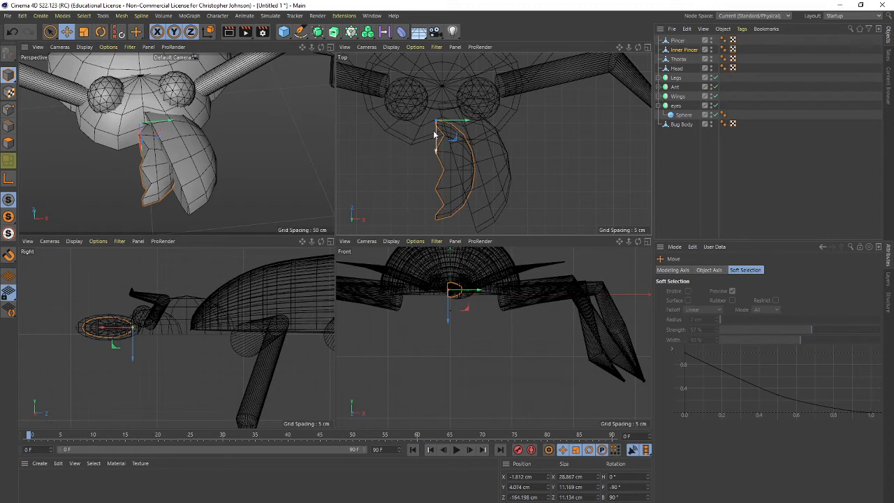
- Rotate the Inner Pincer to about 83.1° bank and shift it to about X -0.1, Z -165.9 cm so it sits inside the outer Pincer
{"action": "key", "text": "r"}
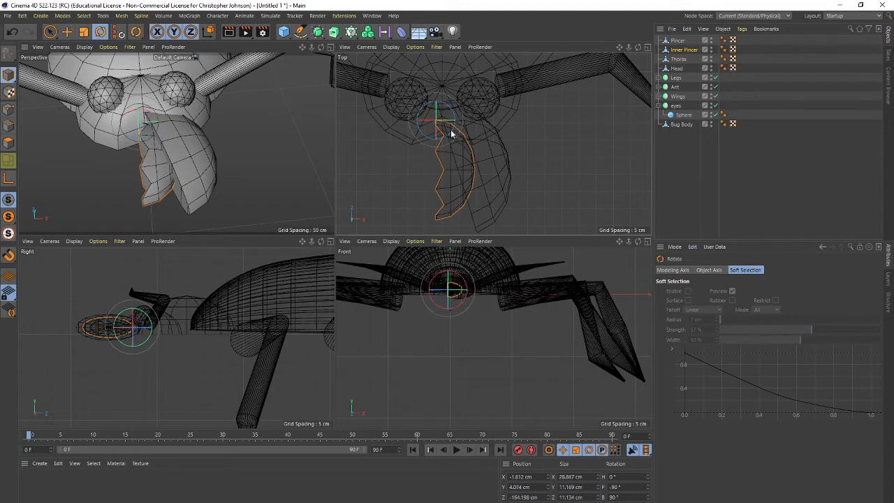
{"action": "left_click_drag", "start_coordinate": [451, 133], "coordinate": [449, 134]}
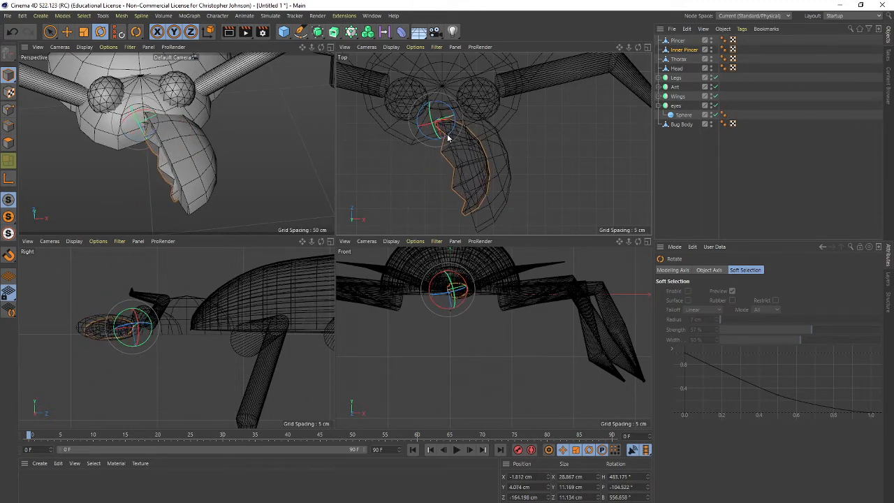
{"action": "key", "text": "ctrl+z"}
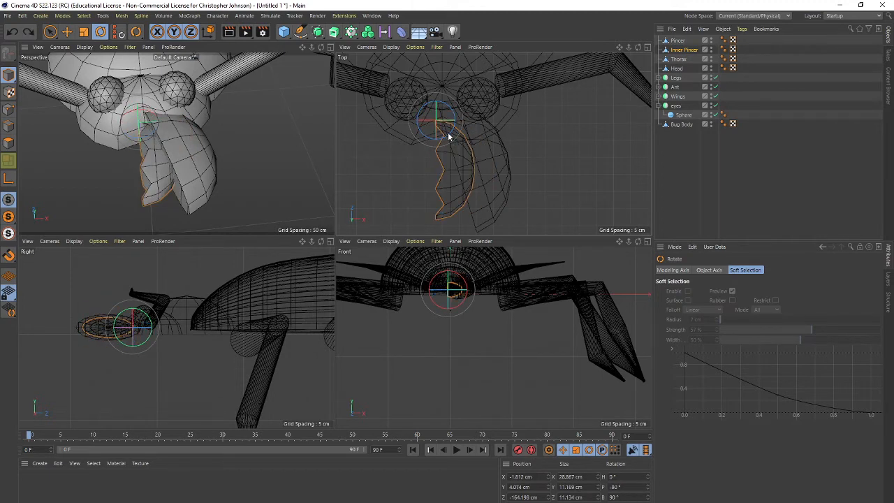
{"action": "left_click_drag", "start_coordinate": [449, 138], "coordinate": [475, 124]}
{"action": "key", "text": "e"}
- Group the Pincer and Inner Pincer under a null and mirror the group with a Symmetry object across the ZY plane
{"action": "left_click", "coordinate": [679, 40], "text": "ctrl"}
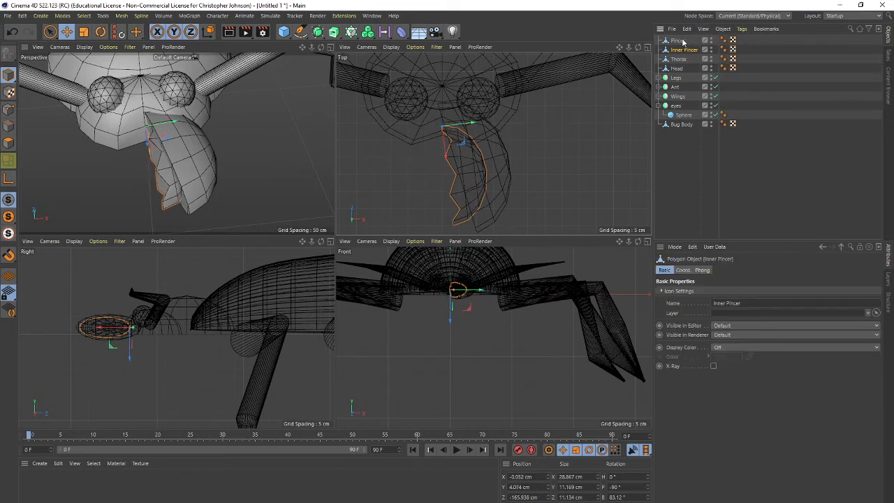
{"action": "key", "text": "alt+g"}
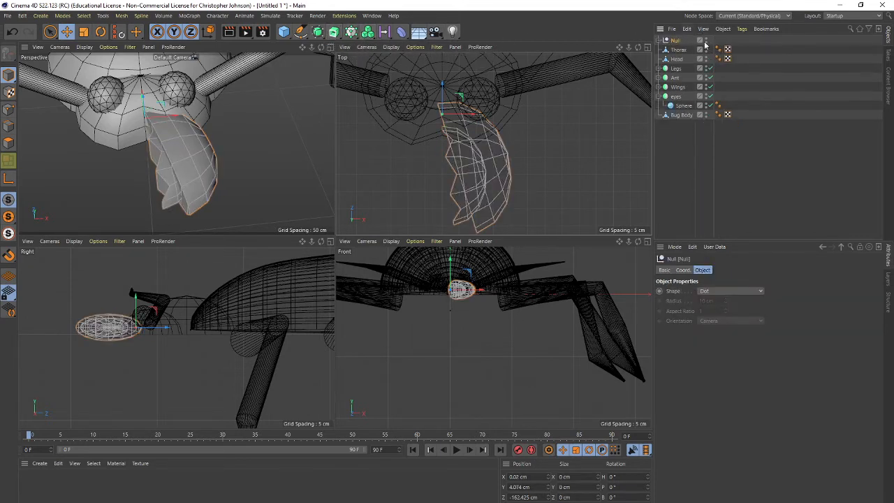
{"action": "left_click", "coordinate": [334, 33]}
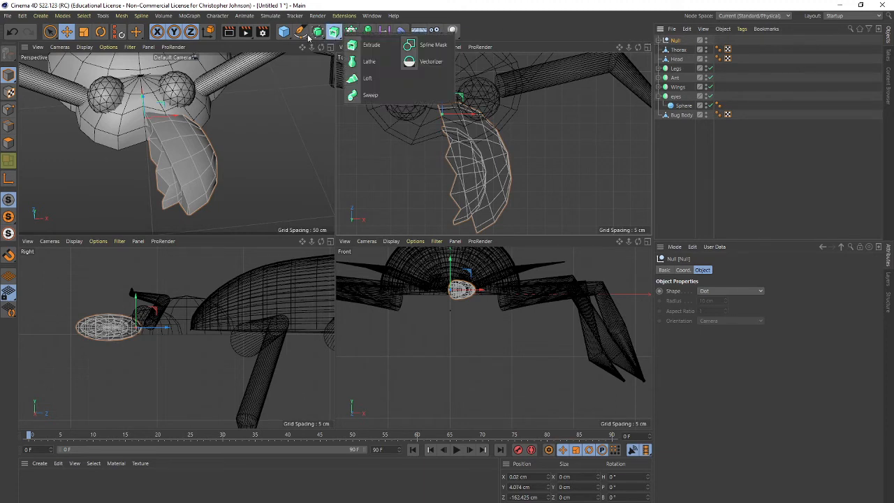
{"action": "left_click", "coordinate": [317, 32]}
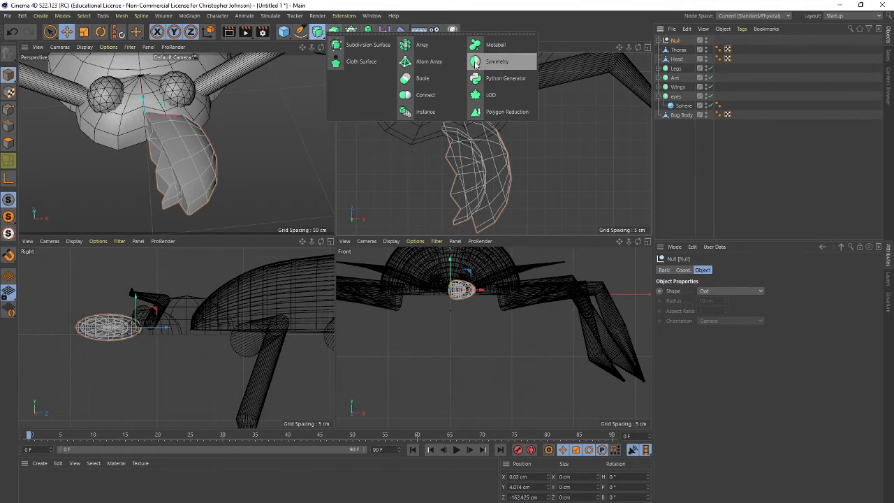
{"action": "left_click", "coordinate": [475, 64]}
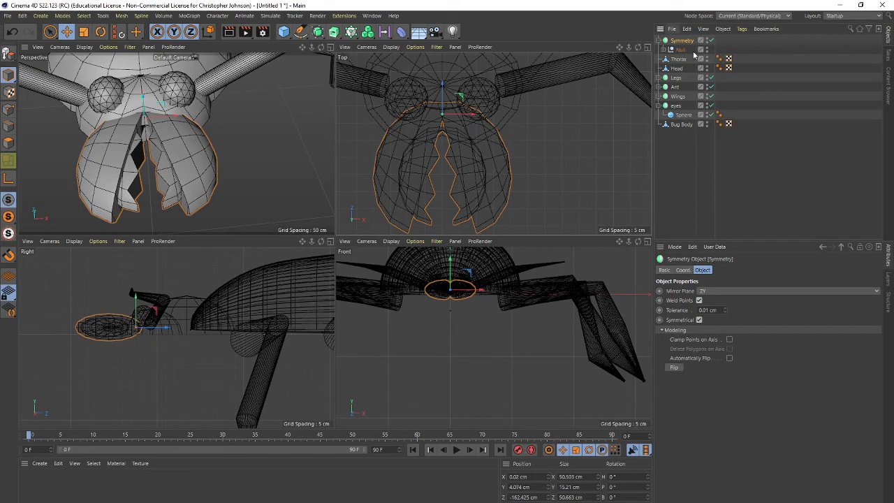
- Add a sphere and scale it down uniformly to about 42.4 cm across
{"action": "middle_click", "coordinate": [274, 143]}
{"action": "scroll", "coordinate": [445, 205], "scroll_direction": "down", "scroll_amount": 5}
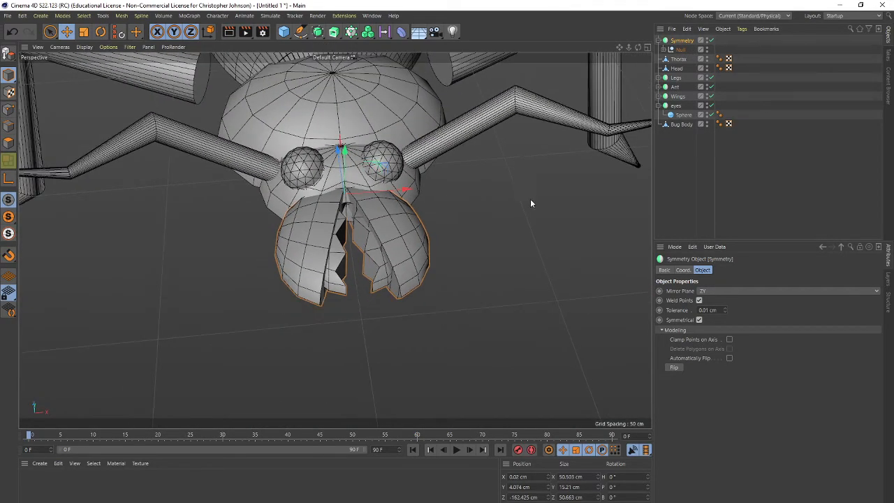
{"action": "left_click_drag", "start_coordinate": [531, 202], "coordinate": [184, 106], "text": "alt"}
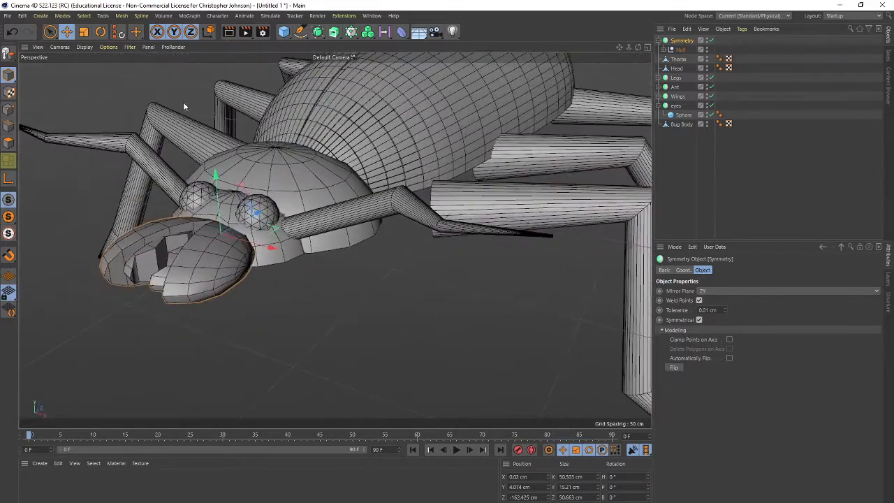
{"action": "left_click", "coordinate": [283, 31]}
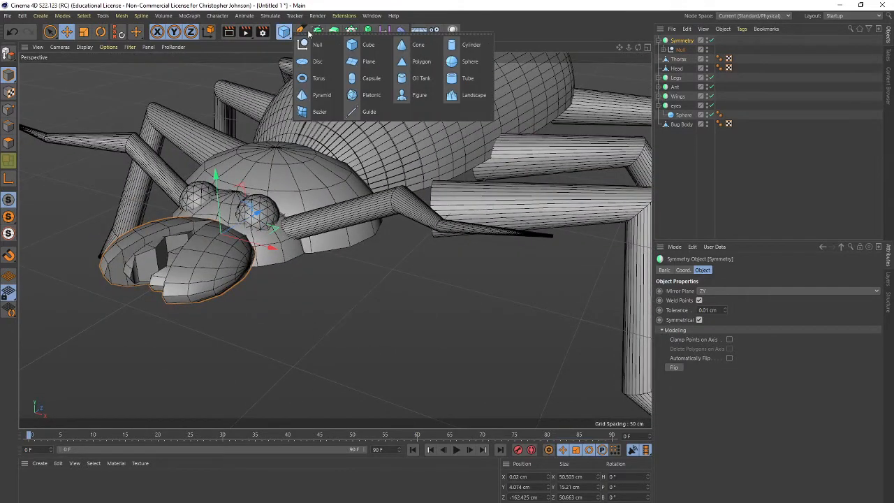
{"action": "left_click", "coordinate": [461, 64]}
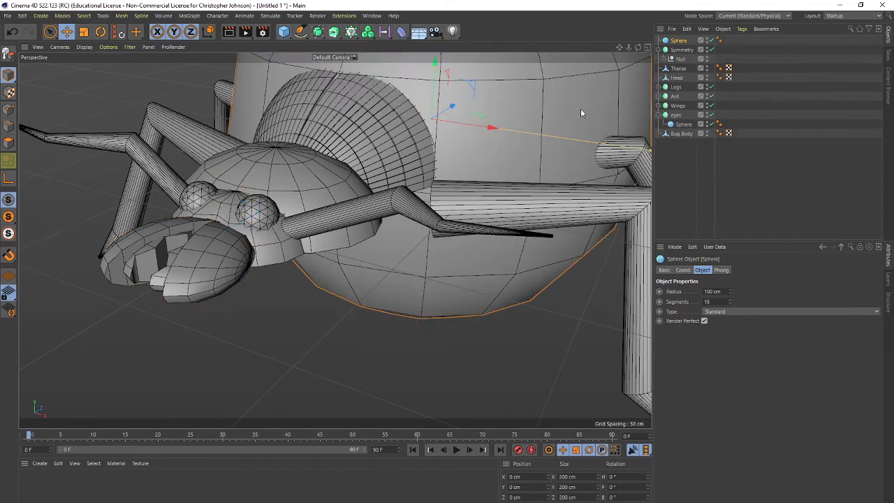
{"action": "key", "text": "t"}
{"action": "left_click_drag", "start_coordinate": [536, 268], "coordinate": [206, 301]}
{"action": "key", "text": "e"}
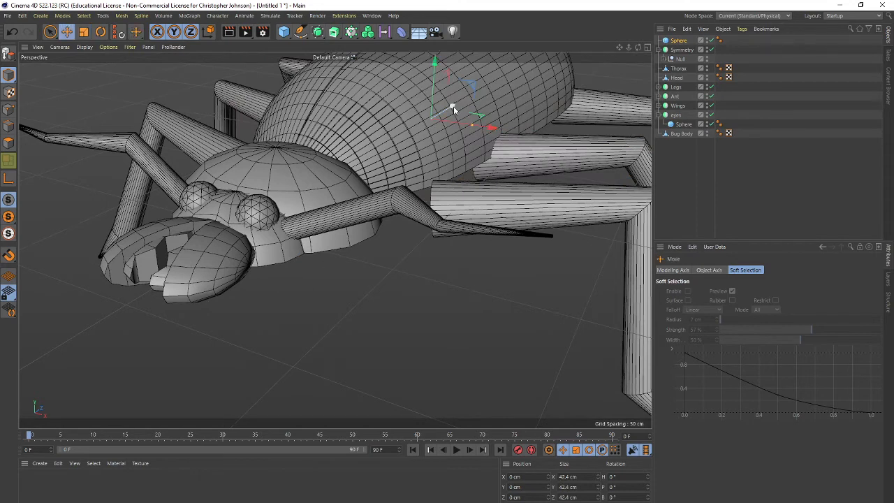
- Bring the sphere, reduced to about 39.5 cm, to the base of the front leg at about X 40.9, Y -2.2, Z -97.8 cm
{"action": "left_click_drag", "start_coordinate": [453, 106], "coordinate": [468, 241]}
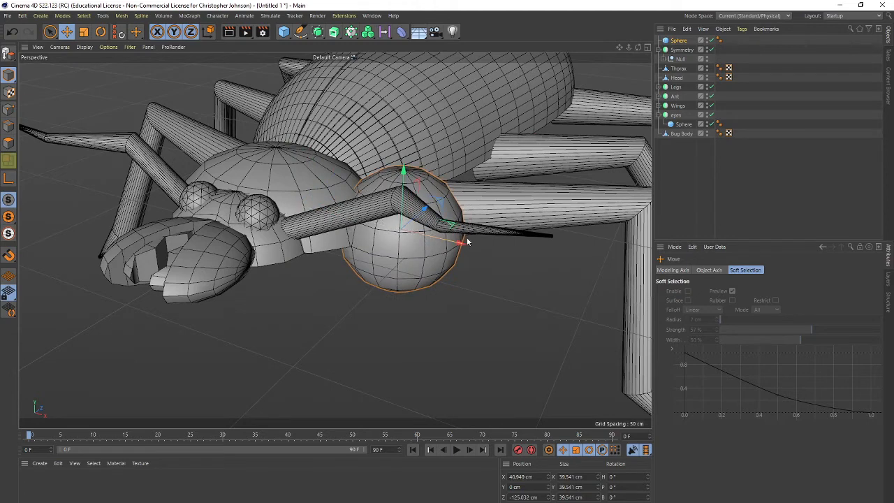
{"action": "middle_click", "coordinate": [517, 305]}
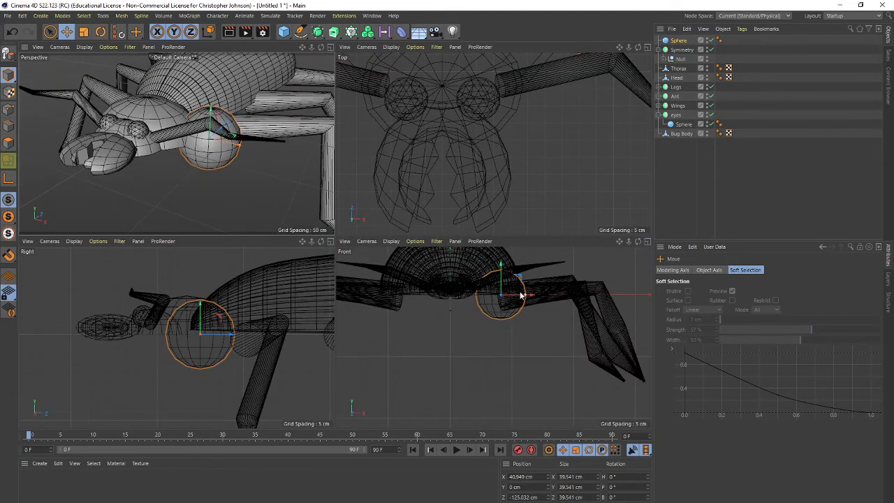
{"action": "left_click_drag", "start_coordinate": [222, 341], "coordinate": [248, 315]}
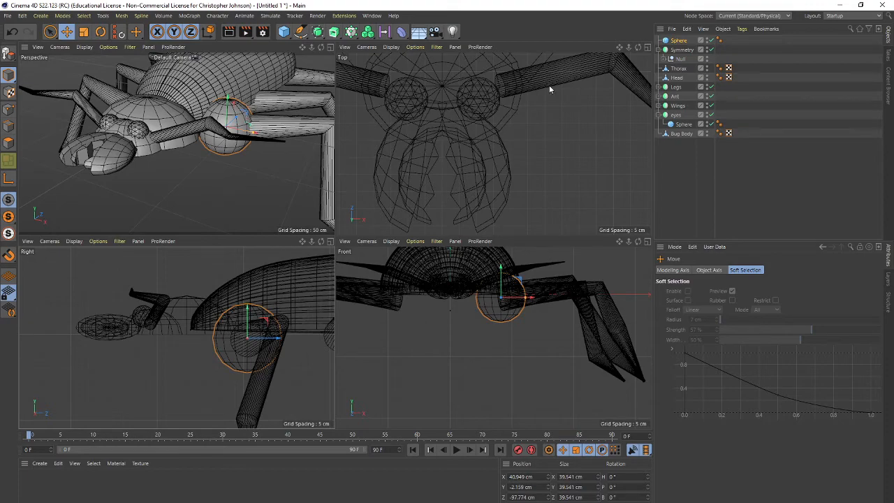
- Move the sphere to about X 27.3, Y -17.5 cm and scale it down uniformly to about 24.3 cm
{"action": "middle_click", "coordinate": [263, 138]}
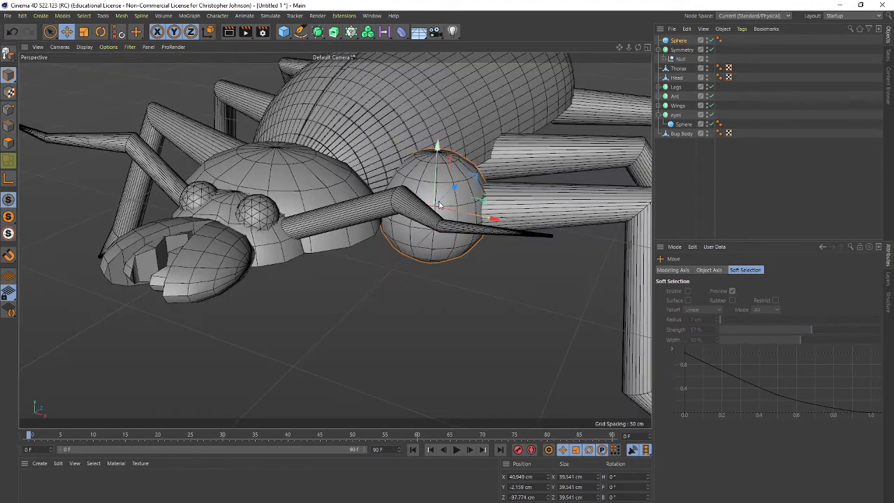
{"action": "scroll", "coordinate": [443, 204], "scroll_direction": "down", "scroll_amount": 4}
{"action": "middle_click_drag", "start_coordinate": [465, 236], "coordinate": [422, 243], "text": "alt"}
{"action": "left_click_drag", "start_coordinate": [421, 246], "coordinate": [439, 250], "text": "alt"}
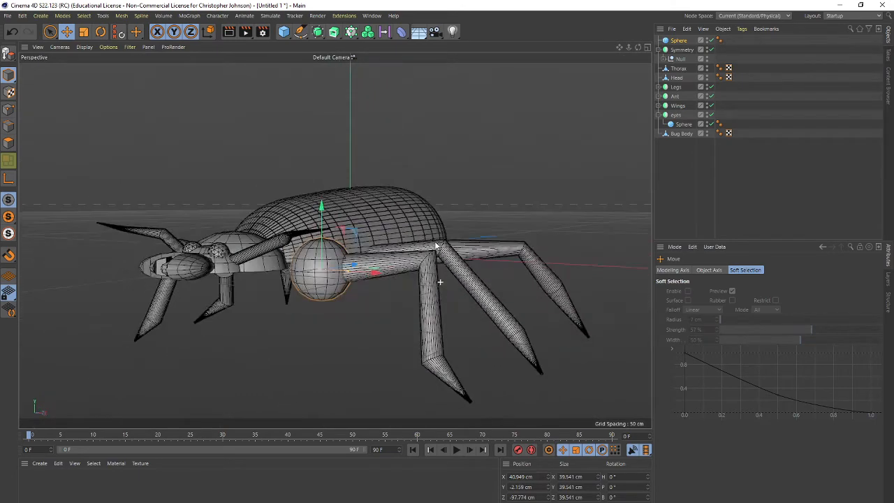
{"action": "left_click_drag", "start_coordinate": [322, 204], "coordinate": [321, 229]}
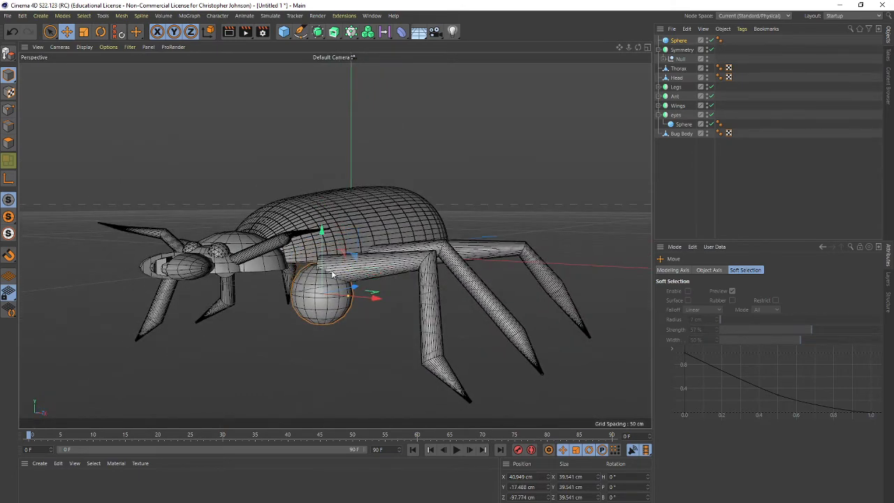
{"action": "left_click_drag", "start_coordinate": [367, 296], "coordinate": [357, 298]}
{"action": "key", "text": "t"}
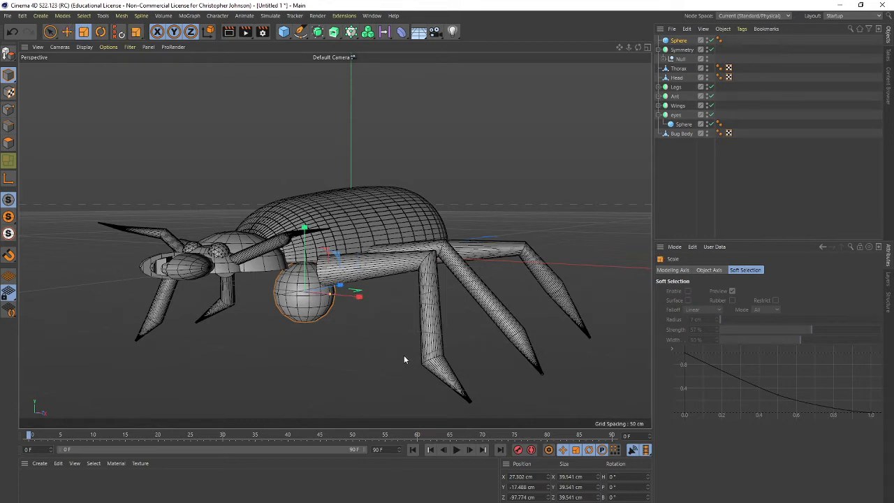
{"action": "left_click_drag", "start_coordinate": [404, 355], "coordinate": [275, 293]}
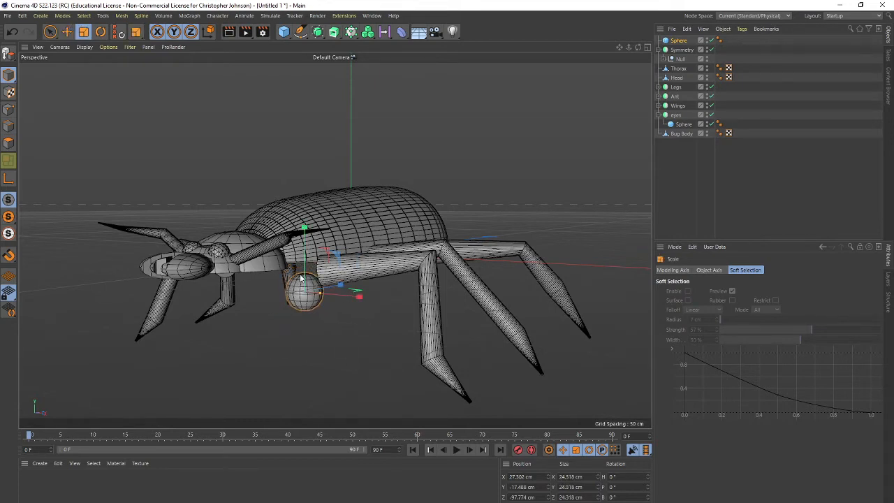
- Raise the sphere to about Y -7.6 cm and shift it inward to about X 24.4 cm, where the front leg meets the body
{"action": "key", "text": "e"}
{"action": "left_click_drag", "start_coordinate": [307, 241], "coordinate": [308, 218]}
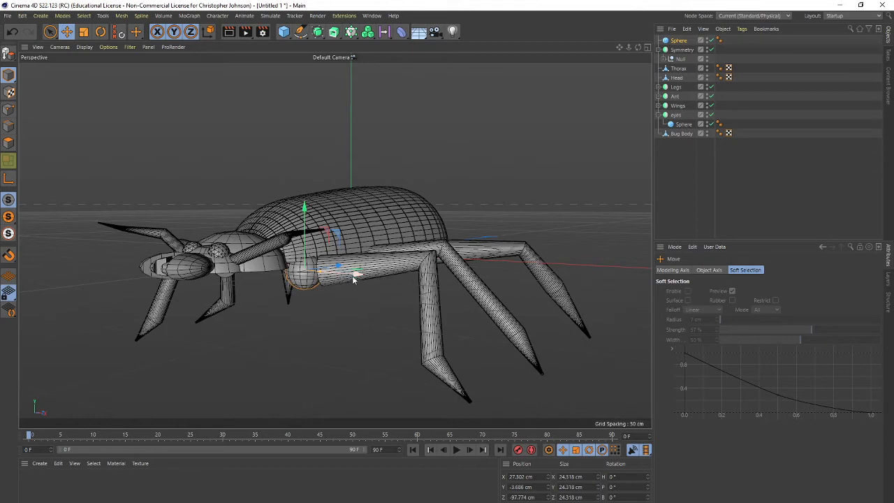
{"action": "left_click_drag", "start_coordinate": [304, 208], "coordinate": [302, 215]}
{"action": "left_click_drag", "start_coordinate": [356, 283], "coordinate": [354, 282]}
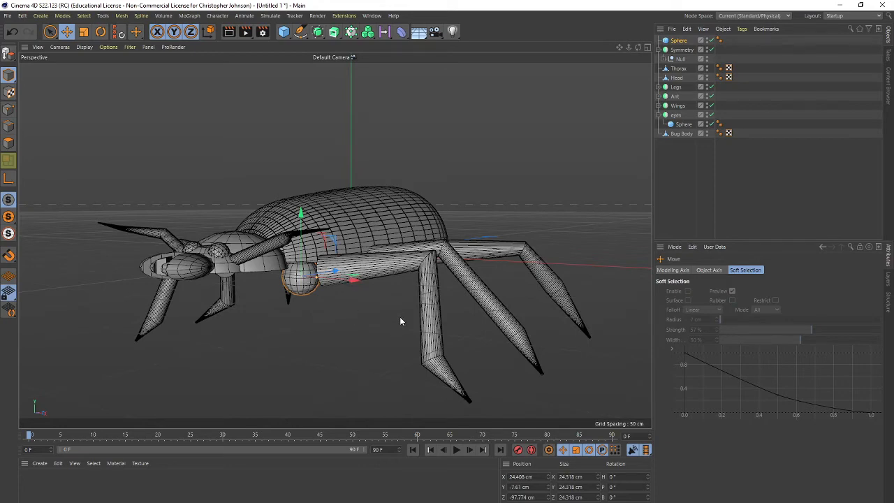
- Shift the sphere outward to about X 26.7 cm, closer to the base of the front leg
{"action": "key", "text": "F2"}
{"action": "scroll", "coordinate": [369, 248], "scroll_direction": "up", "scroll_amount": 3}
{"action": "scroll", "coordinate": [370, 247], "scroll_direction": "down", "scroll_amount": 7}
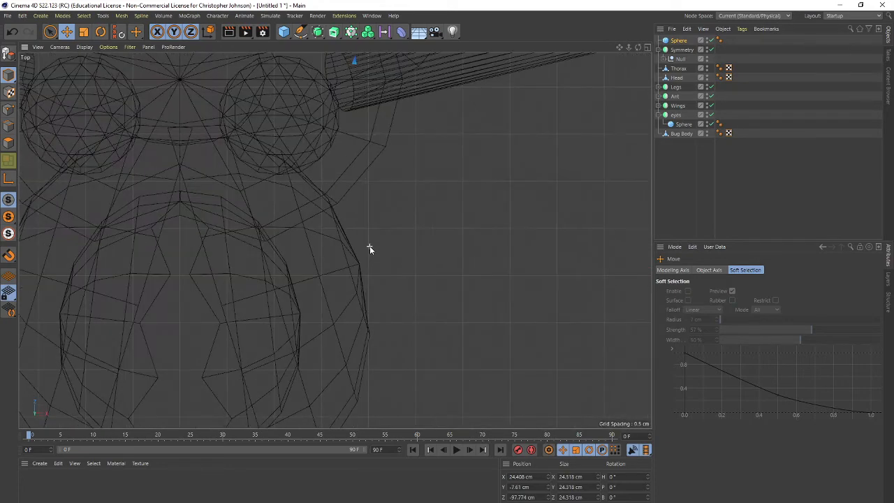
{"action": "key", "text": "o"}
{"action": "scroll", "coordinate": [382, 249], "scroll_direction": "down", "scroll_amount": 4}
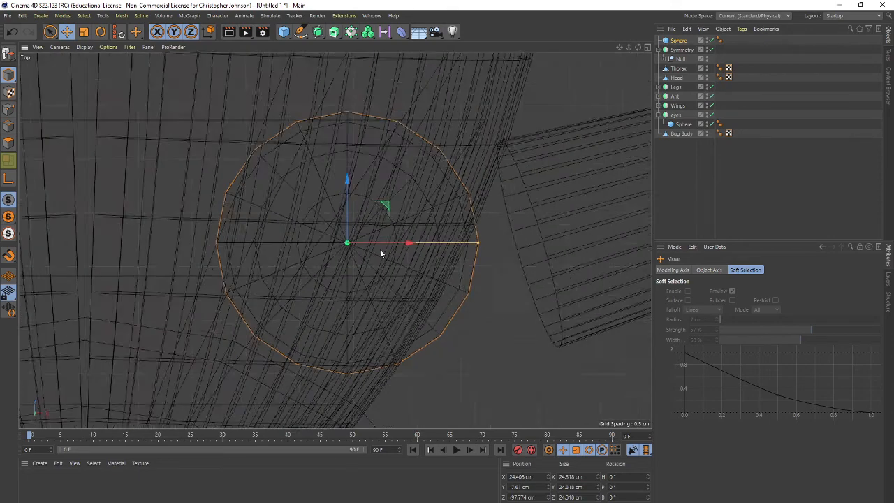
{"action": "left_click_drag", "start_coordinate": [421, 246], "coordinate": [432, 244]}
{"action": "key", "text": "F3"}
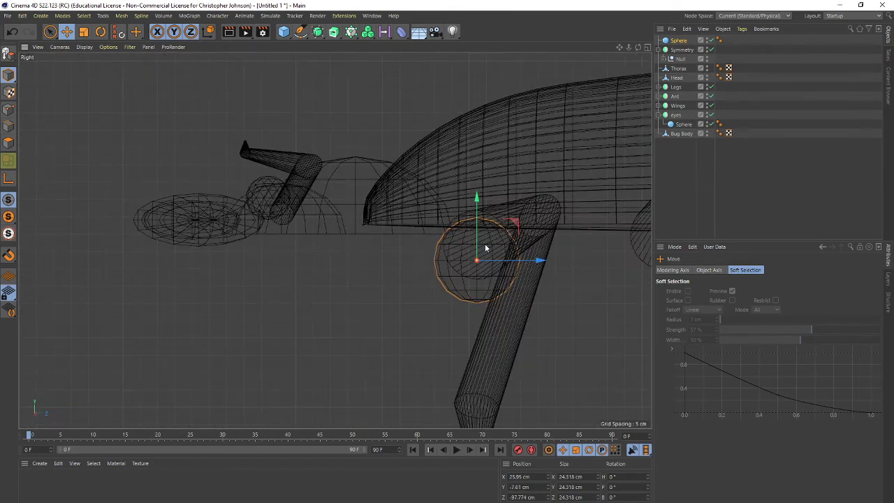
{"action": "key", "text": "F4"}
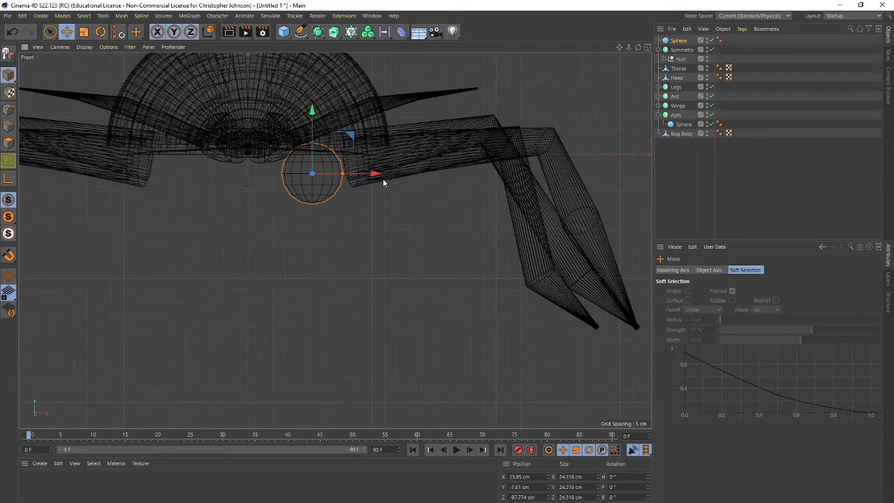
{"action": "key", "text": "F5"}
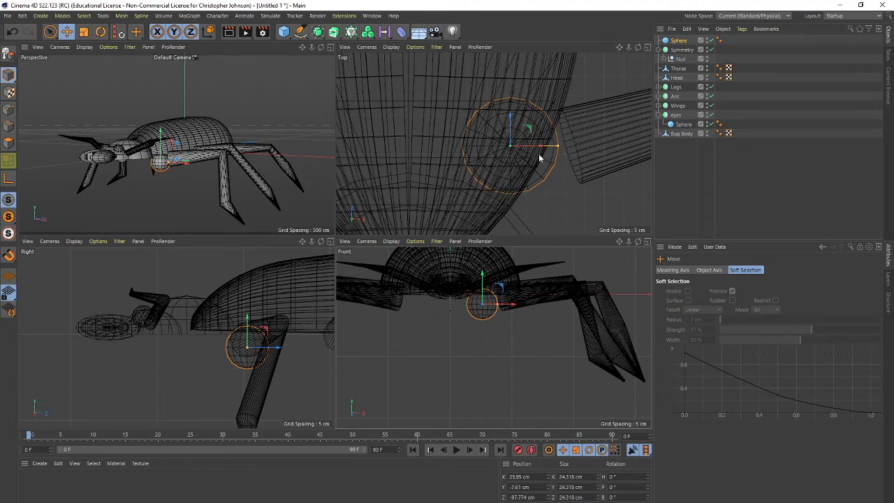
{"action": "left_click_drag", "start_coordinate": [540, 150], "coordinate": [543, 149]}
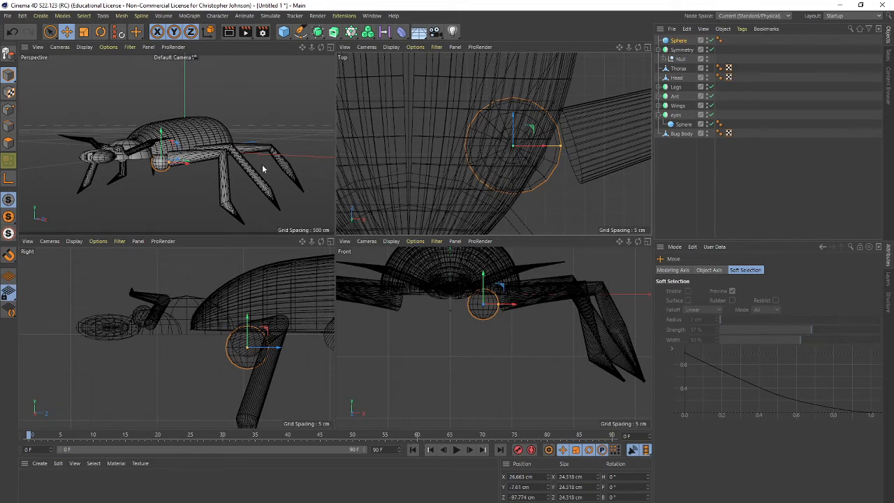
- Duplicate the sphere twice along the body, placing copies at the middle leg and at the last leg, about X 42.4, Z 71.8 cm
{"action": "left_click_drag", "start_coordinate": [263, 168], "coordinate": [230, 146], "text": "alt"}
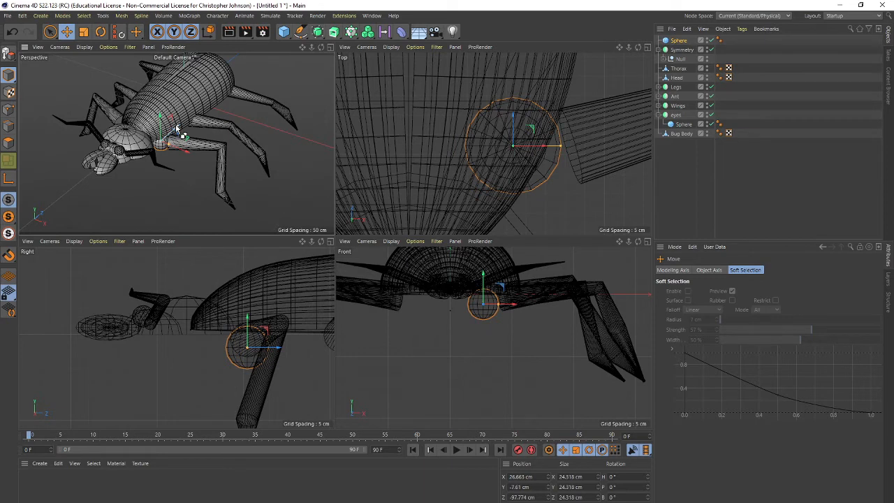
{"action": "left_click_drag", "start_coordinate": [178, 131], "coordinate": [244, 83], "text": "ctrl"}
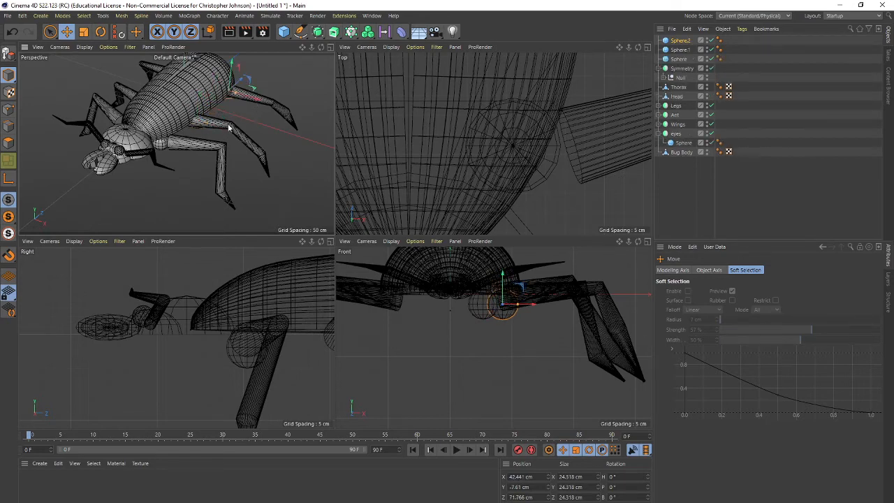
{"action": "scroll", "coordinate": [225, 130], "scroll_direction": "up", "scroll_amount": 10}
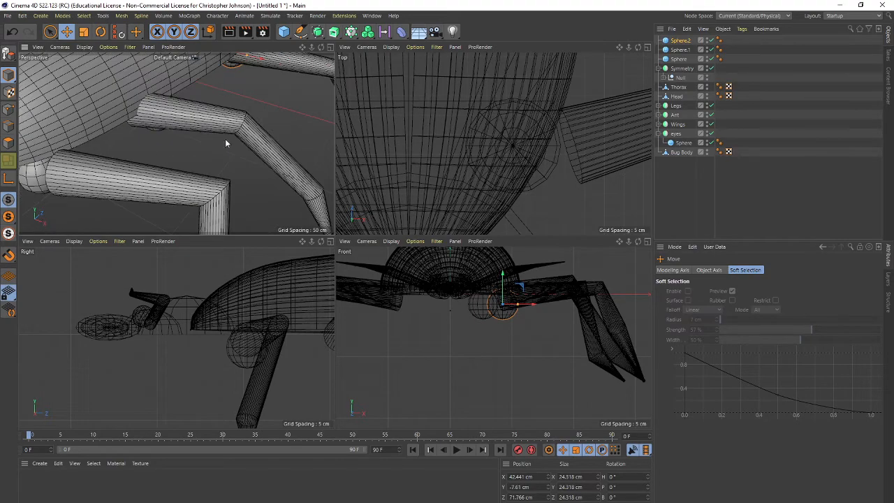
{"action": "left_click_drag", "start_coordinate": [225, 171], "coordinate": [294, 98], "text": "alt"}
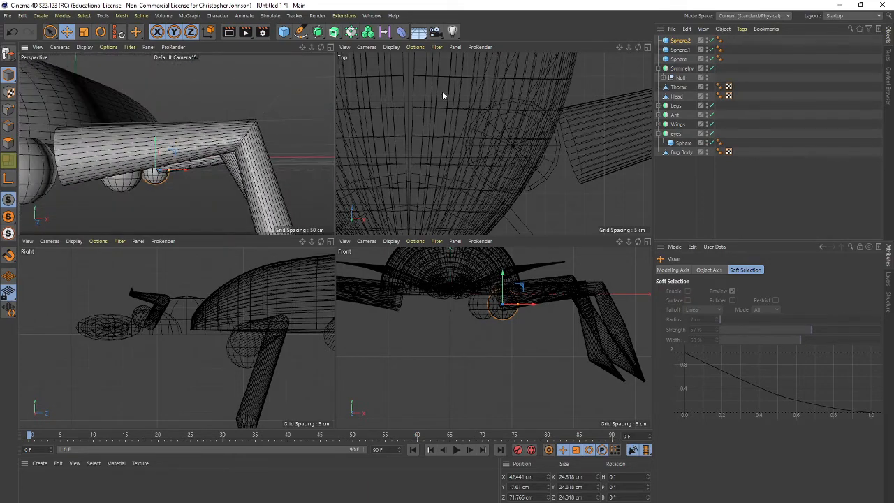
- Rename the original sphere at the front leg as Front Joint
{"action": "left_click", "coordinate": [678, 59]}
{"action": "double_click", "coordinate": [680, 59]}
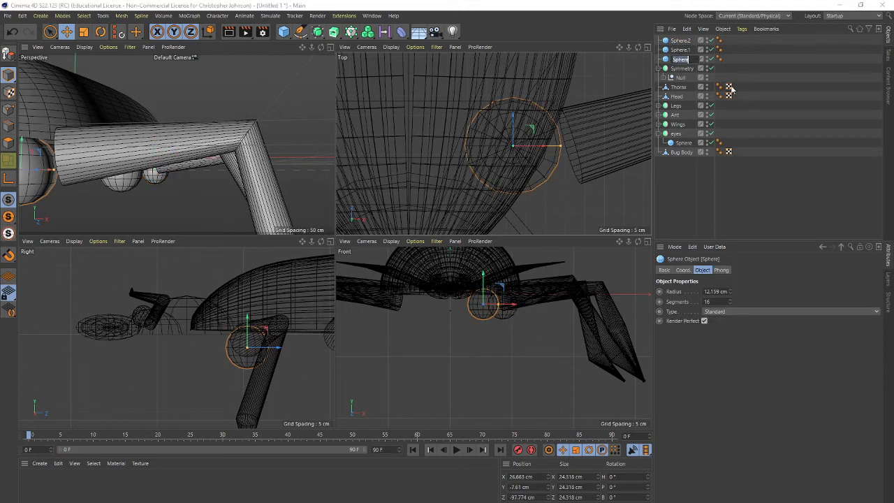
{"action": "type", "text": "Front Joint"}
{"action": "key", "text": "Return"}
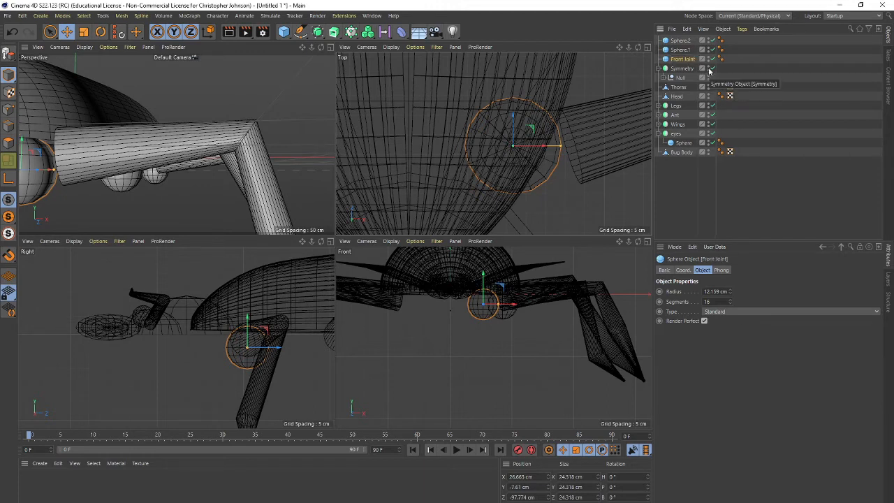
- Place Front Joint inside the mirrored Legs group, directly above Leg Front
{"action": "left_click", "coordinate": [659, 107]}
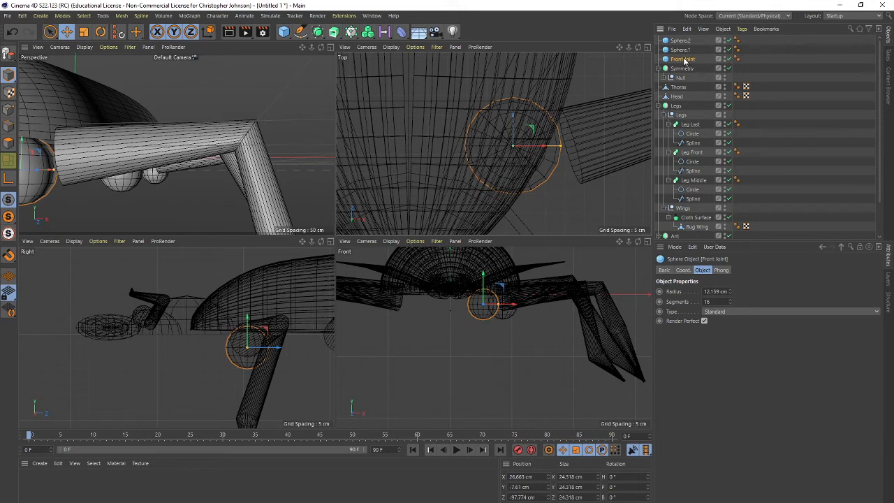
{"action": "left_click_drag", "start_coordinate": [683, 62], "coordinate": [669, 150]}
{"action": "left_click_drag", "start_coordinate": [668, 149], "coordinate": [694, 150]}
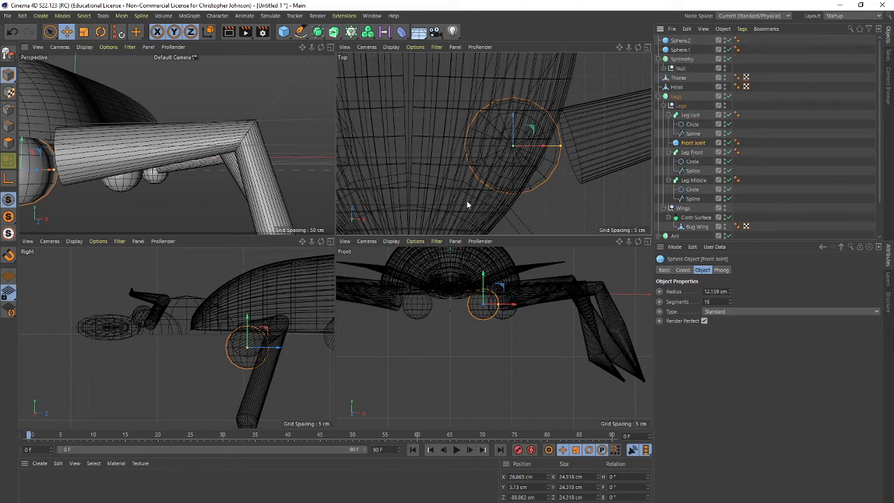
- Move the inner end point of the Leg Front spline into the front joint at about X 27.6, Y 4.1 cm, disabling the sweep temporarily
{"action": "left_click", "coordinate": [728, 153]}
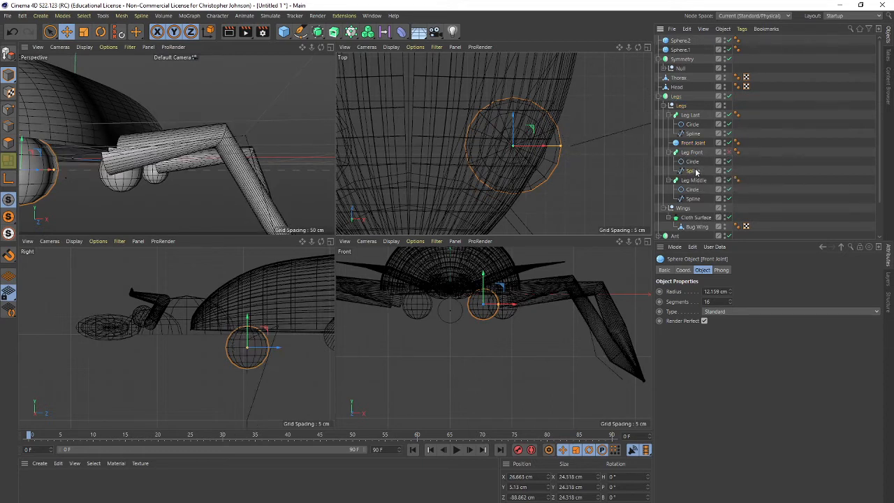
{"action": "left_click", "coordinate": [695, 171]}
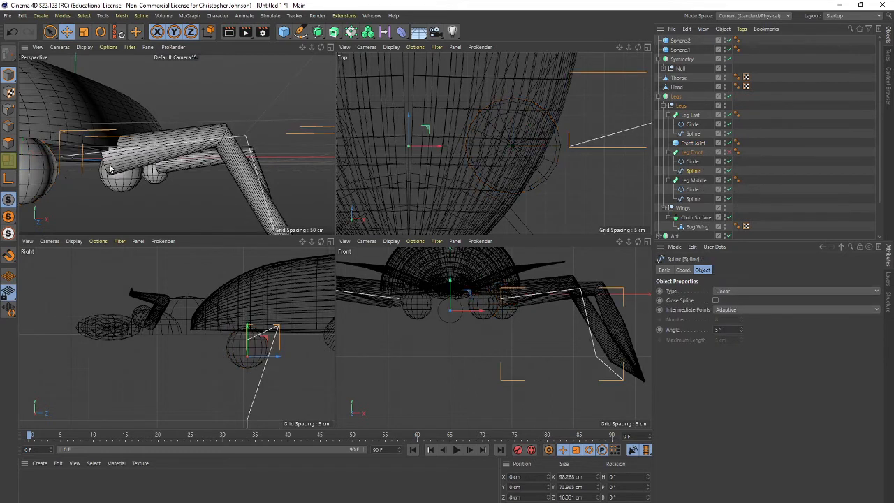
{"action": "left_click", "coordinate": [8, 108]}
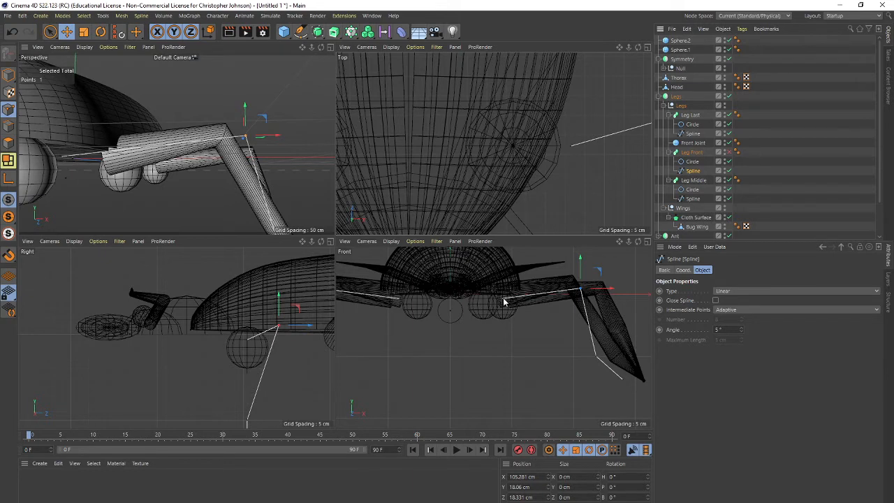
{"action": "left_click", "coordinate": [49, 31]}
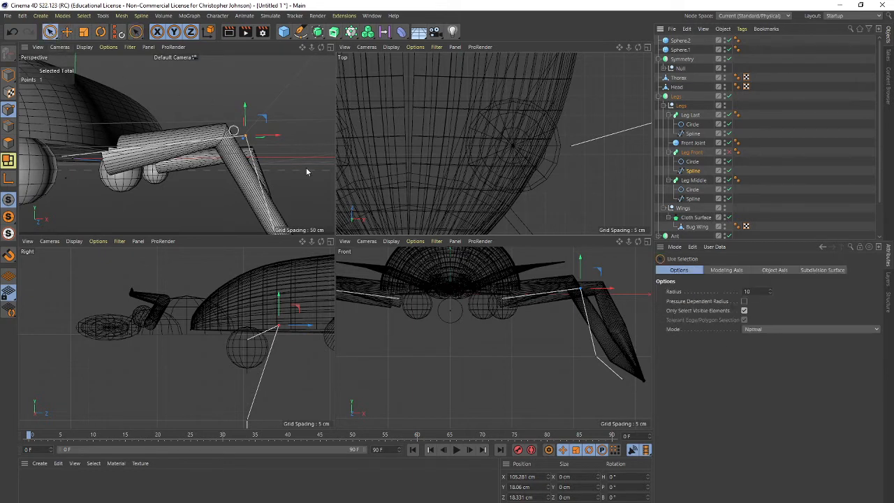
{"action": "left_click", "coordinate": [500, 302]}
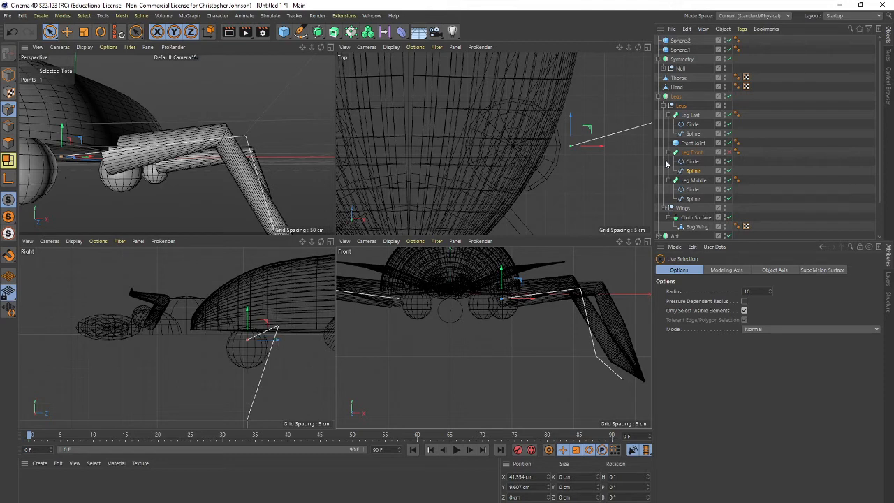
{"action": "left_click_drag", "start_coordinate": [600, 148], "coordinate": [546, 152]}
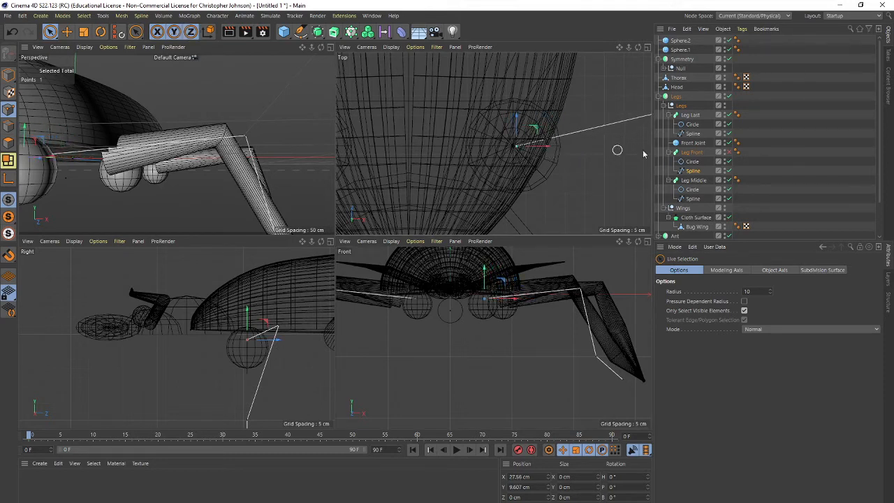
{"action": "left_click", "coordinate": [729, 153]}
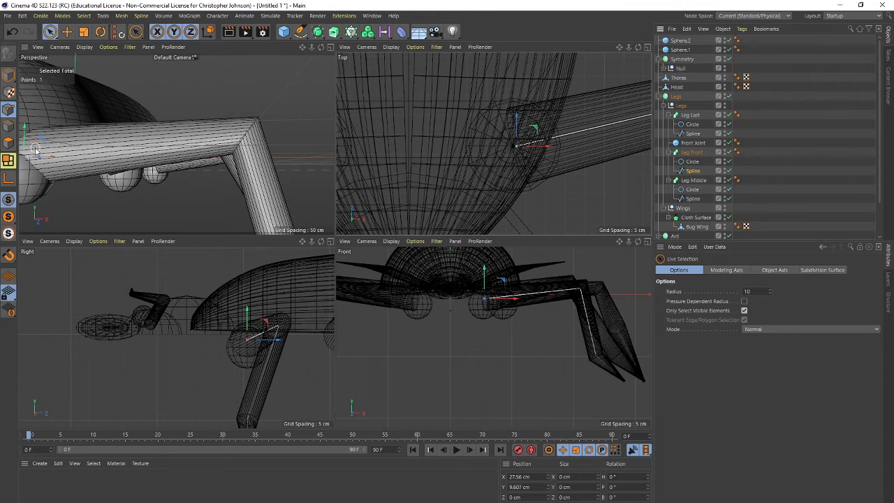
{"action": "left_click_drag", "start_coordinate": [23, 131], "coordinate": [25, 142]}
{"action": "left_click_drag", "start_coordinate": [125, 171], "coordinate": [84, 178], "text": "alt"}
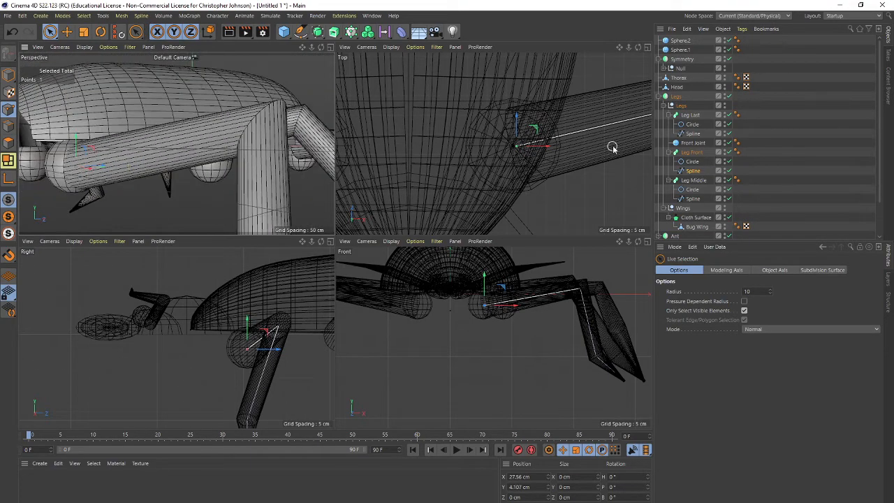
- Slightly lower the start point of the Leg Front sweep's scale curve to thin the leg at the joint
{"action": "left_click", "coordinate": [691, 153]}
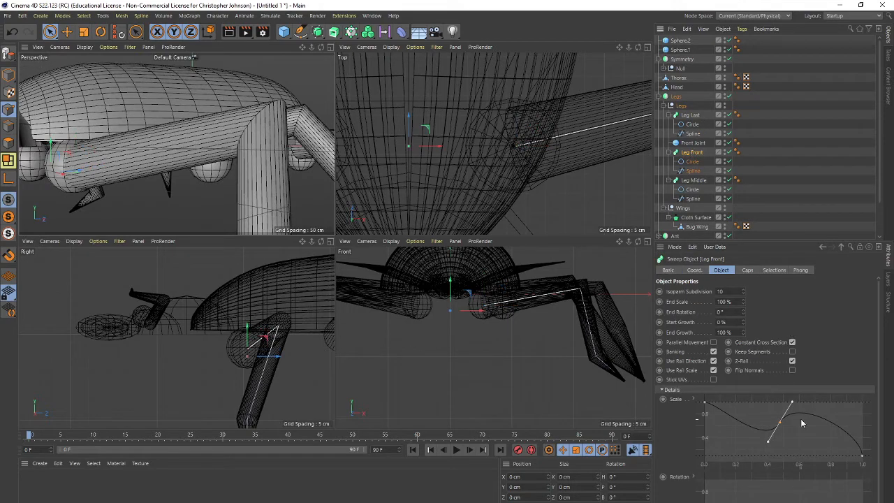
{"action": "left_click_drag", "start_coordinate": [704, 402], "coordinate": [702, 410]}
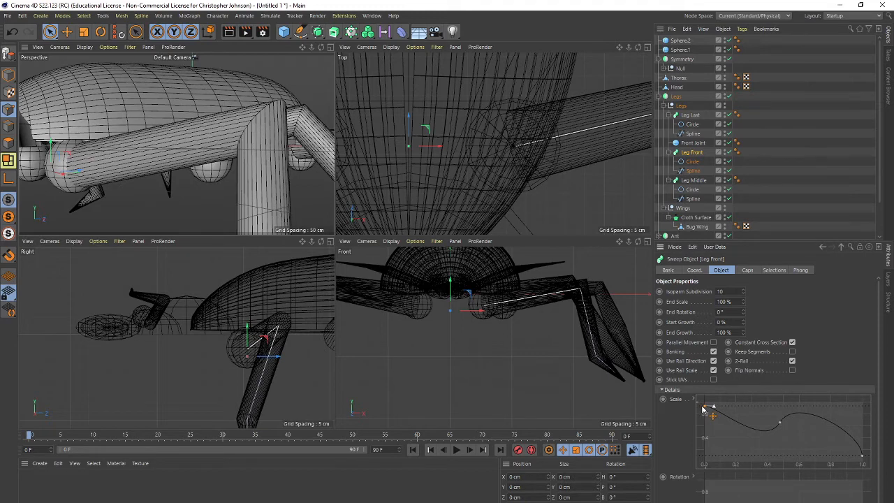
- Place Sphere.1 in the Legs group above Leg Middle and rename it Mid Joint
{"action": "left_click", "coordinate": [681, 50]}
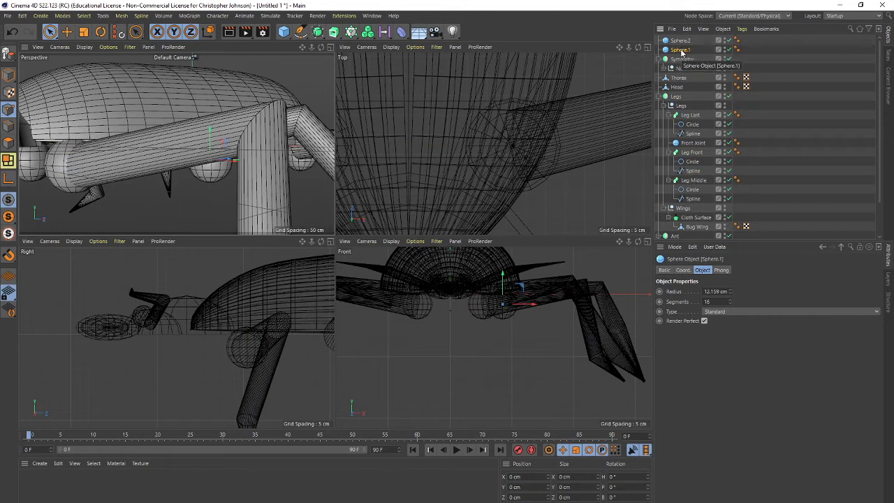
{"action": "left_click_drag", "start_coordinate": [681, 50], "coordinate": [691, 179]}
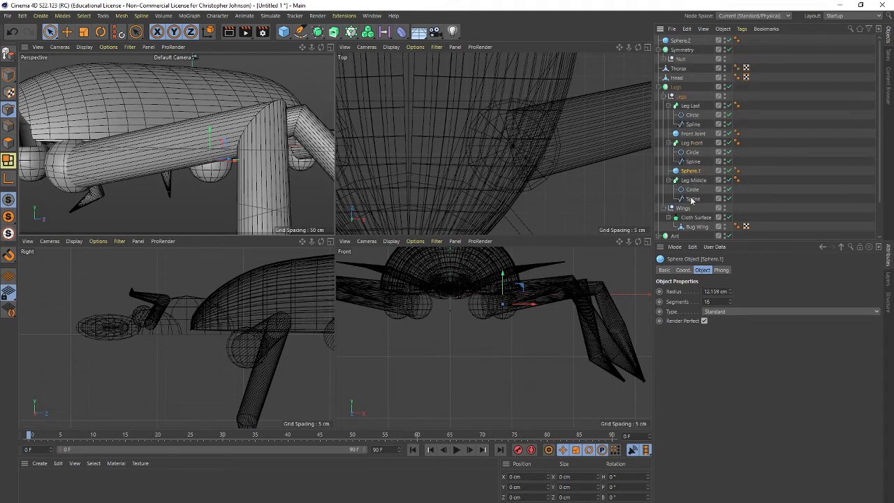
{"action": "double_click", "coordinate": [690, 171]}
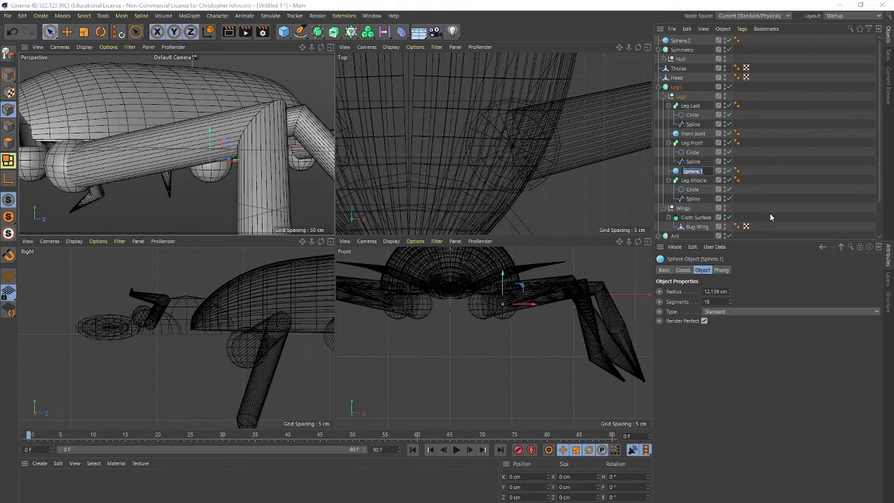
{"action": "type", "text": "Mid Joint"}
{"action": "key", "text": "Return"}
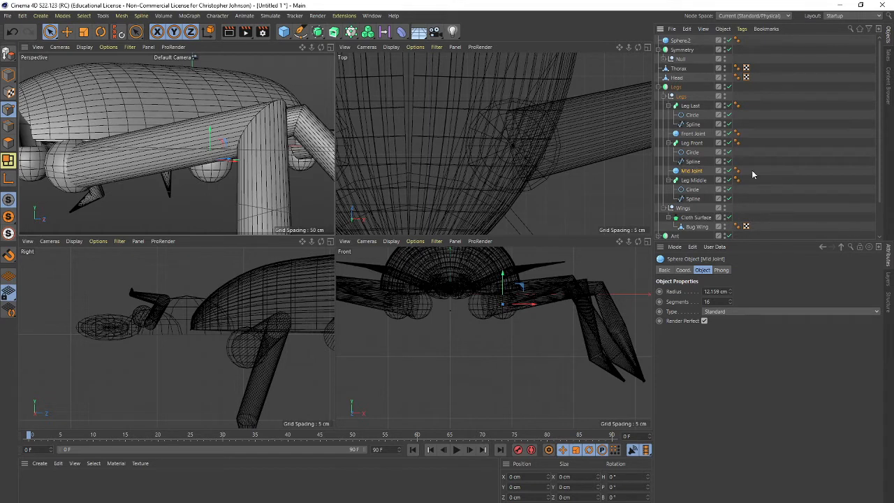
- Disable the Leg Middle sweep and move its spline's inner end point into the middle joint at about X 38.9, Y 6.5, Z -30.1 cm
{"action": "left_click", "coordinate": [692, 199]}
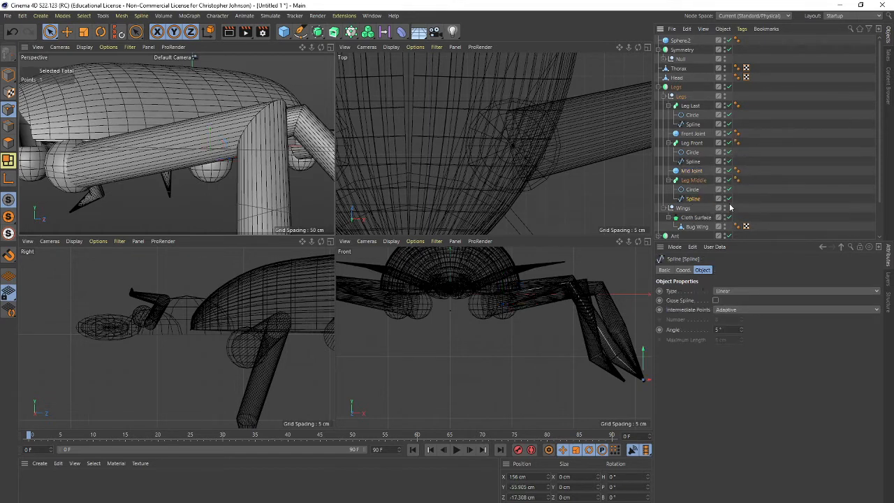
{"action": "left_click", "coordinate": [729, 181]}
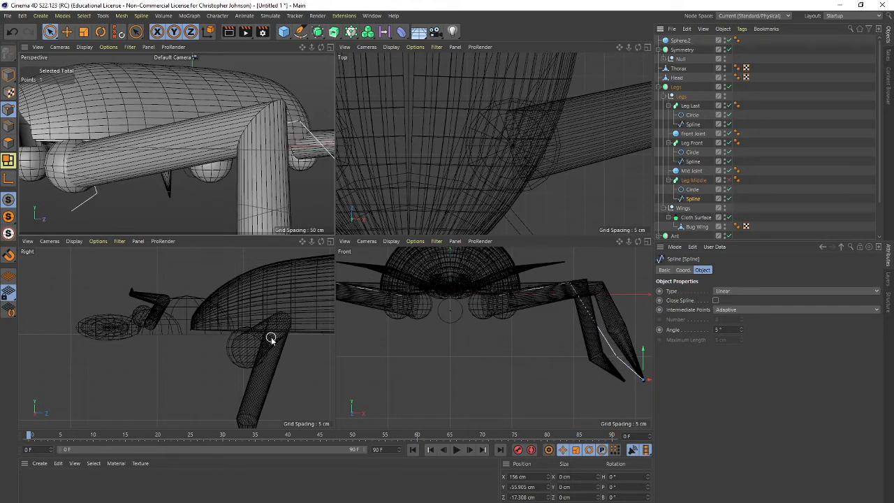
{"action": "middle_click_drag", "start_coordinate": [279, 329], "coordinate": [107, 277], "text": "alt"}
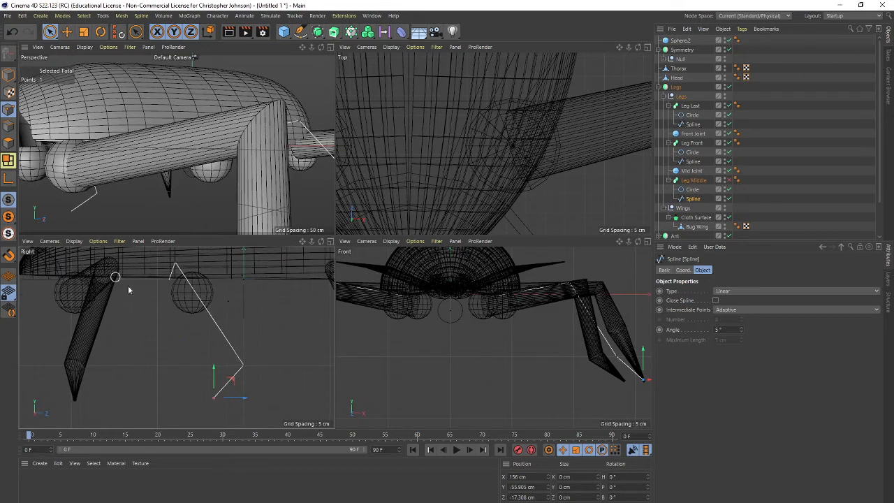
{"action": "left_click", "coordinate": [170, 282]}
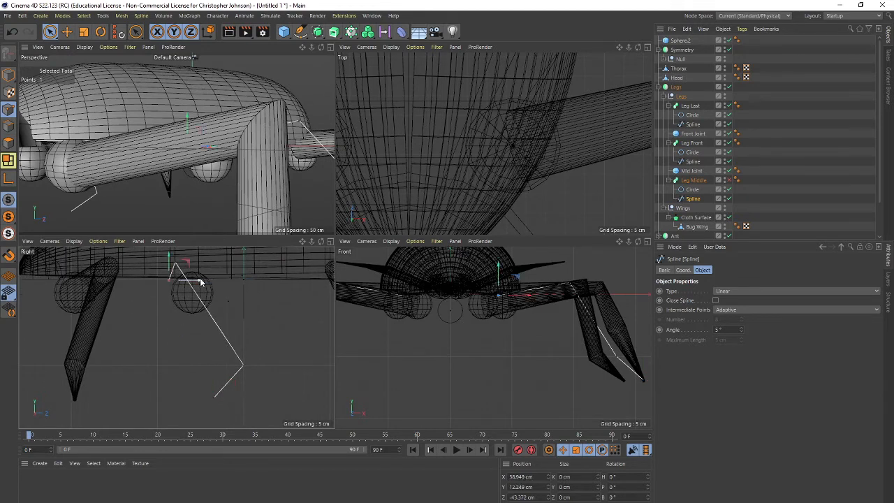
{"action": "left_click_drag", "start_coordinate": [201, 281], "coordinate": [224, 282]}
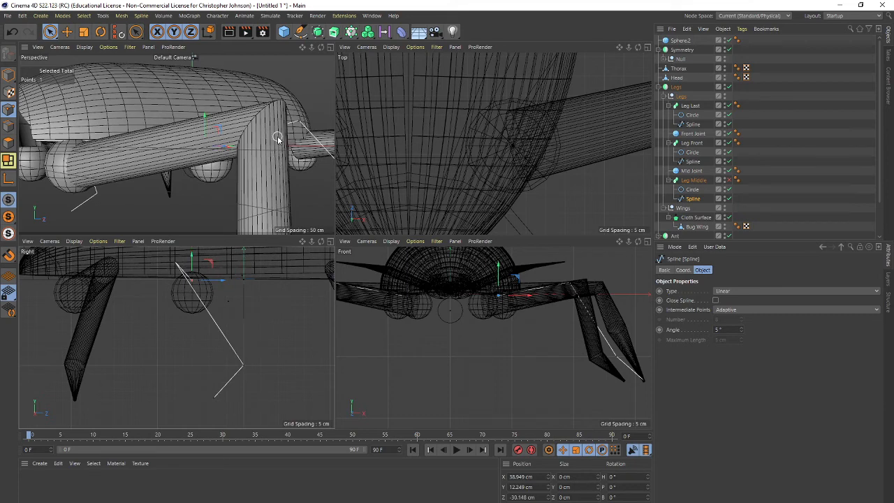
{"action": "left_click_drag", "start_coordinate": [296, 149], "coordinate": [126, 109], "text": "alt"}
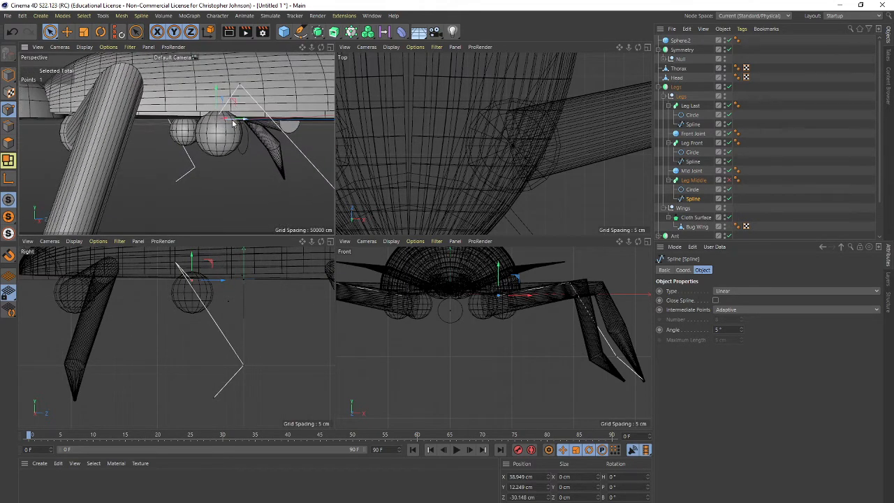
{"action": "left_click_drag", "start_coordinate": [217, 91], "coordinate": [220, 130]}
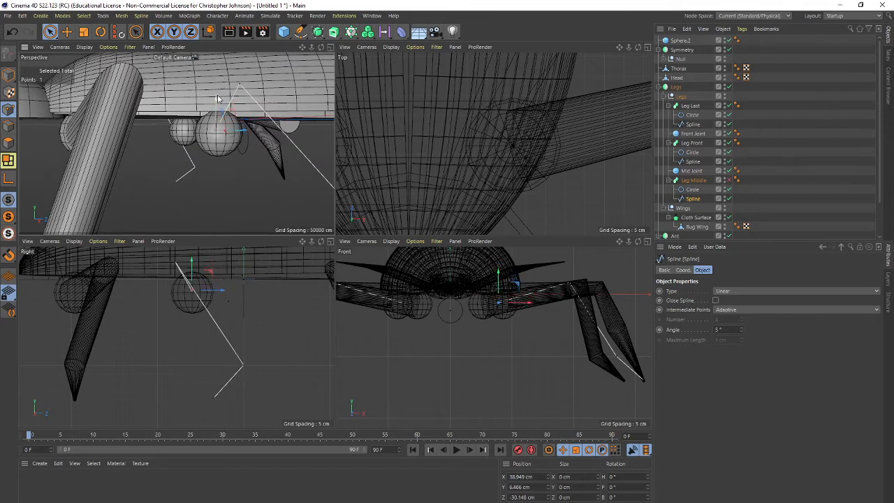
- Re-enable the Leg Middle sweep and lower its spline's inner end point in the middle joint to about Y 3.8, Z -29.0 cm
{"action": "left_click", "coordinate": [728, 180]}
{"action": "left_click_drag", "start_coordinate": [225, 148], "coordinate": [219, 104], "text": "alt"}
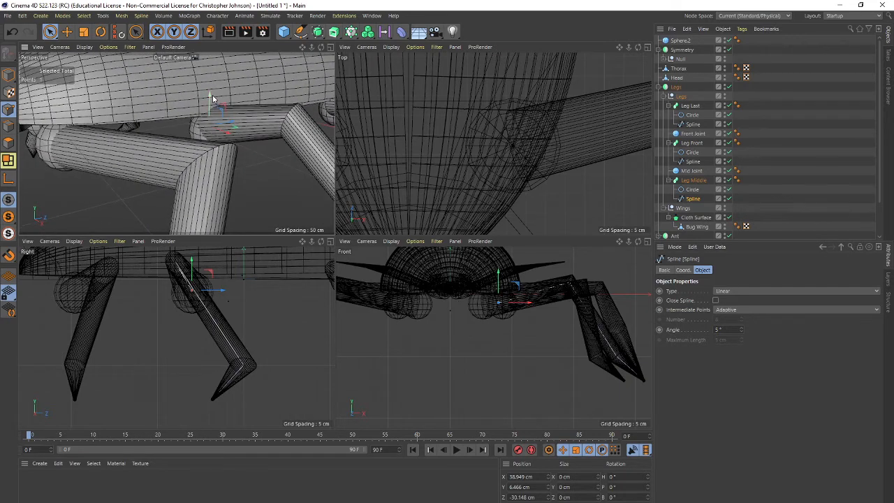
{"action": "left_click", "coordinate": [207, 96]}
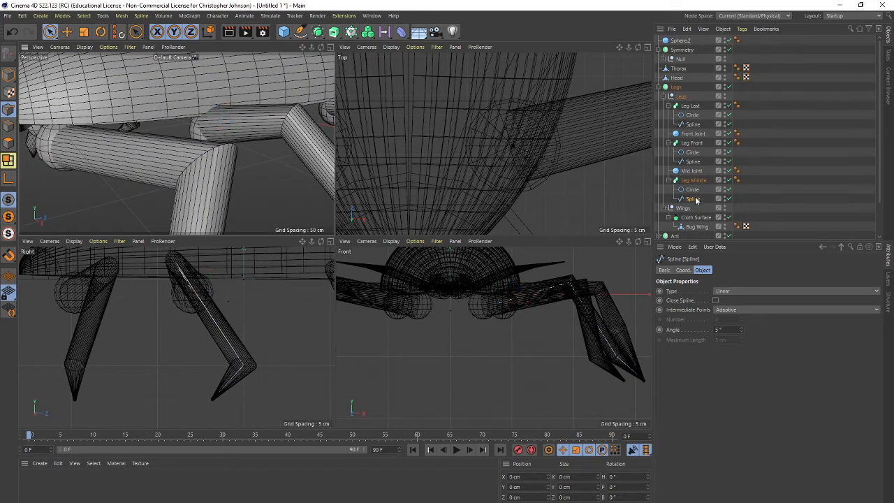
{"action": "left_click", "coordinate": [208, 124]}
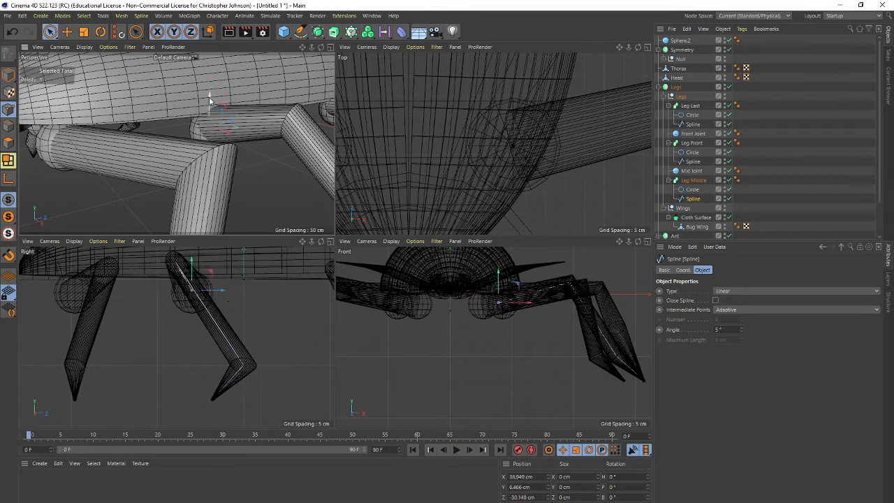
{"action": "left_click_drag", "start_coordinate": [208, 96], "coordinate": [235, 128]}
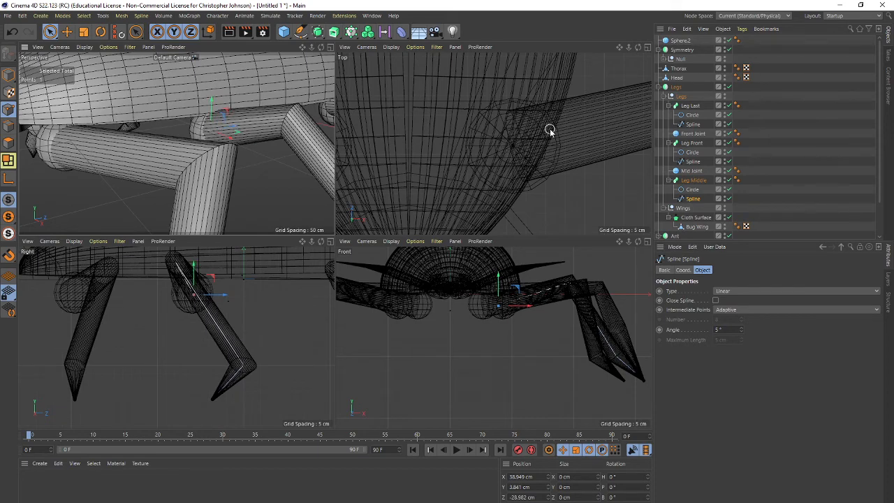
- Center the Leg Middle spline's inner end point in the joint at about X 42.8, Z -29.7 cm and slightly lower the sweep's scale curve start
{"action": "key", "text": "o"}
{"action": "scroll", "coordinate": [423, 164], "scroll_direction": "up", "scroll_amount": 5}
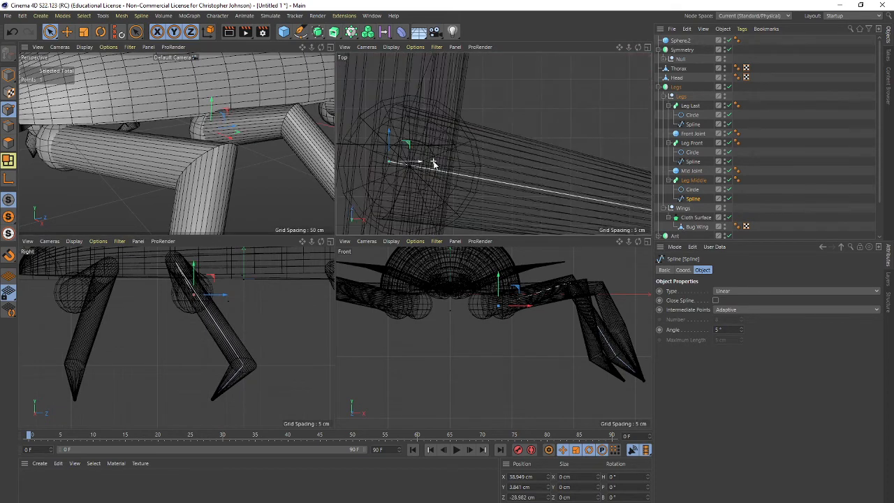
{"action": "left_click_drag", "start_coordinate": [412, 164], "coordinate": [431, 166]}
{"action": "left_click_drag", "start_coordinate": [409, 128], "coordinate": [407, 141]}
{"action": "left_click_drag", "start_coordinate": [440, 169], "coordinate": [445, 169]}
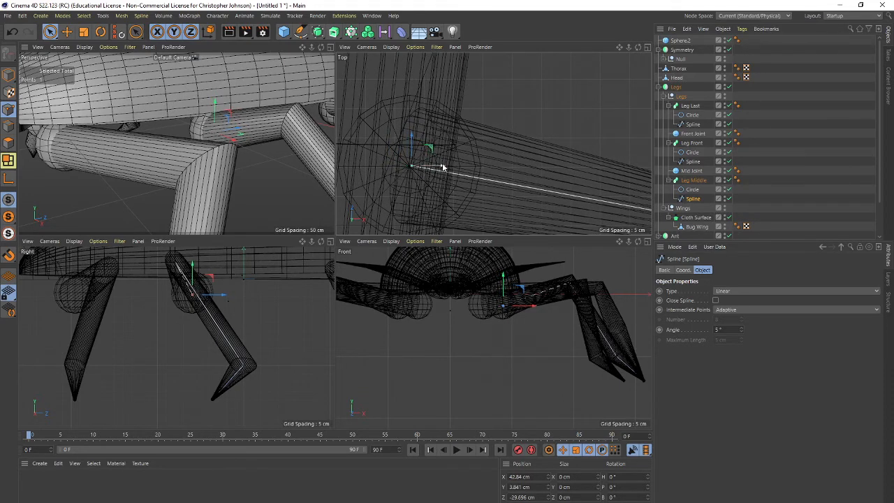
{"action": "left_click", "coordinate": [693, 182]}
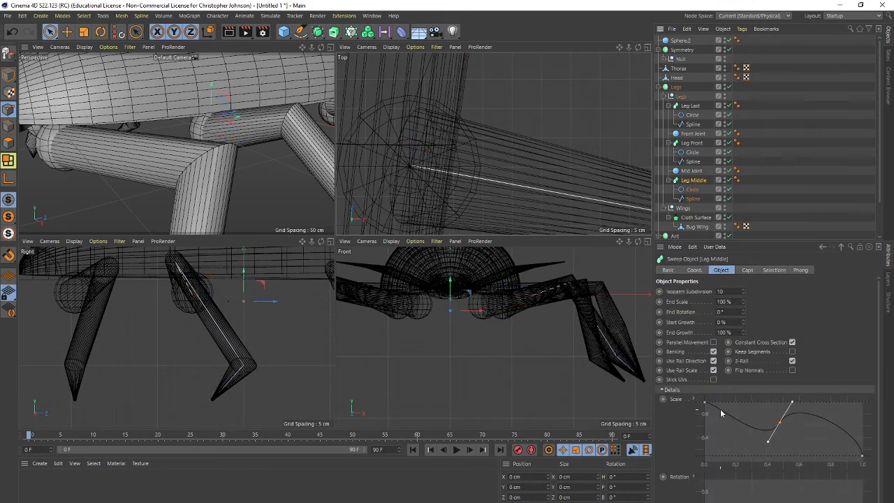
{"action": "left_click_drag", "start_coordinate": [704, 403], "coordinate": [703, 414]}
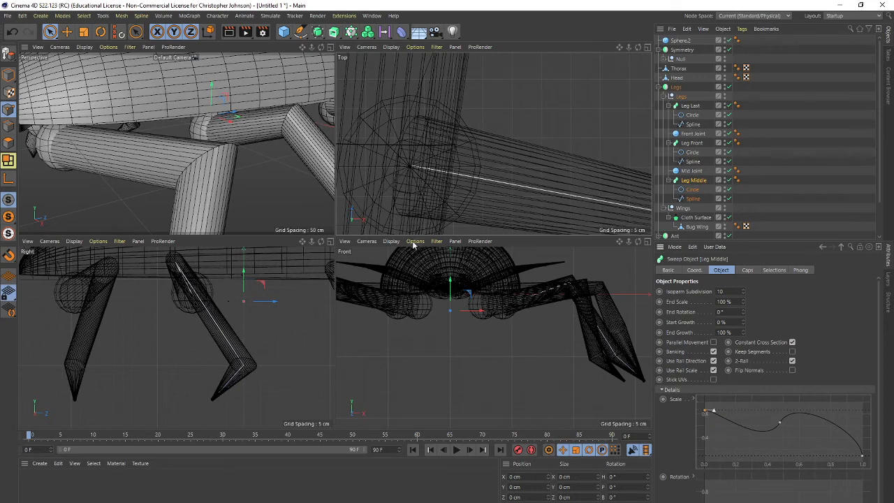
- Rename Sphere.2 as Last Joint and place it in the Legs group above Leg Last
{"action": "left_click", "coordinate": [681, 41]}
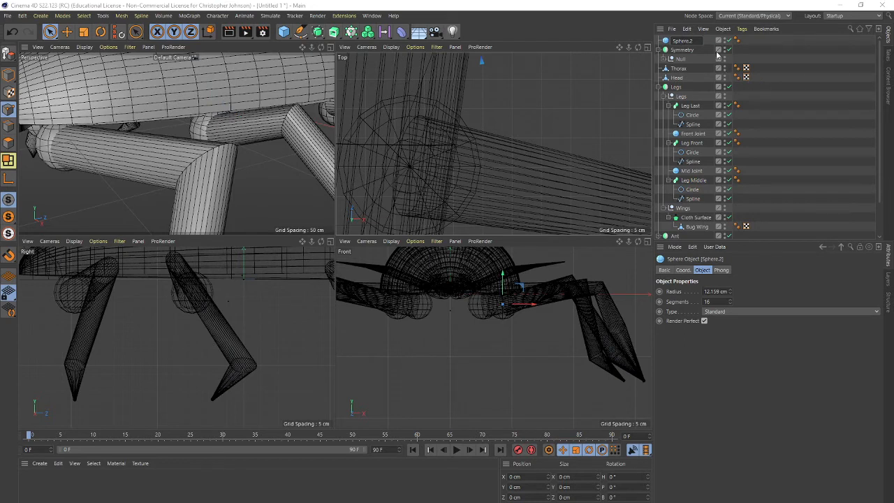
{"action": "key", "text": "BackSpace"}
{"action": "key", "text": "Return"}
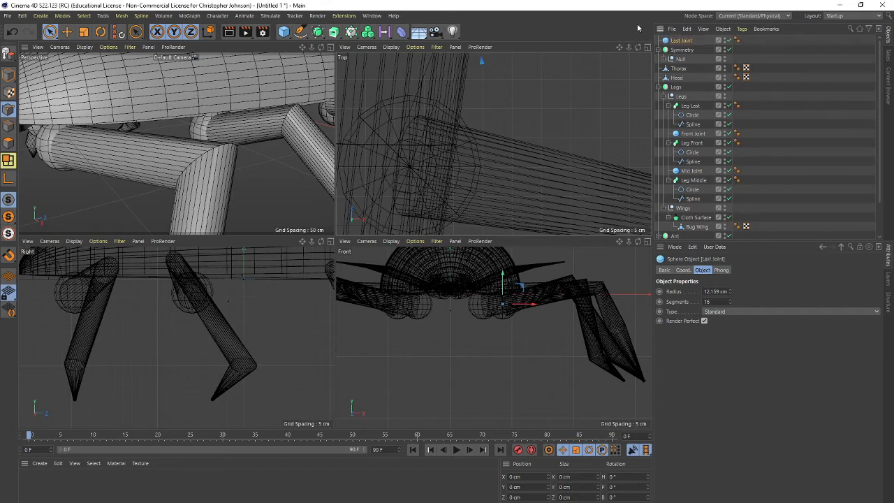
{"action": "left_click_drag", "start_coordinate": [683, 41], "coordinate": [676, 104]}
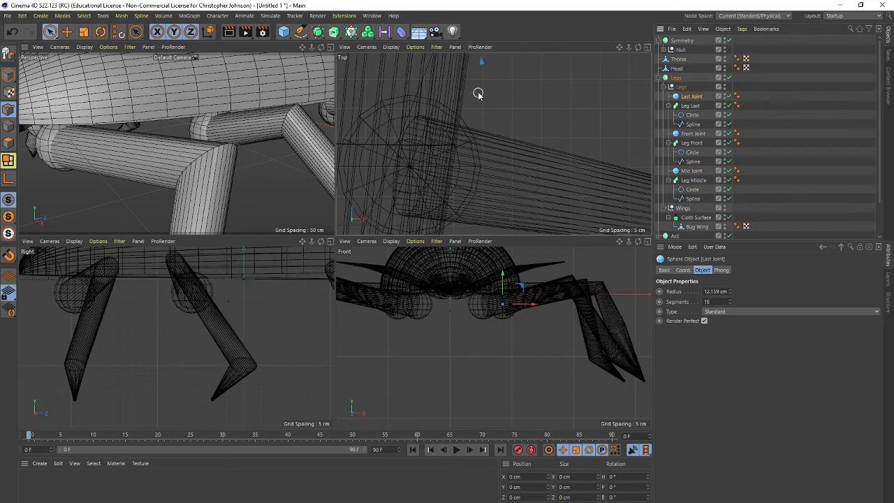
- Disable the Leg Last sweep and move its spline's inner end point into the last joint at about X 42.5, Y 5.5, Z 0.7 cm
{"action": "key", "text": "o"}
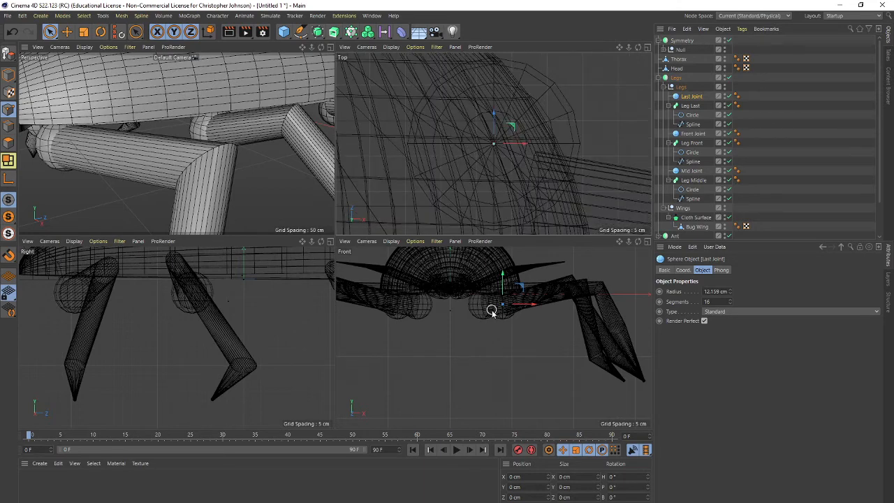
{"action": "key", "text": "o"}
{"action": "key", "text": "o"}
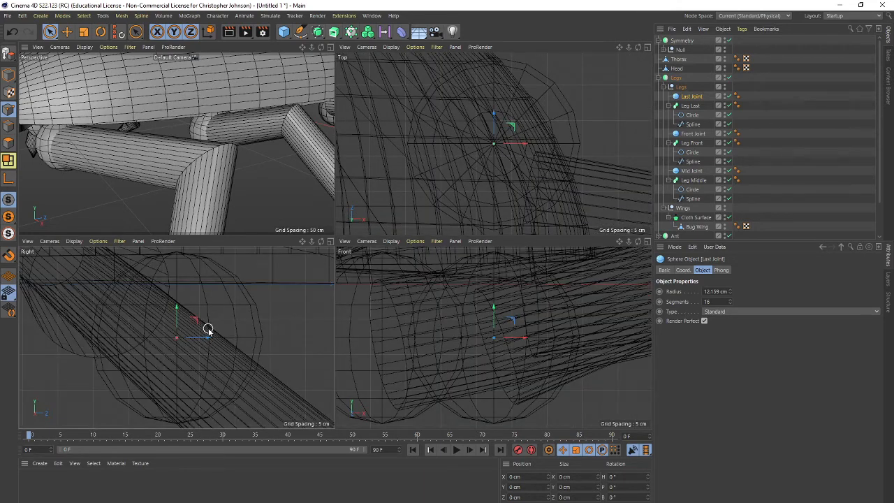
{"action": "middle_click_drag", "start_coordinate": [308, 305], "coordinate": [302, 327], "text": "alt"}
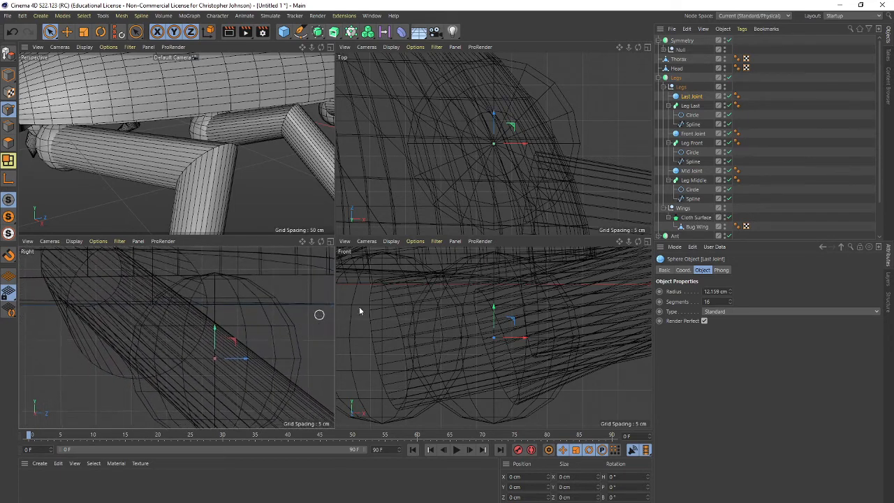
{"action": "left_click", "coordinate": [730, 106]}
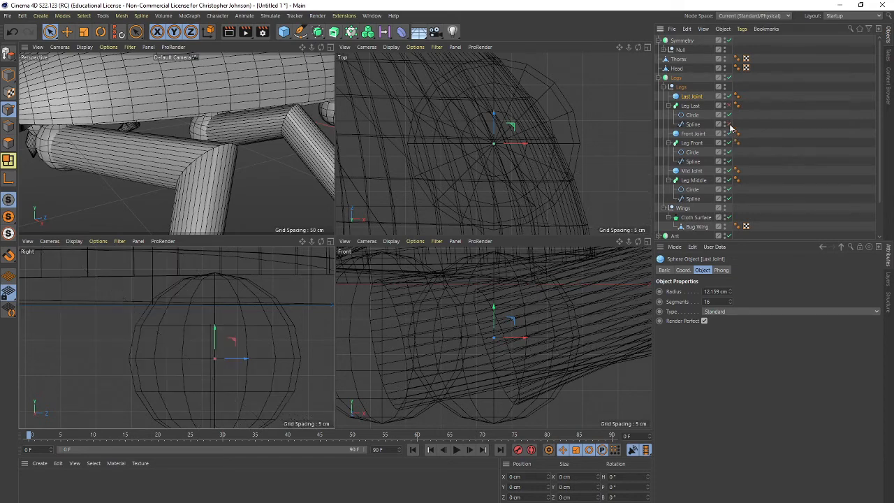
{"action": "left_click", "coordinate": [696, 124]}
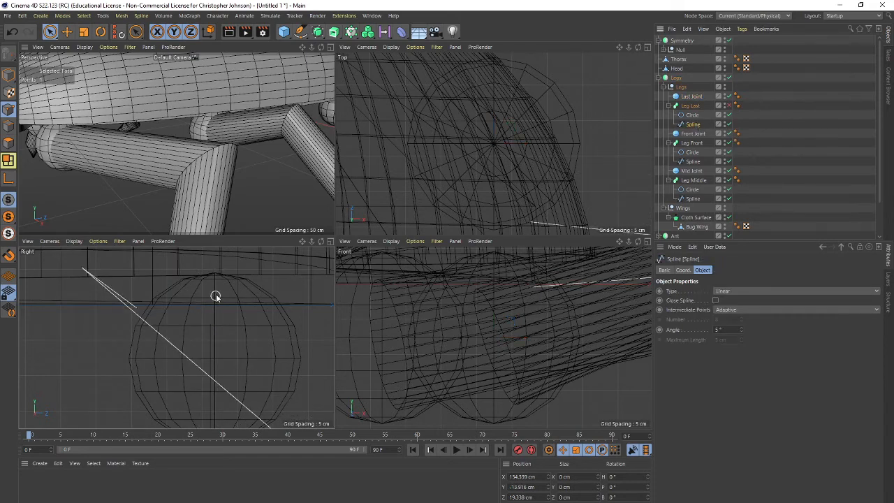
{"action": "left_click", "coordinate": [135, 308]}
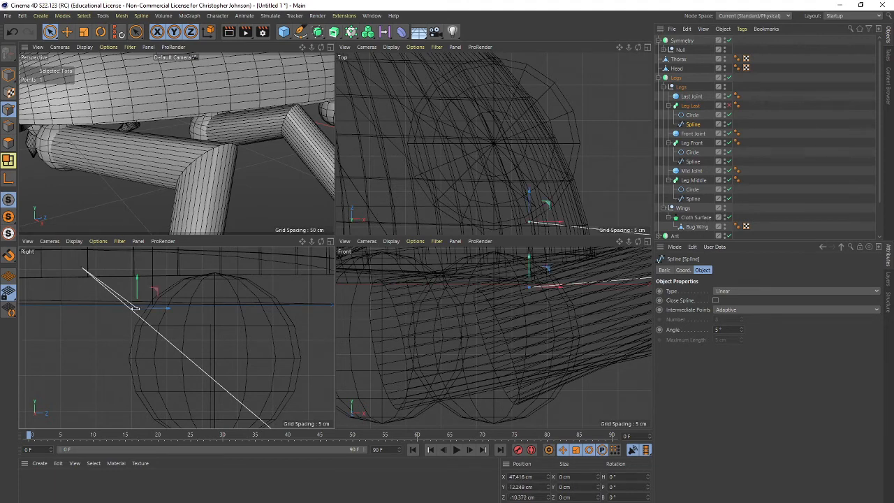
{"action": "left_click_drag", "start_coordinate": [174, 309], "coordinate": [252, 310]}
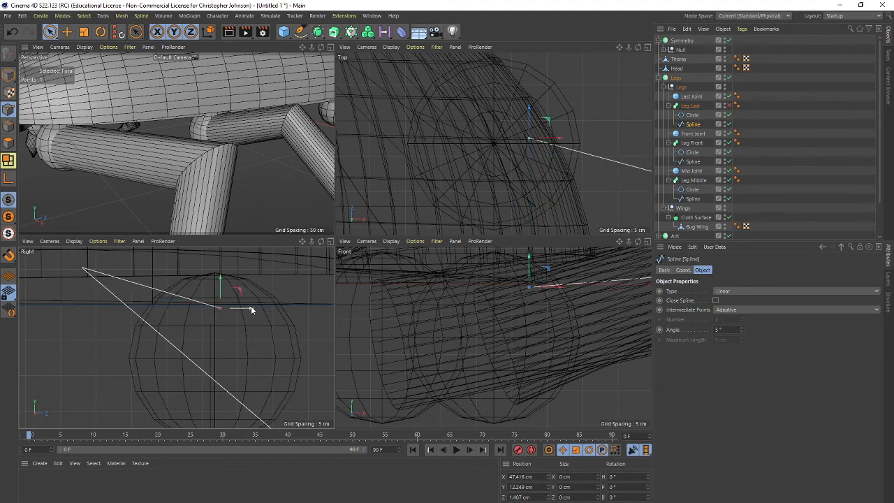
{"action": "left_click_drag", "start_coordinate": [220, 280], "coordinate": [221, 328]}
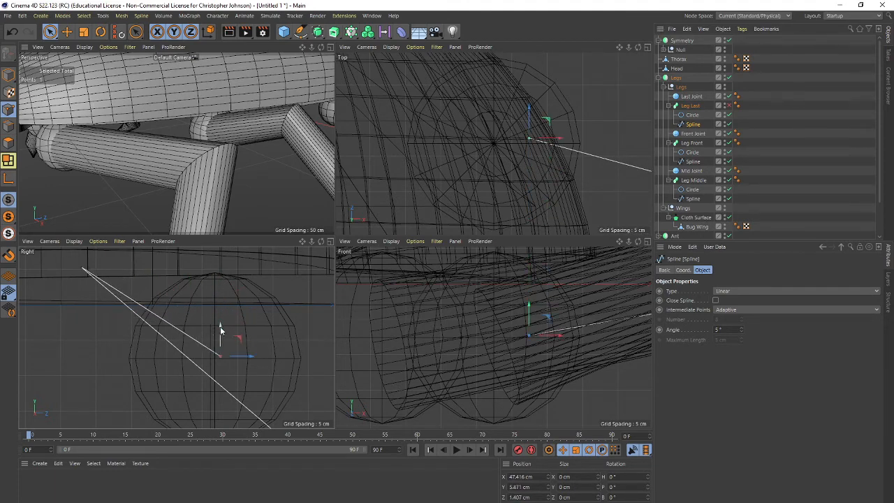
{"action": "left_click_drag", "start_coordinate": [250, 356], "coordinate": [240, 359]}
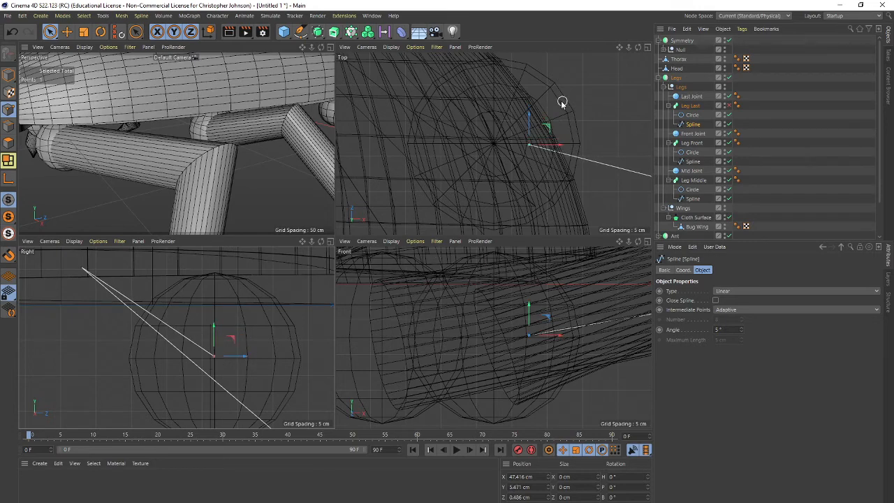
{"action": "left_click_drag", "start_coordinate": [560, 146], "coordinate": [495, 119]}
{"action": "left_click_drag", "start_coordinate": [288, 124], "coordinate": [105, 143], "text": "alt"}
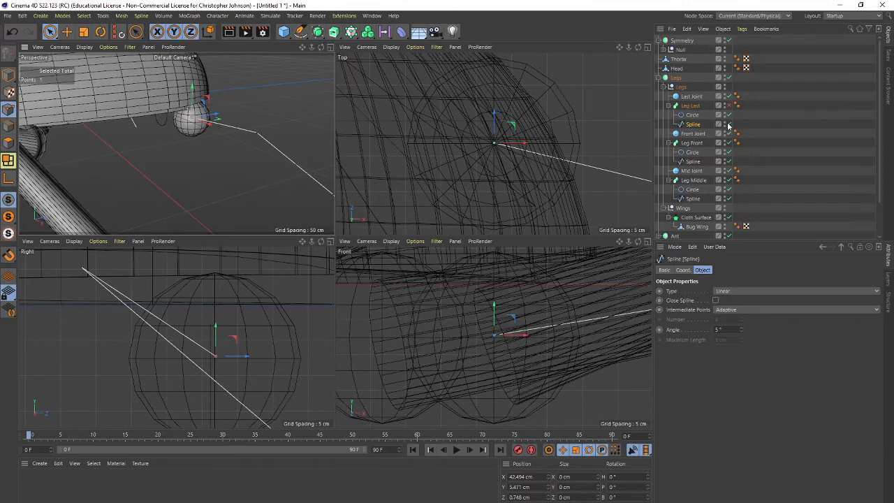
- Re-enable the Leg Last sweep and slightly lower the start point of its scale curve to thin the leg at the joint
{"action": "left_click", "coordinate": [729, 106]}
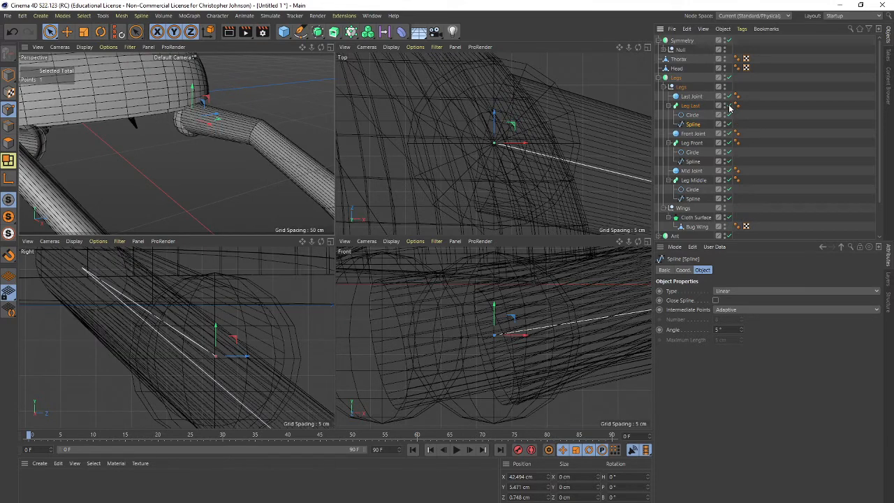
{"action": "left_click", "coordinate": [690, 105]}
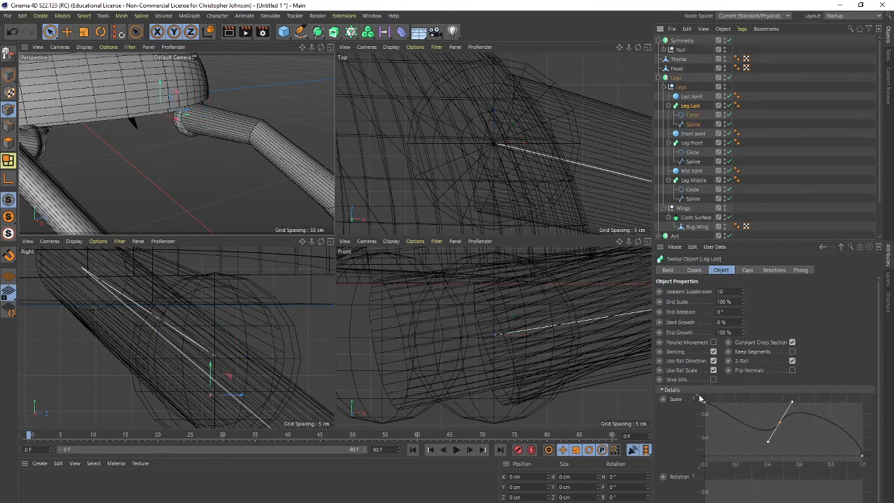
{"action": "left_click_drag", "start_coordinate": [704, 403], "coordinate": [702, 414]}
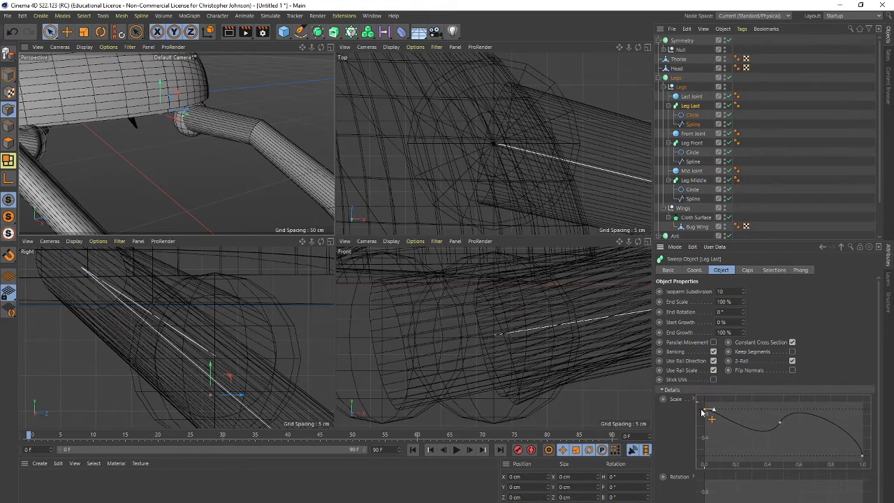
- Review the whole bug in the perspective view and check the pincer, Thorax and Head objects, collapsing the Legs group
{"action": "middle_click", "coordinate": [263, 152]}
{"action": "scroll", "coordinate": [294, 178], "scroll_direction": "down", "scroll_amount": 6}
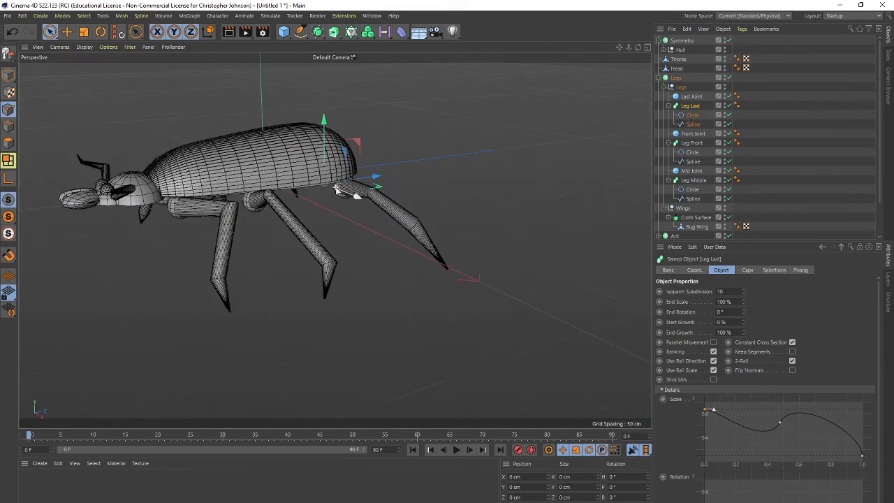
{"action": "left_click_drag", "start_coordinate": [162, 199], "coordinate": [412, 281], "text": "alt"}
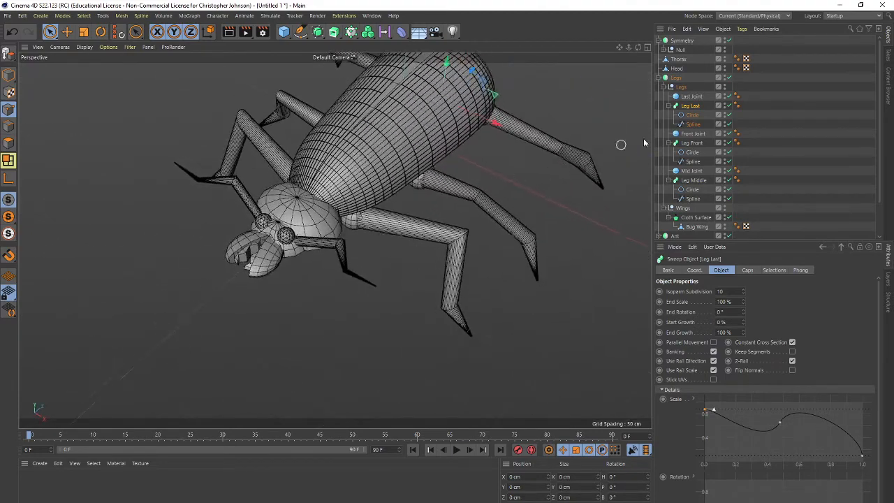
{"action": "left_click", "coordinate": [661, 81]}
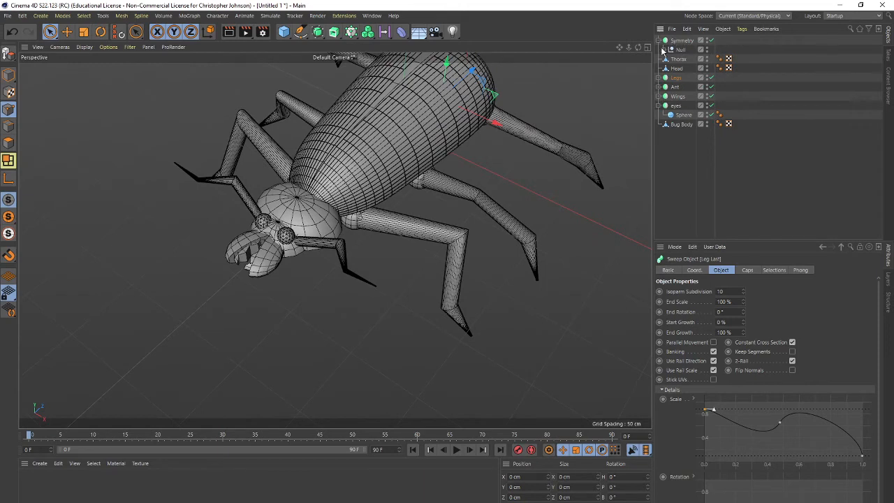
{"action": "left_click", "coordinate": [664, 49]}
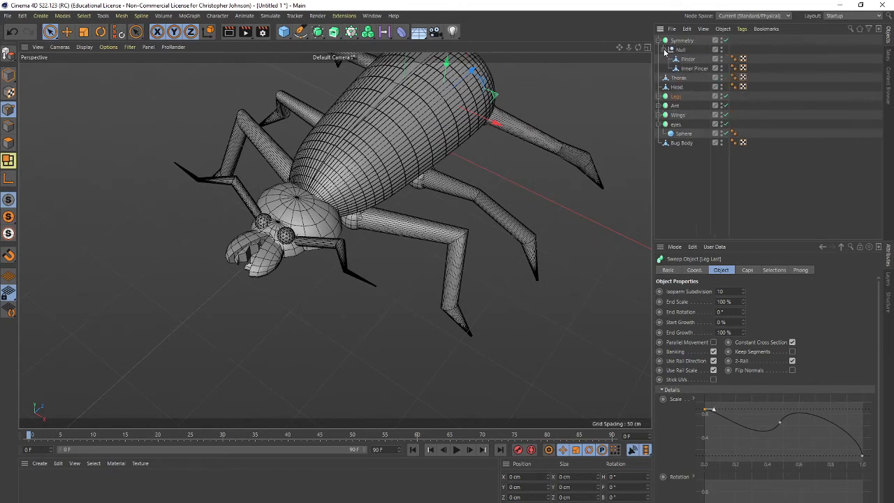
{"action": "left_click", "coordinate": [684, 78]}
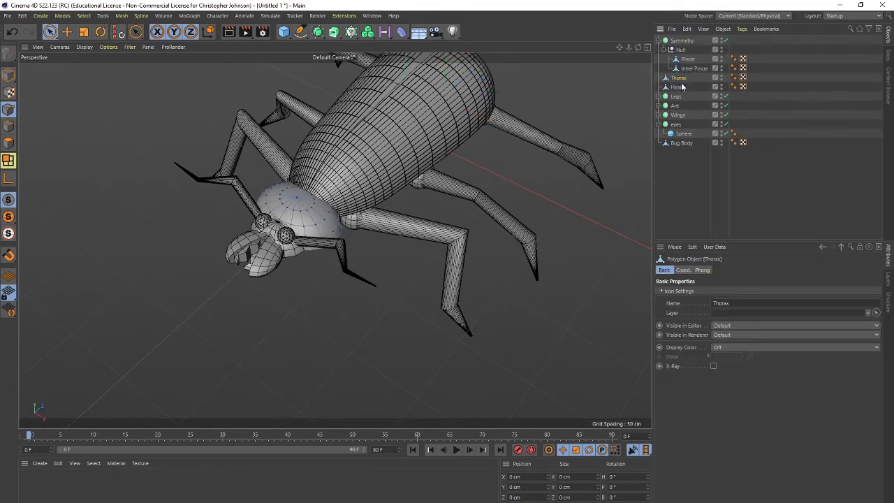
{"action": "left_click", "coordinate": [677, 87]}
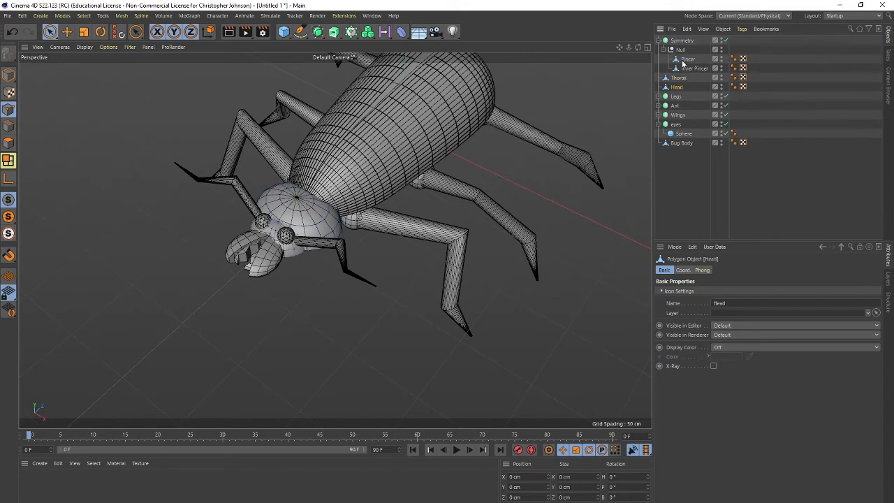
- Duplicate the eye sphere outside the eyes group and move the copy back and outward onto the side of the thorax
{"action": "left_click", "coordinate": [682, 134]}
{"action": "left_click_drag", "start_coordinate": [683, 135], "coordinate": [674, 178], "text": "ctrl"}
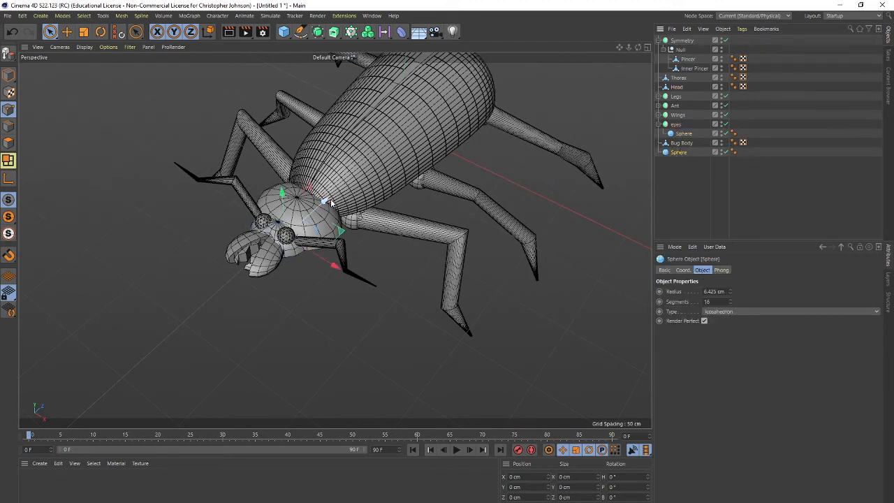
{"action": "left_click_drag", "start_coordinate": [326, 202], "coordinate": [349, 173]}
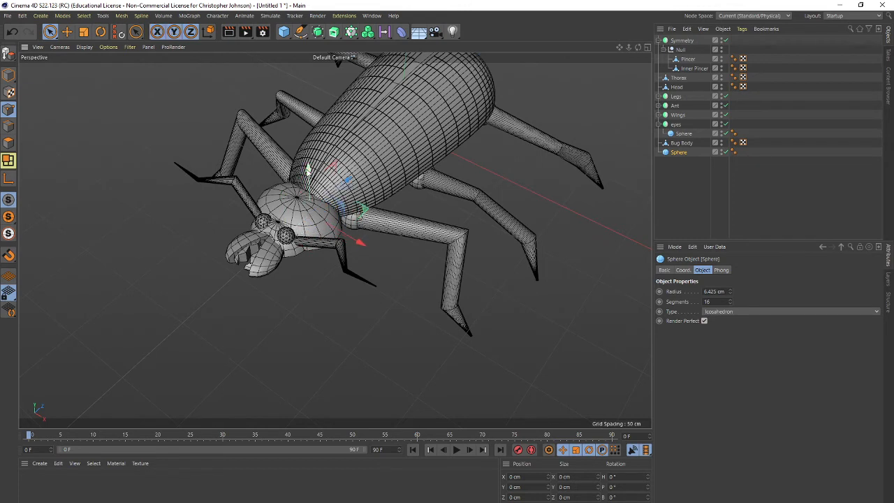
{"action": "mouse_move", "coordinate": [361, 235]}
{"action": "left_mouse_down"}
{"action": "mouse_move", "coordinate": [354, 241]}
{"action": "mouse_move", "coordinate": [367, 248]}
{"action": "left_mouse_up"}
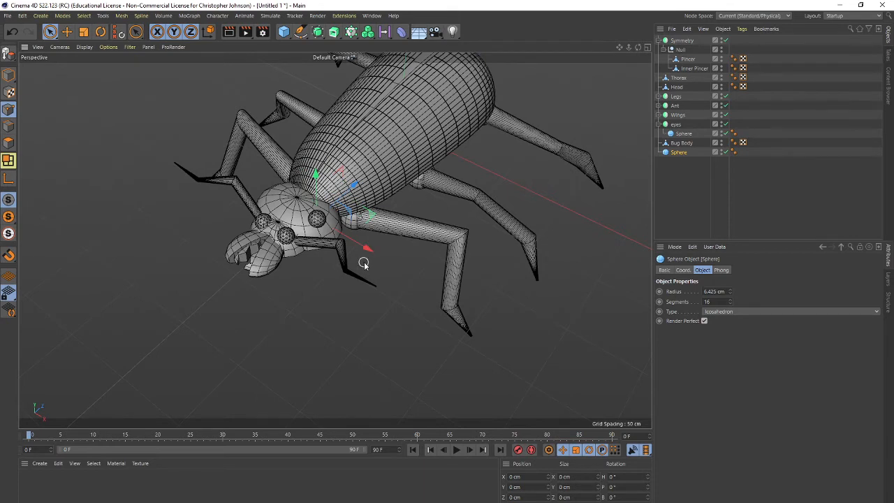
- Enlarge the copied sphere slightly and convert it to an editable polygon object
{"action": "key", "text": "t"}
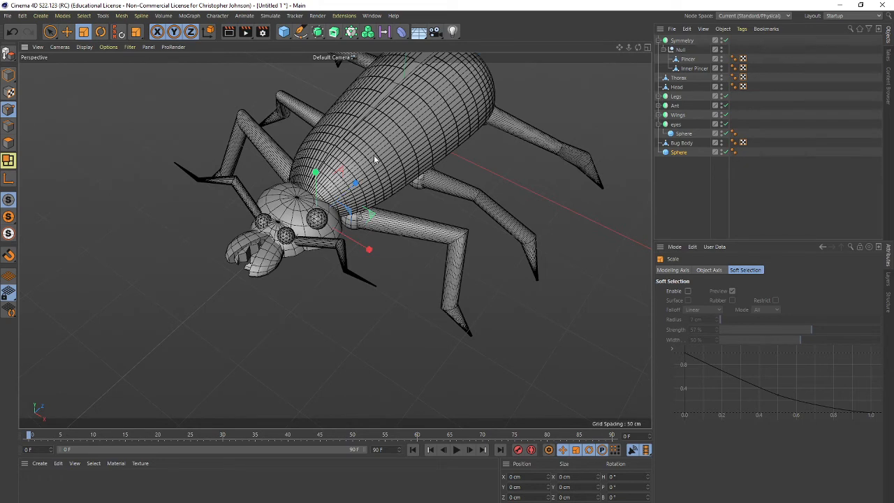
{"action": "key", "text": "c"}
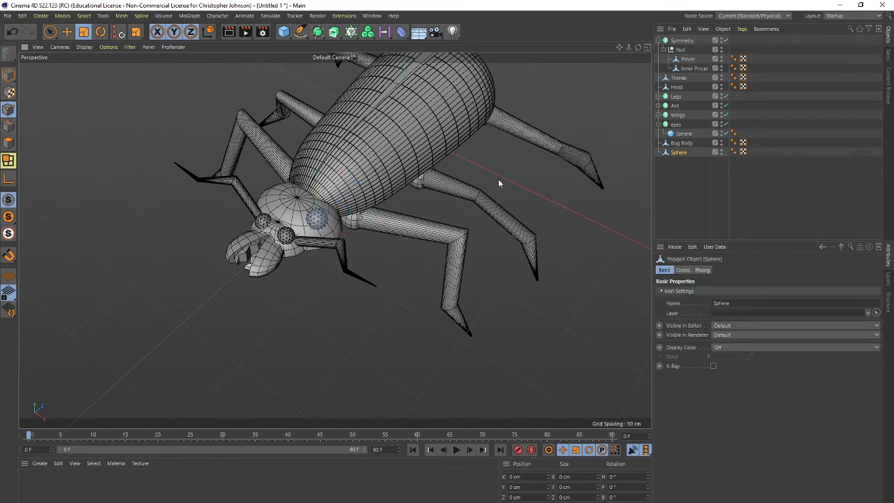
- Return to model mode, flatten the copied sphere to about 10.6 cm high and tilt it about 22° around its bank axis
{"action": "left_click", "coordinate": [9, 75]}
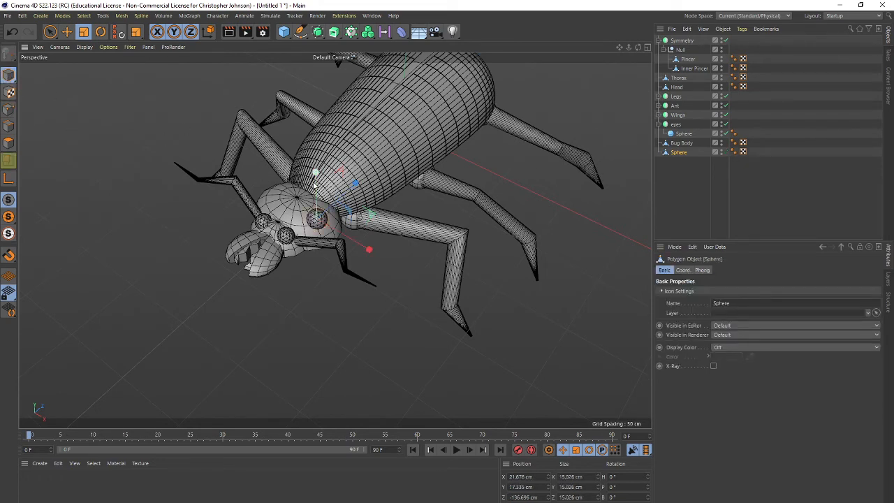
{"action": "left_click_drag", "start_coordinate": [316, 173], "coordinate": [316, 187]}
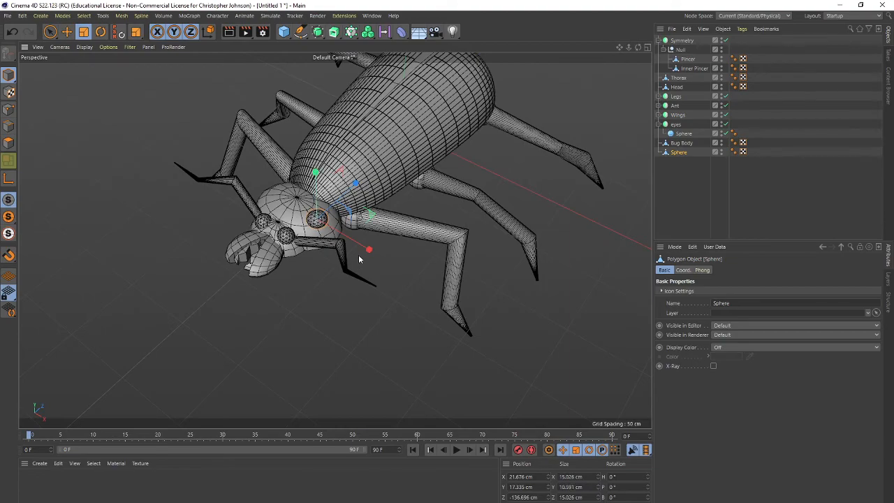
{"action": "left_click_drag", "start_coordinate": [358, 254], "coordinate": [334, 241], "text": "alt"}
{"action": "key", "text": "r"}
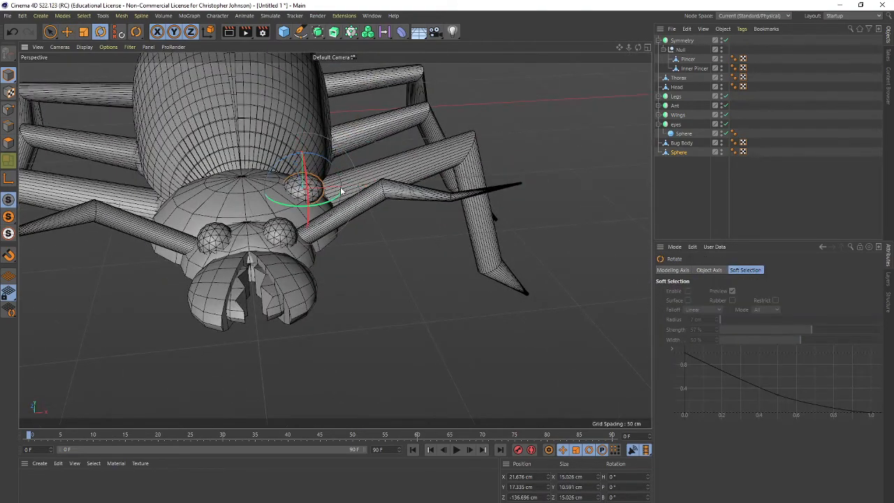
{"action": "mouse_move", "coordinate": [316, 160]}
{"action": "left_mouse_down"}
{"action": "mouse_move", "coordinate": [322, 176]}
{"action": "mouse_move", "coordinate": [321, 168]}
{"action": "left_mouse_up"}
- Sink the flattened sphere slightly into the thorax and tilt it further to a bank of about 31°
{"action": "key", "text": "e"}
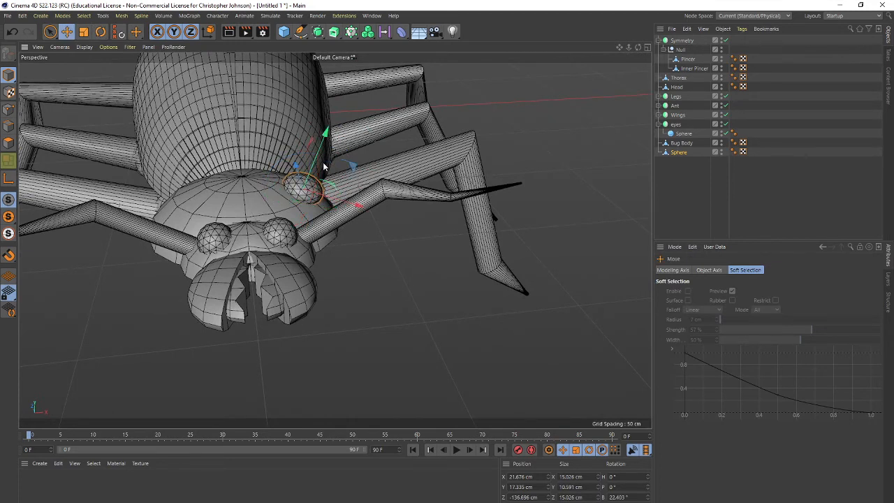
{"action": "left_click_drag", "start_coordinate": [325, 133], "coordinate": [321, 149]}
{"action": "key", "text": "r"}
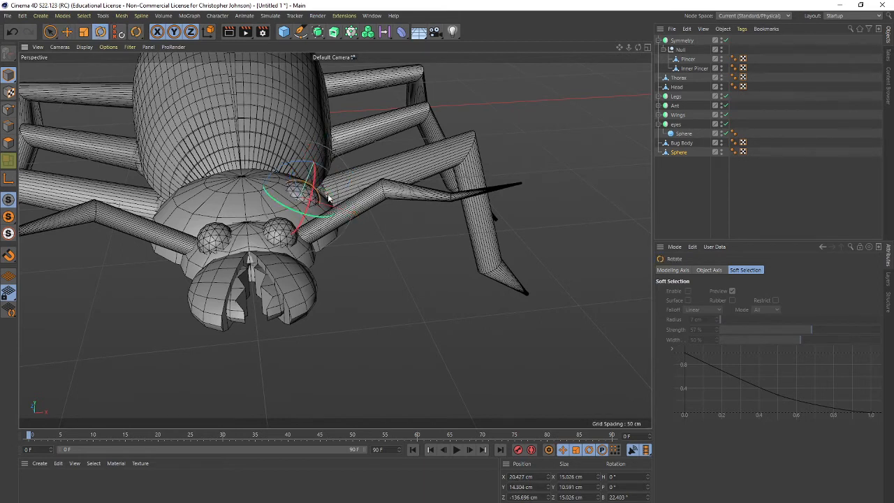
{"action": "left_click_drag", "start_coordinate": [340, 198], "coordinate": [342, 199]}
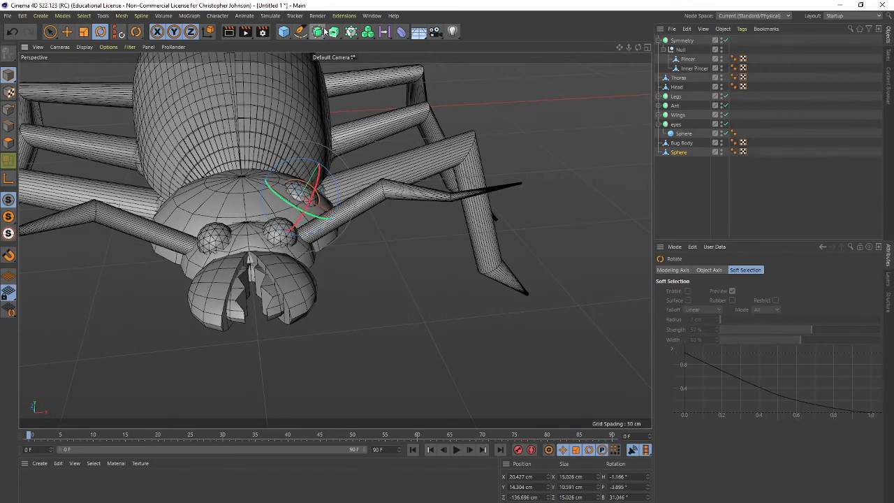
- Place the flattened sphere under a new Symmetry object
{"action": "left_click", "coordinate": [679, 152]}
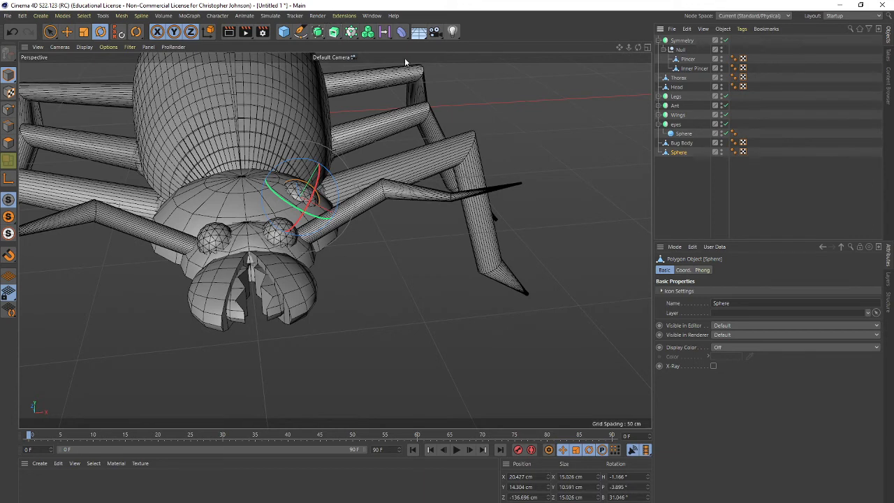
{"action": "left_click", "coordinate": [326, 33]}
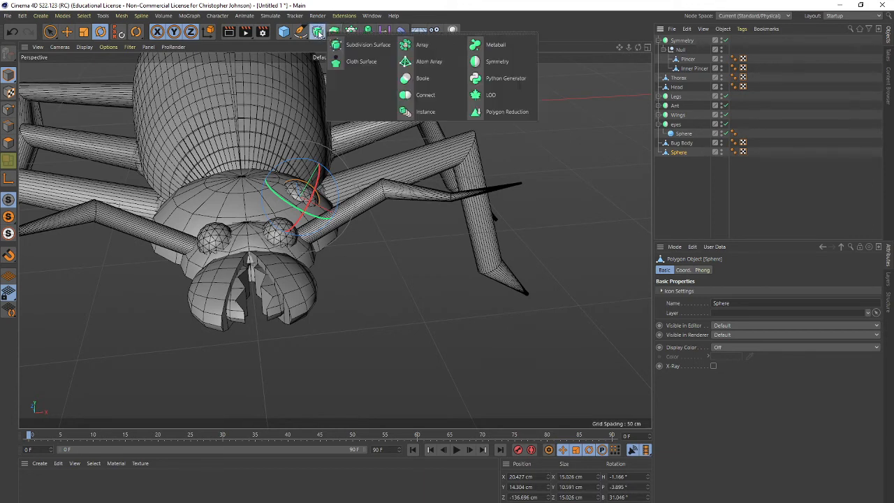
{"action": "left_click", "coordinate": [493, 61], "text": "alt"}
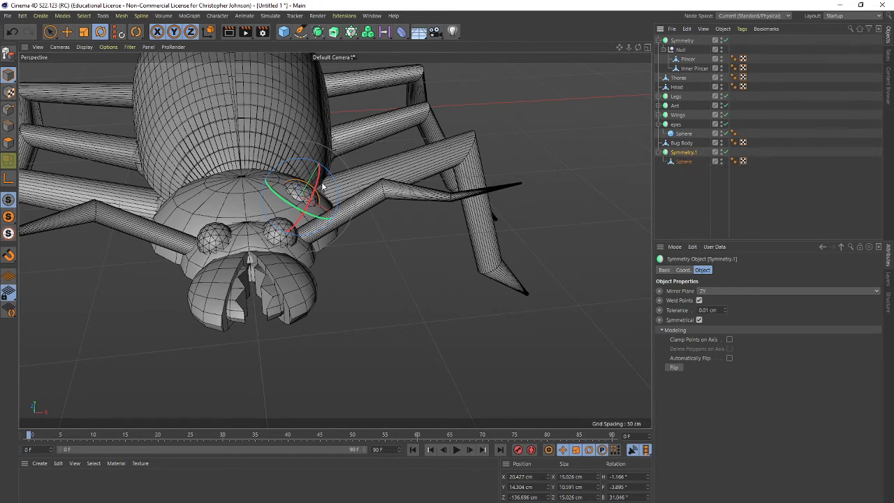
{"action": "scroll", "coordinate": [350, 198], "scroll_direction": "down", "scroll_amount": 2}
{"action": "scroll", "coordinate": [349, 198], "scroll_direction": "up", "scroll_amount": 1}
{"action": "scroll", "coordinate": [349, 195], "scroll_direction": "down", "scroll_amount": 2}
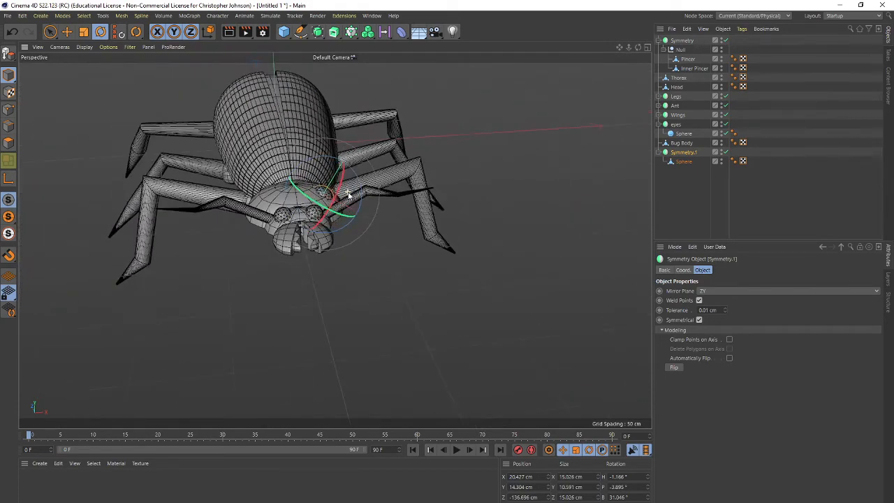
{"action": "left_click_drag", "start_coordinate": [348, 195], "coordinate": [307, 264], "text": "alt"}
- Try other mirror planes for the new Symmetry object, finishing with XZ
{"action": "left_click", "coordinate": [732, 289]}
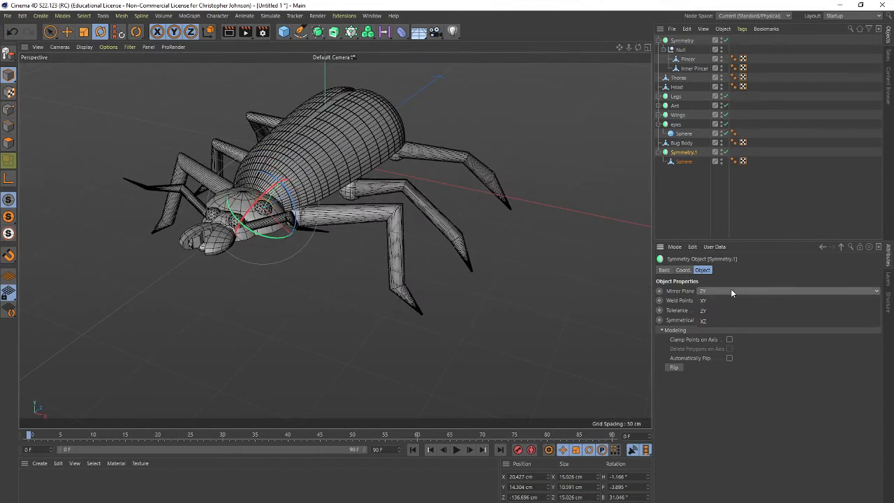
{"action": "left_click", "coordinate": [731, 303]}
{"action": "left_click", "coordinate": [725, 289]}
{"action": "left_click", "coordinate": [726, 306]}
{"action": "left_click", "coordinate": [725, 292]}
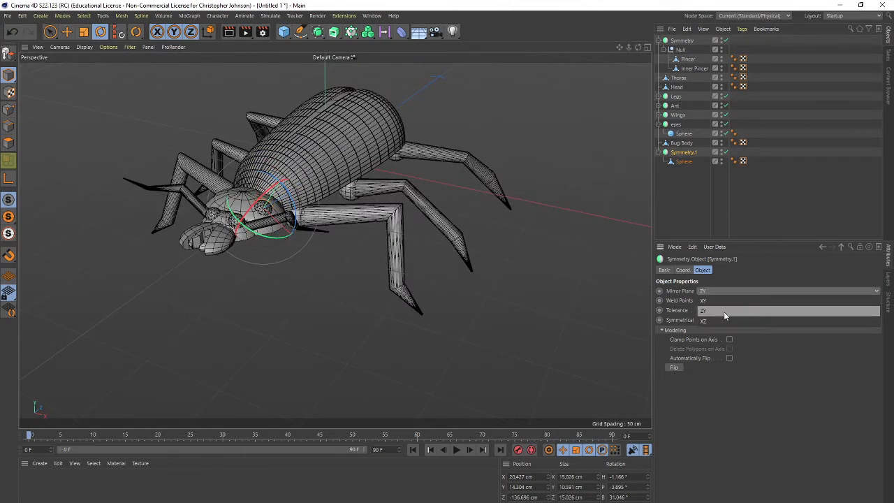
{"action": "left_click", "coordinate": [723, 320]}
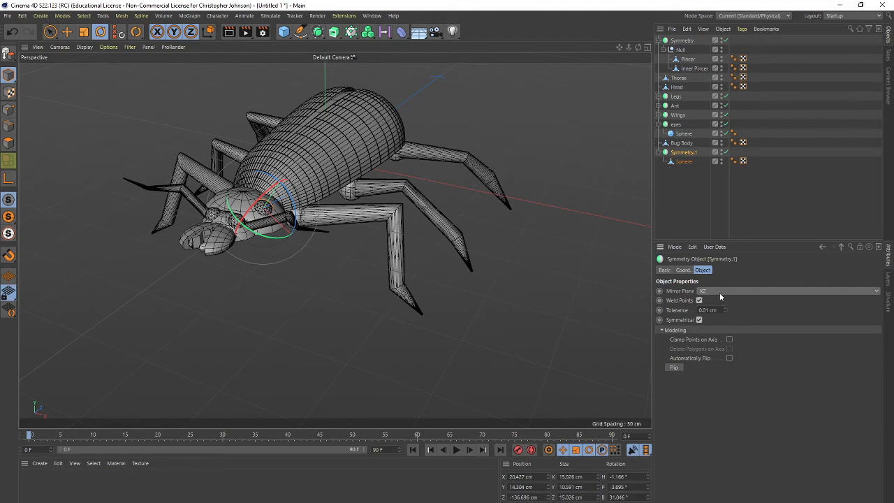
{"action": "left_click_drag", "start_coordinate": [364, 290], "coordinate": [437, 297], "text": "alt"}
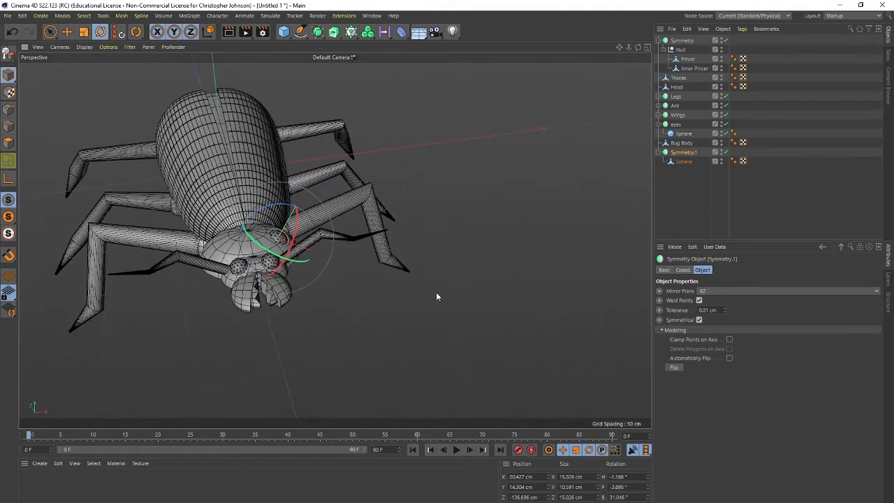
- Nudge the flattened sphere slightly inward along its own X axis
{"action": "left_click", "coordinate": [682, 162]}
{"action": "key", "text": "e"}
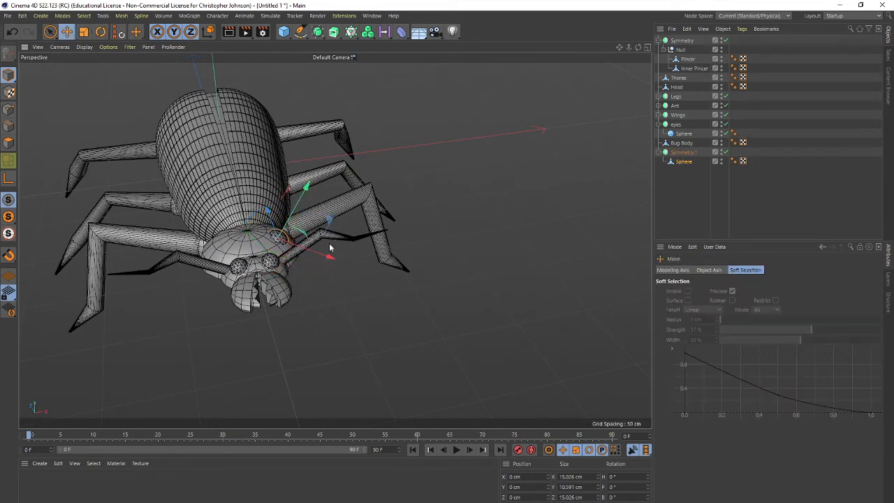
{"action": "mouse_move", "coordinate": [331, 246]}
{"action": "left_mouse_down"}
{"action": "mouse_move", "coordinate": [278, 246]}
{"action": "mouse_move", "coordinate": [329, 251]}
{"action": "left_mouse_up"}
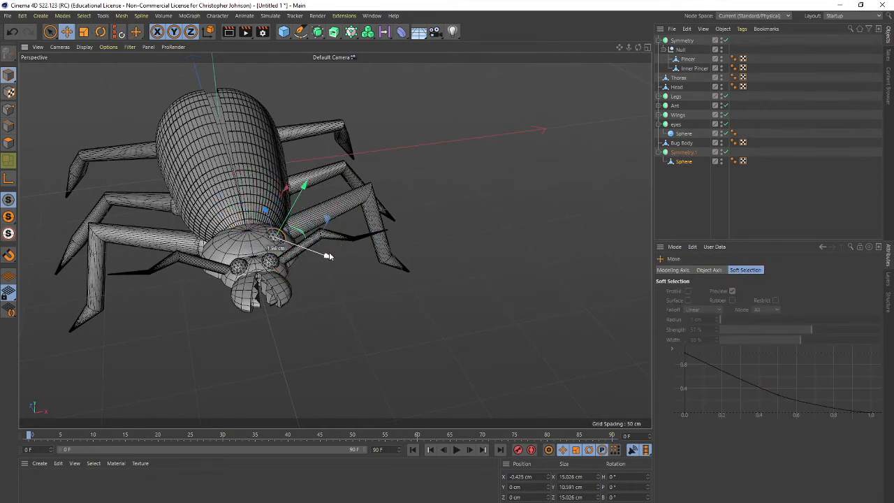
- Take the flattened sphere out of the new Symmetry object and delete that Symmetry object
{"action": "left_click", "coordinate": [685, 164]}
{"action": "left_click_drag", "start_coordinate": [685, 161], "coordinate": [684, 180]}
{"action": "left_click", "coordinate": [685, 154]}
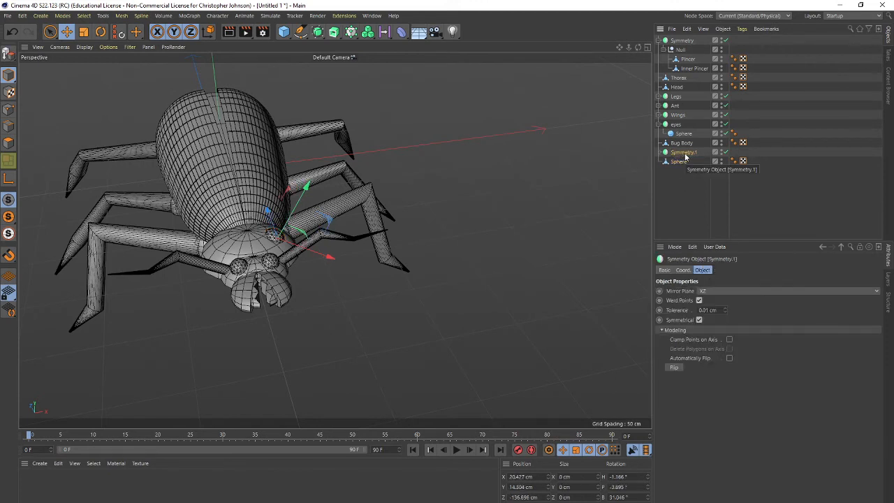
{"action": "key", "text": "Delete"}
- Duplicate the eyes symmetry, delete the sphere inside the copy and put the flattened sphere in its place
{"action": "left_click_drag", "start_coordinate": [677, 125], "coordinate": [678, 170], "text": "ctrl"}
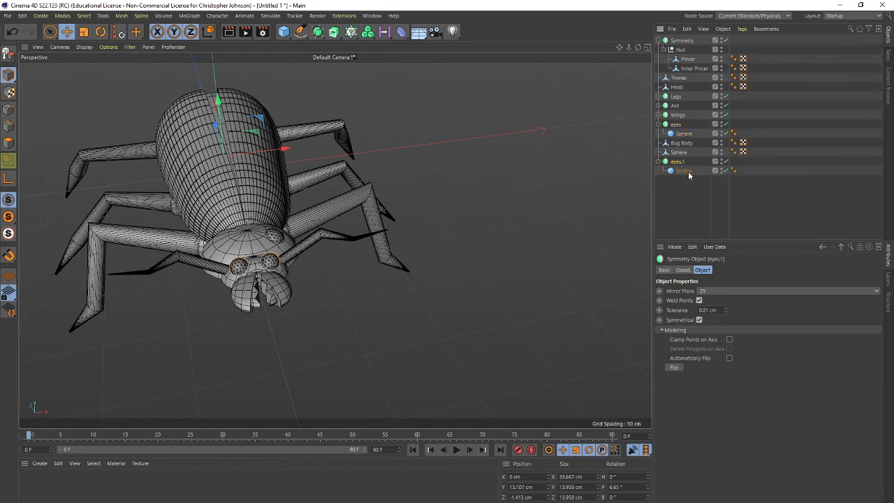
{"action": "left_click", "coordinate": [684, 171]}
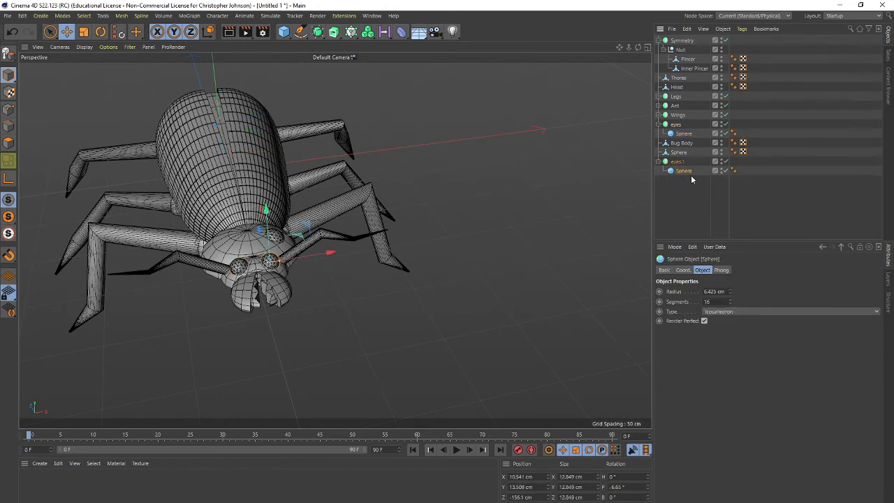
{"action": "key", "text": "Delete"}
{"action": "left_click_drag", "start_coordinate": [682, 153], "coordinate": [679, 160]}
{"action": "left_click", "coordinate": [681, 162]}
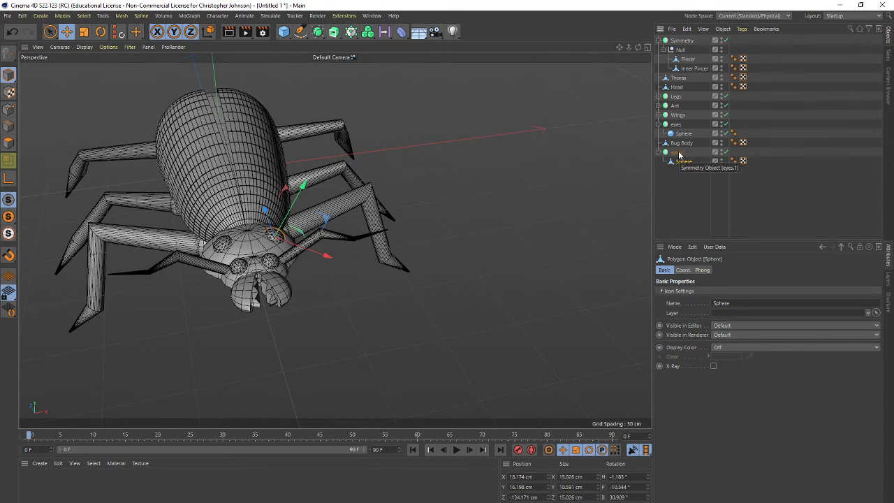
- Rename the copied eyes symmetry as Dots
{"action": "left_click", "coordinate": [678, 153]}
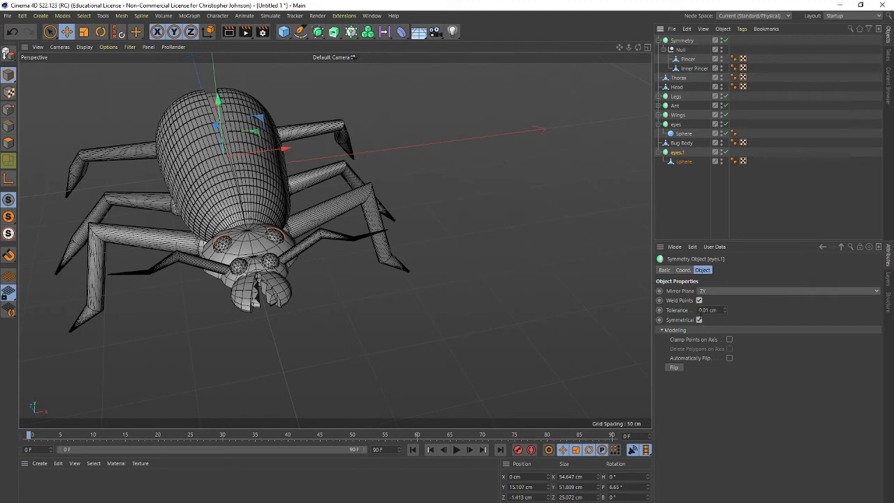
{"action": "double_click", "coordinate": [678, 153]}
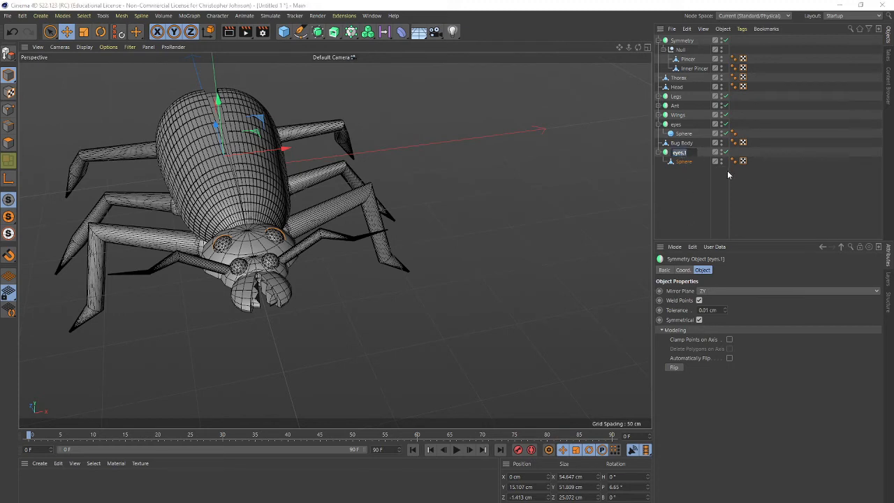
{"action": "type", "text": "Dots"}
{"action": "key", "text": "Return"}
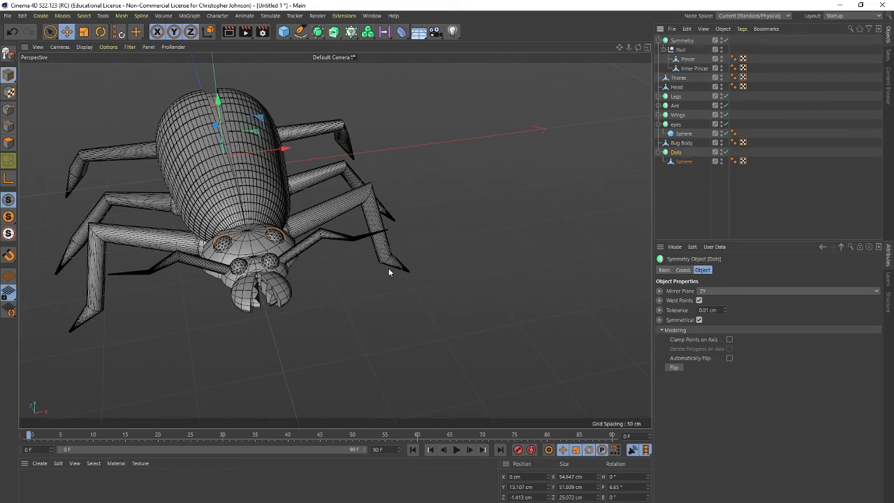
- Rename the Symmetry object that holds the pincer parts as Pincers
{"action": "left_click_drag", "start_coordinate": [443, 269], "coordinate": [379, 156], "text": "alt"}
{"action": "left_click_drag", "start_coordinate": [353, 150], "coordinate": [363, 167], "text": "alt"}
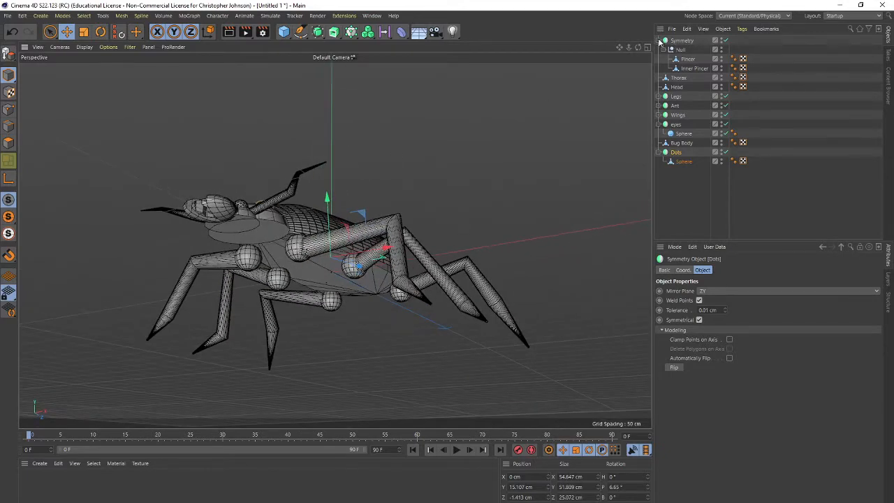
{"action": "double_click", "coordinate": [677, 41]}
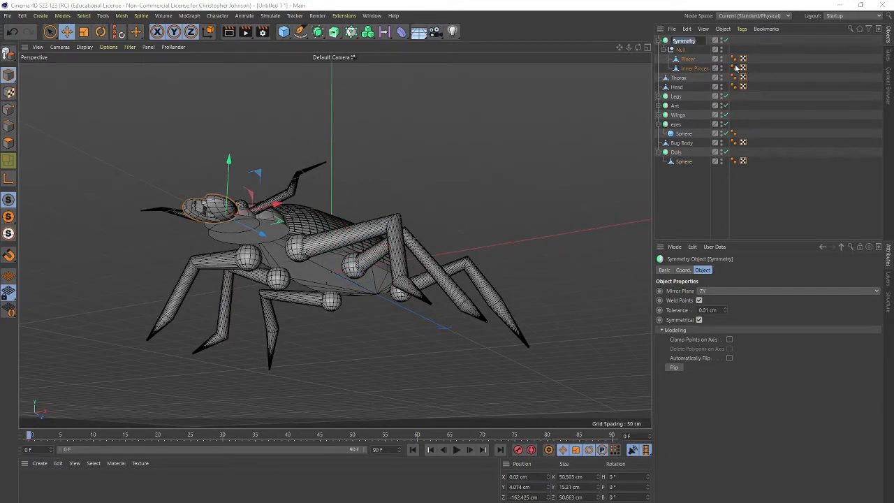
{"action": "type", "text": "F"}
{"action": "type", "text": "incers"}
{"action": "key", "text": "Return"}
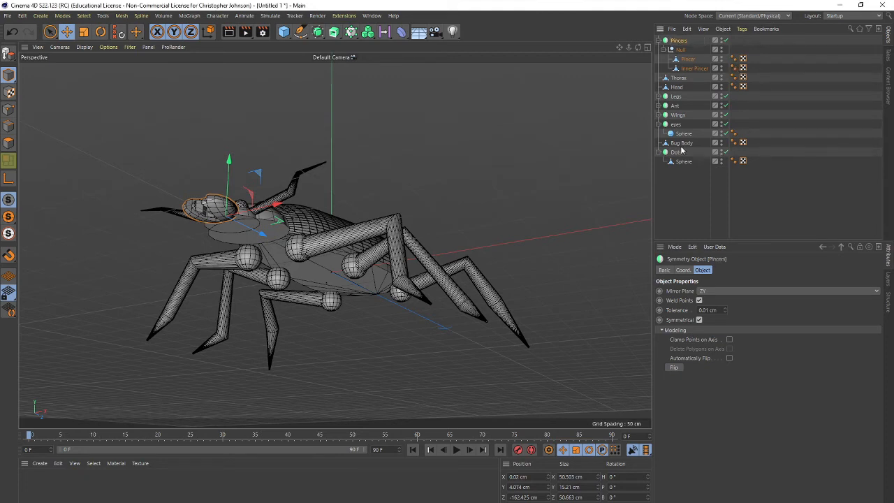
- Duplicate the Bug Body about 13.8 cm below the original and flip the copy 180° around its bank axis
{"action": "left_click", "coordinate": [676, 78]}
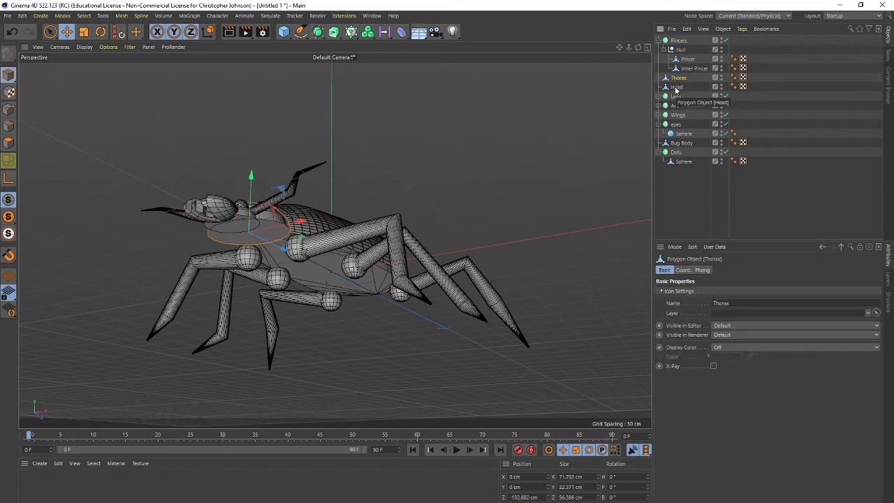
{"action": "left_click", "coordinate": [676, 87]}
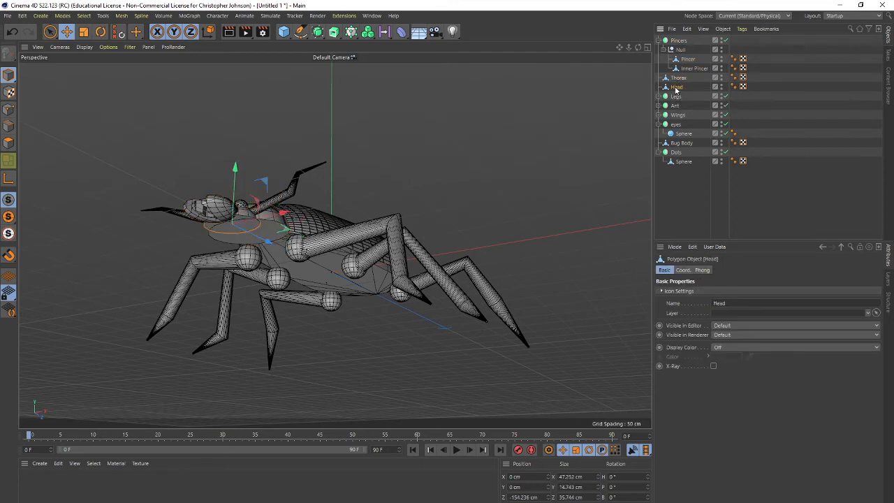
{"action": "left_click", "coordinate": [681, 143]}
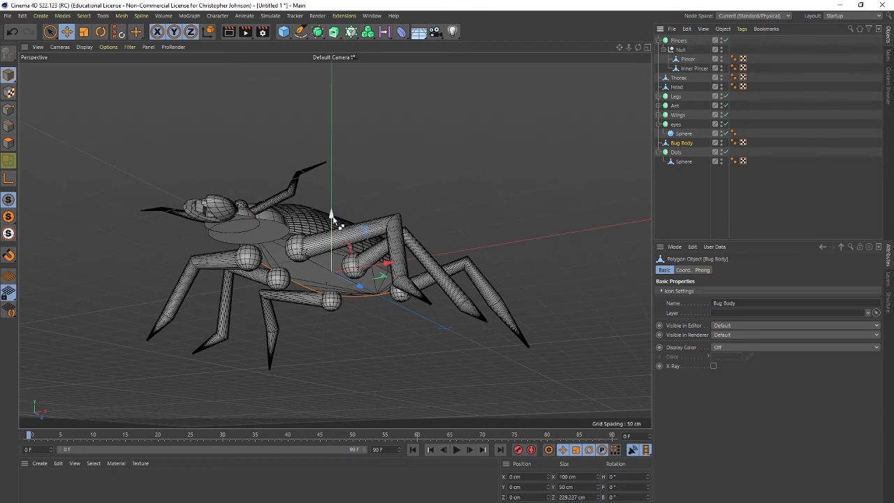
{"action": "left_click_drag", "start_coordinate": [332, 215], "coordinate": [331, 227], "text": "ctrl"}
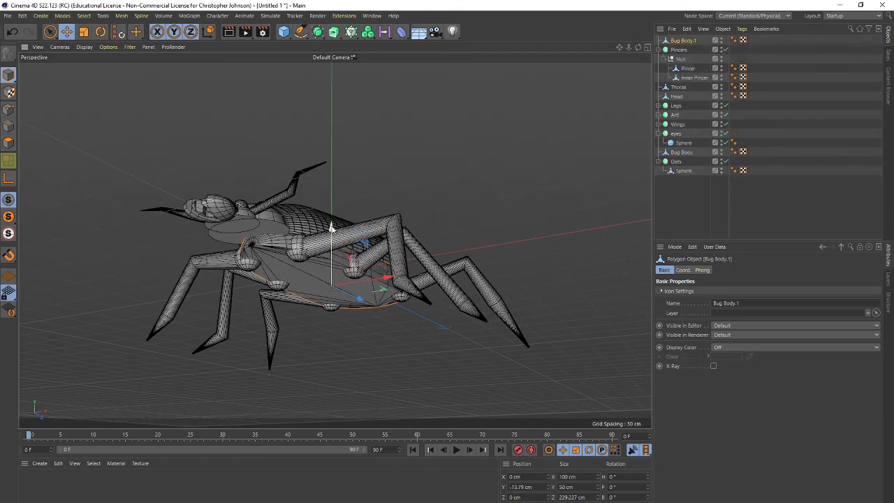
{"action": "key", "text": "r"}
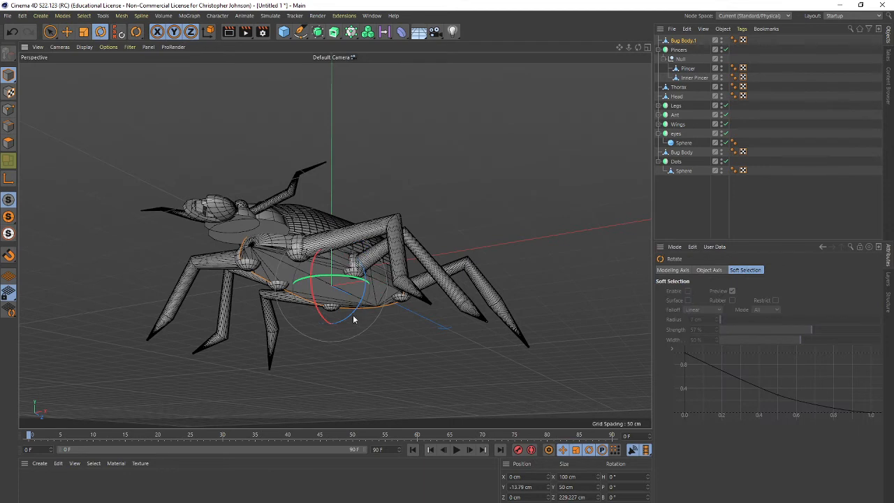
{"action": "left_click_drag", "start_coordinate": [353, 318], "coordinate": [280, 215]}
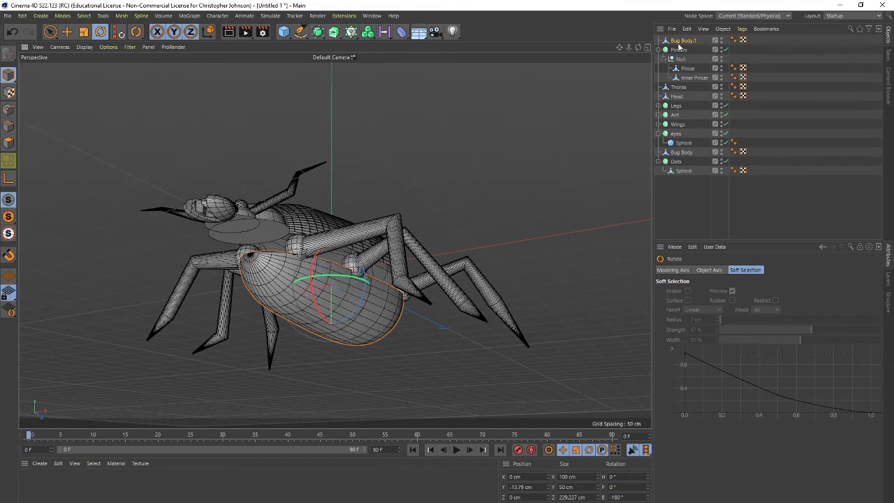
- Flatten and shrink the flipped body copy to about 93 × 17 × 213 cm and raise it to about Y 2.4 cm
{"action": "key", "text": "t"}
{"action": "left_click_drag", "start_coordinate": [332, 349], "coordinate": [331, 308]}
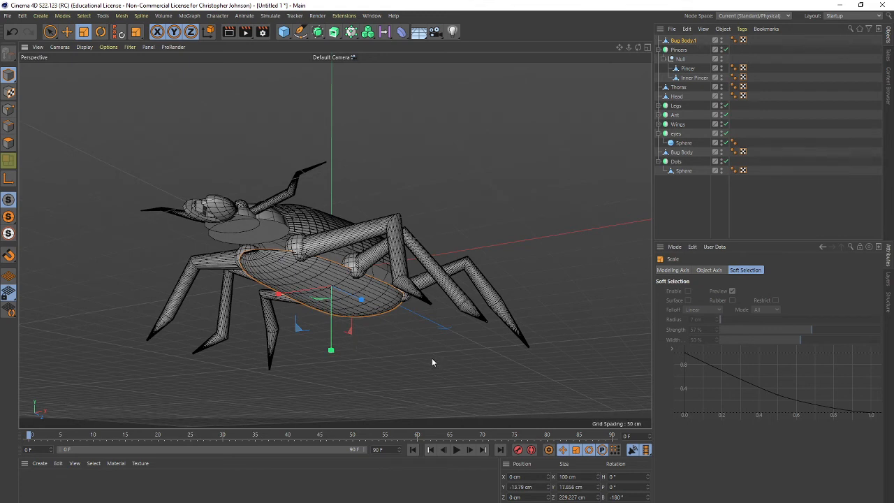
{"action": "left_click_drag", "start_coordinate": [464, 357], "coordinate": [431, 356]}
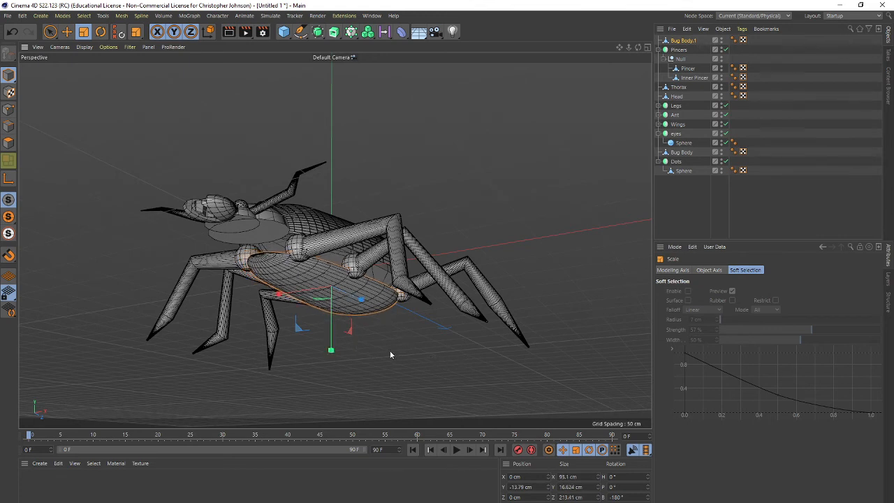
{"action": "key", "text": "e"}
{"action": "mouse_move", "coordinate": [332, 347]}
{"action": "left_mouse_down"}
{"action": "mouse_move", "coordinate": [331, 331]}
{"action": "mouse_move", "coordinate": [405, 299]}
{"action": "mouse_move", "coordinate": [431, 267]}
{"action": "mouse_move", "coordinate": [410, 305]}
{"action": "mouse_move", "coordinate": [336, 337]}
{"action": "left_mouse_up"}
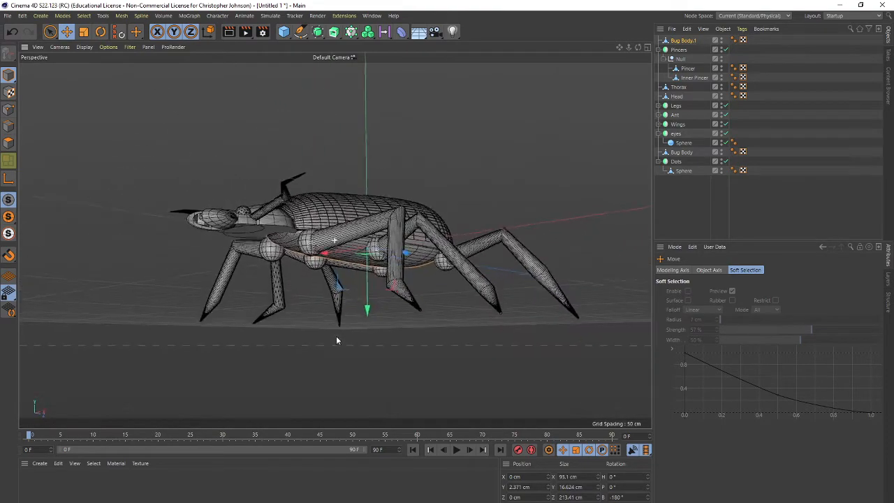
- Rename the flipped body copy as Bug Body under and nest it under the original Bug Body
{"action": "double_click", "coordinate": [683, 42]}
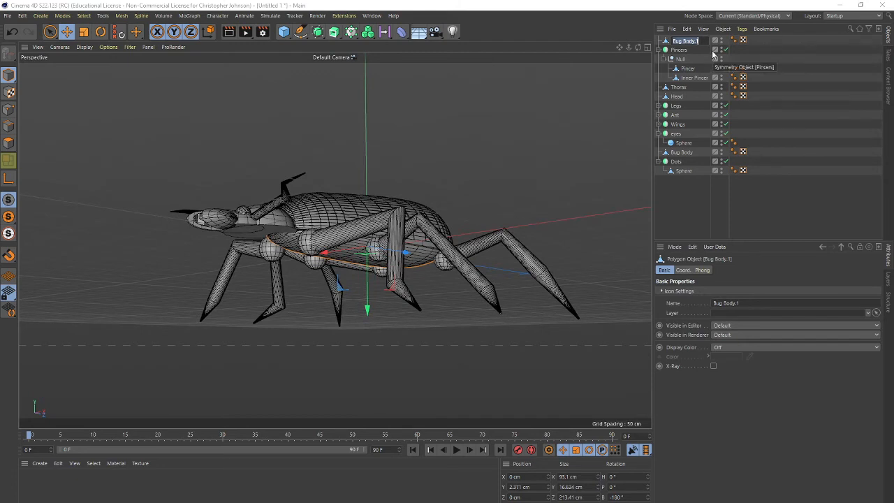
{"action": "left_click", "coordinate": [704, 42]}
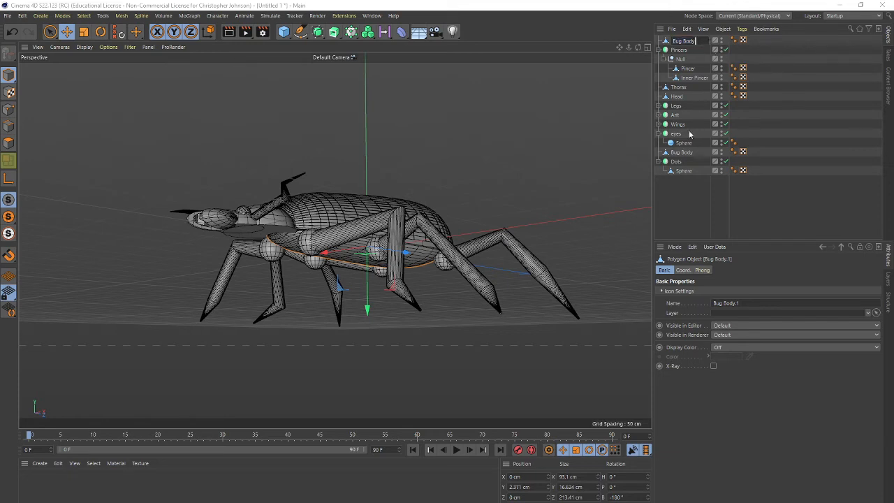
{"action": "type", "text": "under"}
{"action": "key", "text": "Return"}
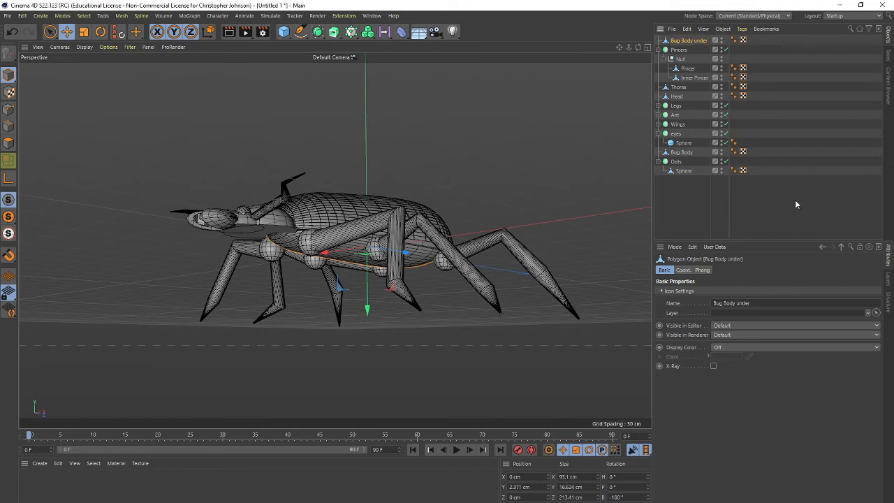
{"action": "left_click_drag", "start_coordinate": [689, 42], "coordinate": [691, 154]}
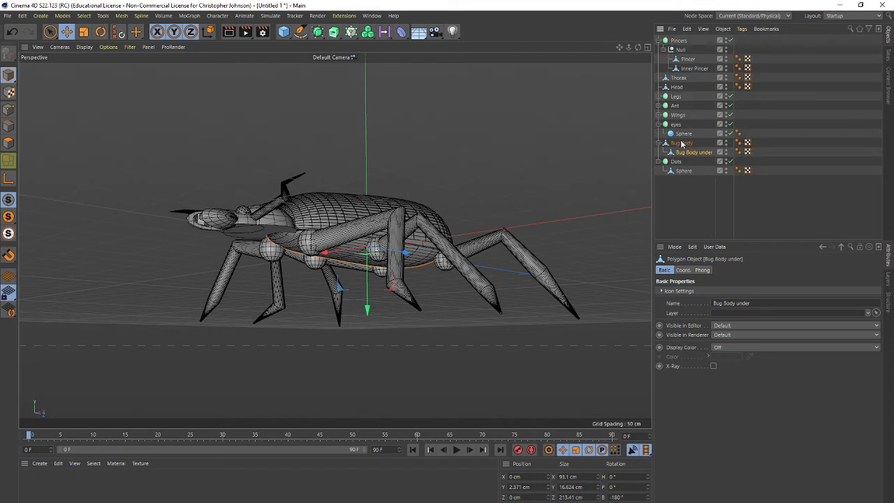
- Duplicate the Thorax, placing the copy as a child of the original, and rename the copy as r
{"action": "left_click", "coordinate": [677, 79]}
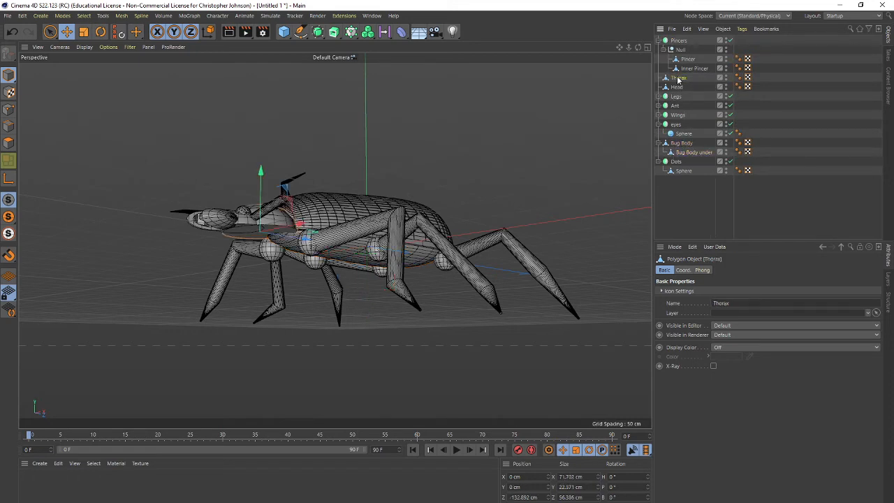
{"action": "left_click_drag", "start_coordinate": [677, 82], "coordinate": [679, 85], "text": "ctrl"}
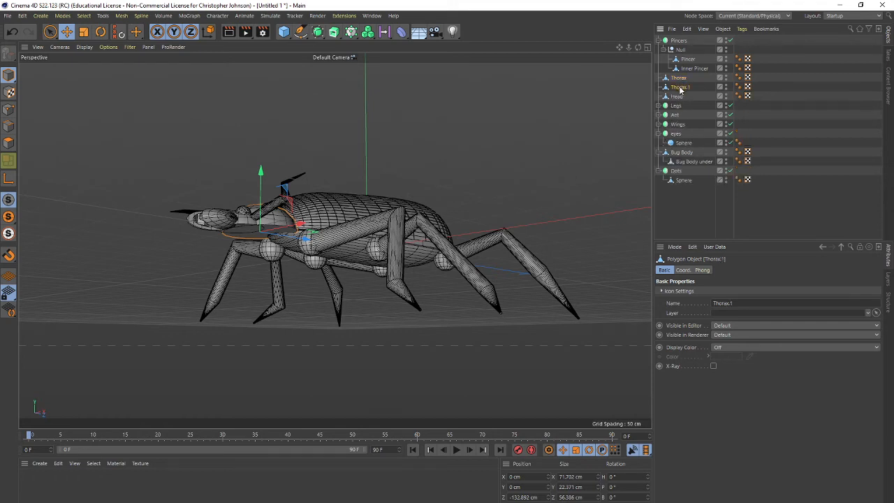
{"action": "left_click_drag", "start_coordinate": [679, 88], "coordinate": [680, 81]}
{"action": "double_click", "coordinate": [682, 87]}
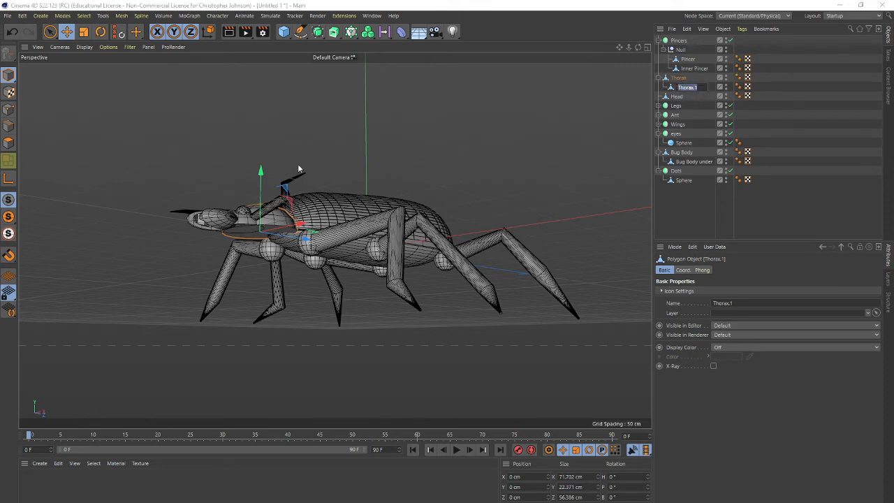
{"action": "key", "text": "BackSpace"}
{"action": "key", "text": "Return"}
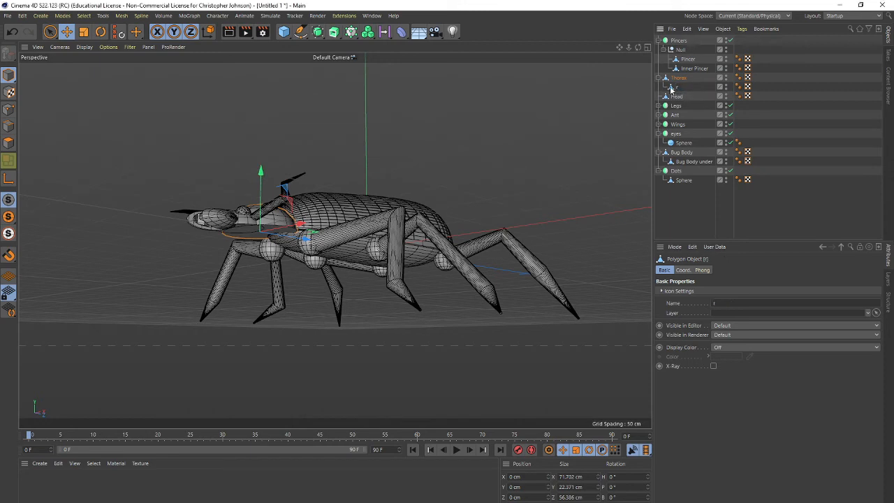
- Flip the thorax copy upside down and scale it down so it closes the underside of the thorax
{"action": "key", "text": "r"}
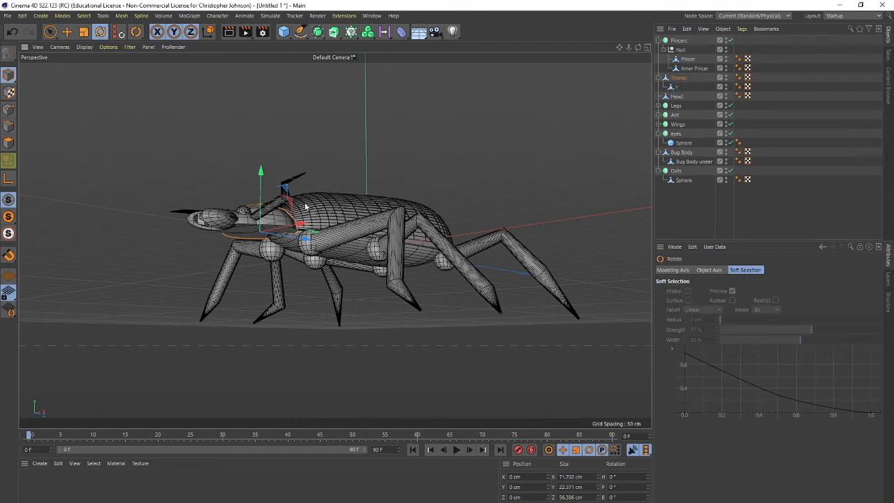
{"action": "left_click_drag", "start_coordinate": [280, 207], "coordinate": [259, 257]}
{"action": "key", "text": "t"}
{"action": "left_click_drag", "start_coordinate": [295, 297], "coordinate": [258, 294]}
{"action": "key", "text": "e"}
- Duplicate the Head and nest the copy under the original Head
{"action": "left_click", "coordinate": [677, 97]}
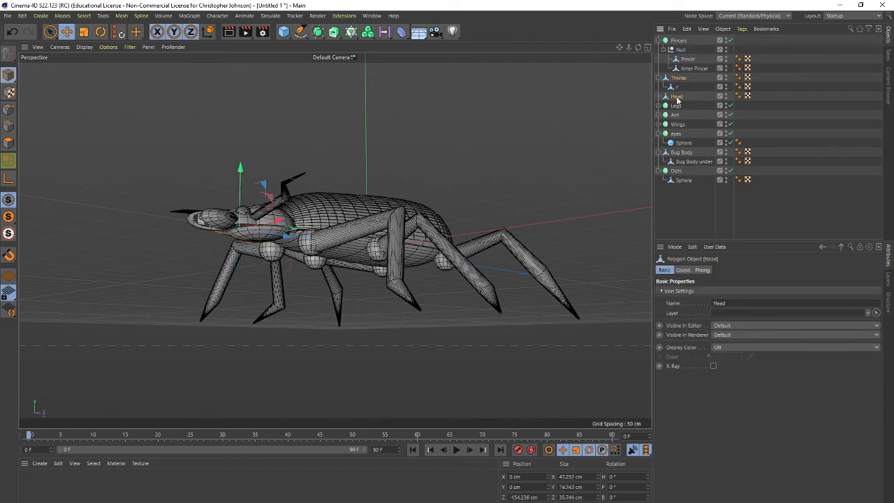
{"action": "scroll", "coordinate": [240, 216], "scroll_direction": "up", "scroll_amount": 3}
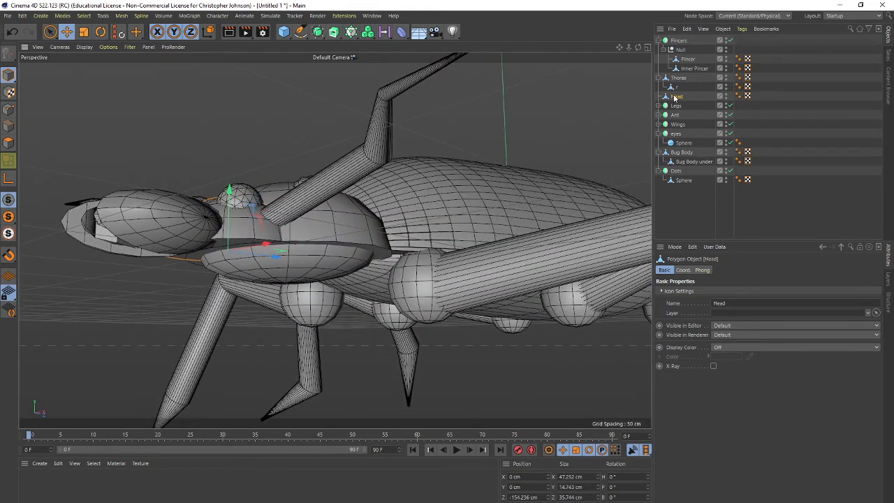
{"action": "left_click_drag", "start_coordinate": [677, 97], "coordinate": [679, 103], "text": "ctrl"}
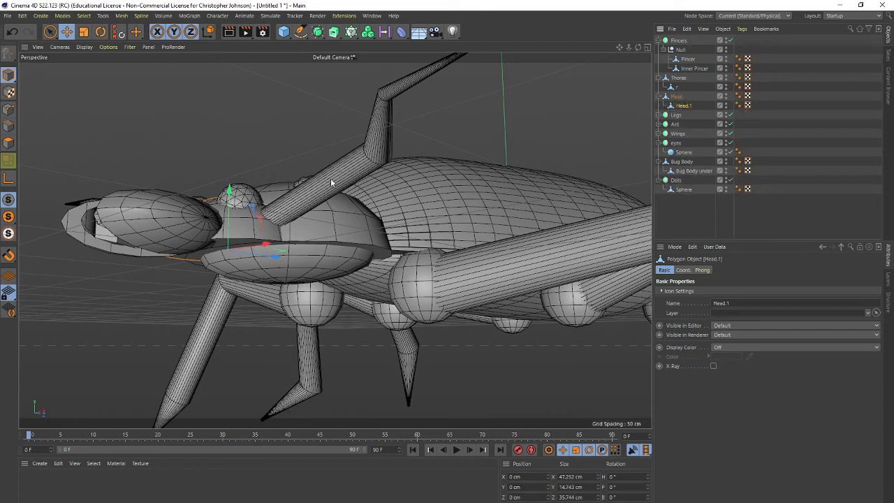
- Flip the head copy 180° around its bank axis and shrink it to about 39 × 5.5 × 30 cm
{"action": "key", "text": "r"}
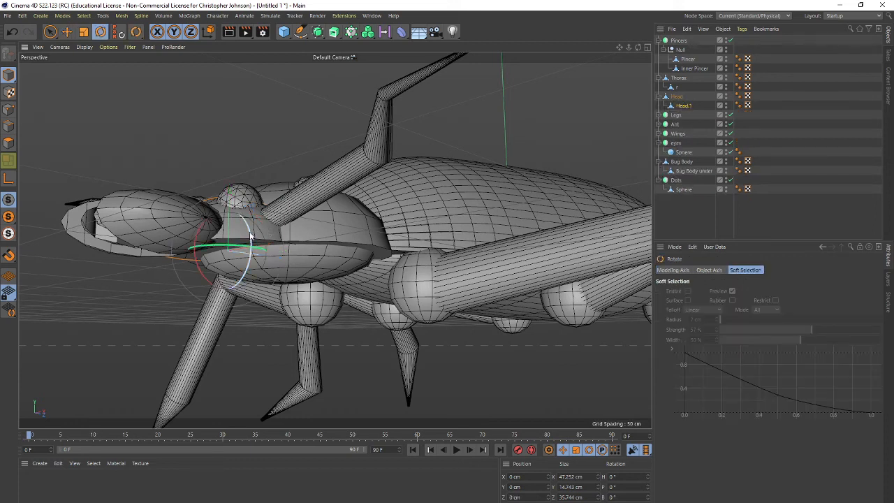
{"action": "left_click_drag", "start_coordinate": [246, 237], "coordinate": [179, 299]}
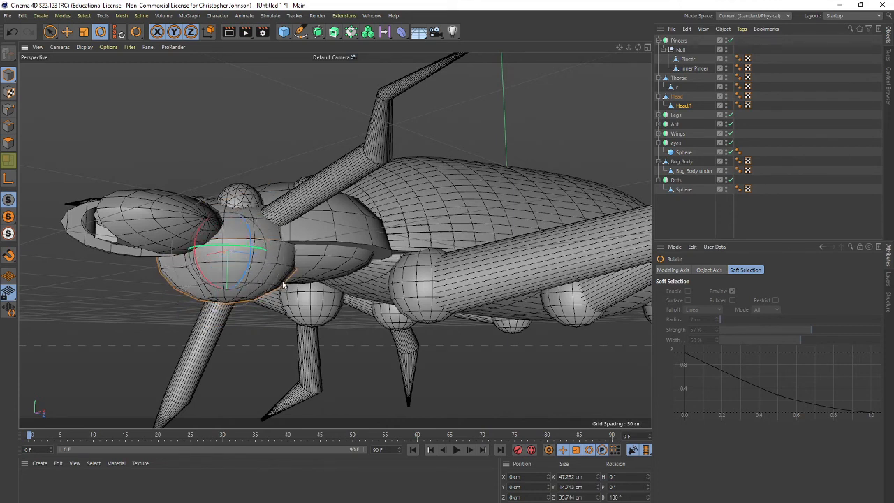
{"action": "key", "text": "t"}
{"action": "left_click_drag", "start_coordinate": [343, 298], "coordinate": [226, 279]}
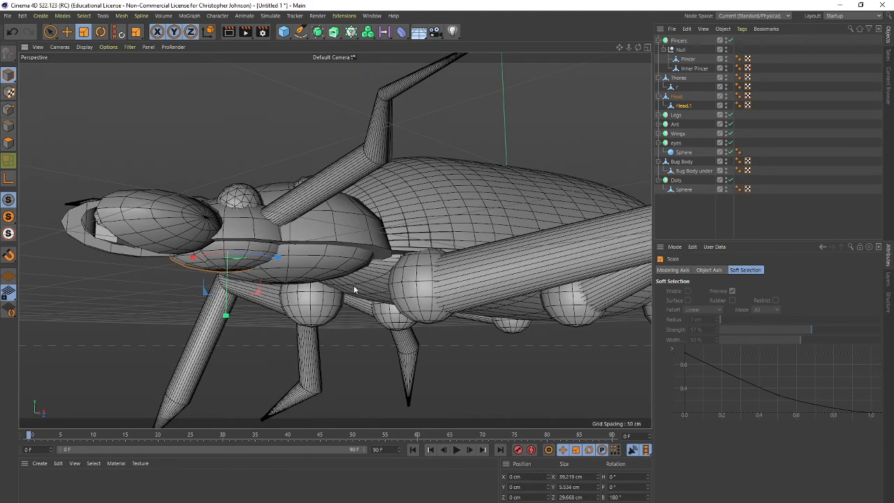
- Group all of the bug's objects under one null and rename the null as Bug 1
{"action": "left_click_drag", "start_coordinate": [354, 289], "coordinate": [393, 340], "text": "alt"}
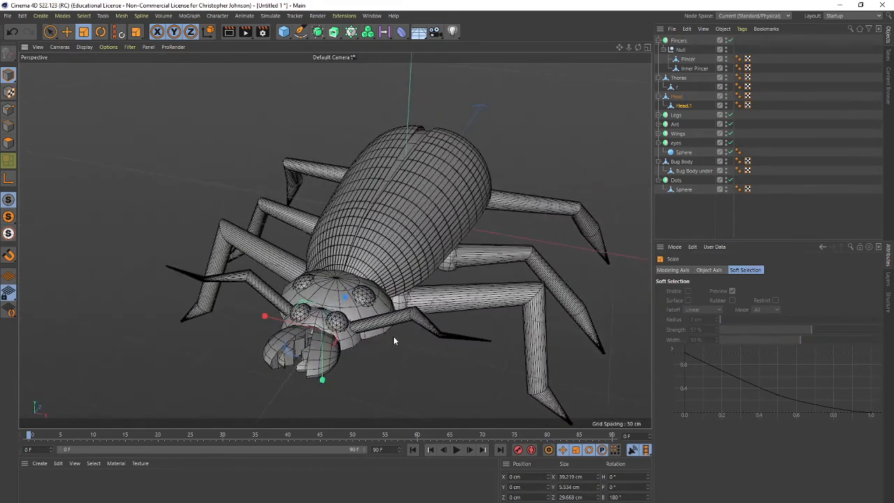
{"action": "scroll", "coordinate": [393, 340], "scroll_direction": "down", "scroll_amount": 3}
{"action": "left_click_drag", "start_coordinate": [690, 208], "coordinate": [679, 56]}
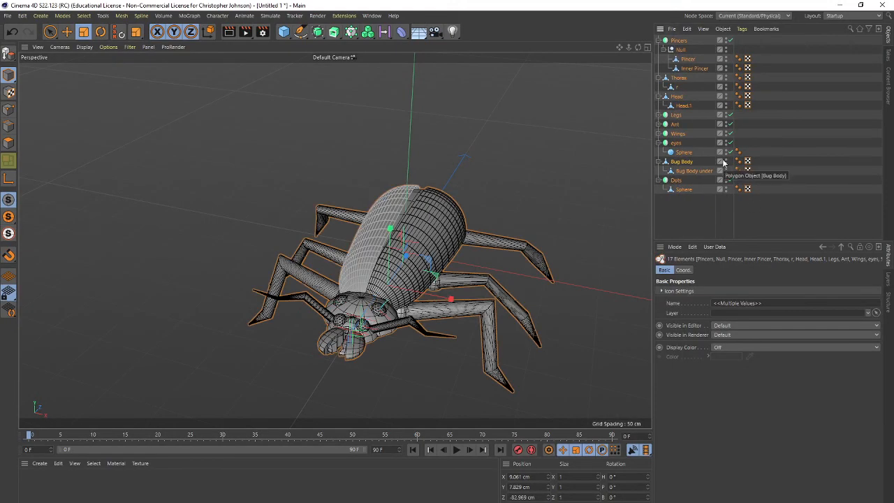
{"action": "key", "text": "alt+g"}
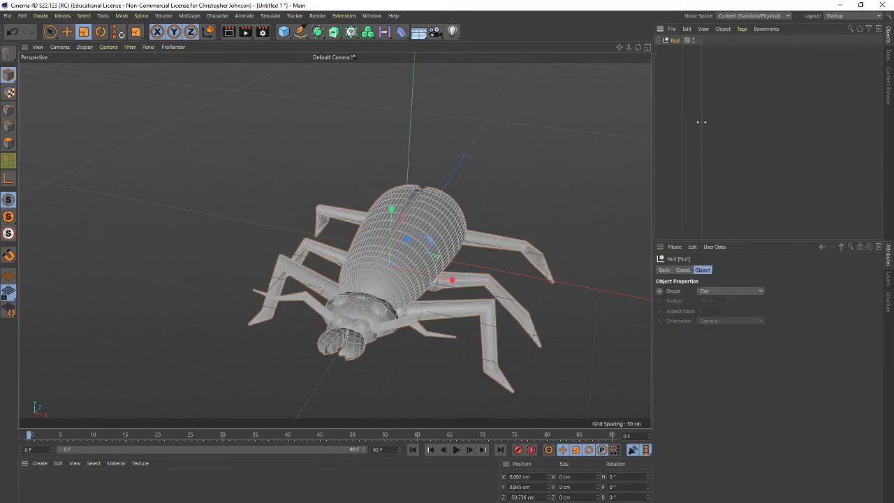
{"action": "double_click", "coordinate": [677, 41]}
{"action": "type", "text": "Bug"}
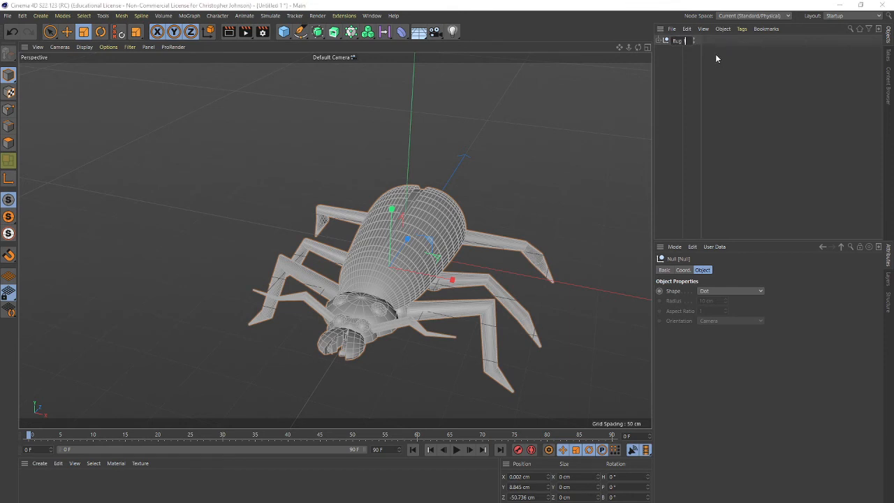
{"action": "type", "text": " 1"}
{"action": "key", "text": "Return"}
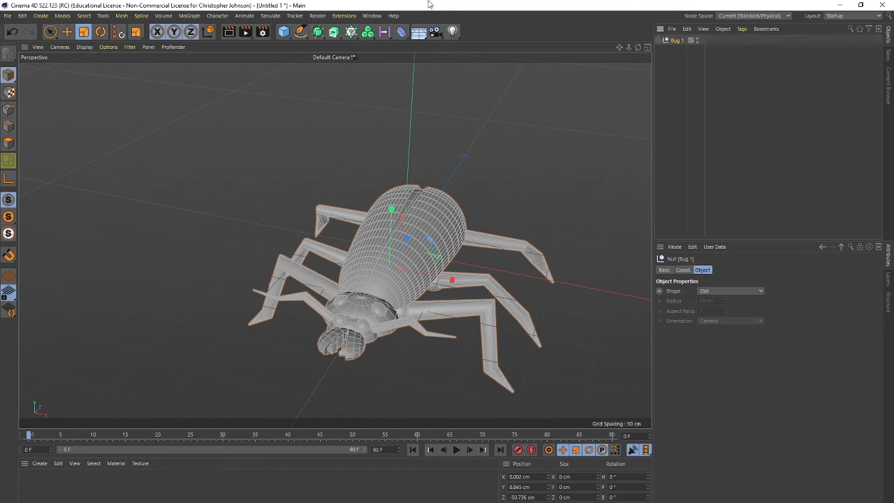
- Add a Landscape object and scale it up uniformly to about 1588 cm in width and depth
{"action": "left_click", "coordinate": [419, 37]}
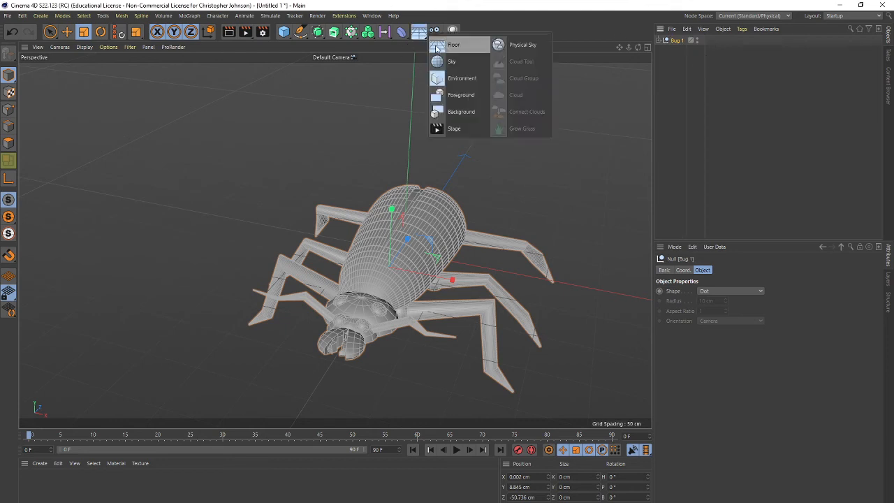
{"action": "left_click", "coordinate": [284, 32]}
{"action": "left_click", "coordinate": [478, 100]}
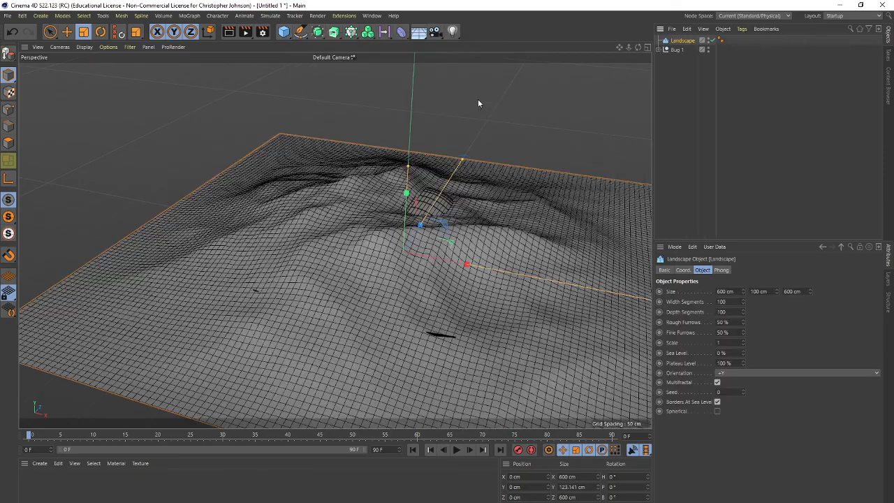
{"action": "key", "text": "t"}
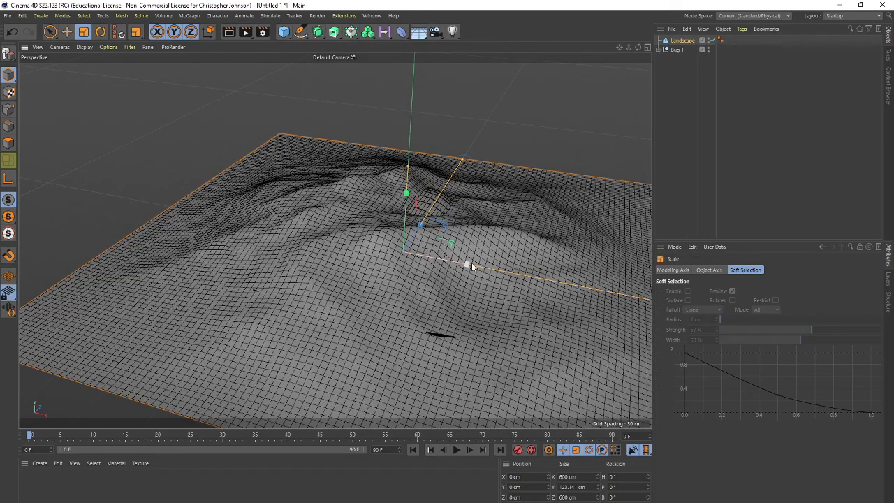
{"action": "left_click_drag", "start_coordinate": [518, 264], "coordinate": [873, 262]}
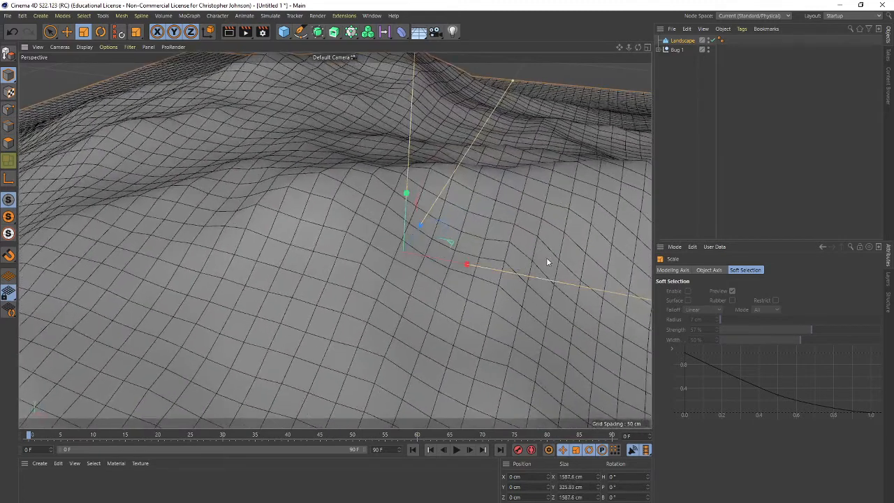
- Flatten the landscape by setting its height to 10 cm
{"action": "left_click", "coordinate": [679, 42]}
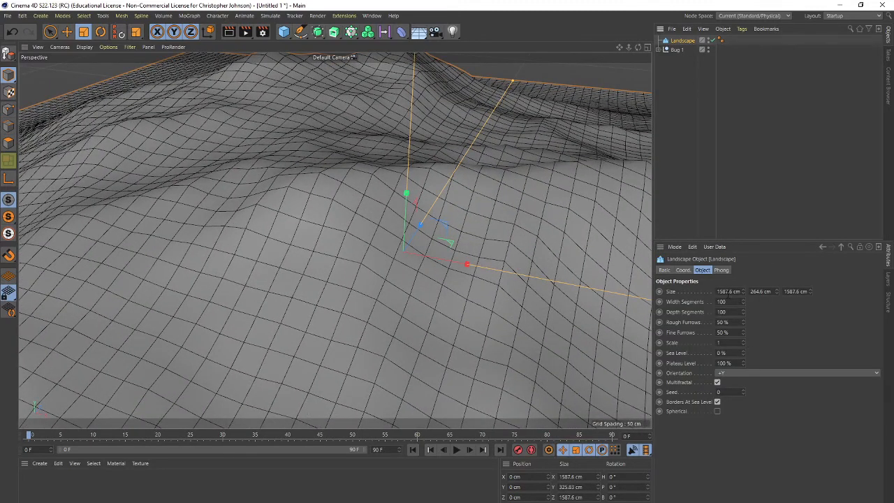
{"action": "left_click_drag", "start_coordinate": [778, 291], "coordinate": [704, 292]}
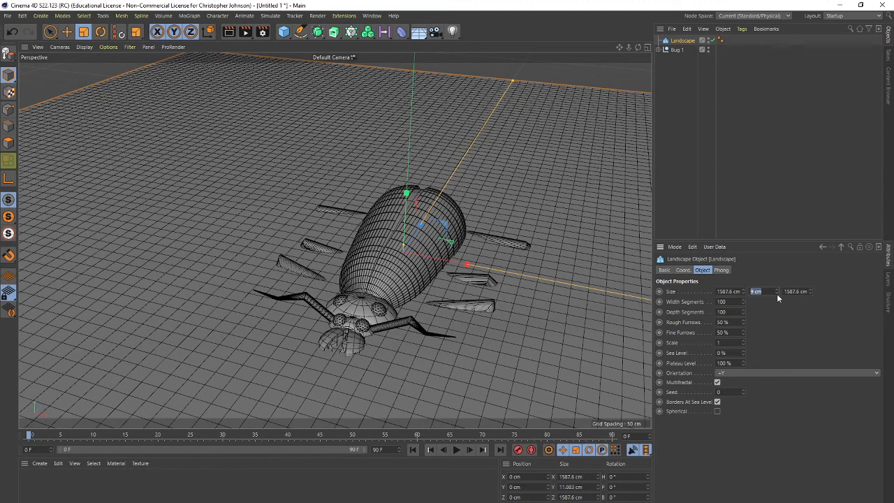
{"action": "key", "text": "Return"}
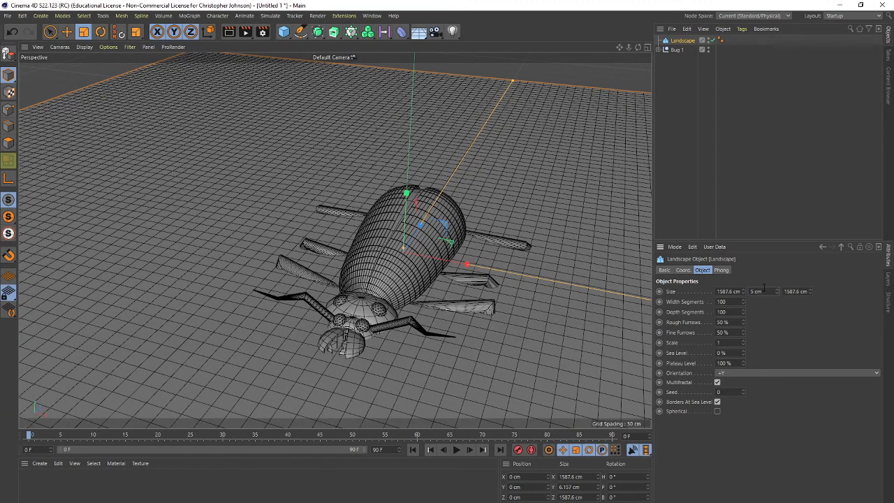
{"action": "left_click_drag", "start_coordinate": [764, 289], "coordinate": [710, 292]}
{"action": "type", "text": "10"}
{"action": "key", "text": "Return"}
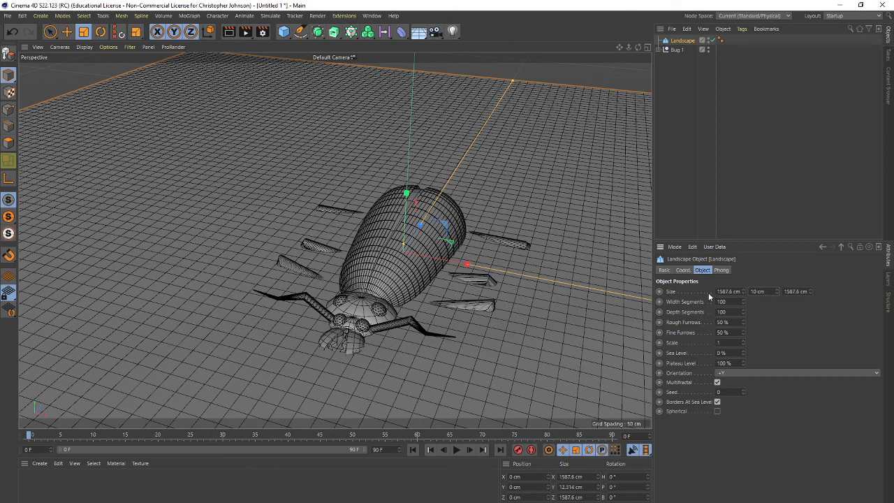
- Set the landscape's width and depth to 2000 cm and lower it beneath the bug's feet to about Y -74 cm
{"action": "left_click_drag", "start_coordinate": [717, 291], "coordinate": [800, 282]}
{"action": "type", "text": "2000"}
{"action": "key", "text": "Return"}
{"action": "left_click_drag", "start_coordinate": [784, 289], "coordinate": [862, 286]}
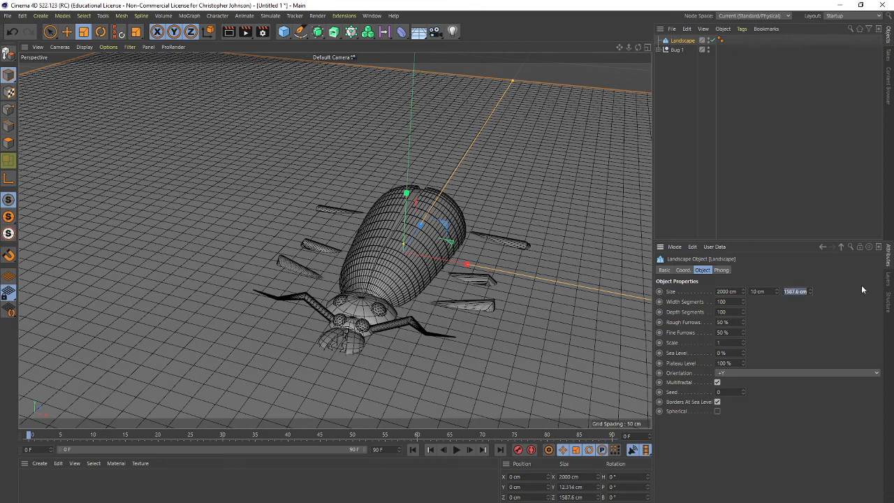
{"action": "type", "text": "2000"}
{"action": "key", "text": "Return"}
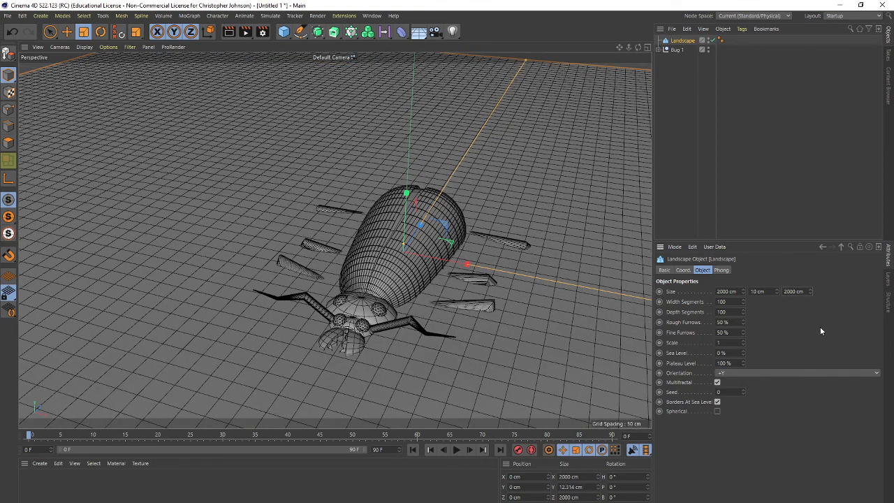
{"action": "key", "text": "e"}
{"action": "left_click_drag", "start_coordinate": [406, 204], "coordinate": [417, 255]}
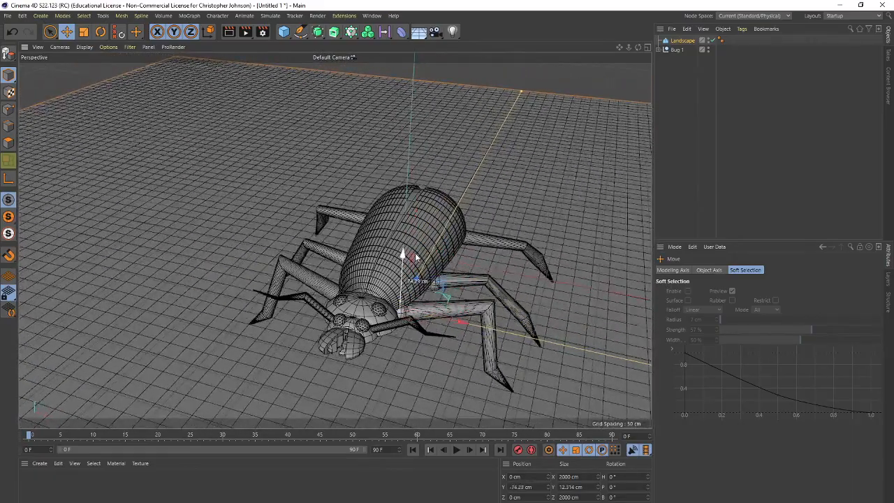
- Add an omni light at about X -40, Y 197, Z -275 cm and set its shadow to Shadow Maps (Soft)
{"action": "left_click", "coordinate": [452, 32]}
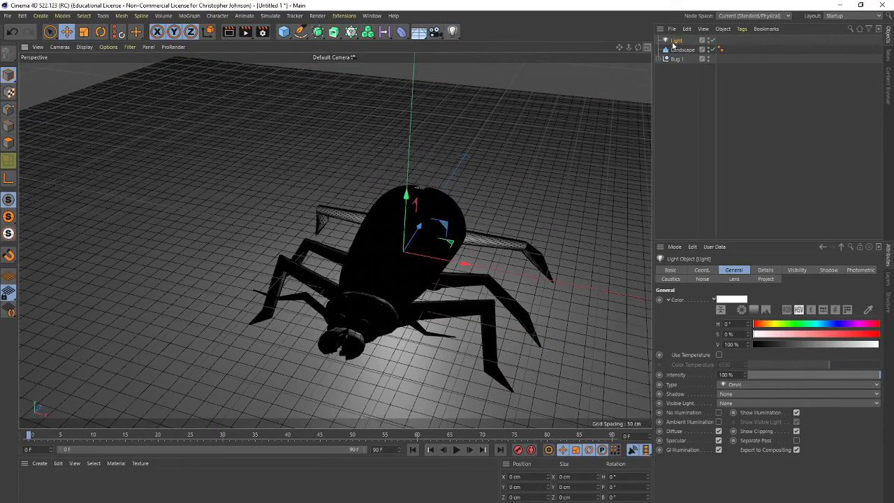
{"action": "left_click_drag", "start_coordinate": [400, 202], "coordinate": [382, 90]}
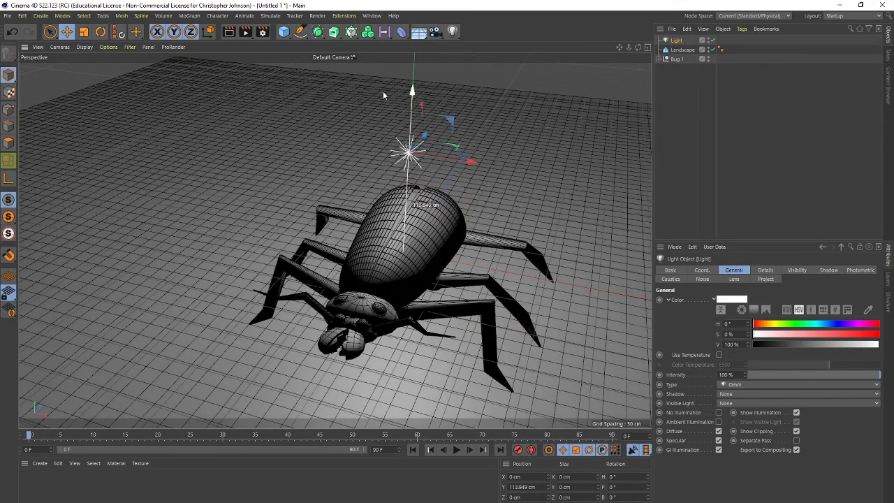
{"action": "left_click_drag", "start_coordinate": [424, 135], "coordinate": [250, 115]}
{"action": "left_click_drag", "start_coordinate": [343, 184], "coordinate": [262, 177]}
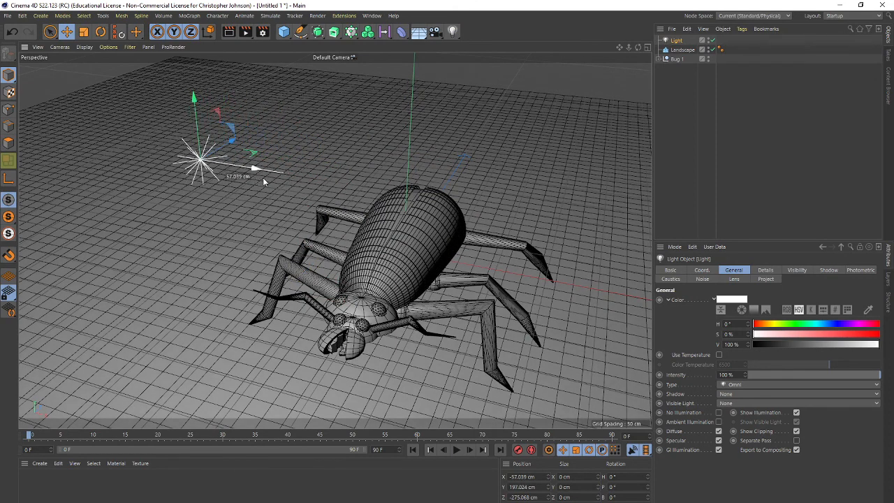
{"action": "left_click", "coordinate": [736, 393]}
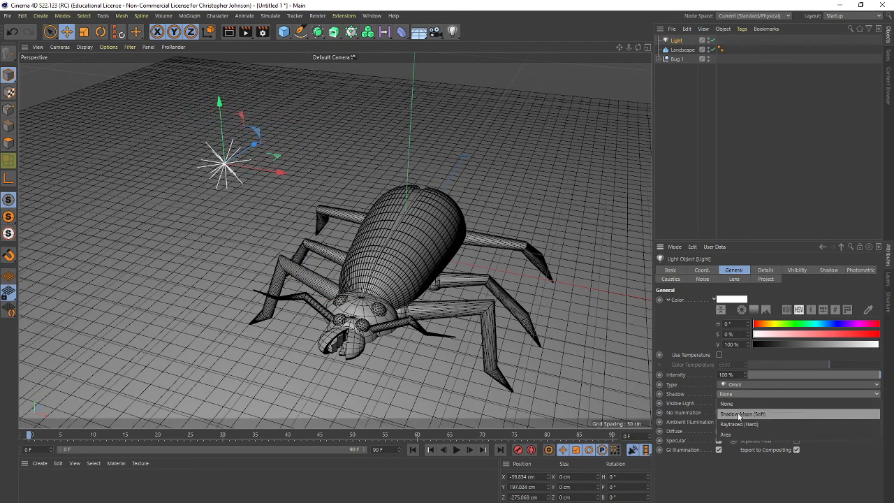
{"action": "left_click", "coordinate": [739, 414]}
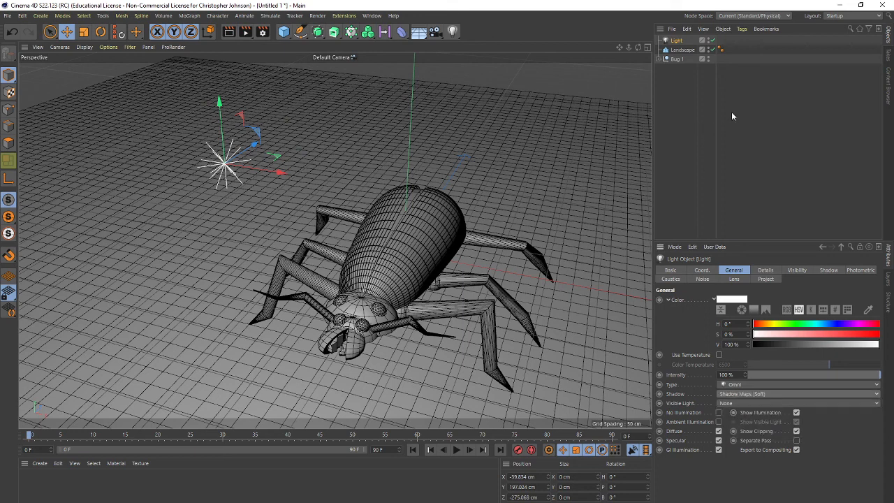
- Save the project under the file name Bug01
{"action": "left_click", "coordinate": [7, 15]}
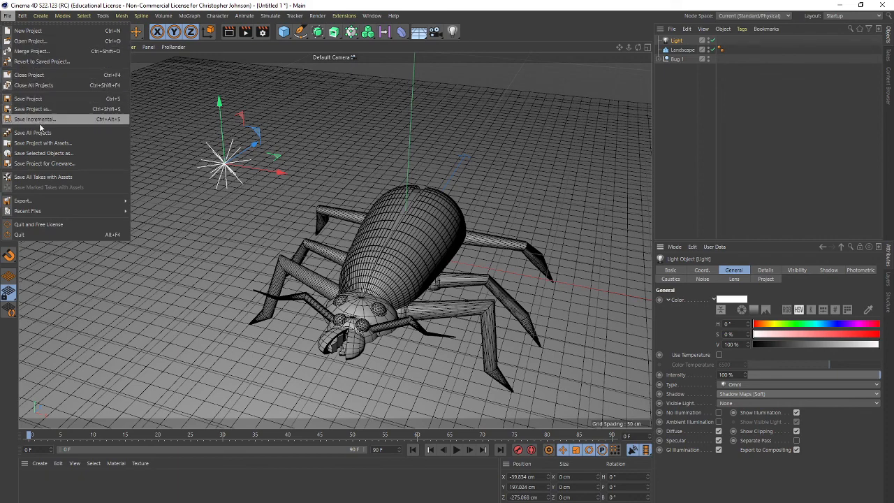
{"action": "left_click", "coordinate": [33, 96]}
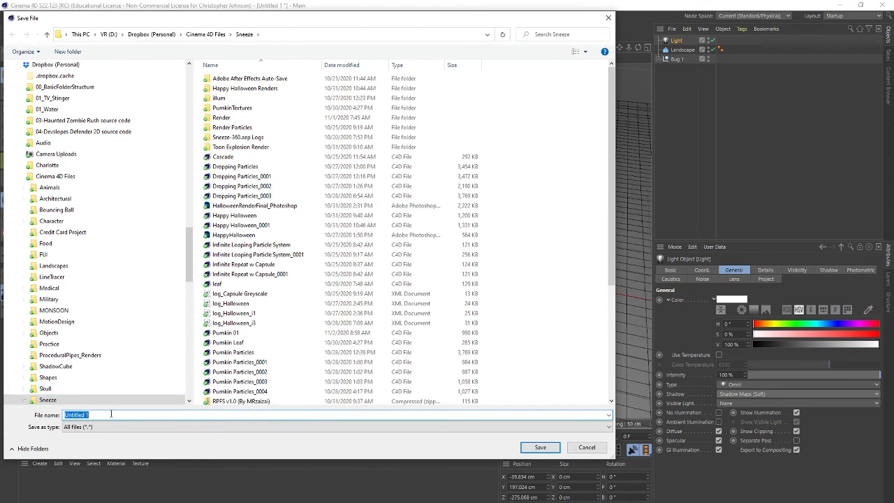
{"action": "type", "text": "Bug01"}
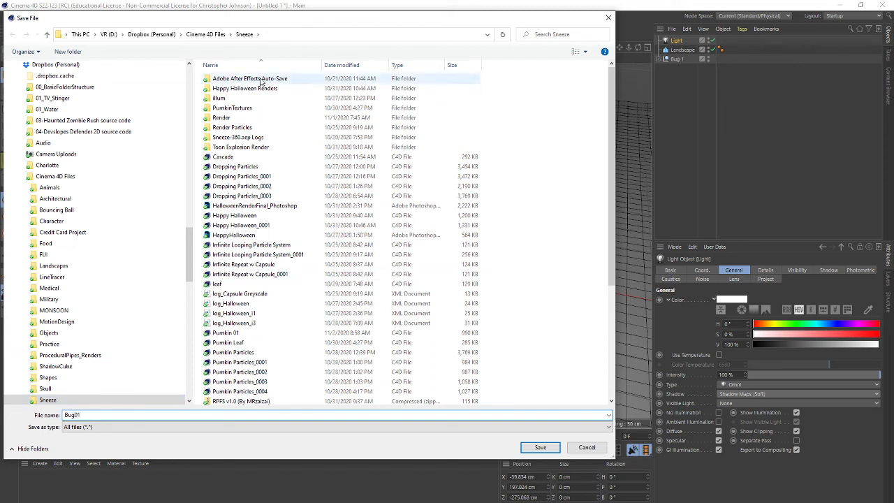